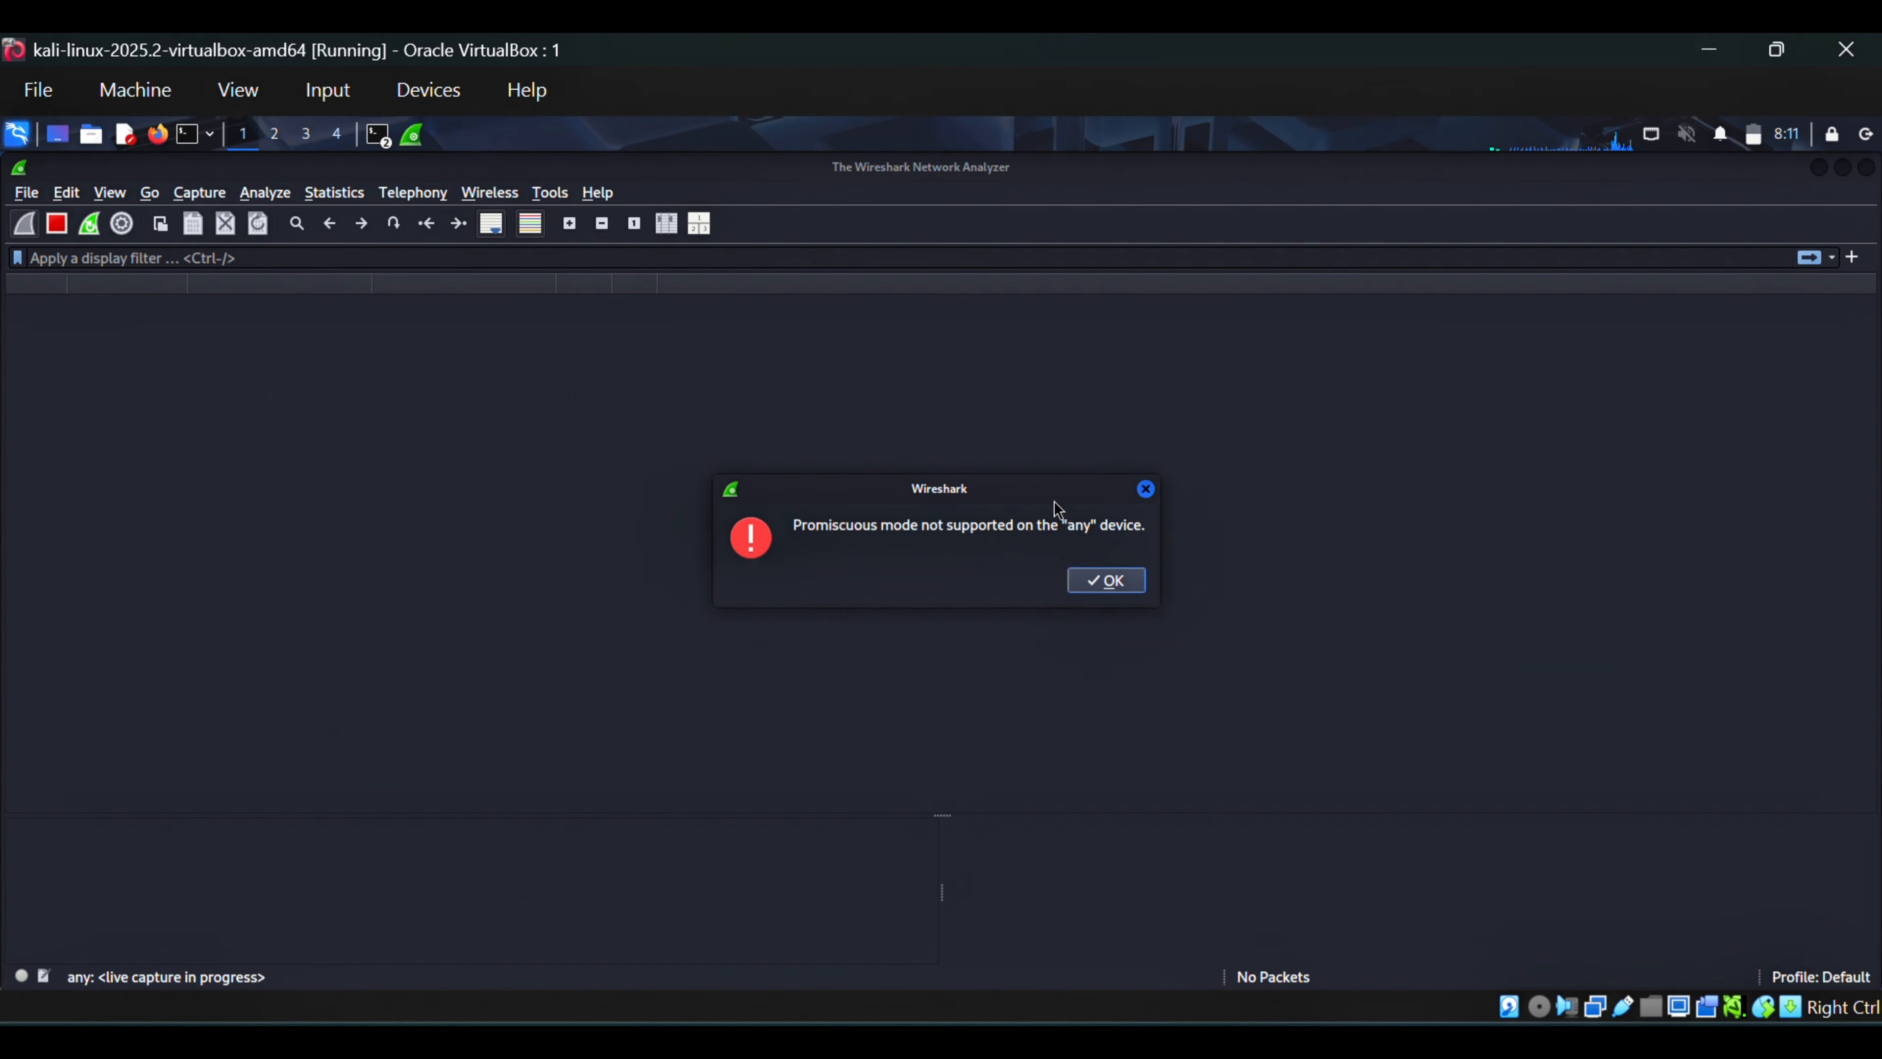
click(1094, 586)
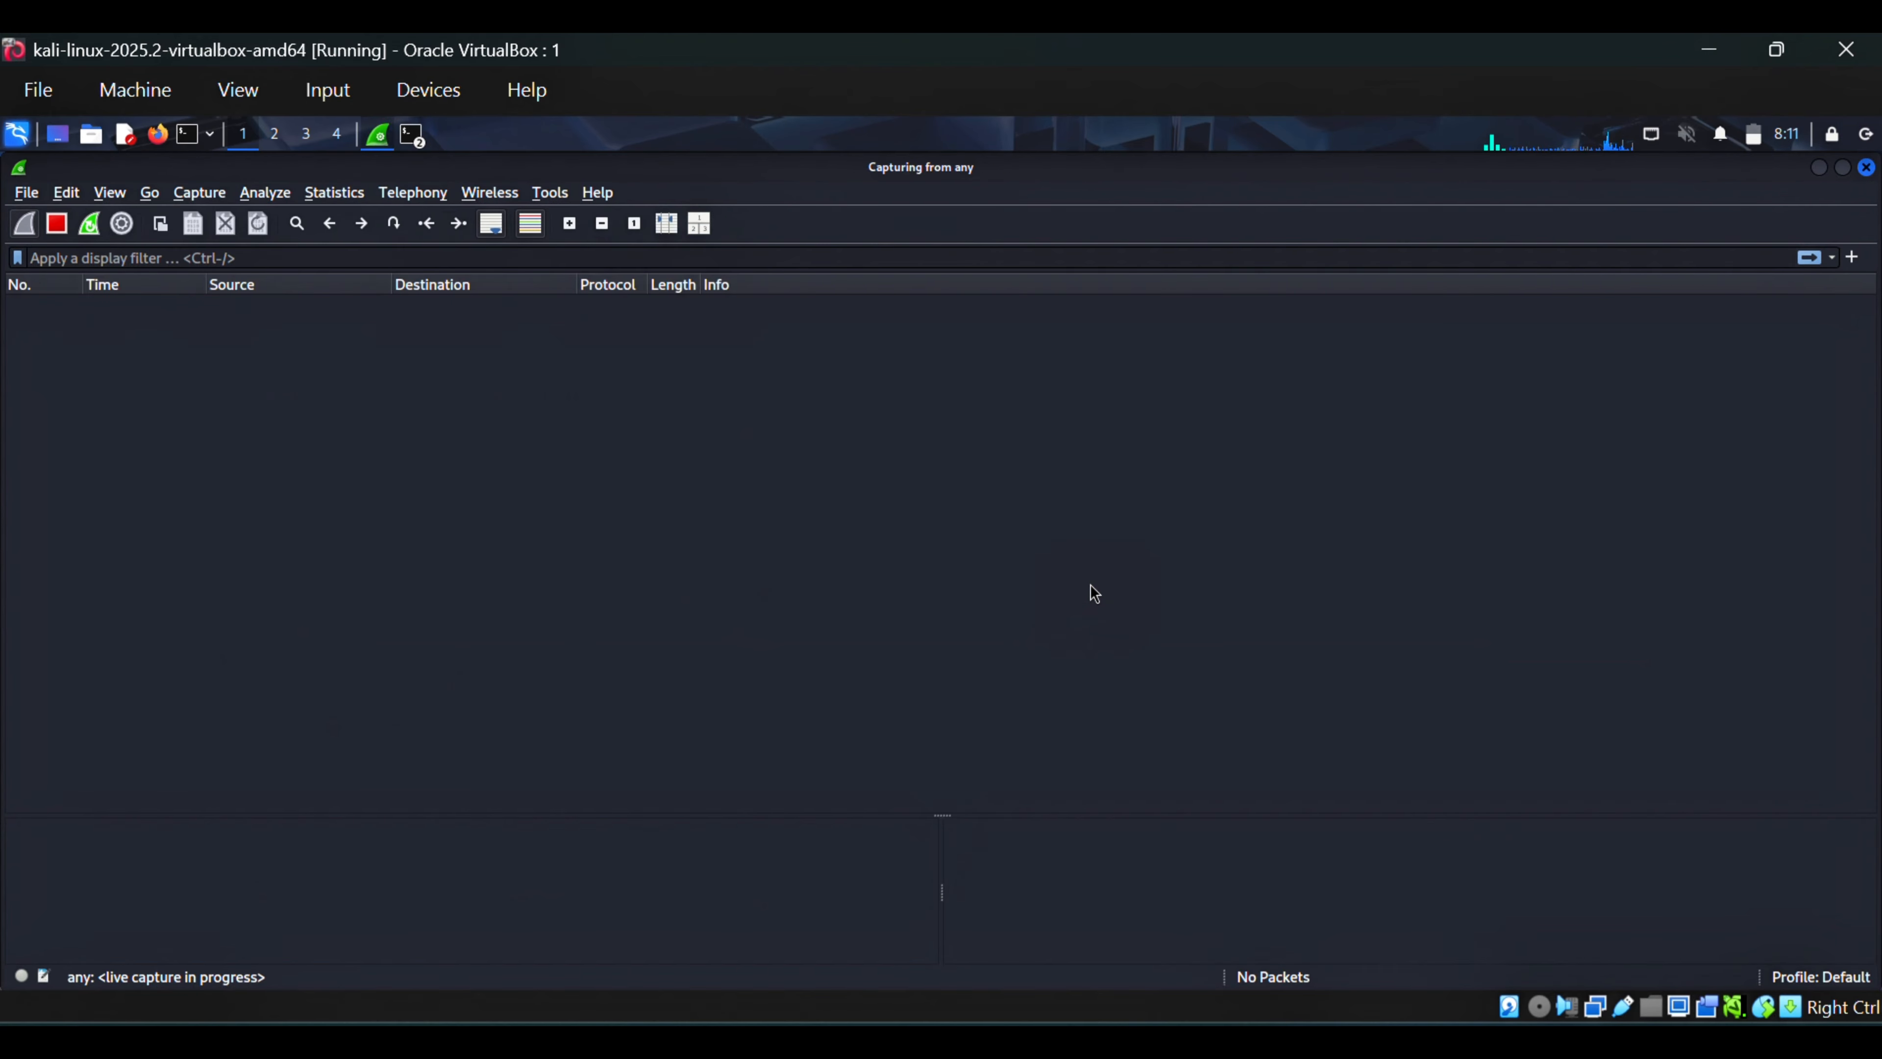
click(415, 137)
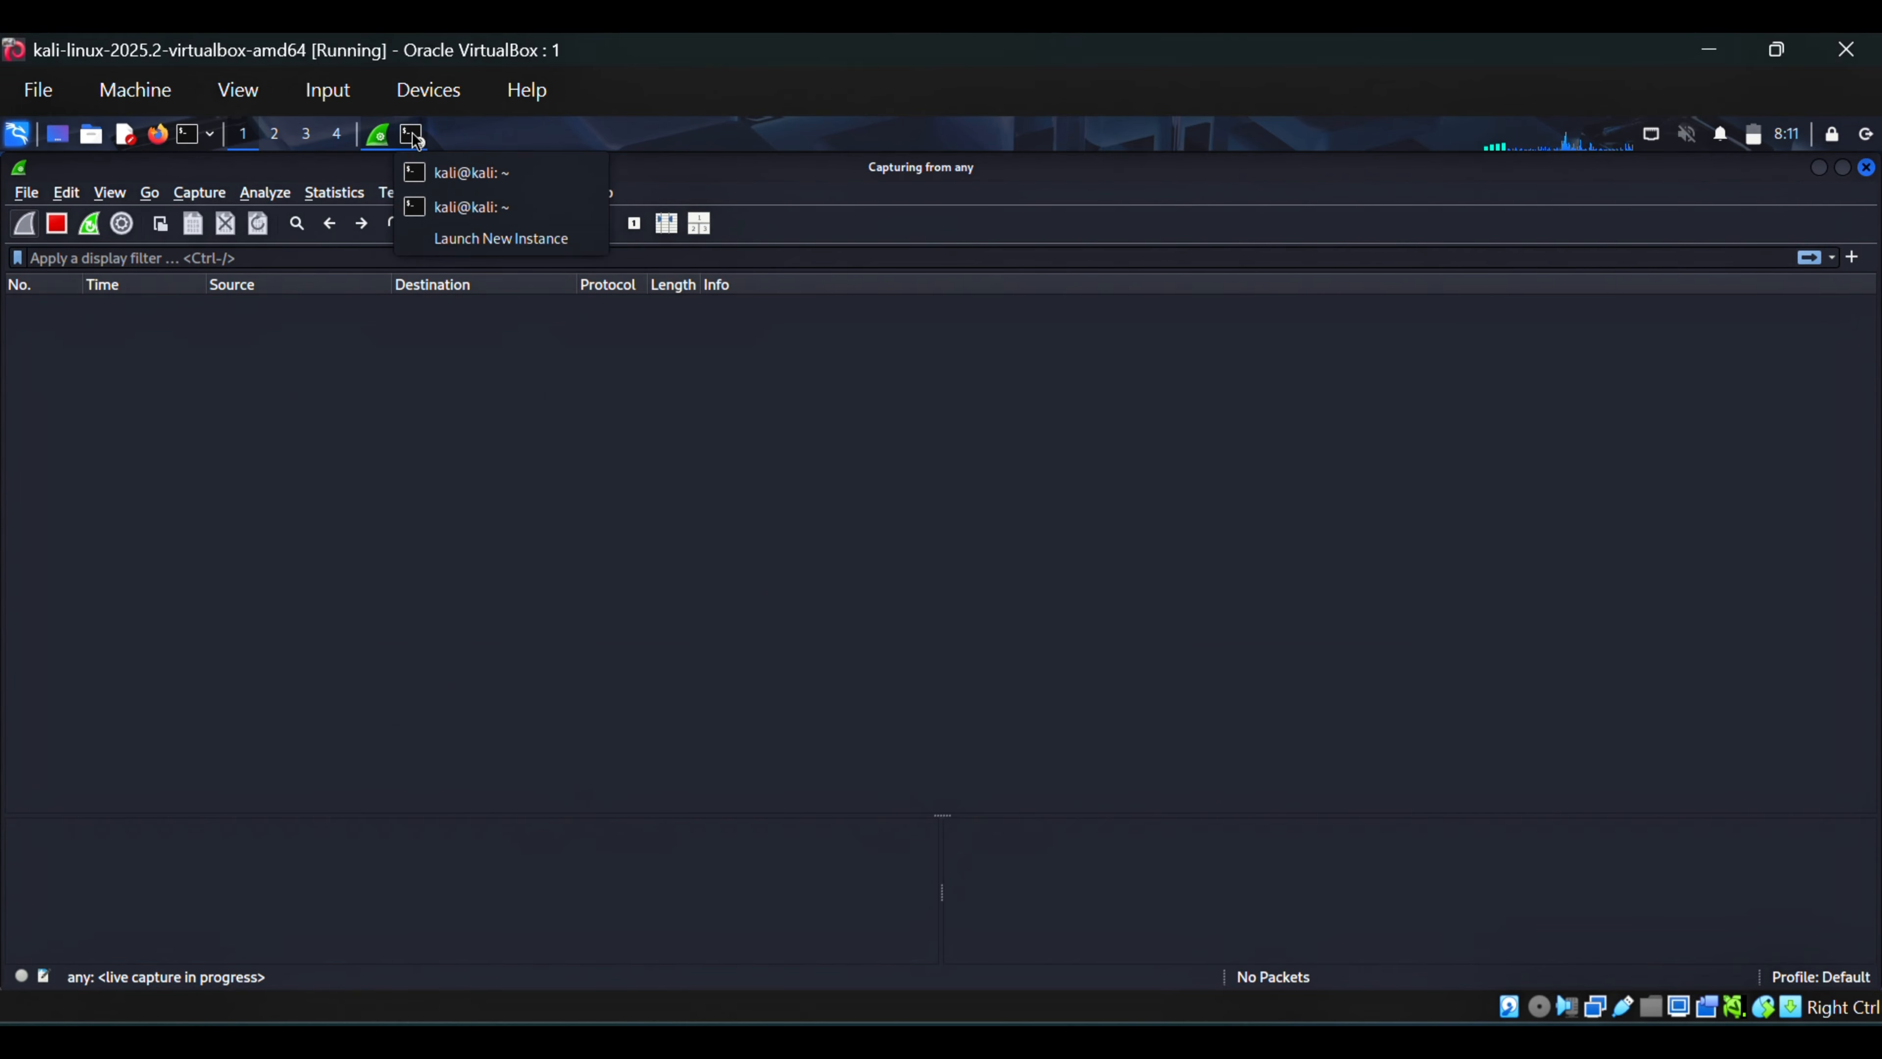
click(476, 176)
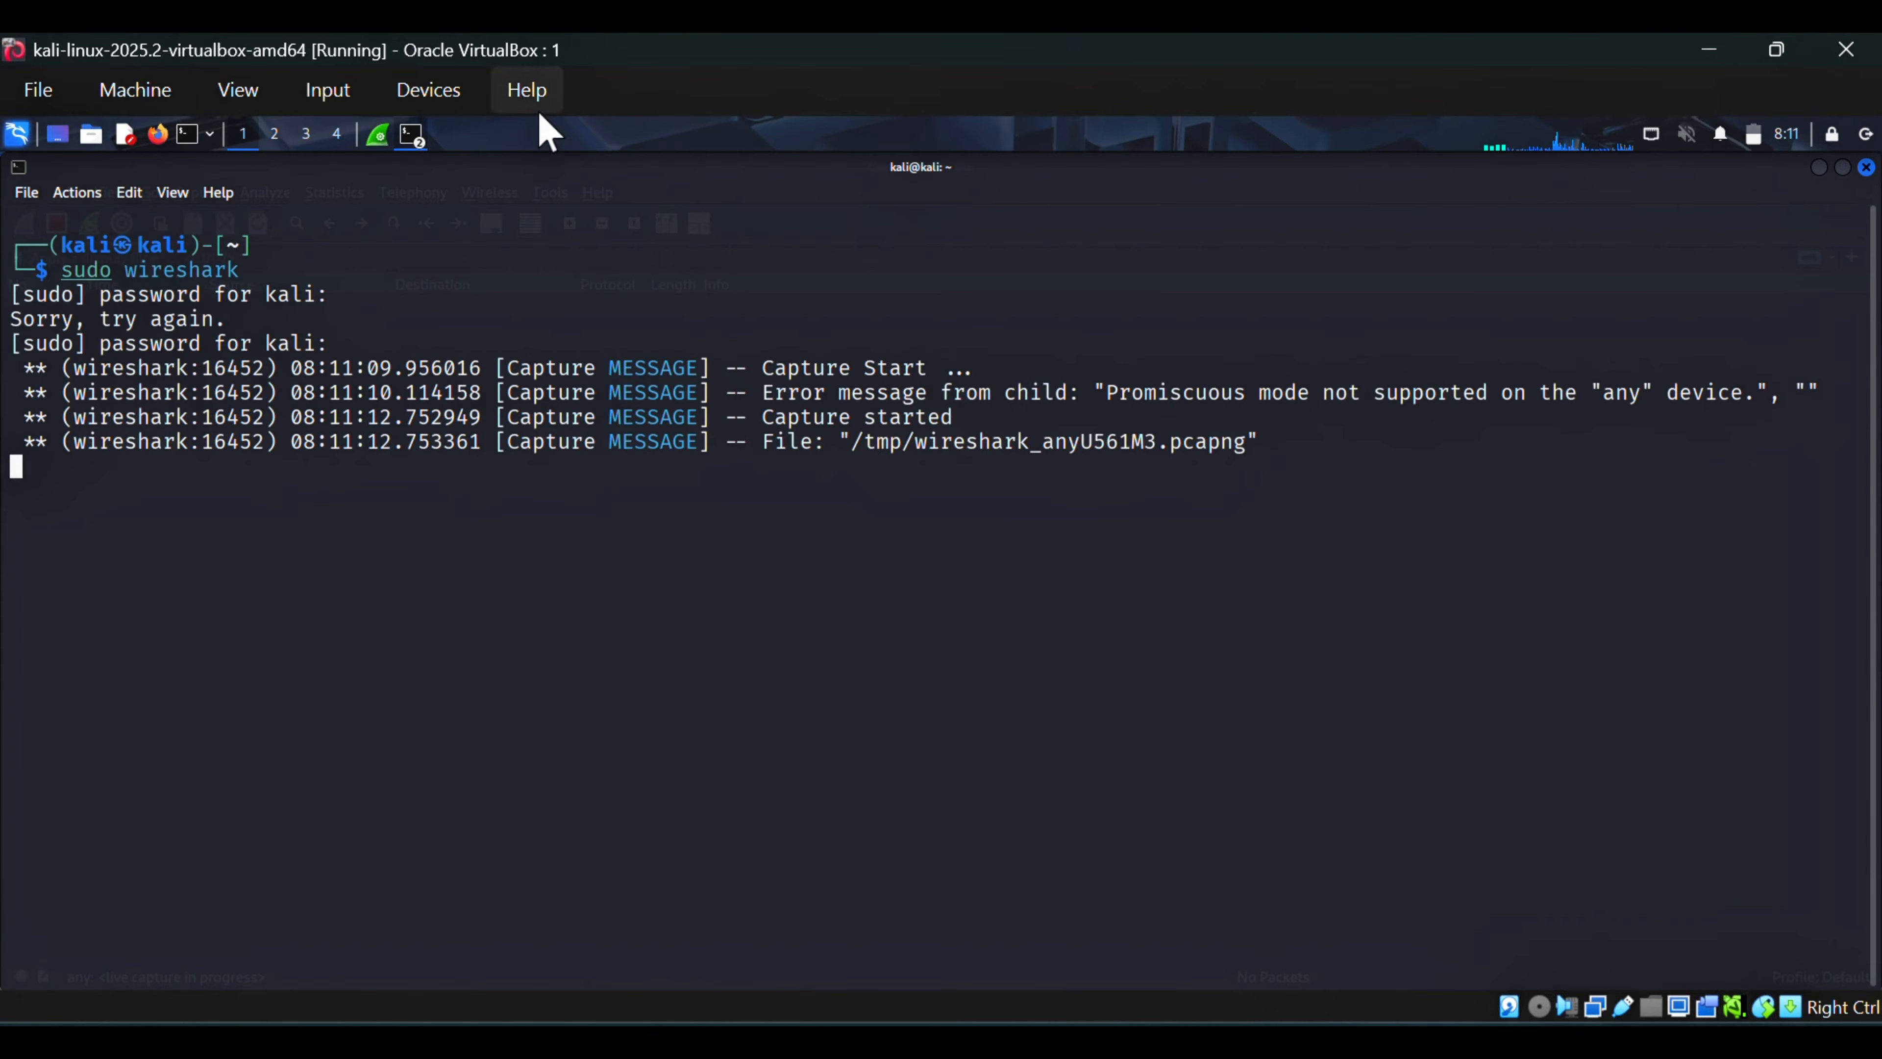
click(406, 137)
click(469, 219)
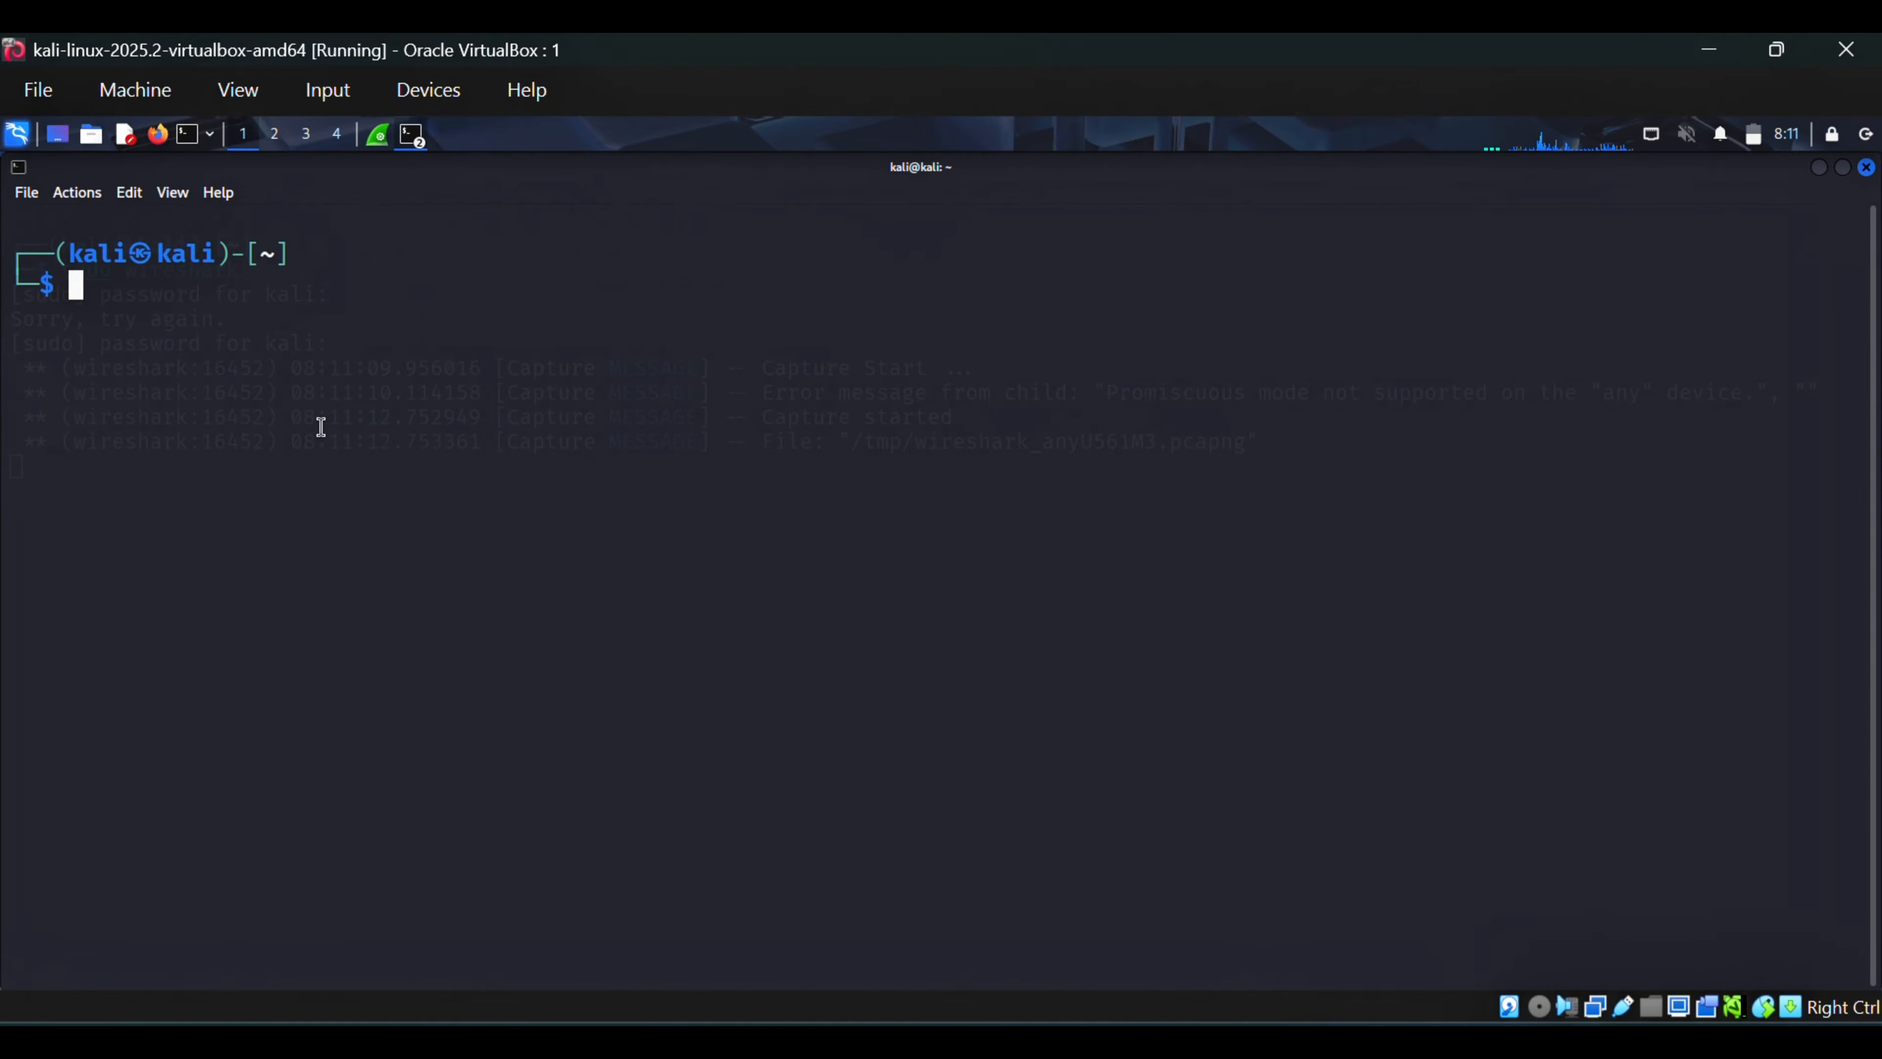
text(curl)
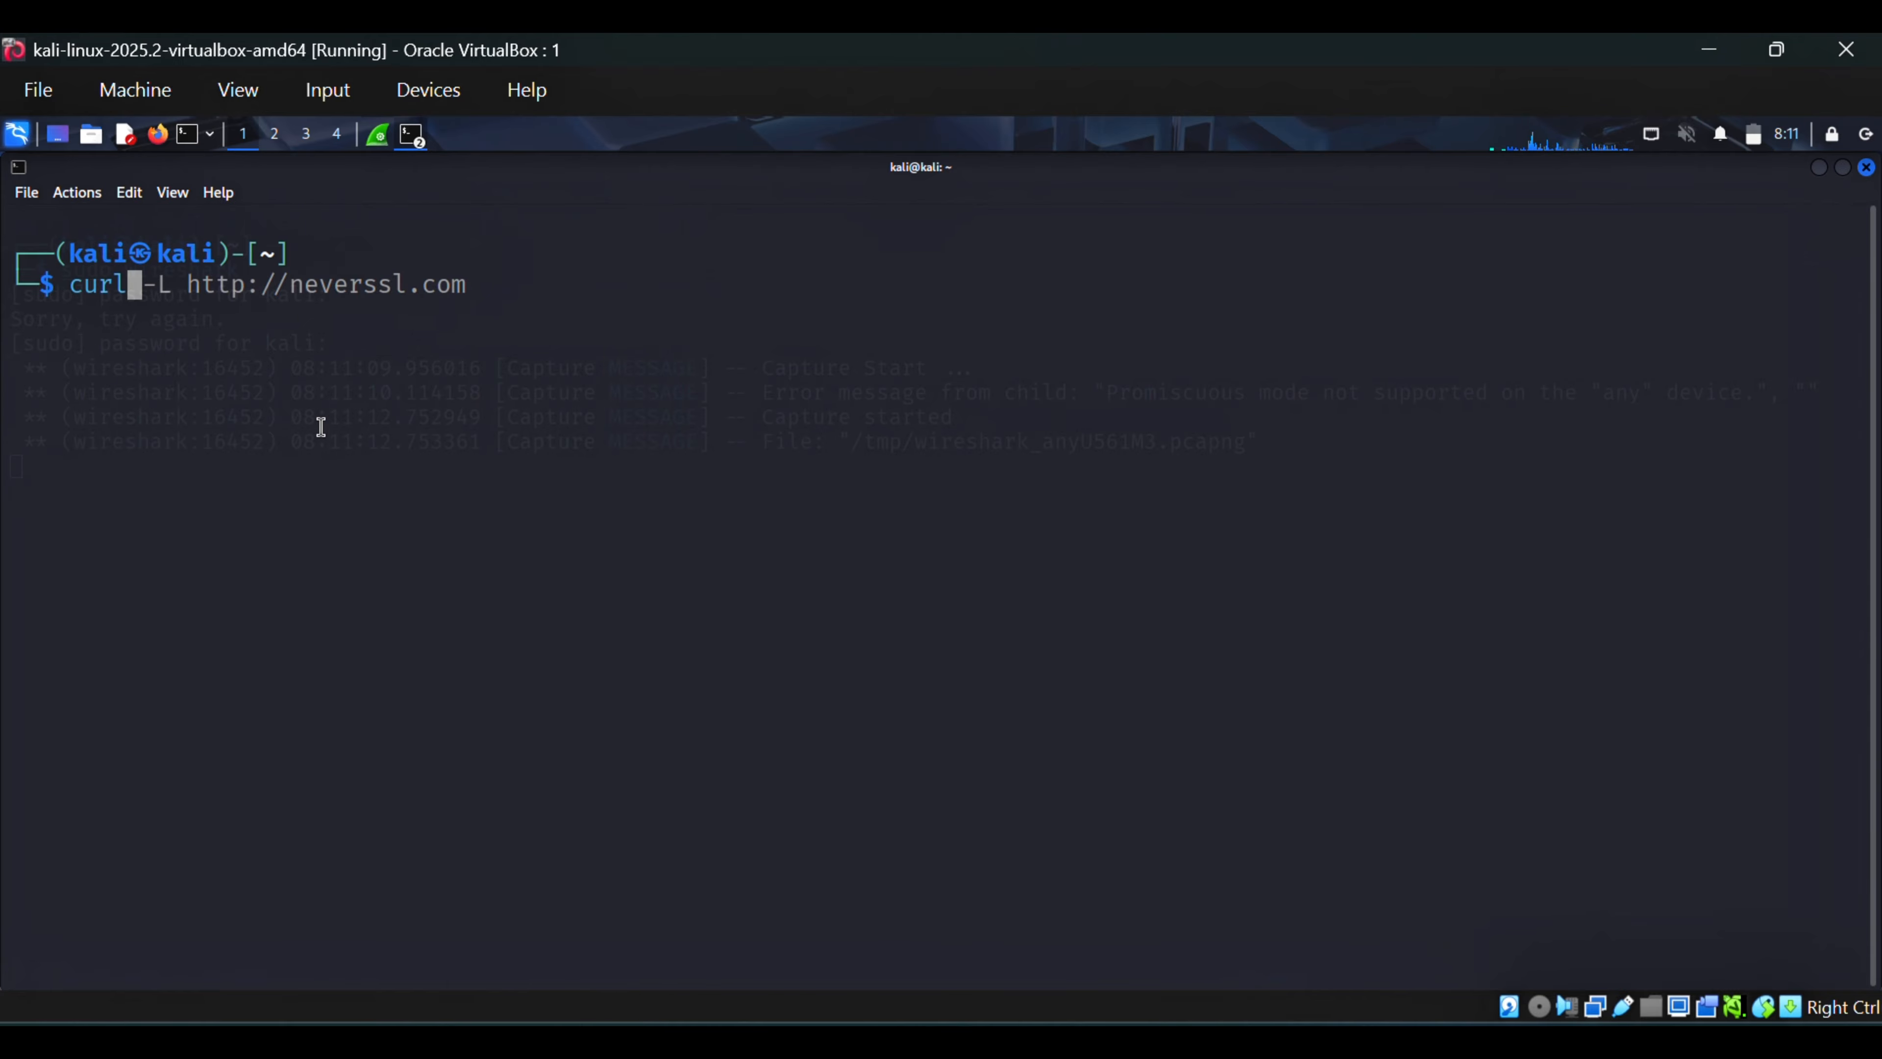
text( http://)
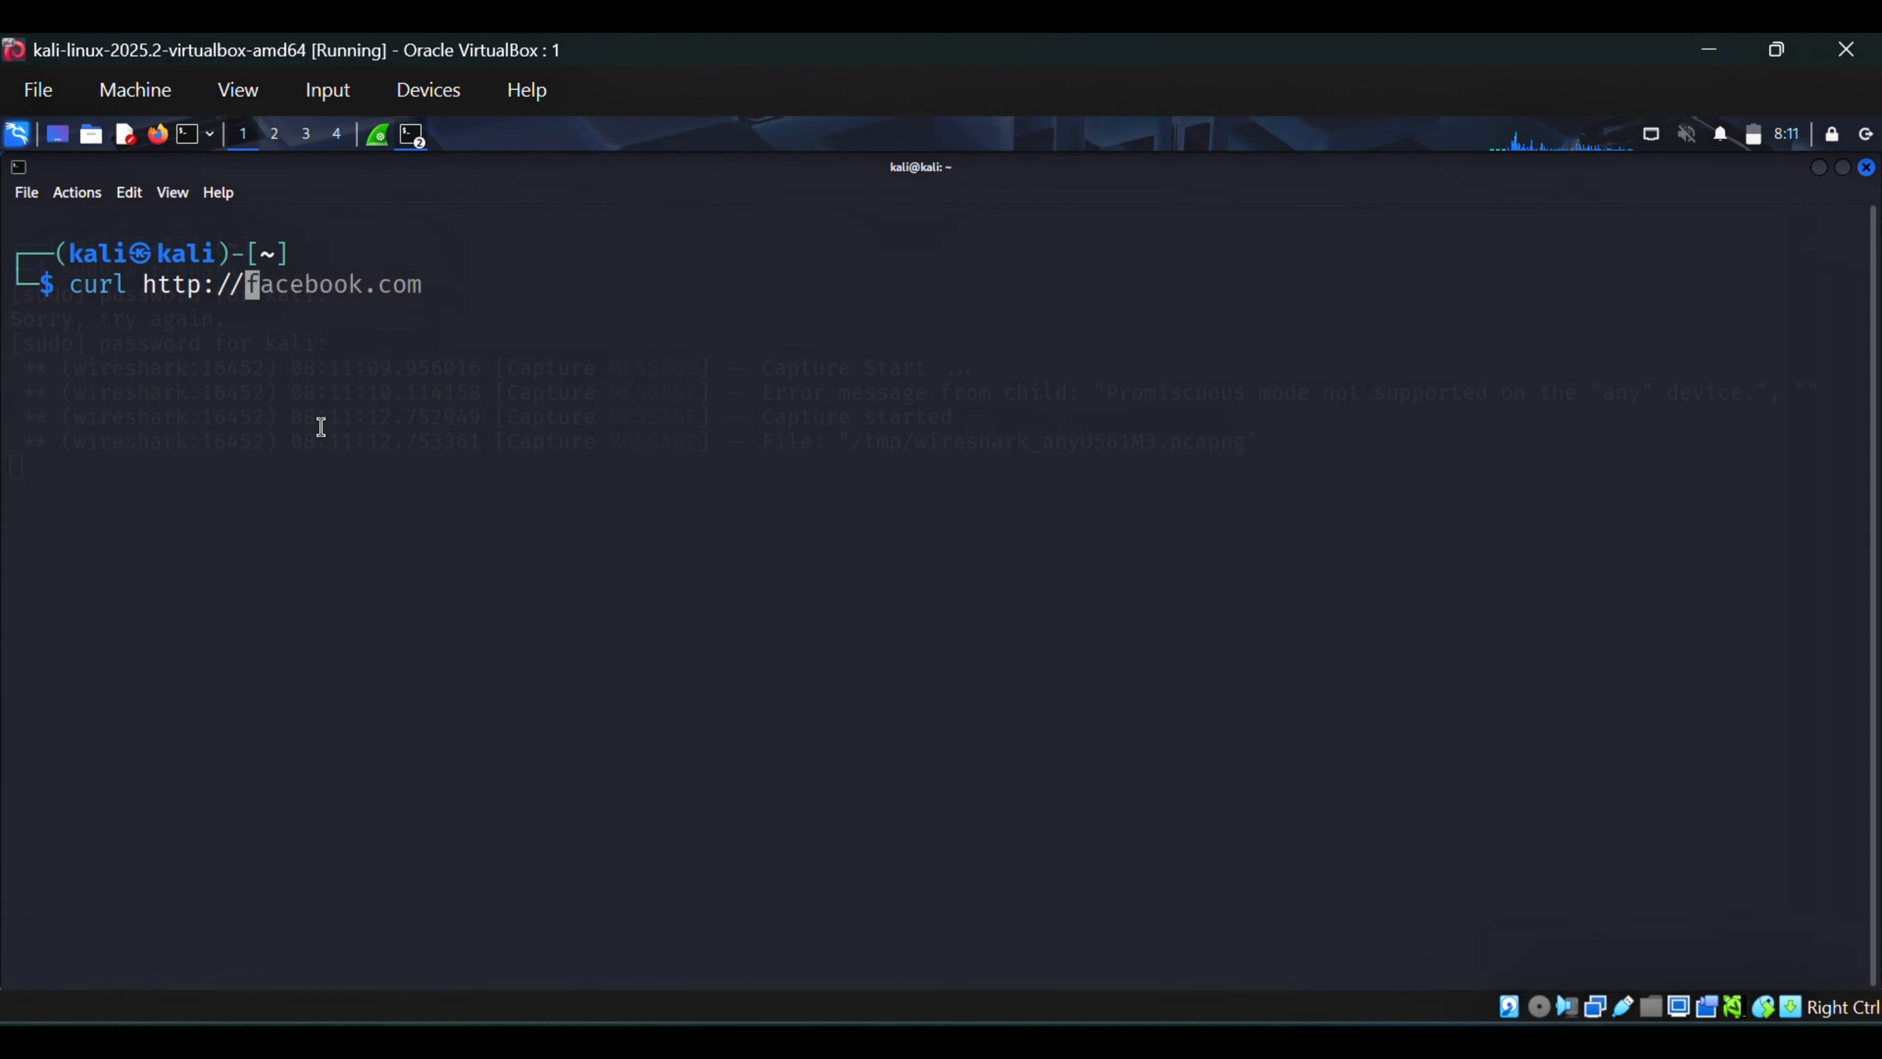
text(google.com)
key(Return)
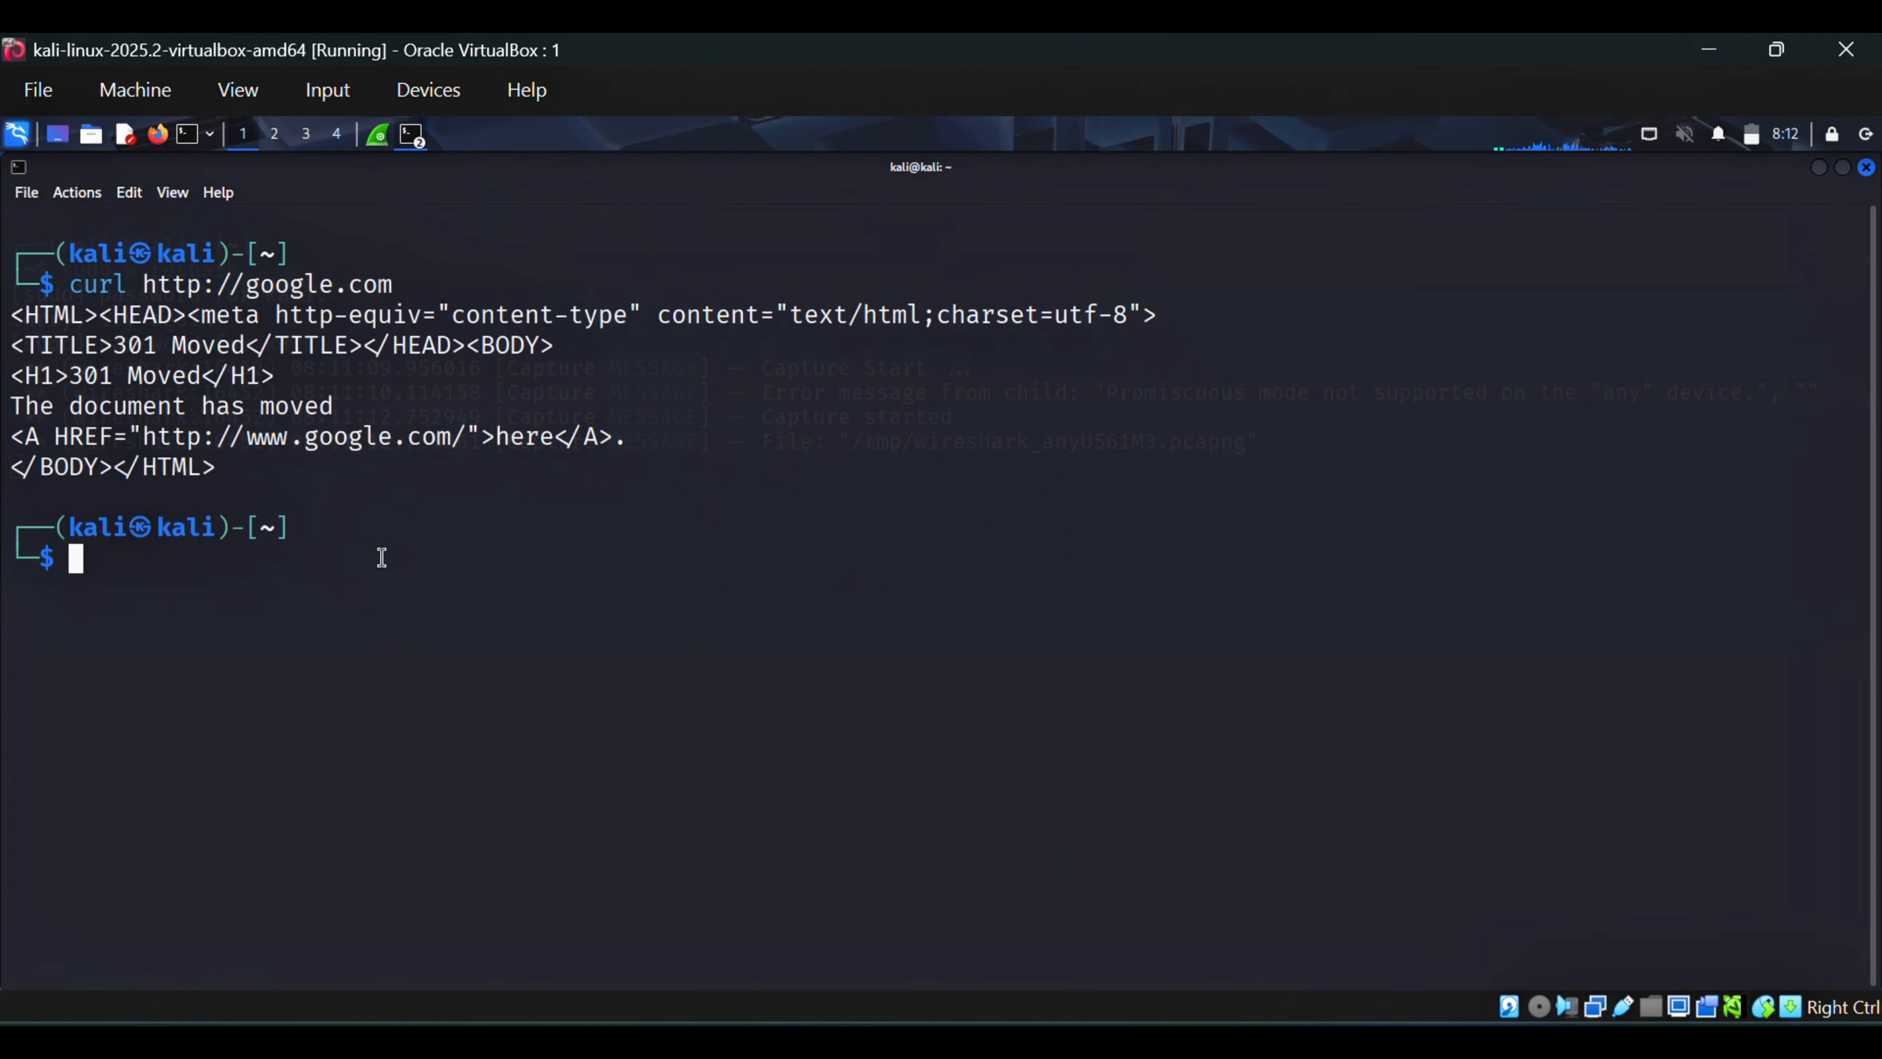
Step: Return to Wireshark, stop the live capture and filter the packet list to http
click(376, 130)
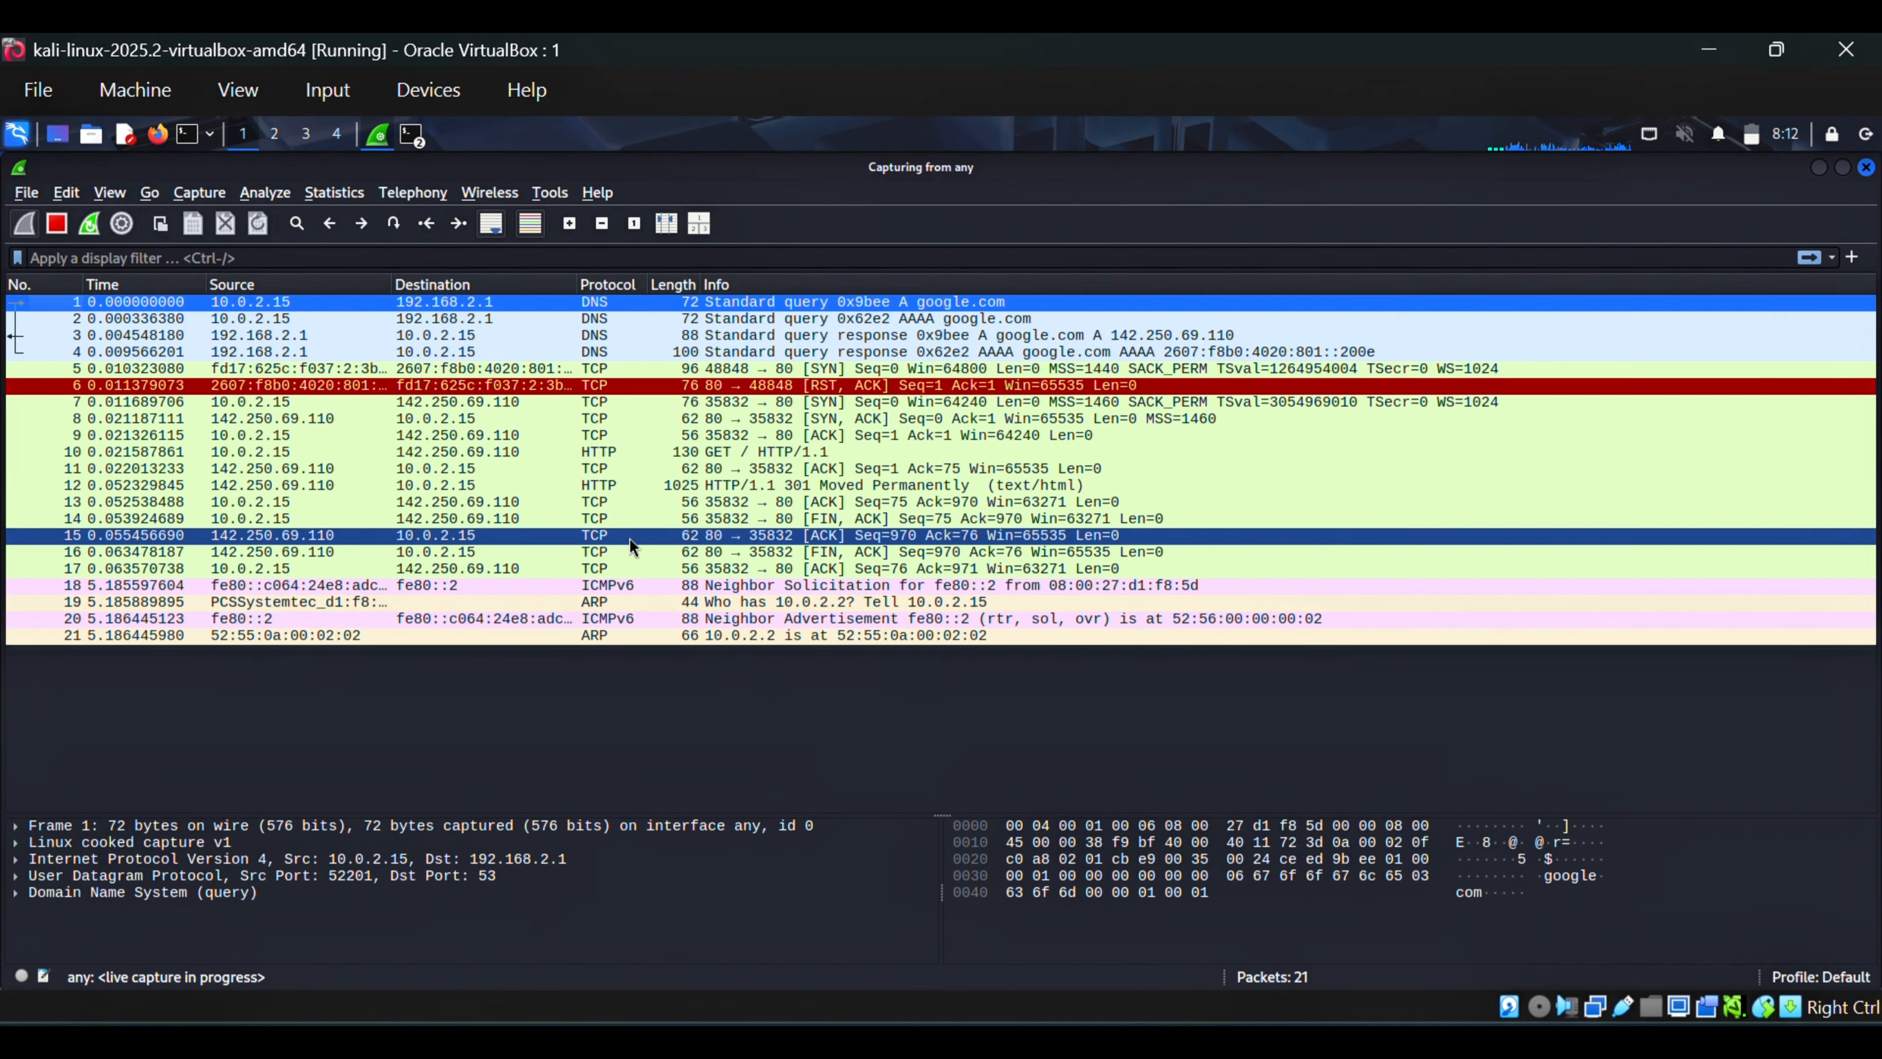
click(58, 224)
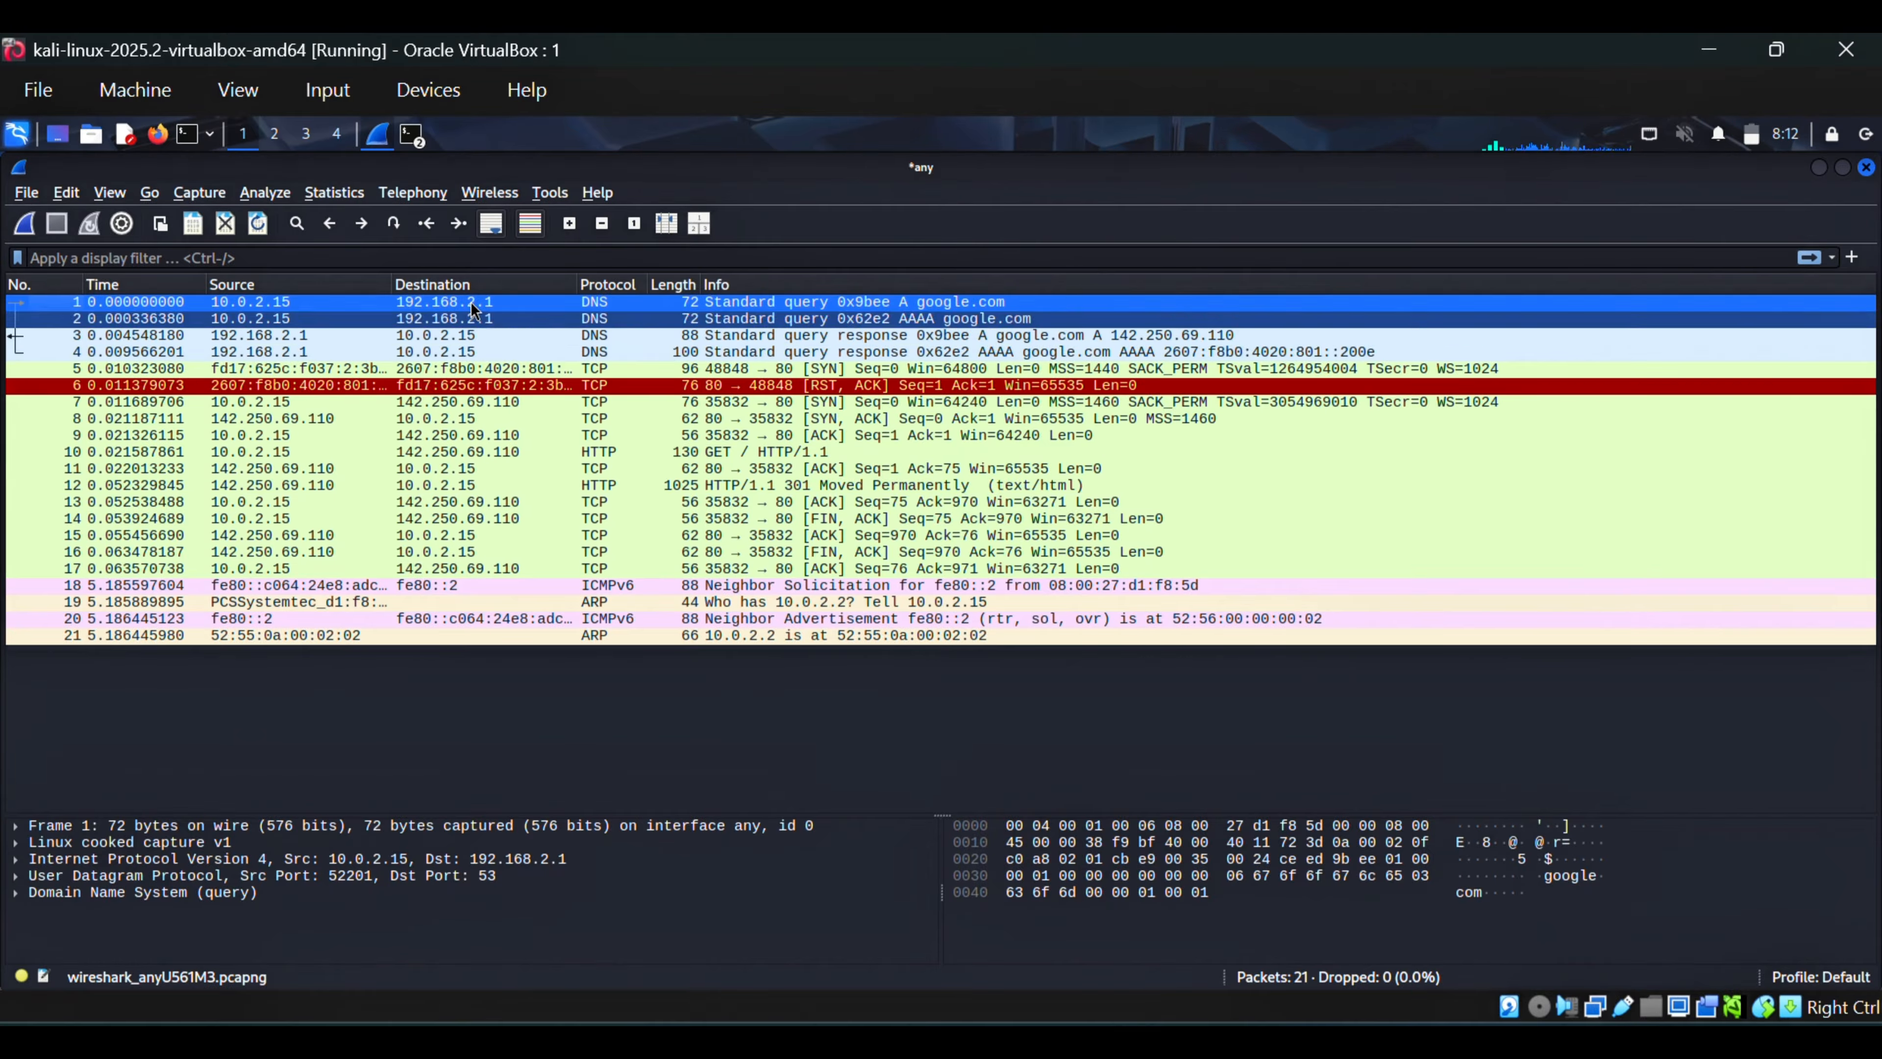
text(http)
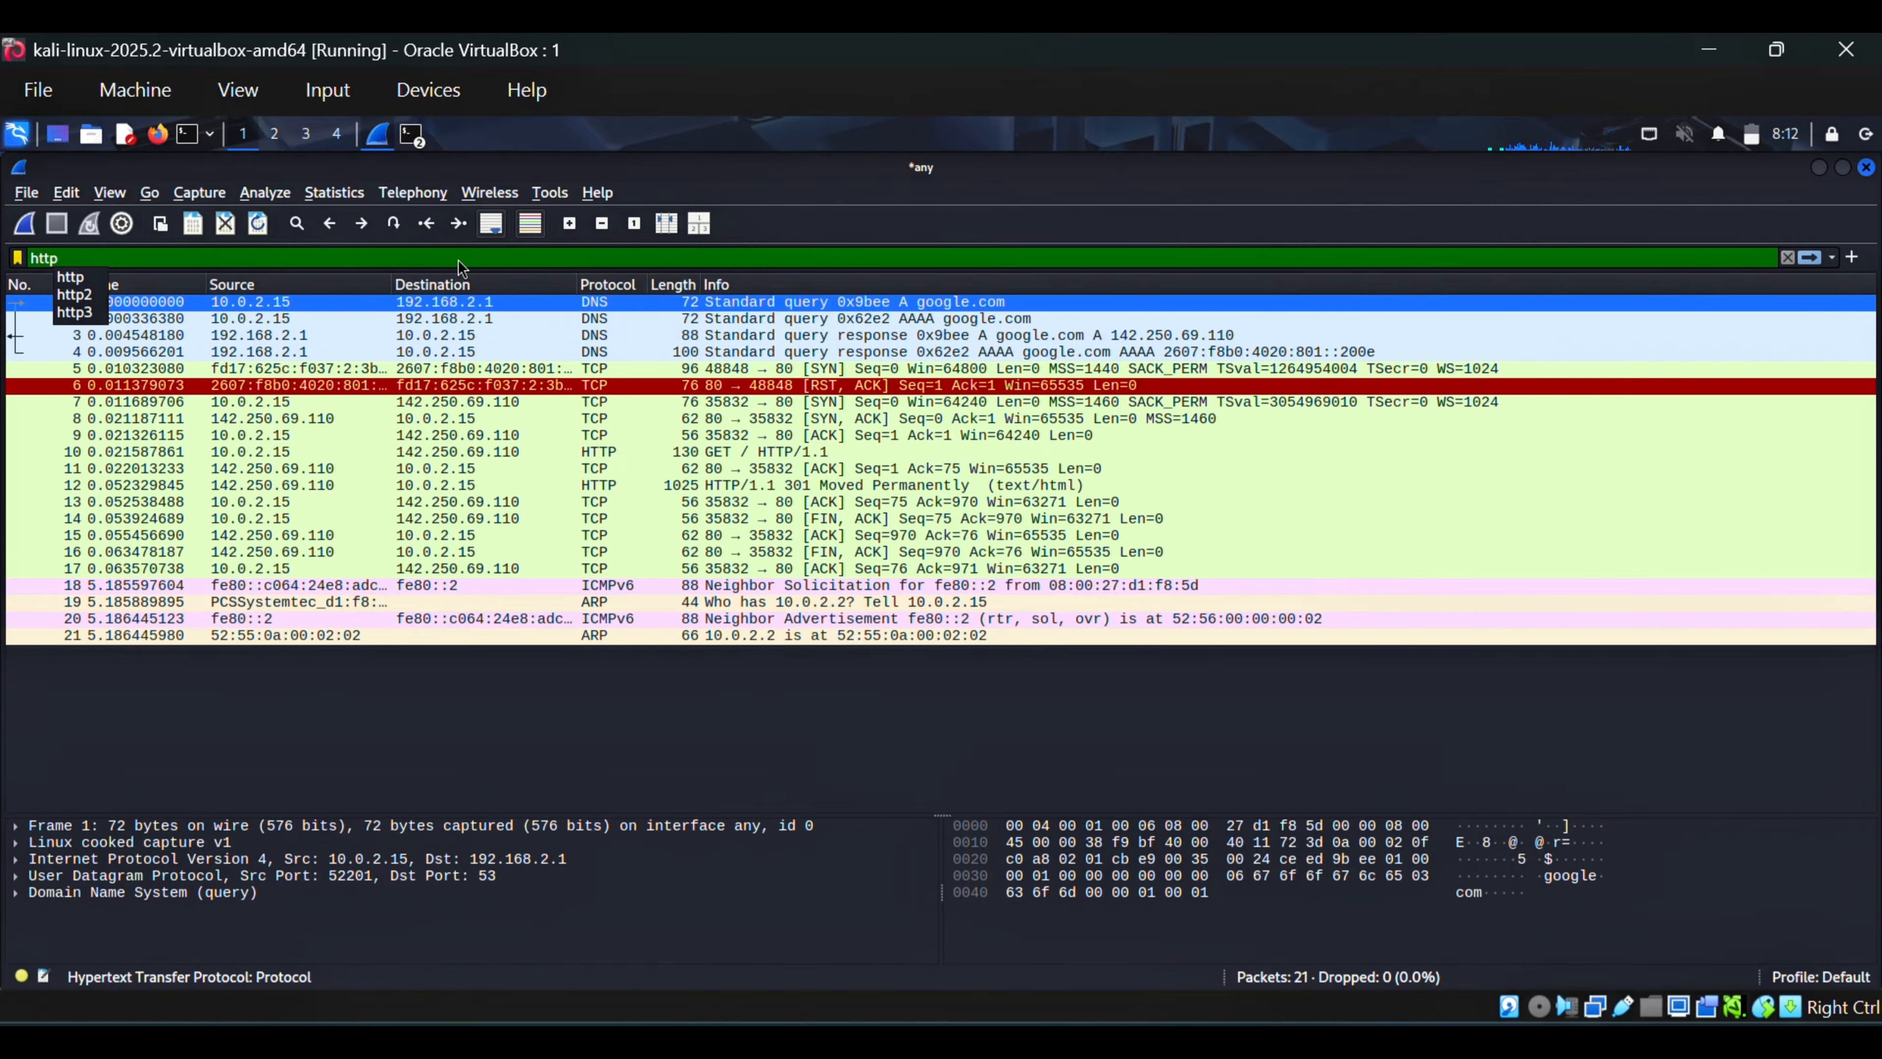
key(Return)
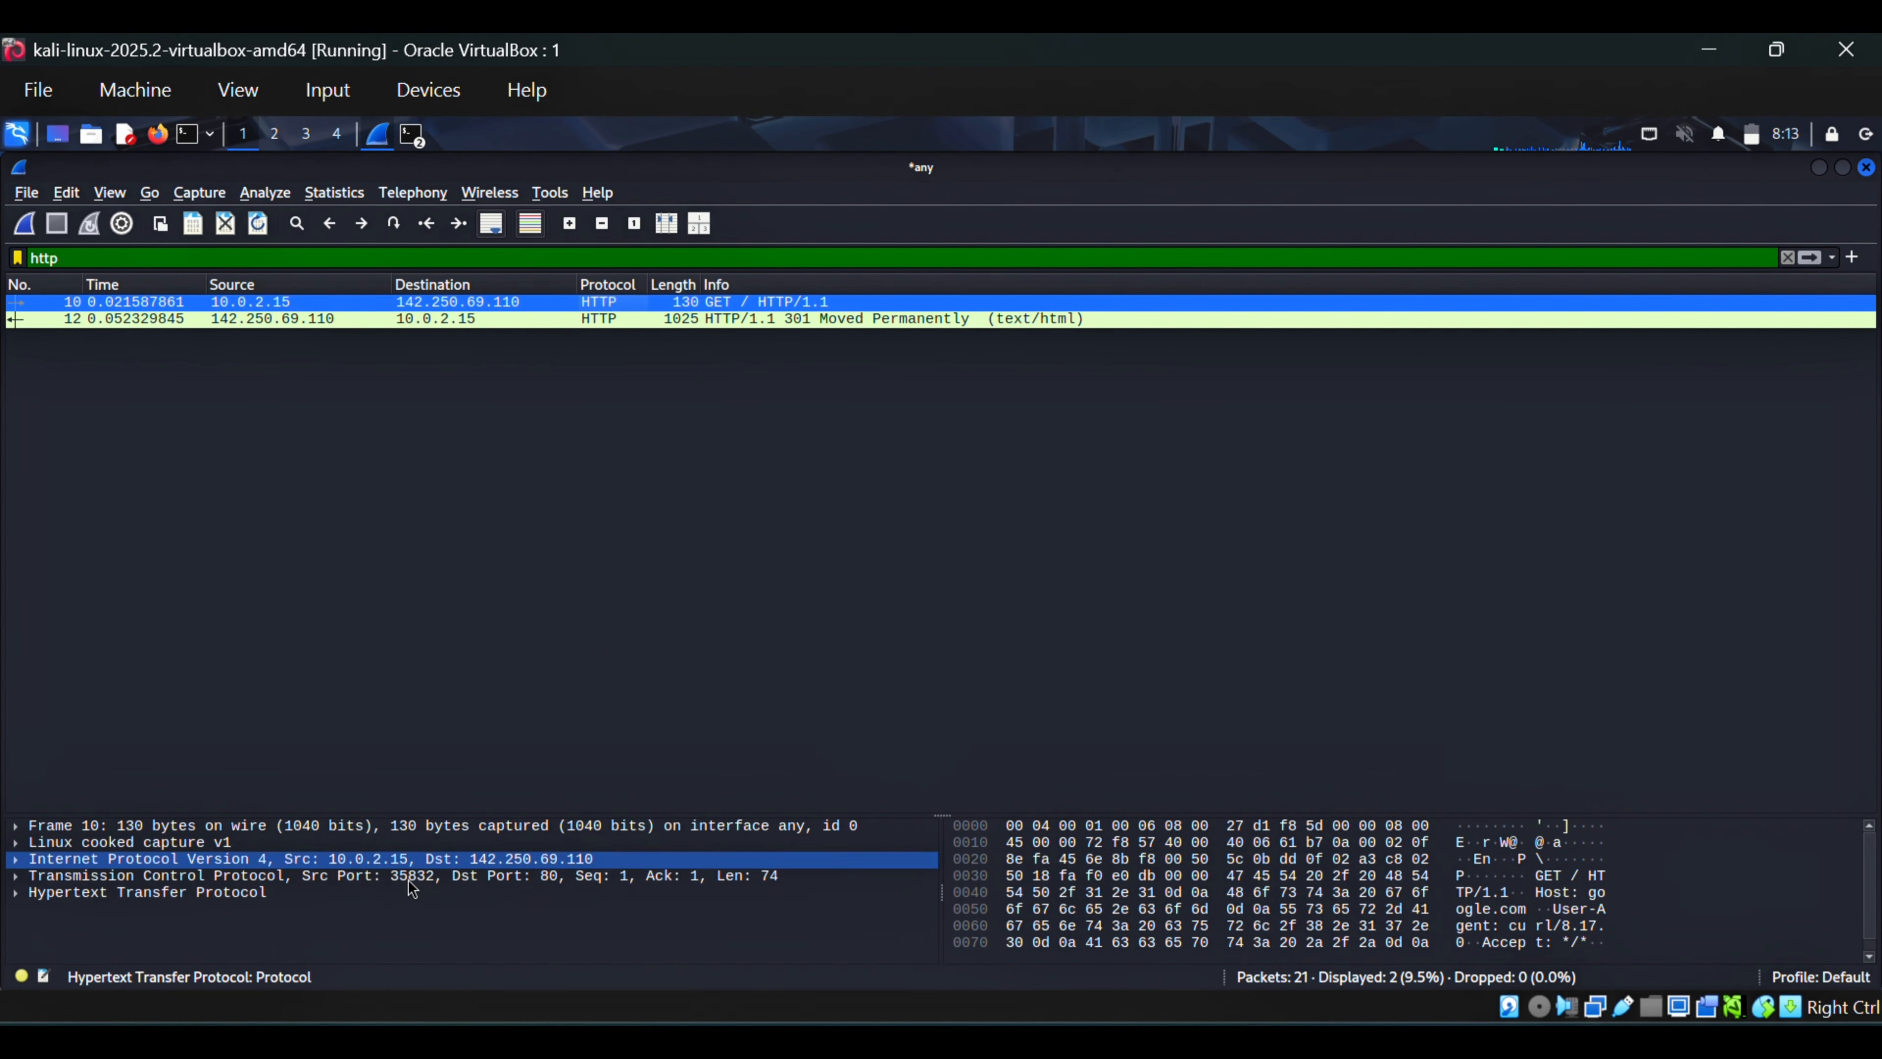
Step: Expand the Hypertext Transfer Protocol layer and its GET request line for packet 10, enlarging the packet details area
click(46, 903)
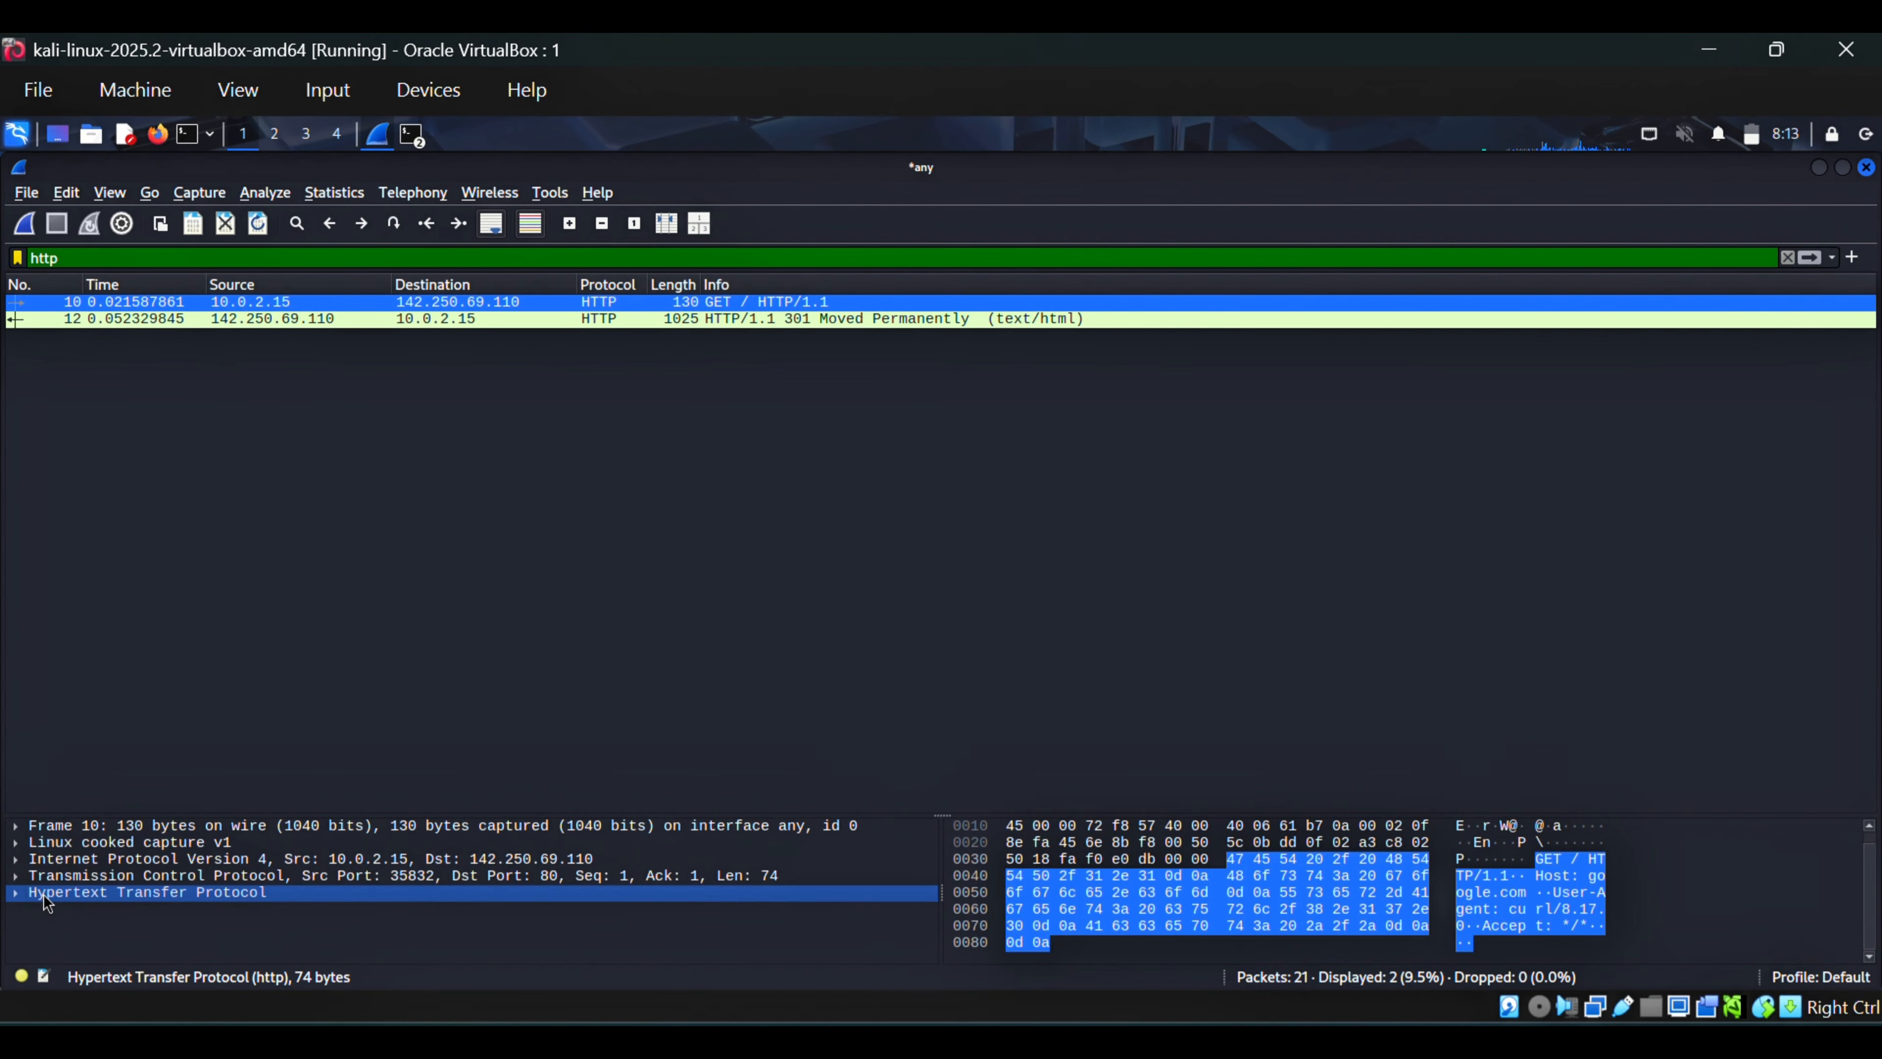
click(16, 897)
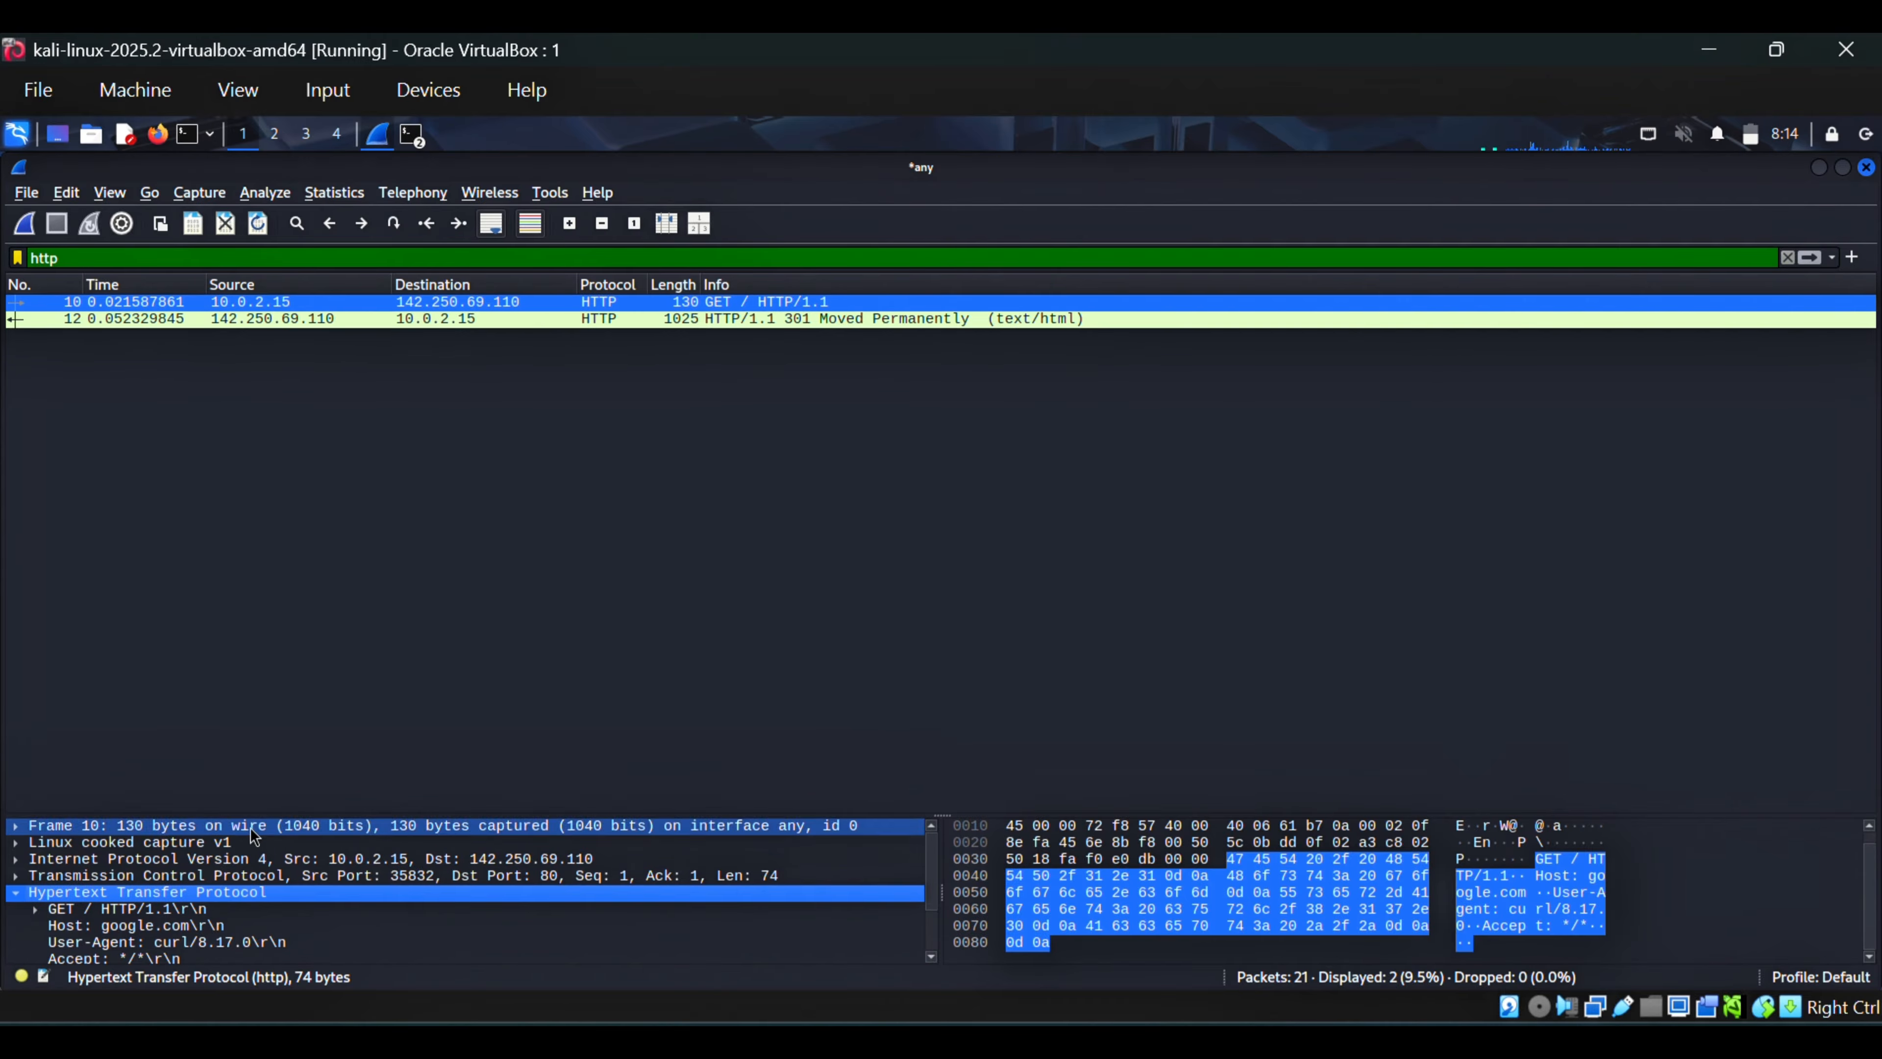
drag(260, 811, 260, 549)
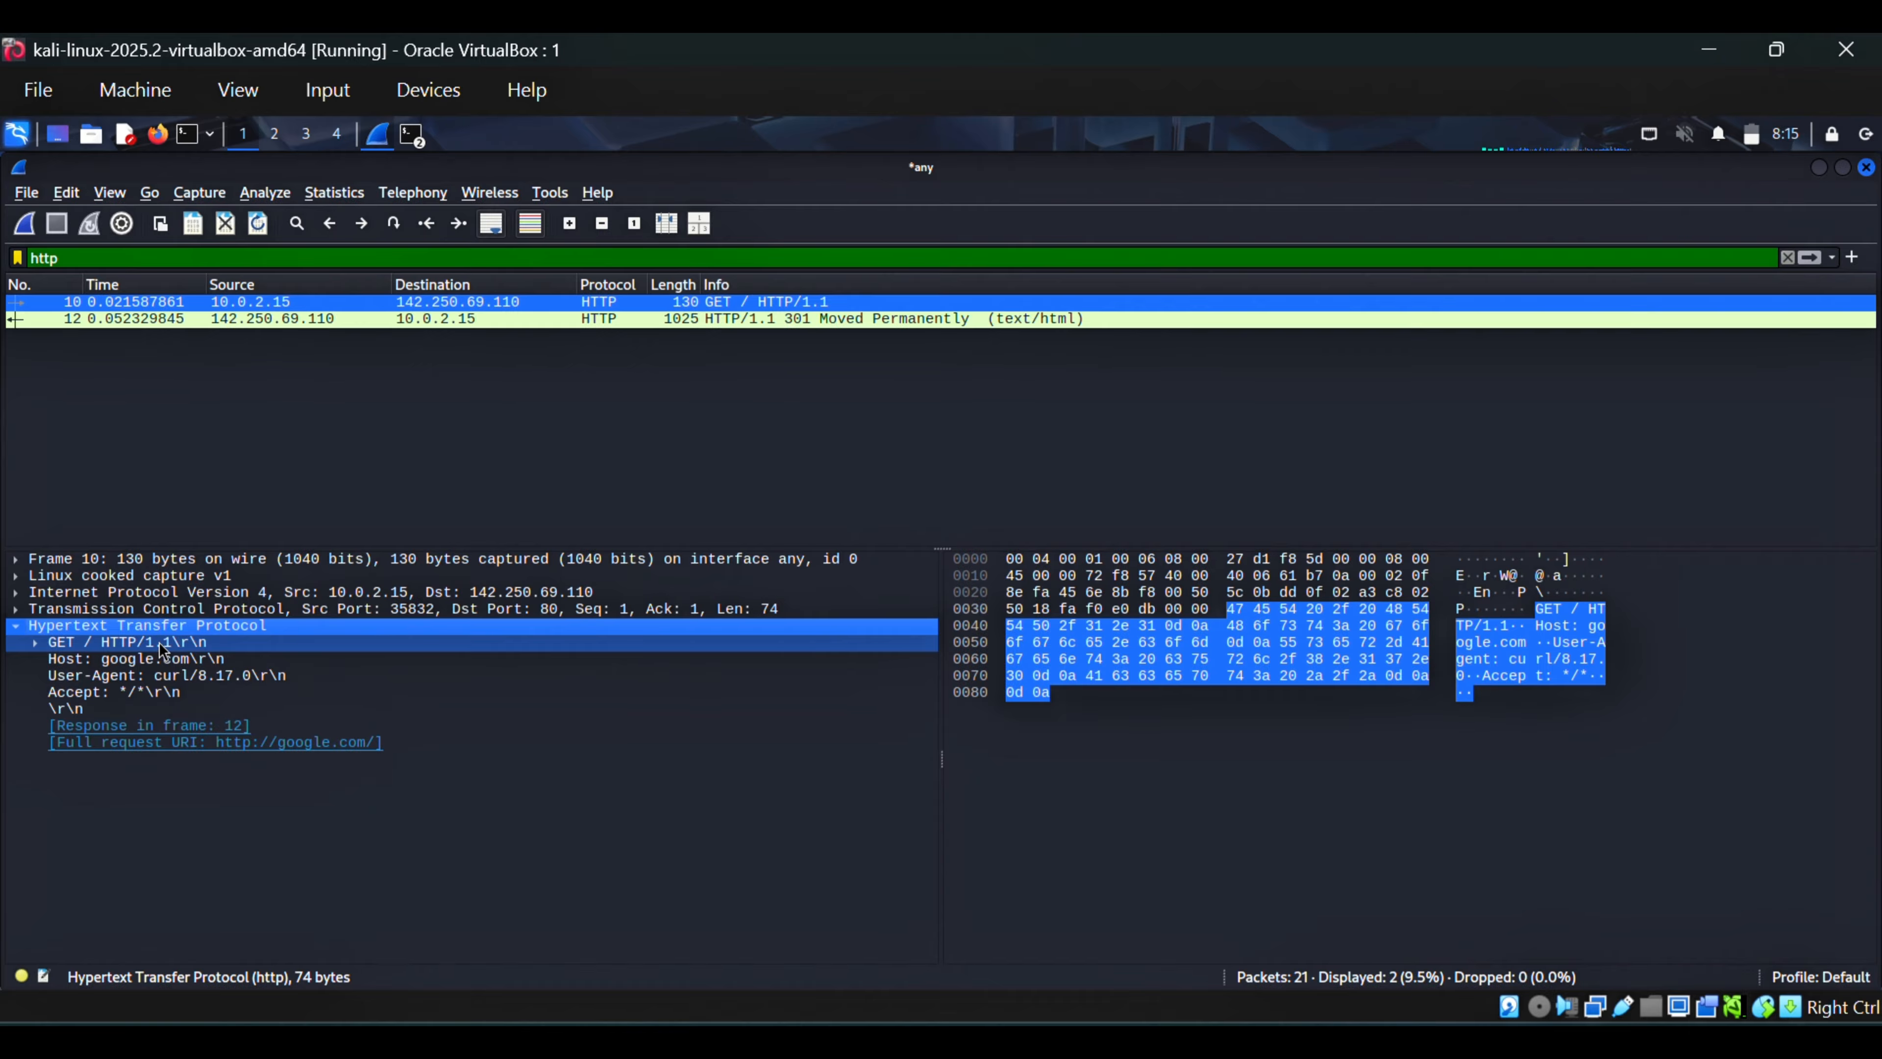
click(36, 643)
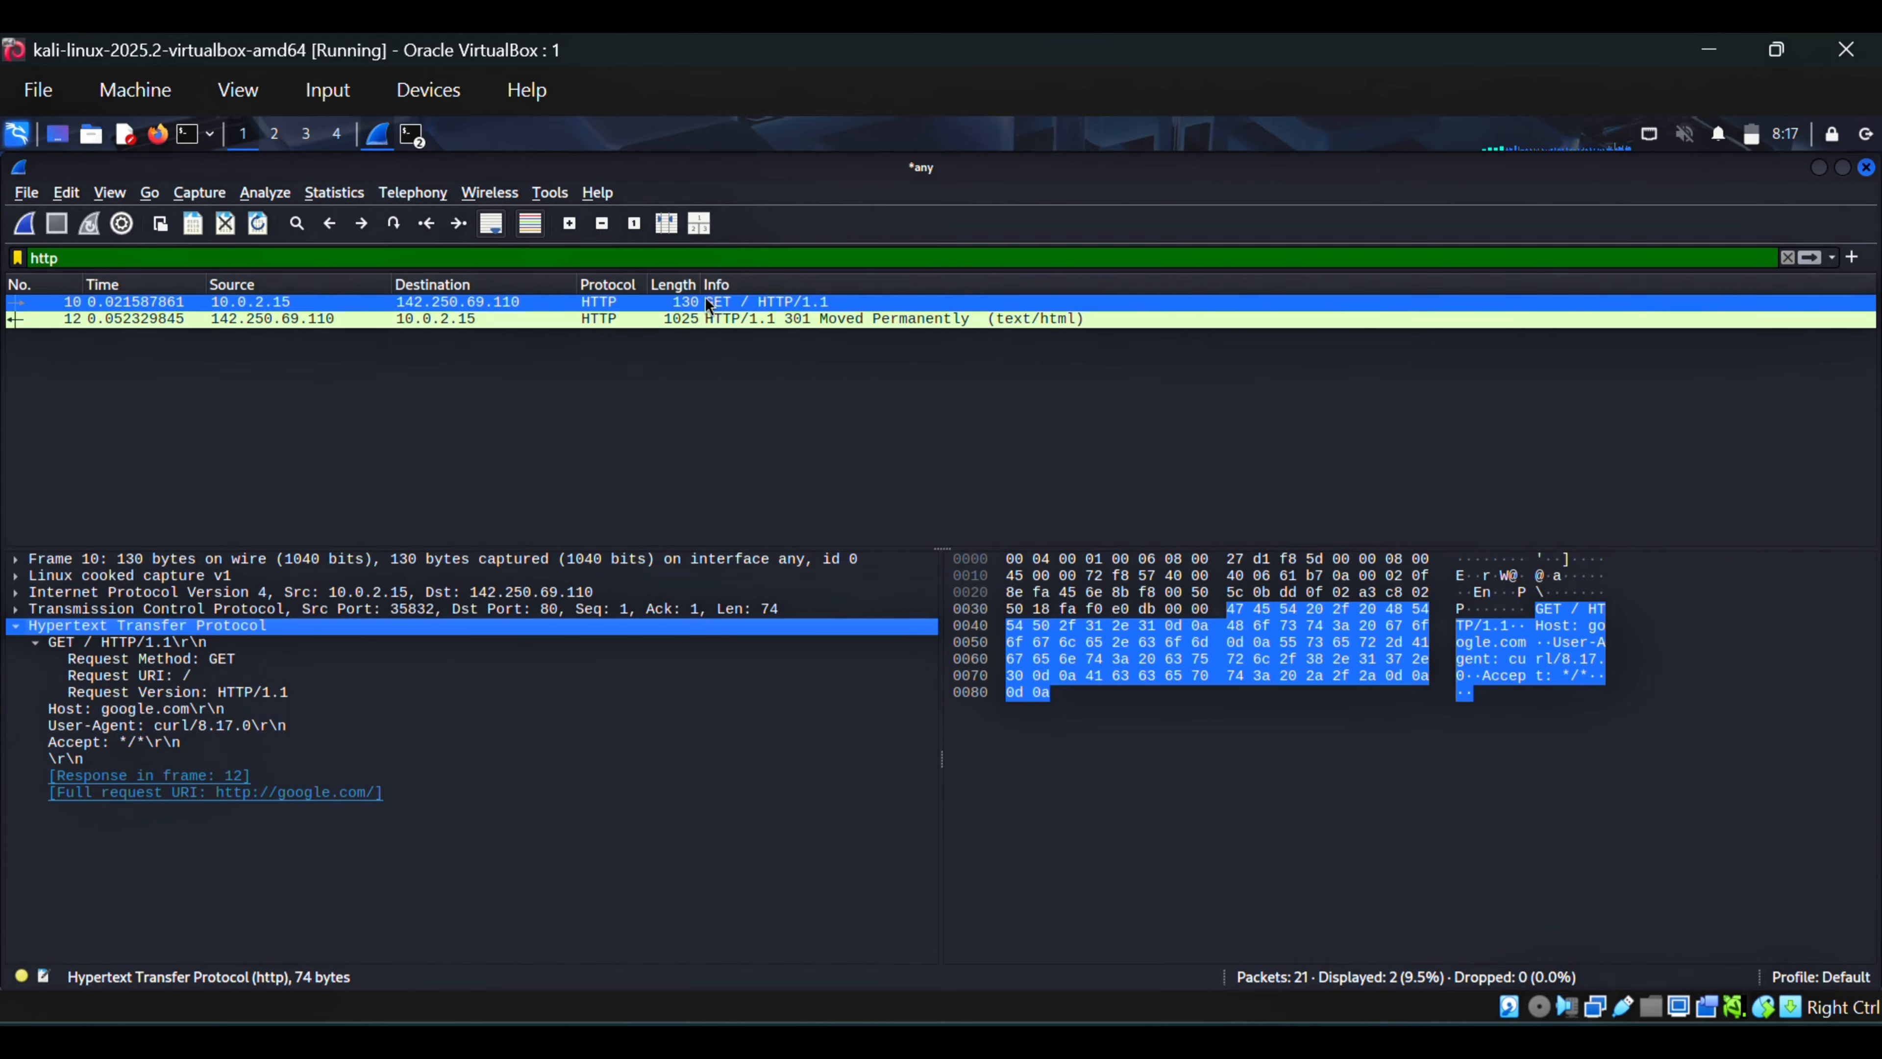
Step: Inspect the status line of the 301 Moved Permanently response and collapse its details
click(674, 320)
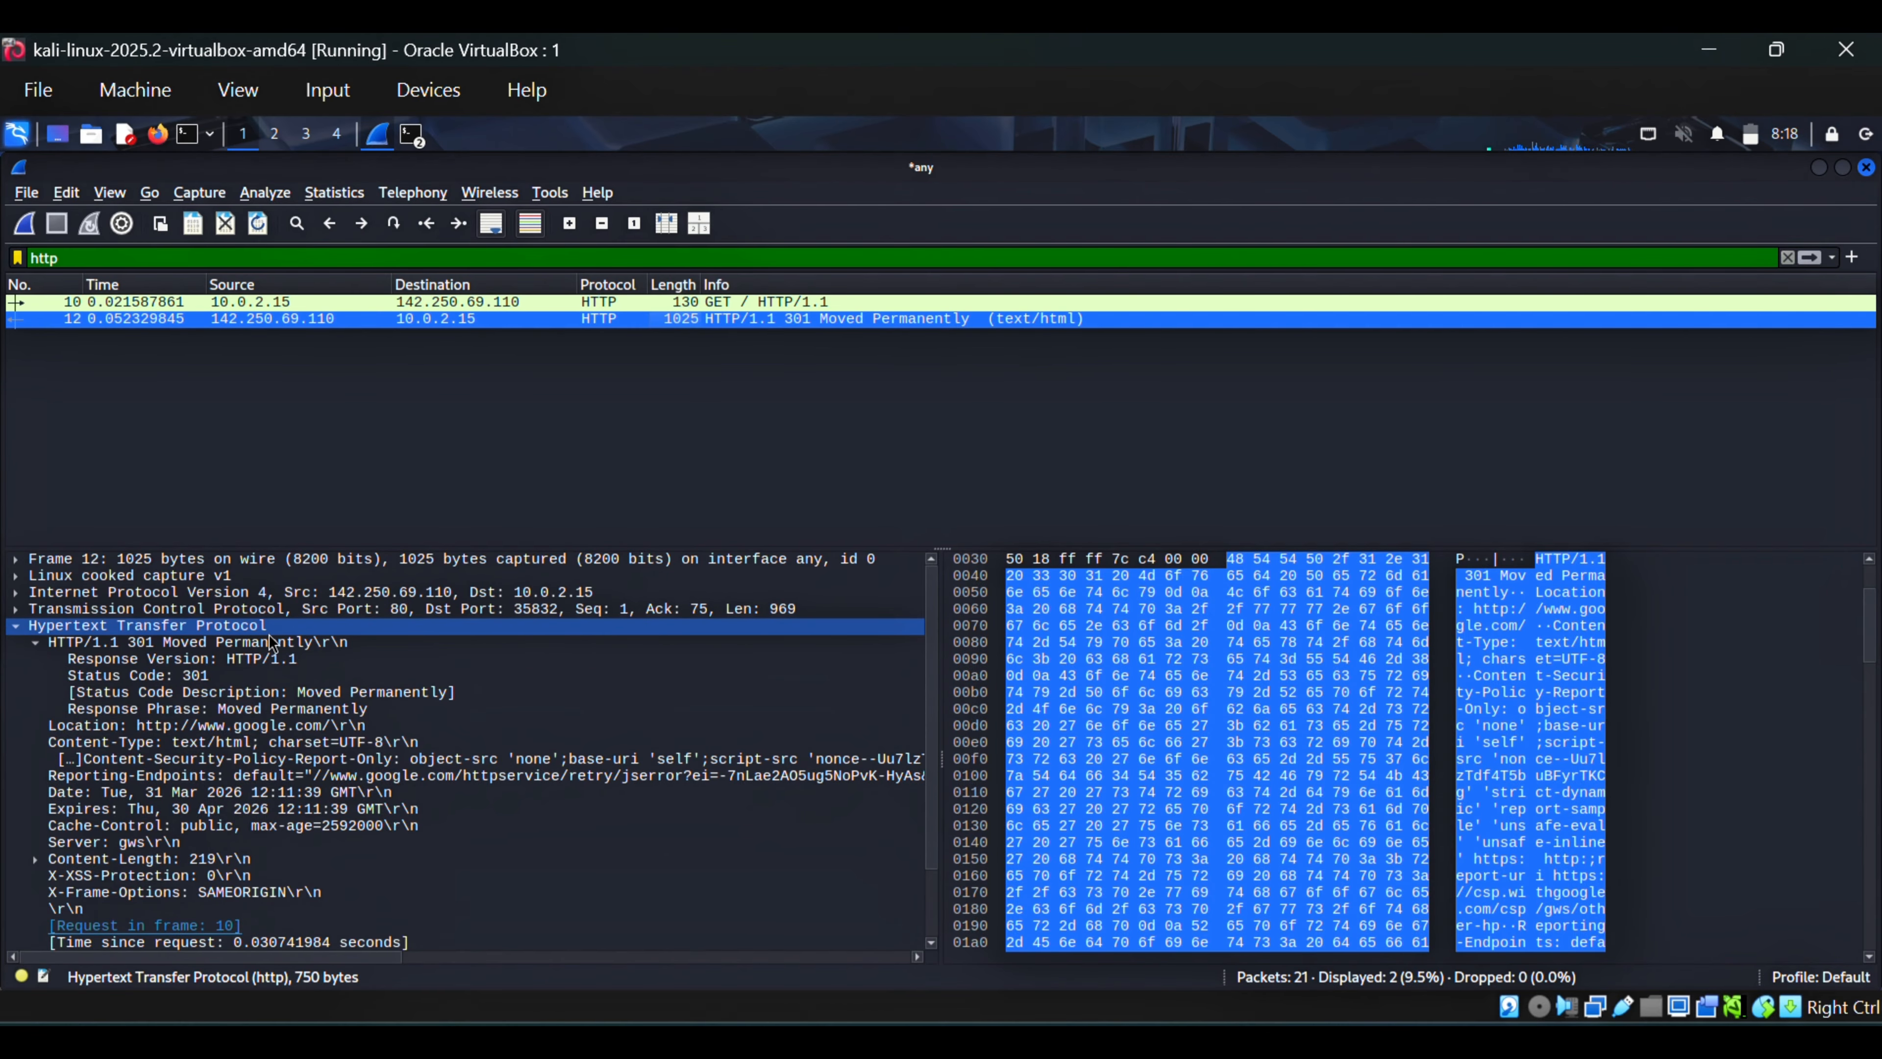
click(165, 644)
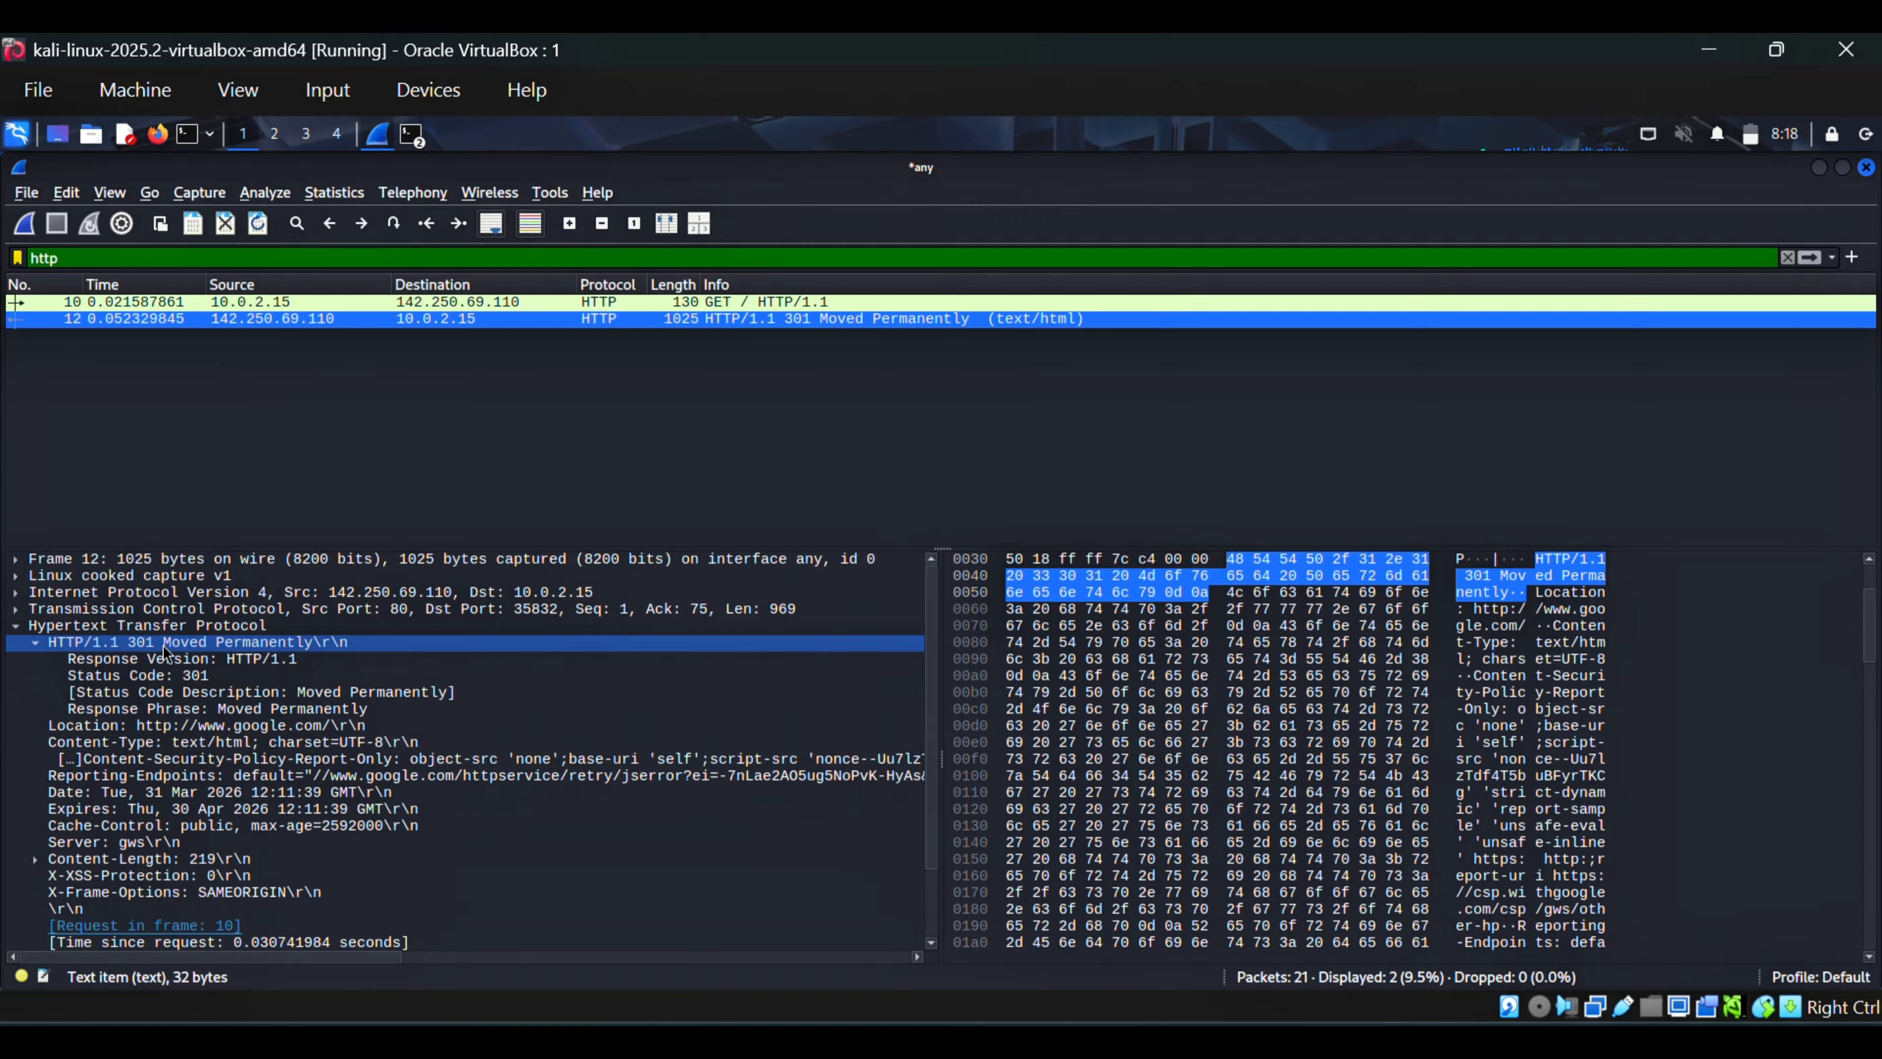
click(35, 642)
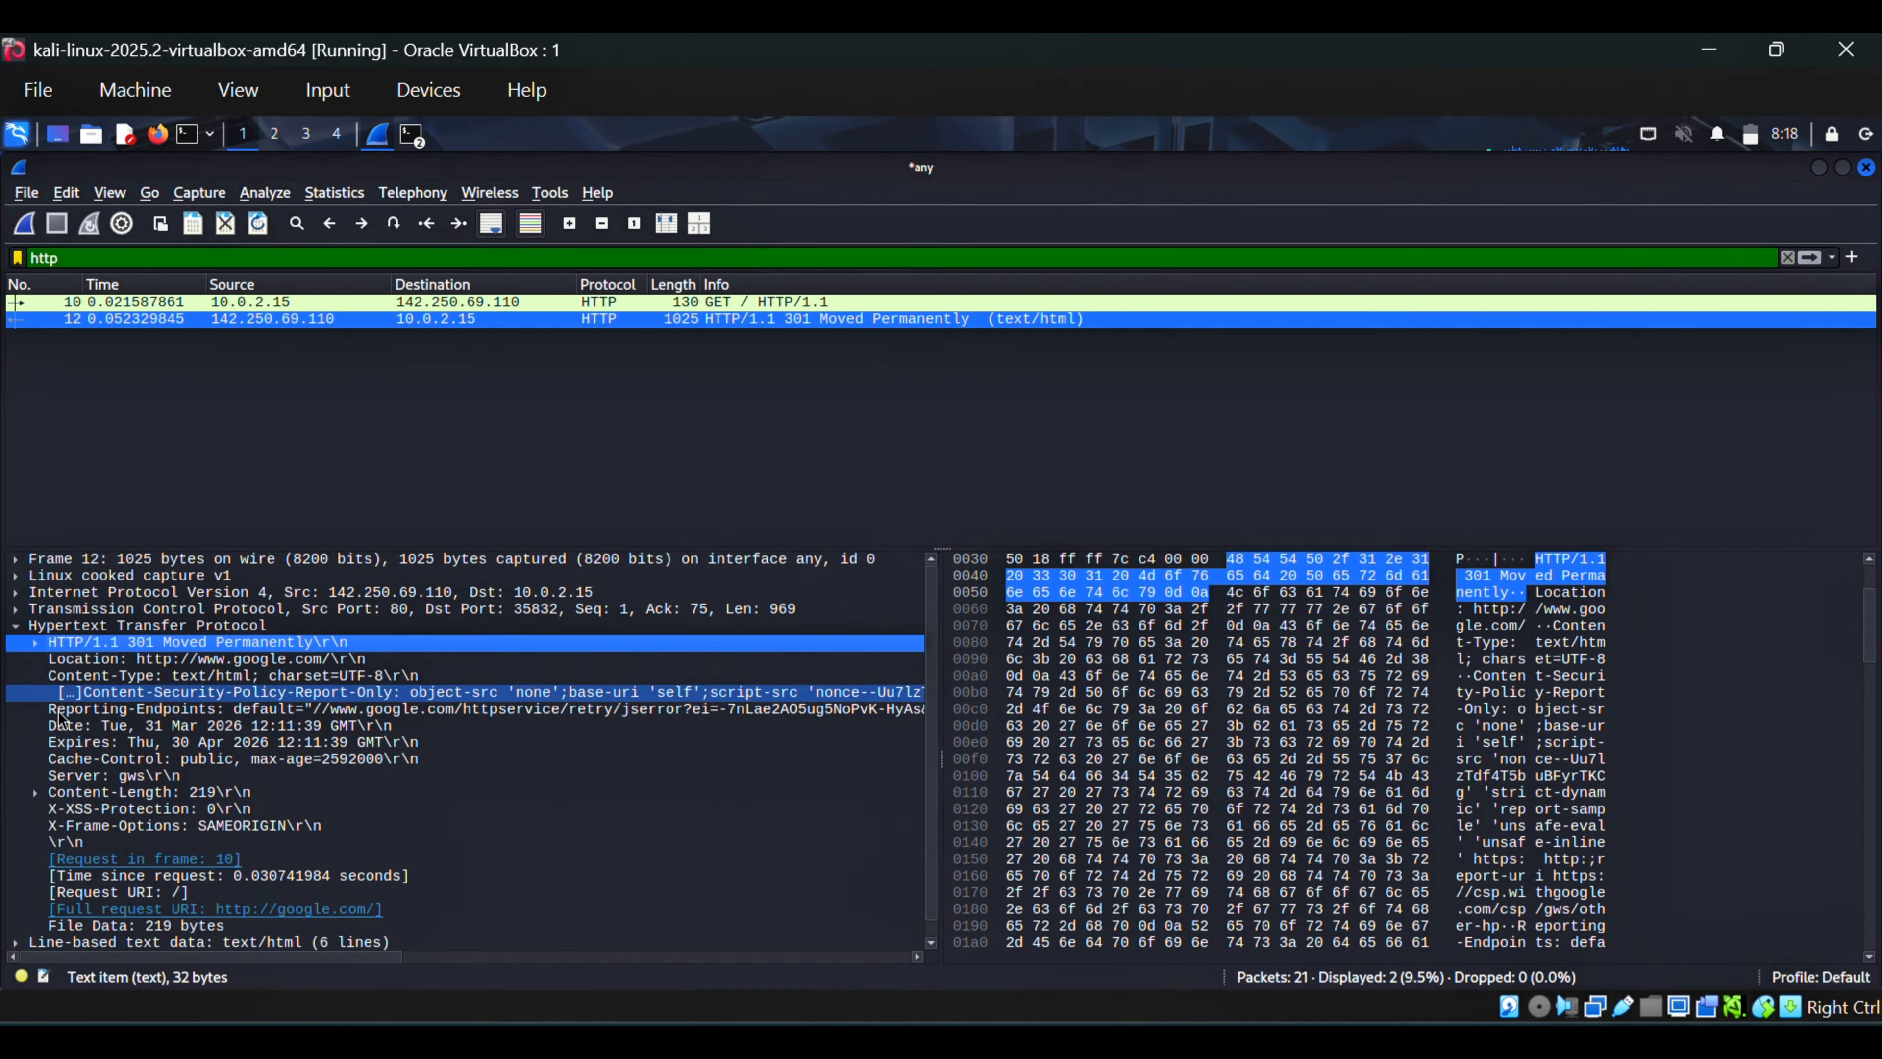
Step: Examine the response's Location, Content-Type and Content-Length headers, ending back on the status line
click(137, 659)
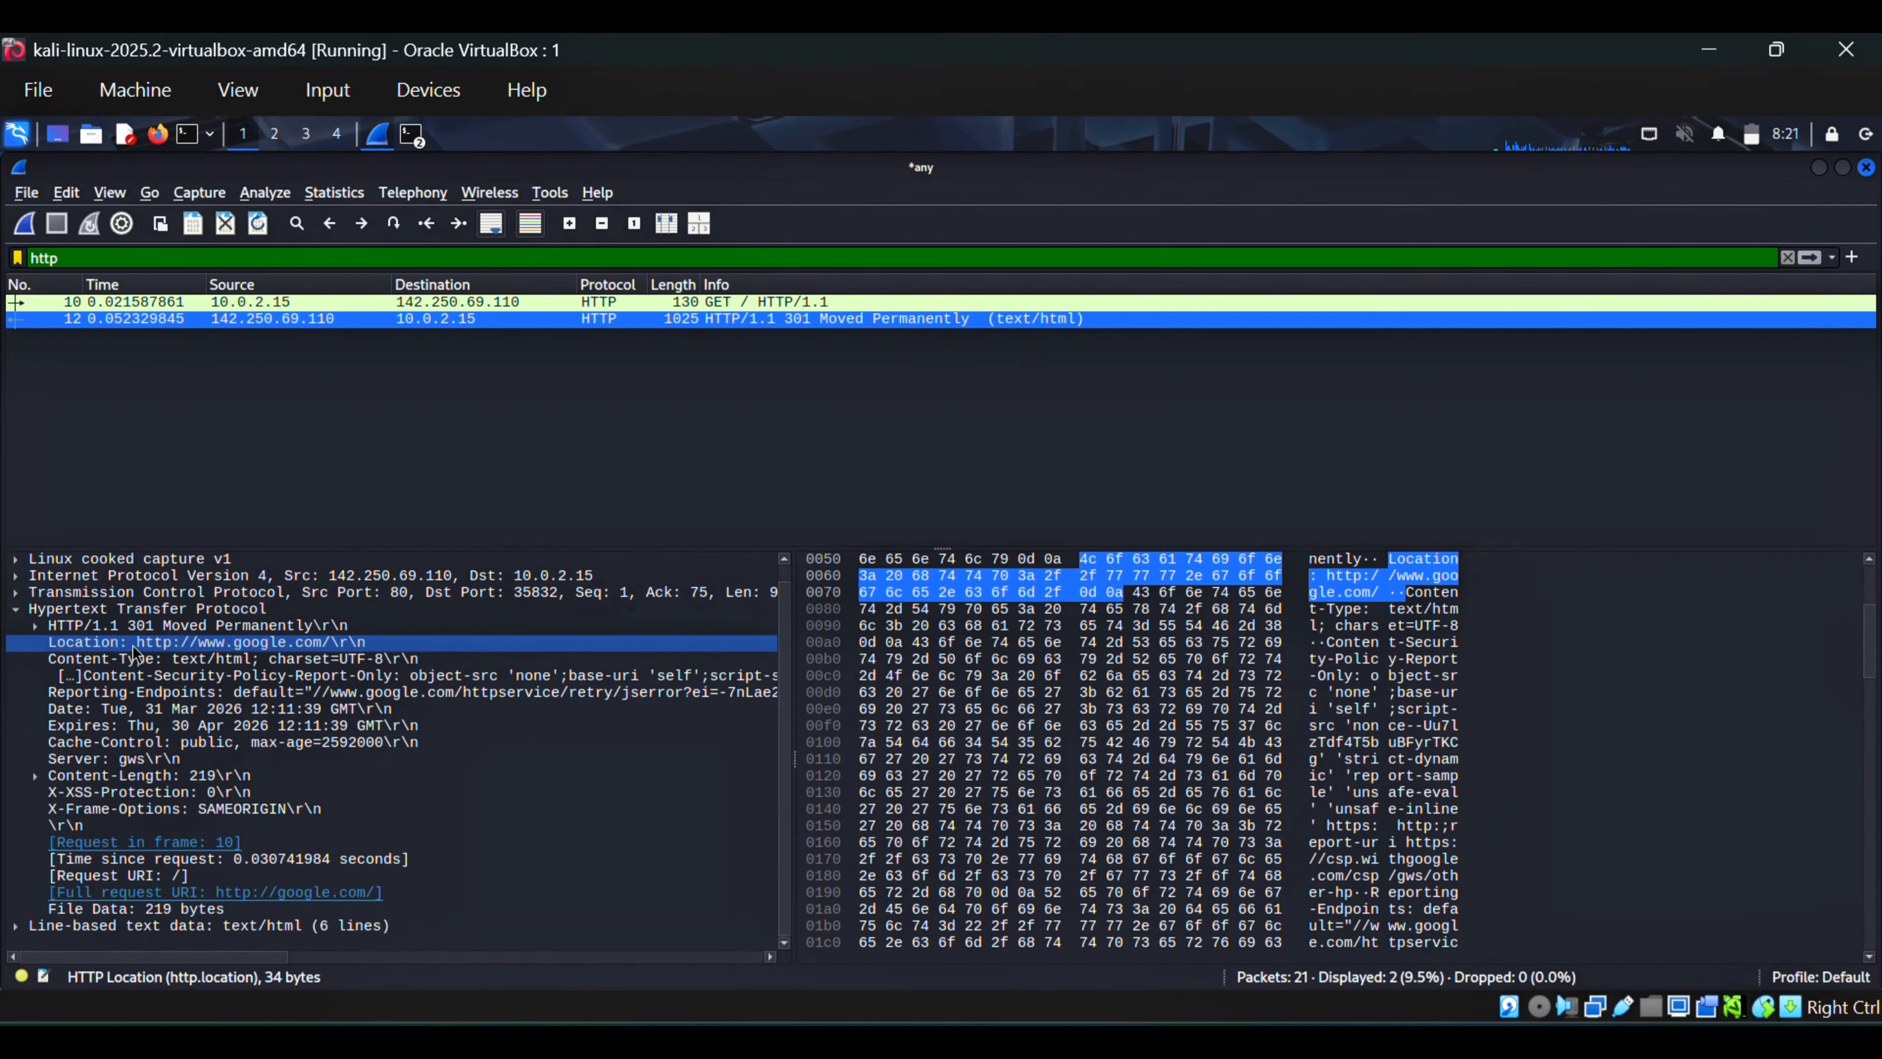
click(176, 660)
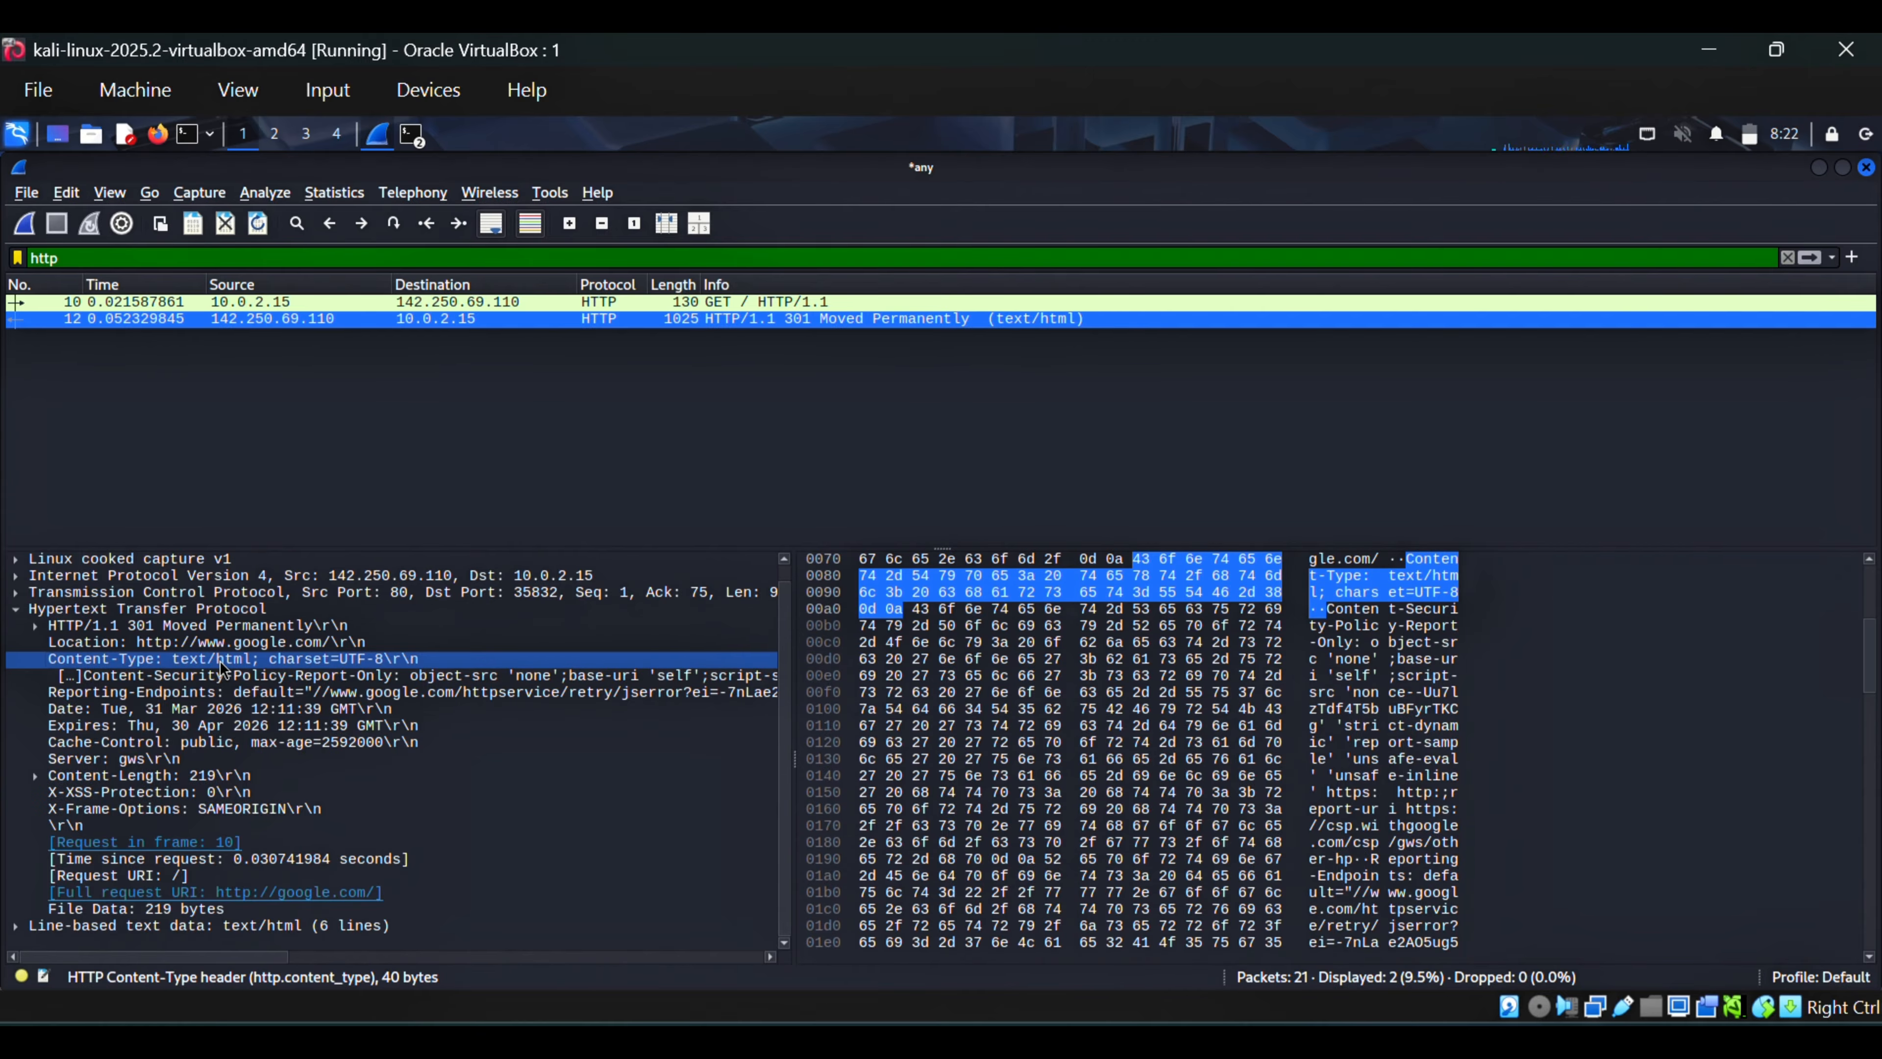
click(211, 775)
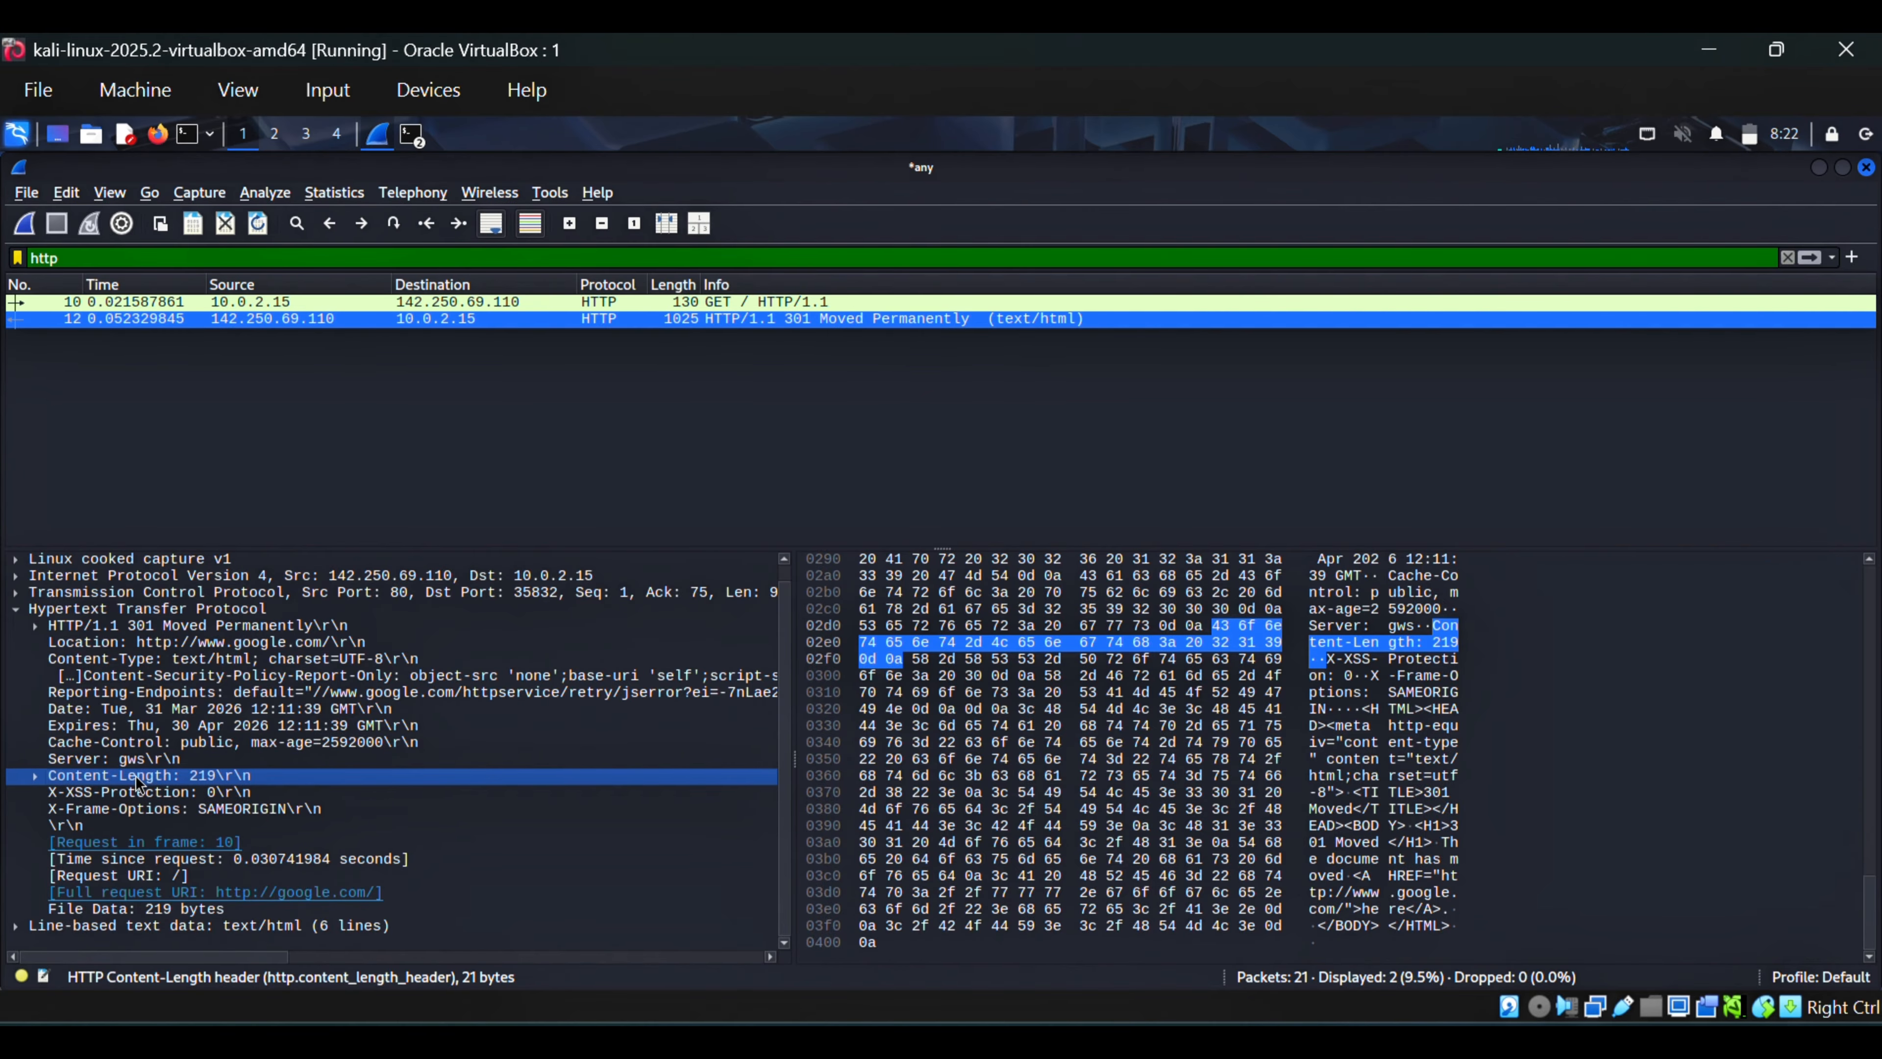
click(33, 777)
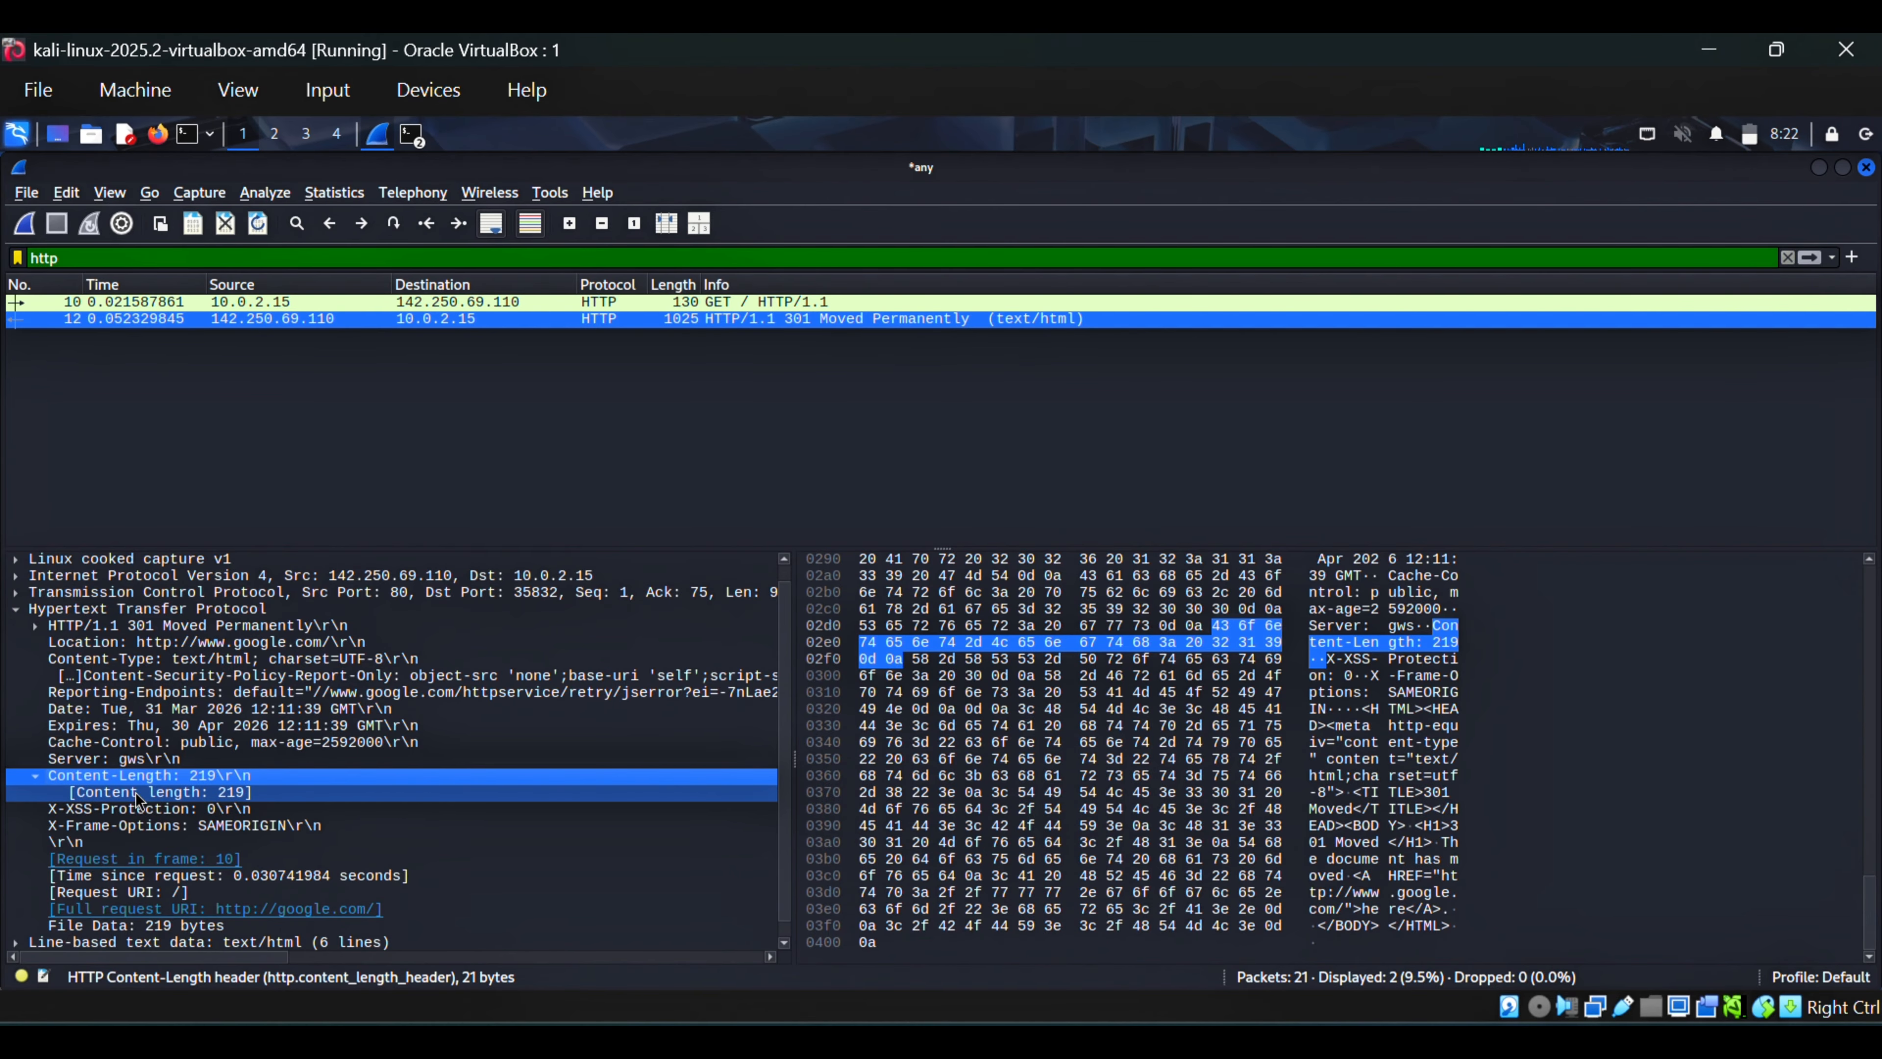
click(35, 776)
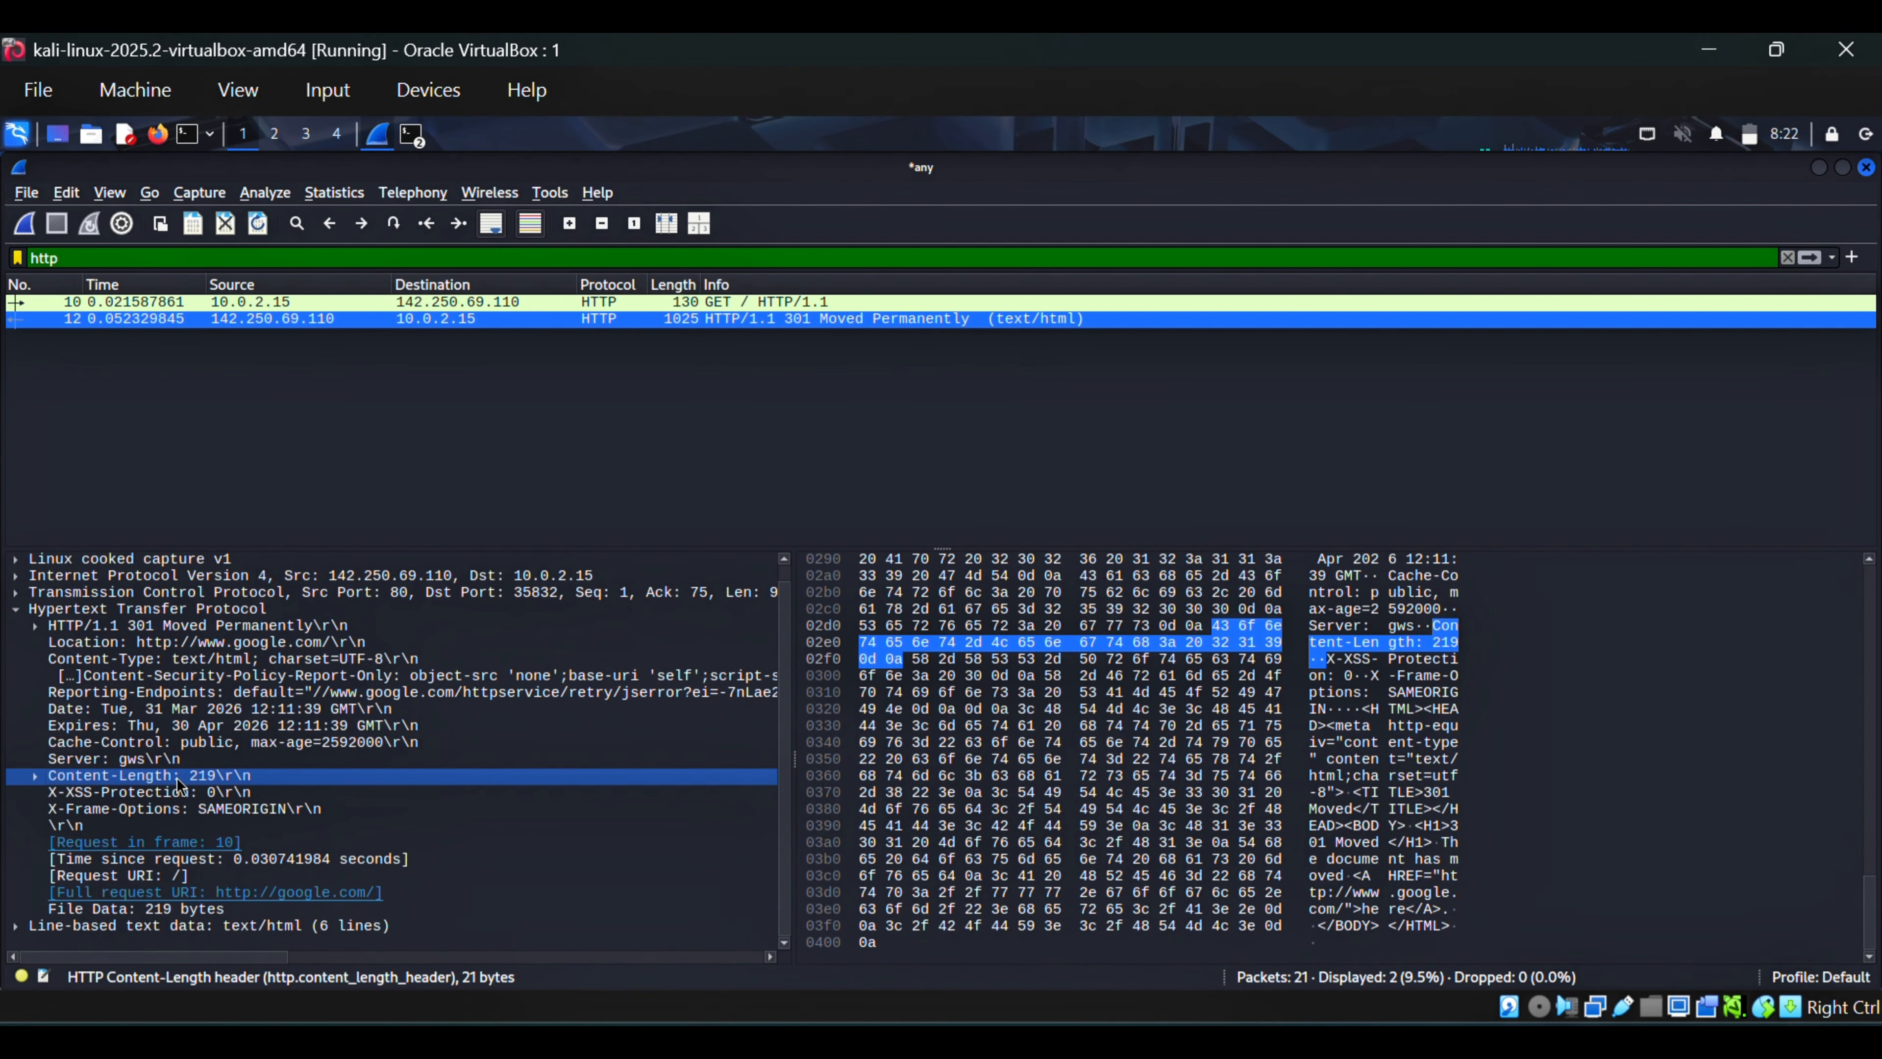
click(104, 643)
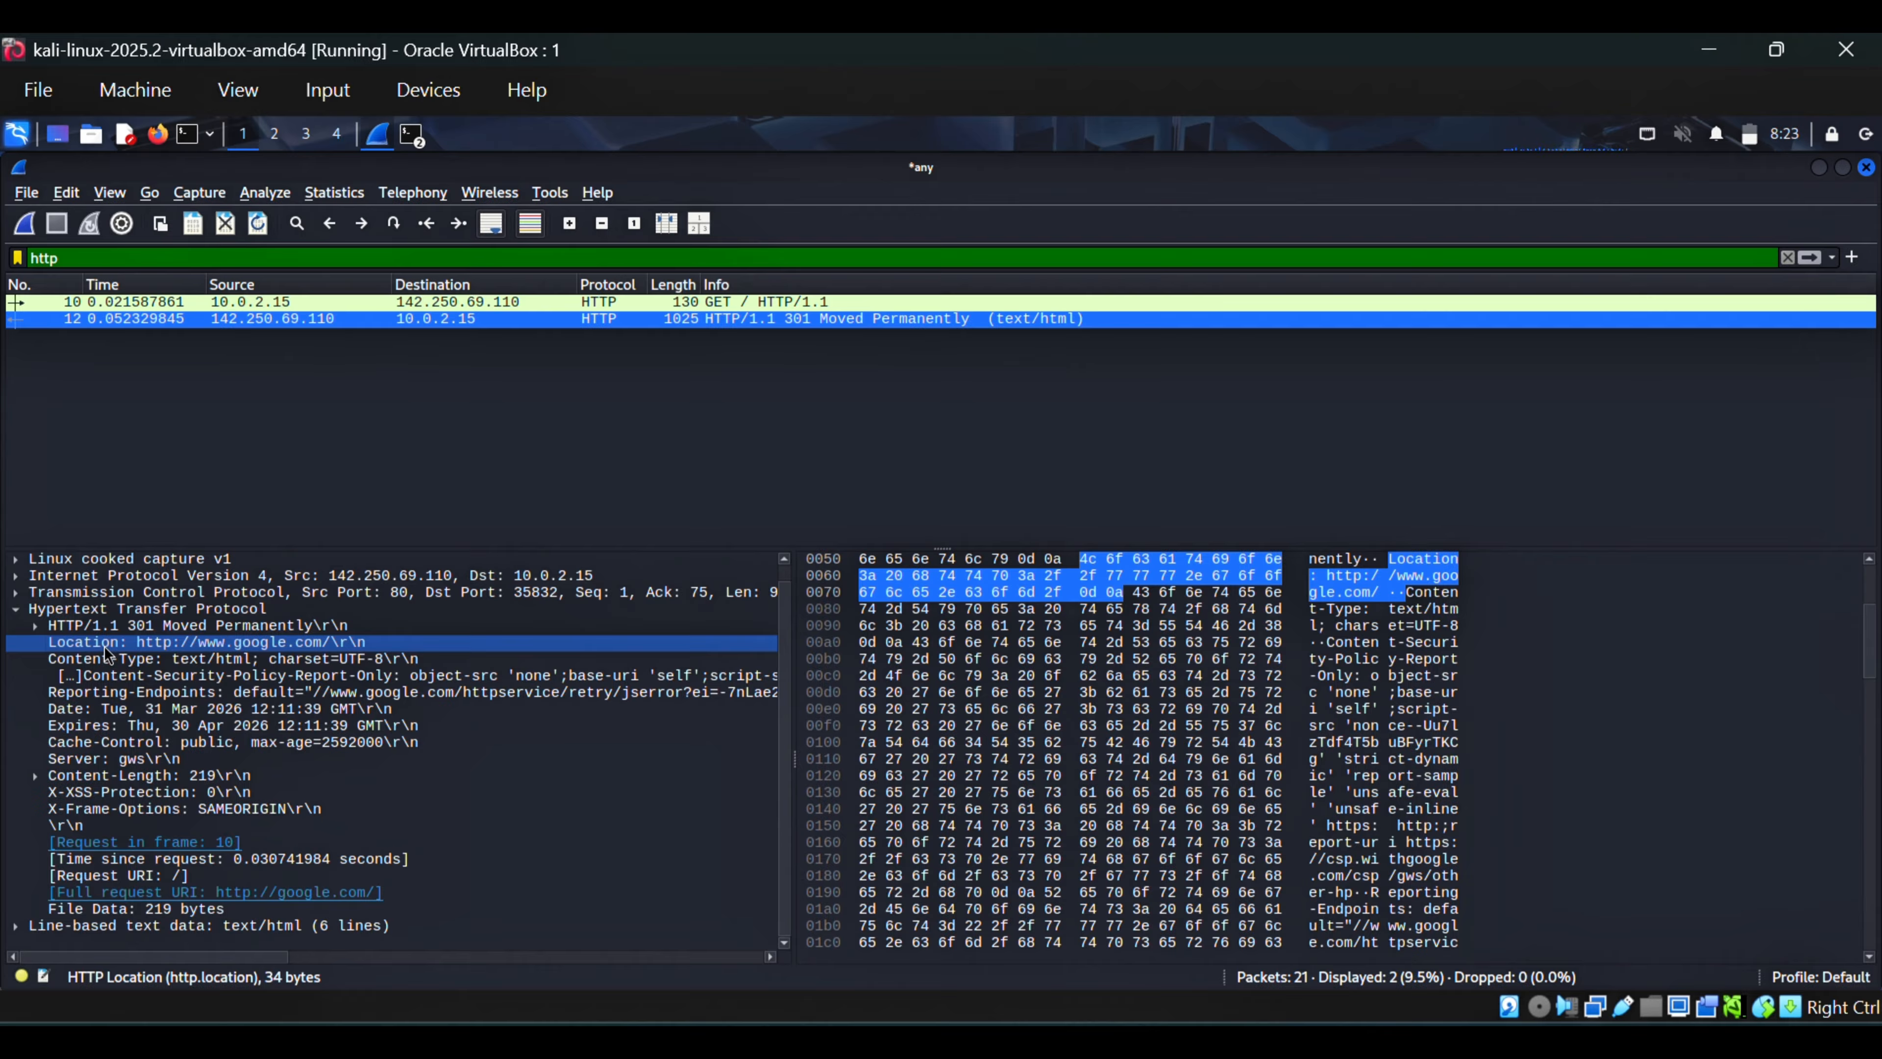
key(Up)
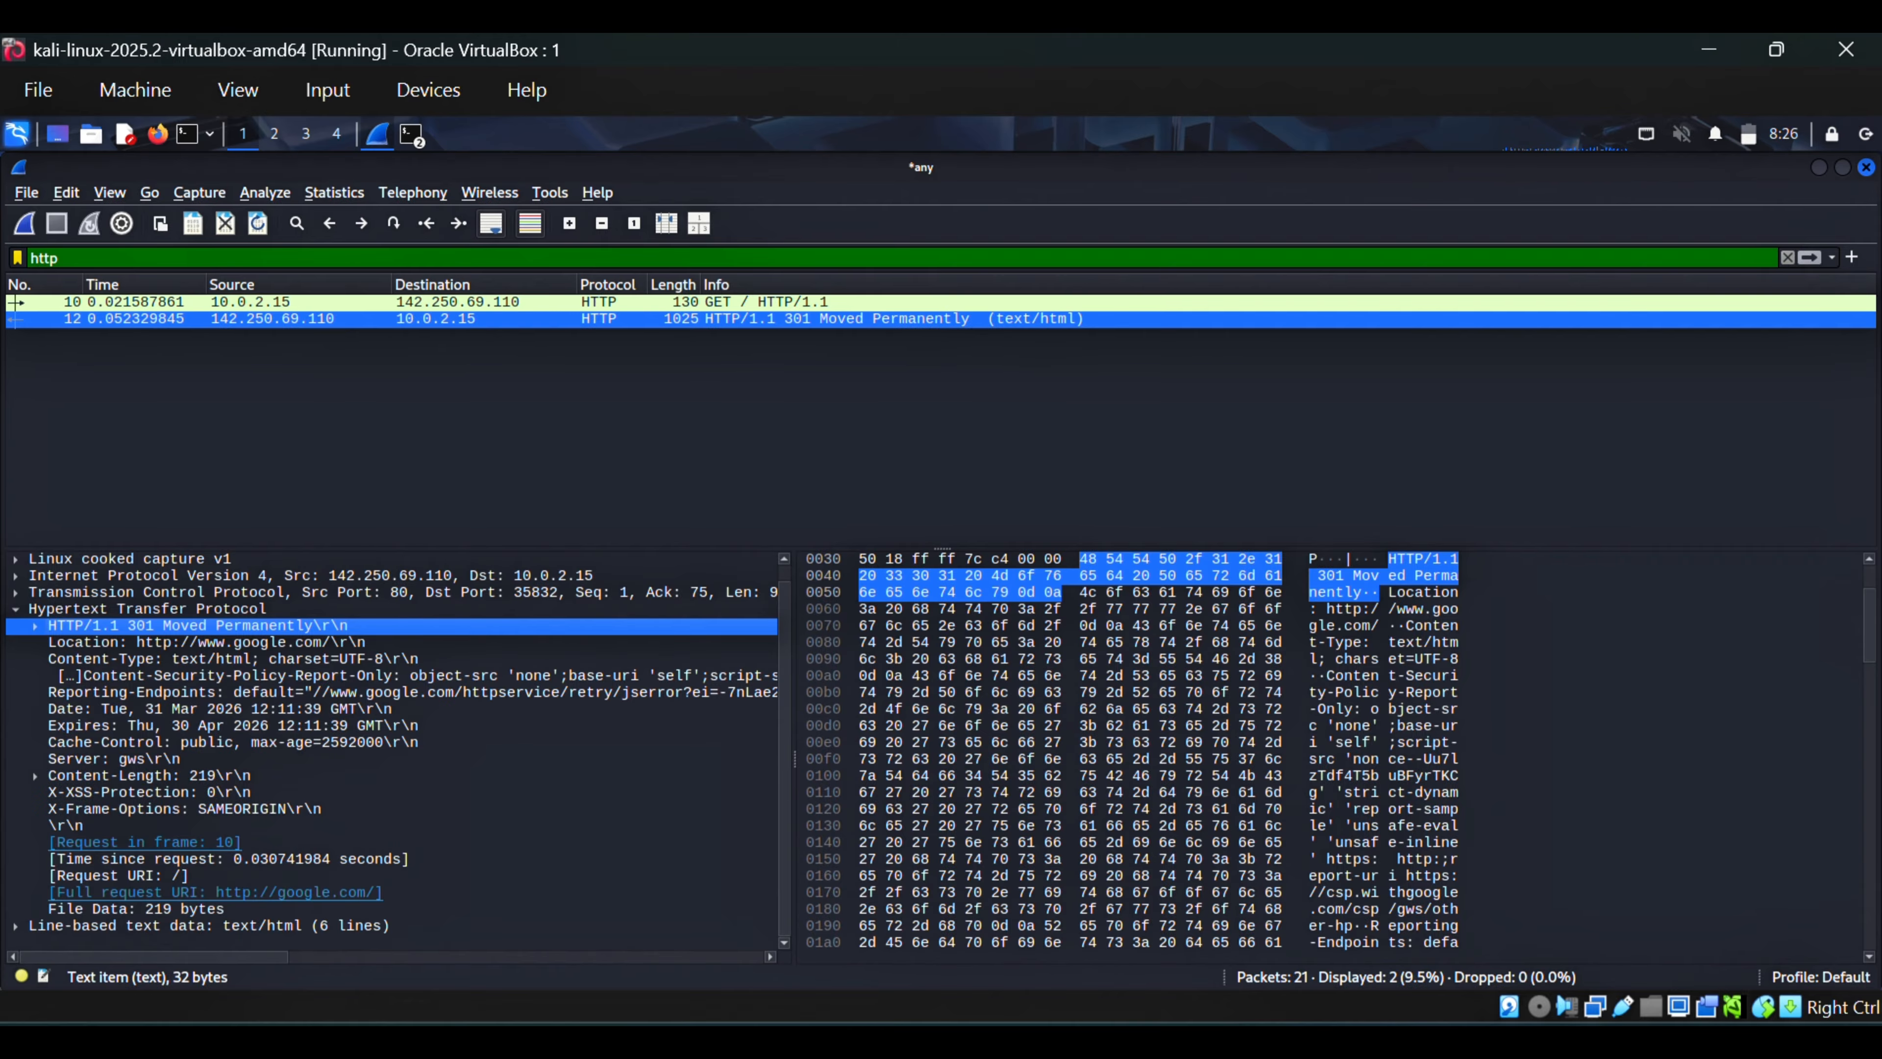
Step: Start a new capture and clear the http display filter
key(ctrl+e)
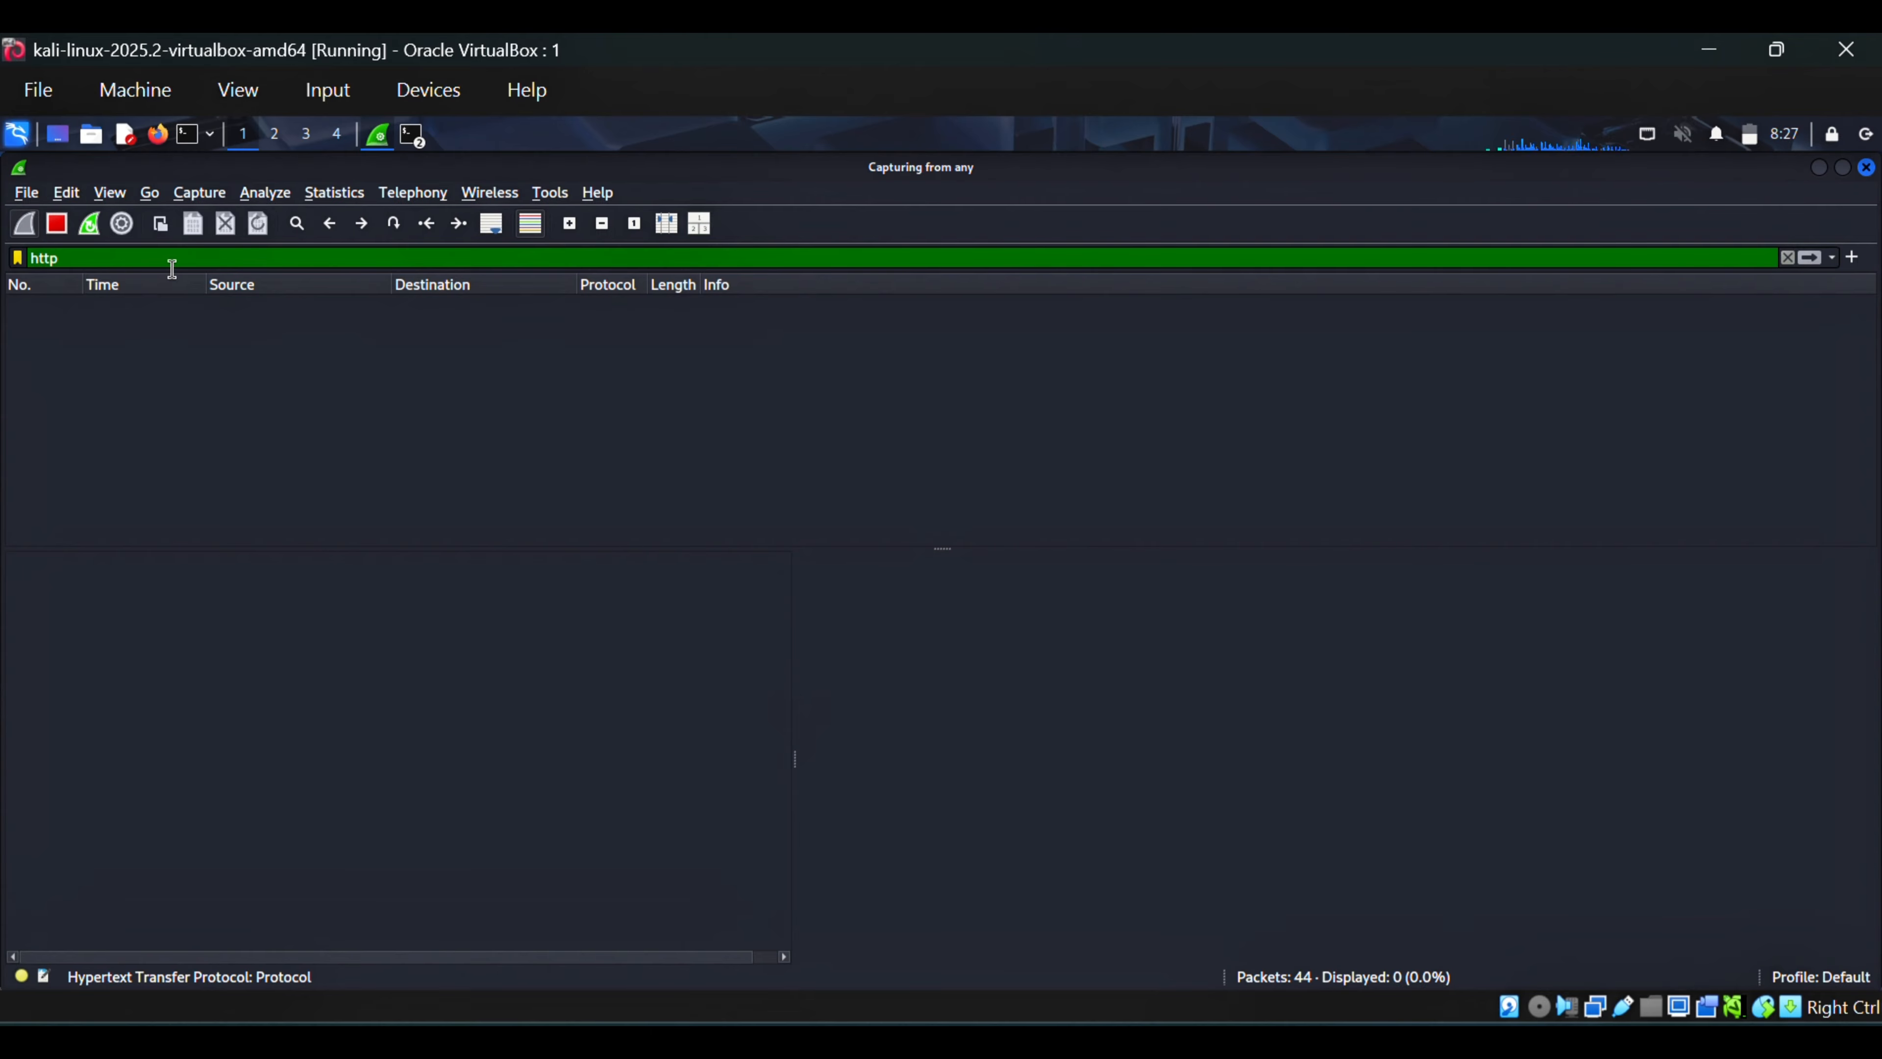
key(BackSpace)
key(BackSpace)
key(BackSpace)
key(BackSpace)
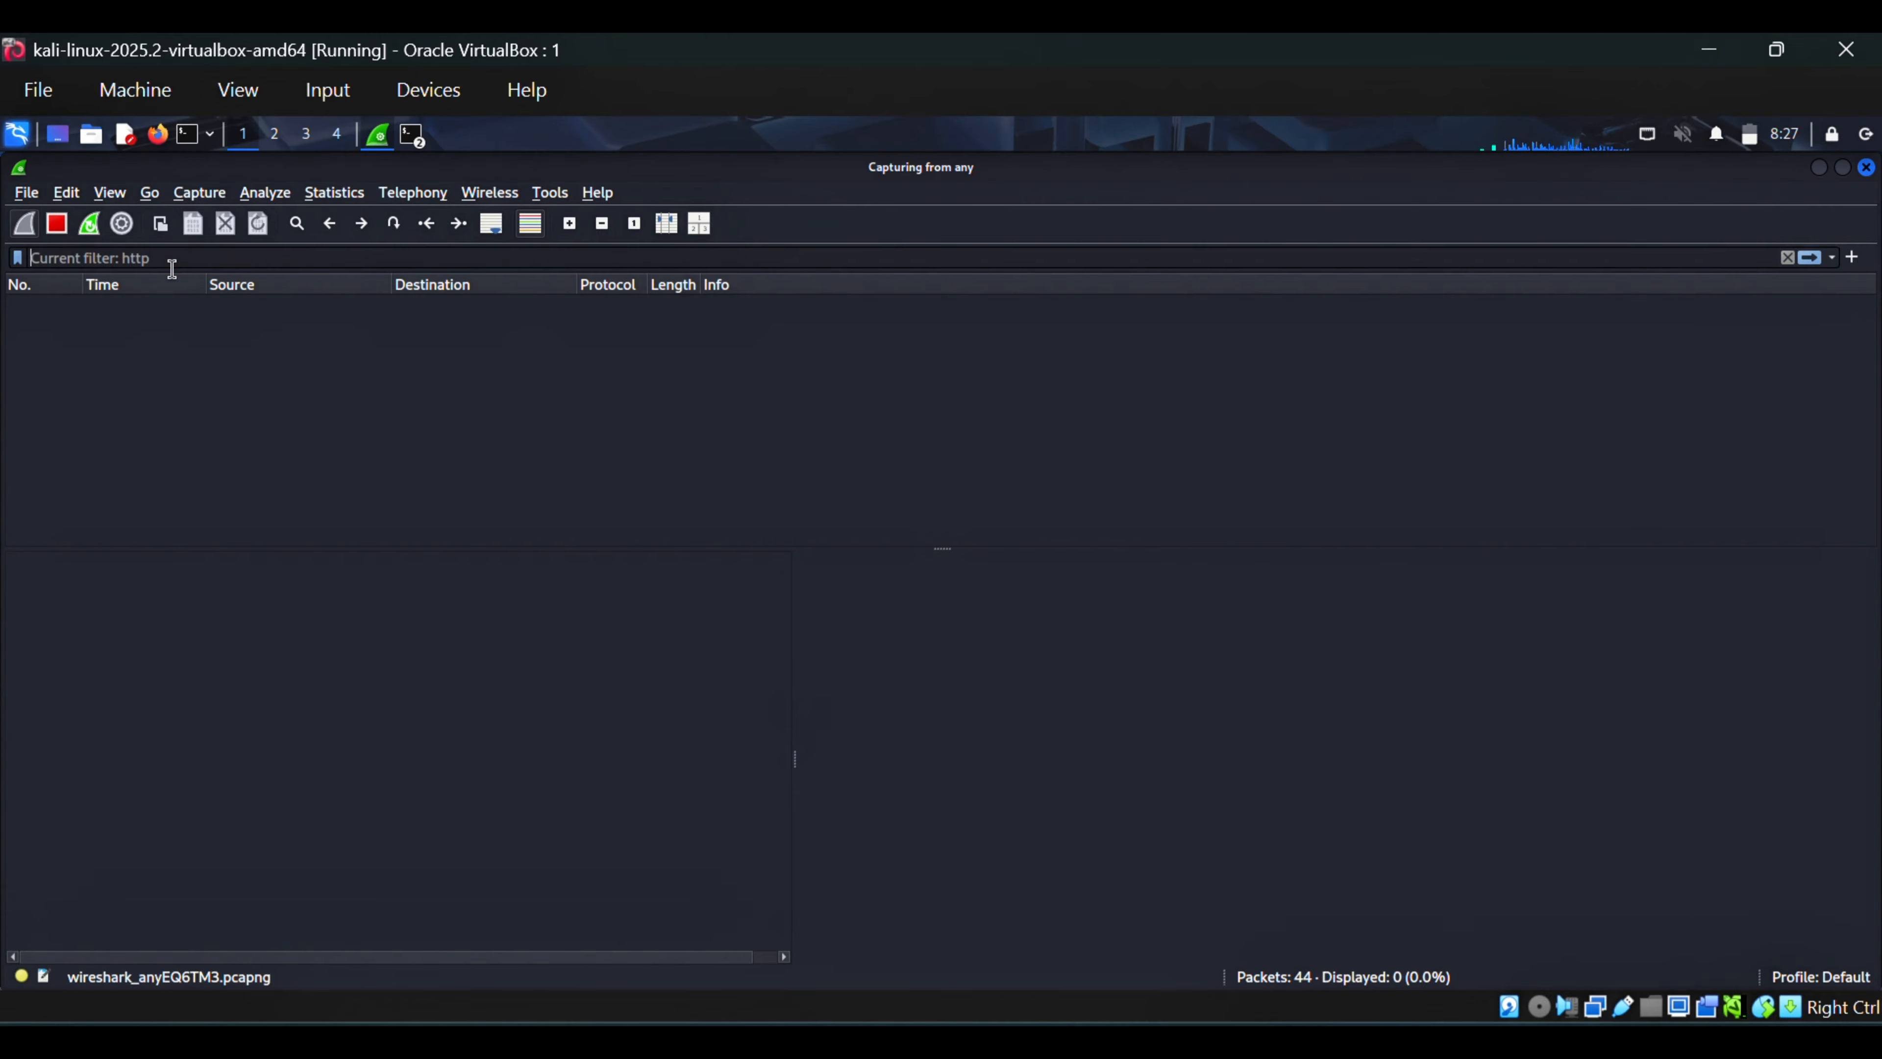
click(1787, 257)
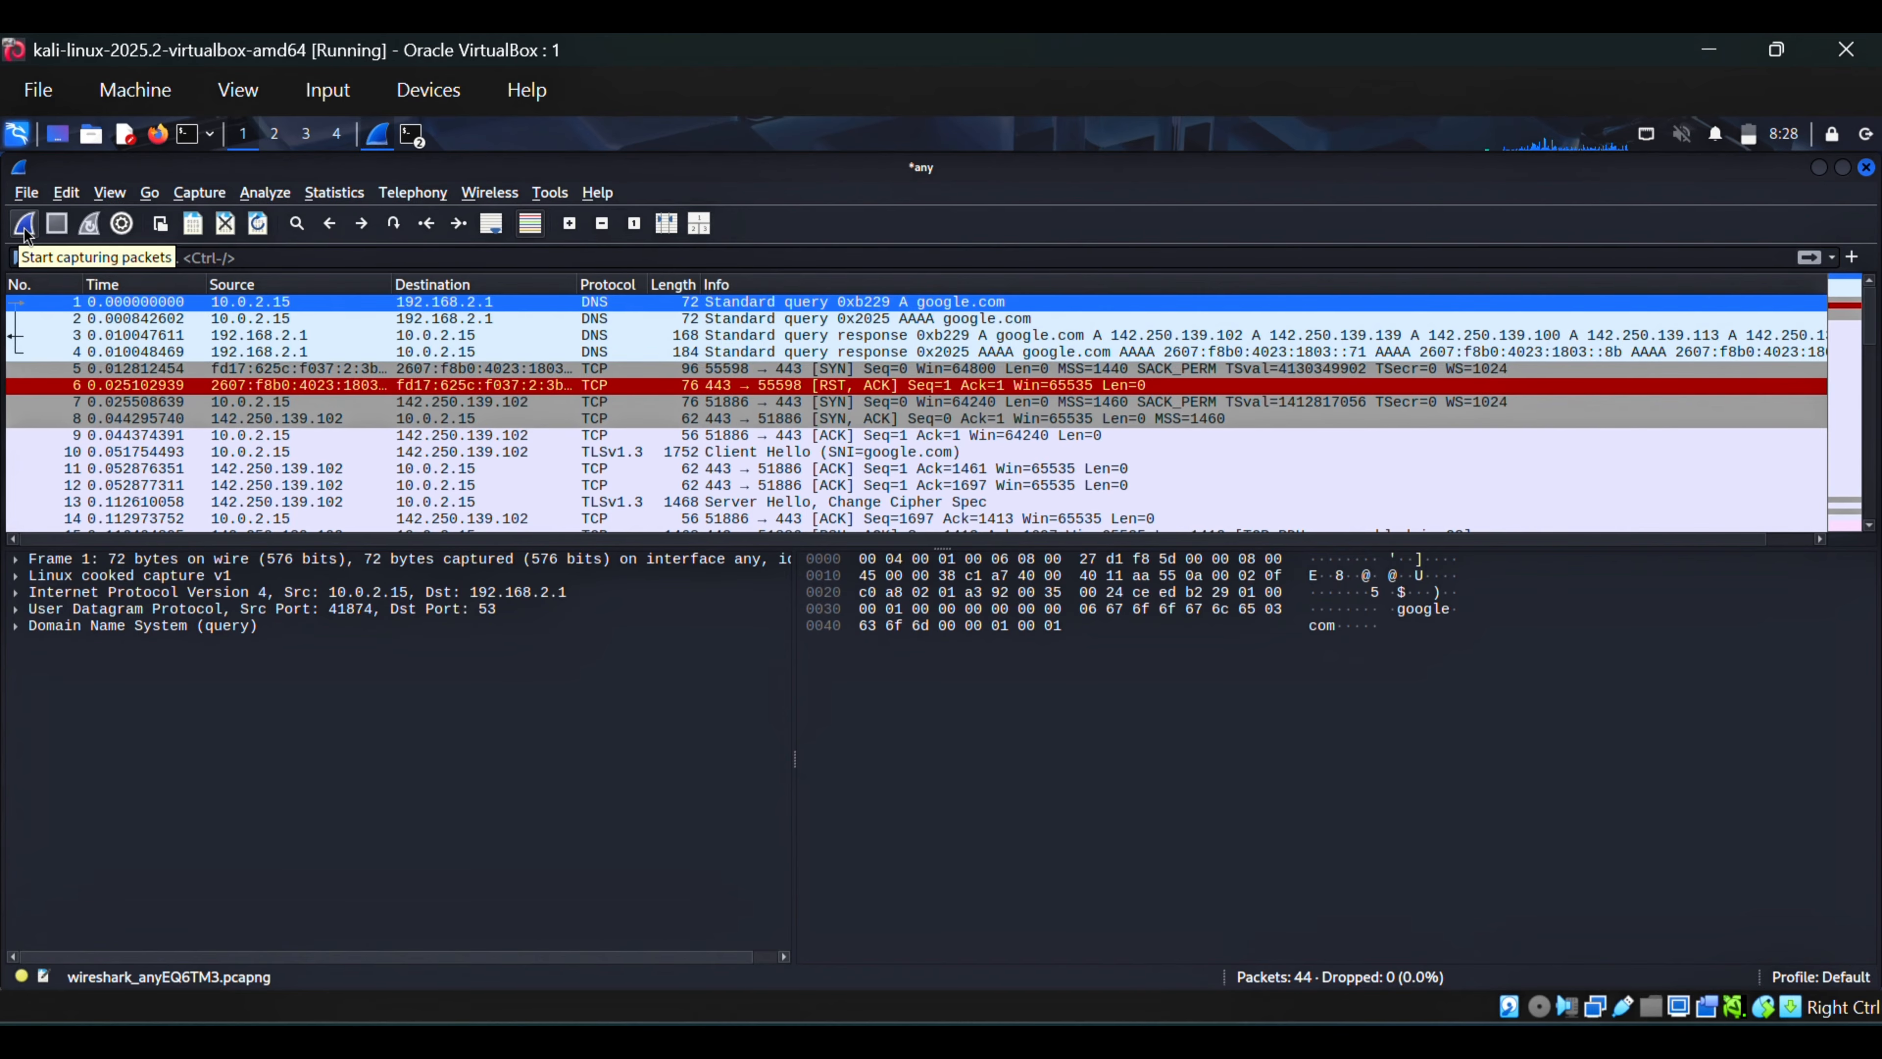
Step: Start a fresh capture without saving the previous packets and dismiss the promiscuous mode warning
click(26, 225)
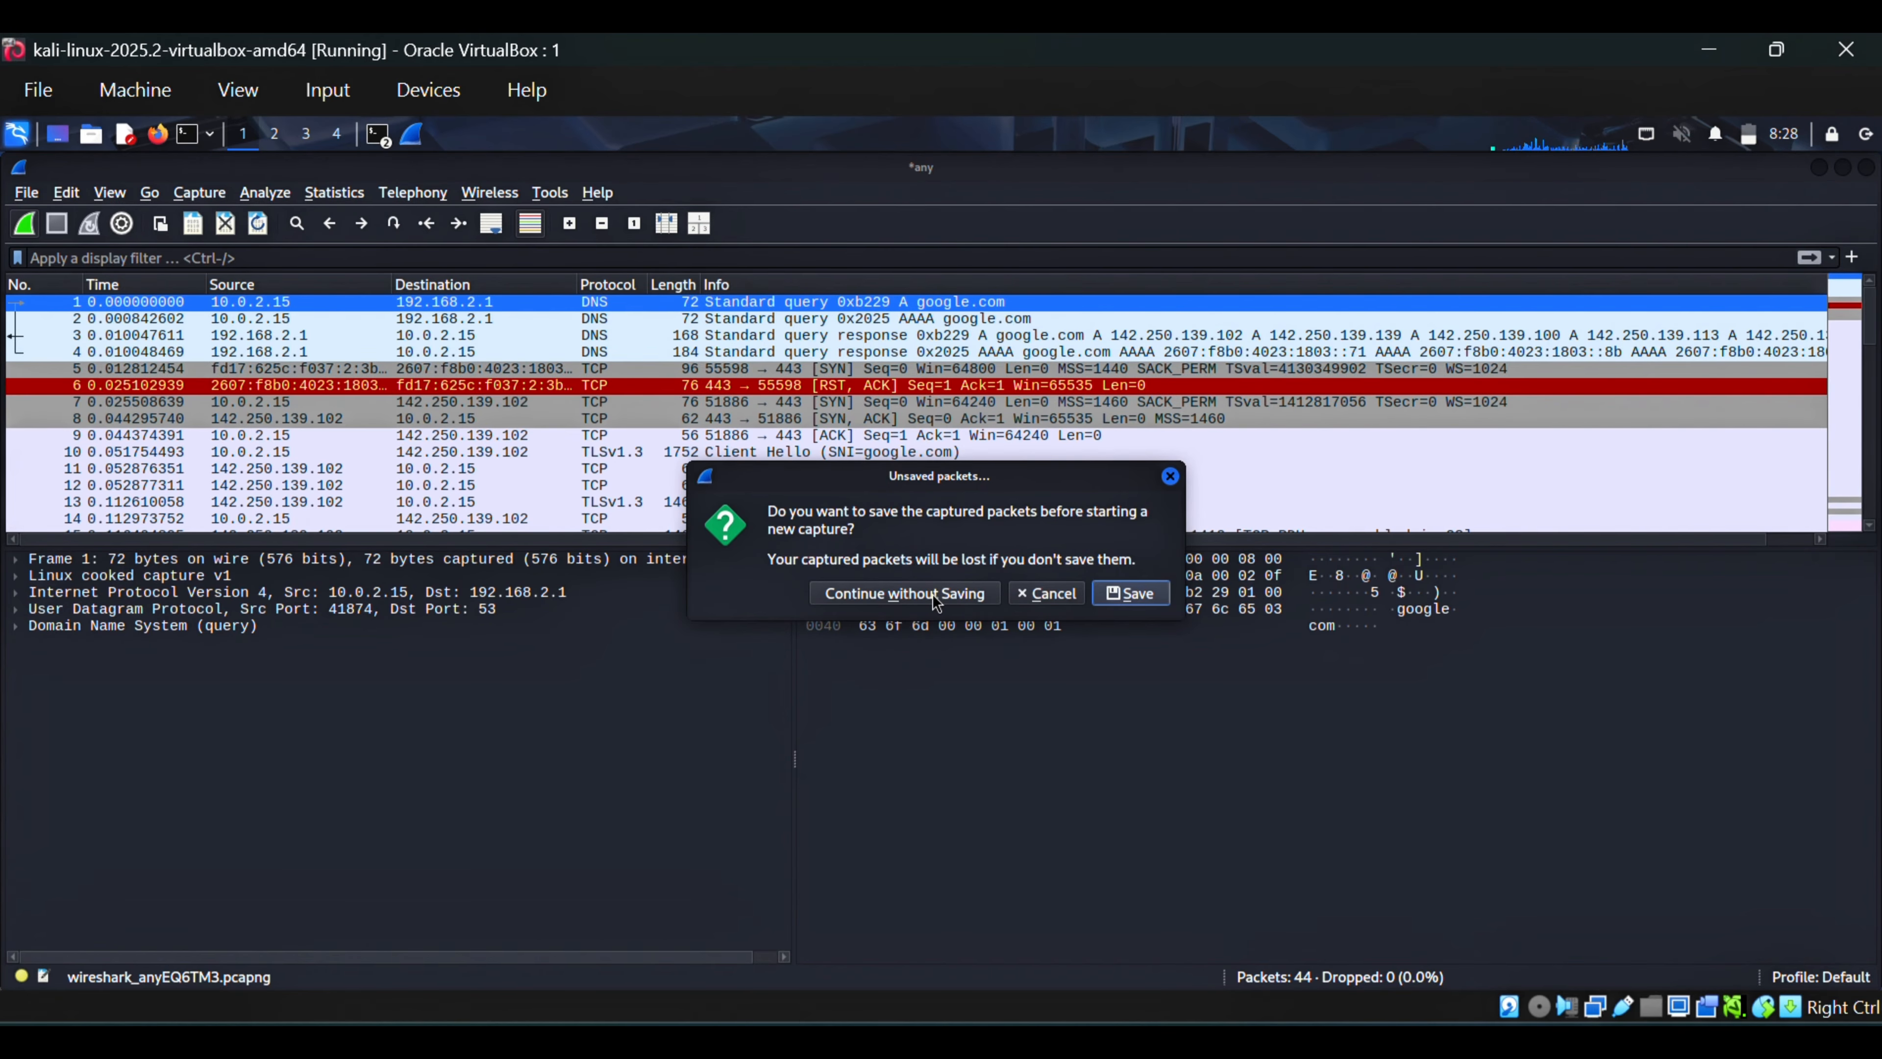
click(912, 594)
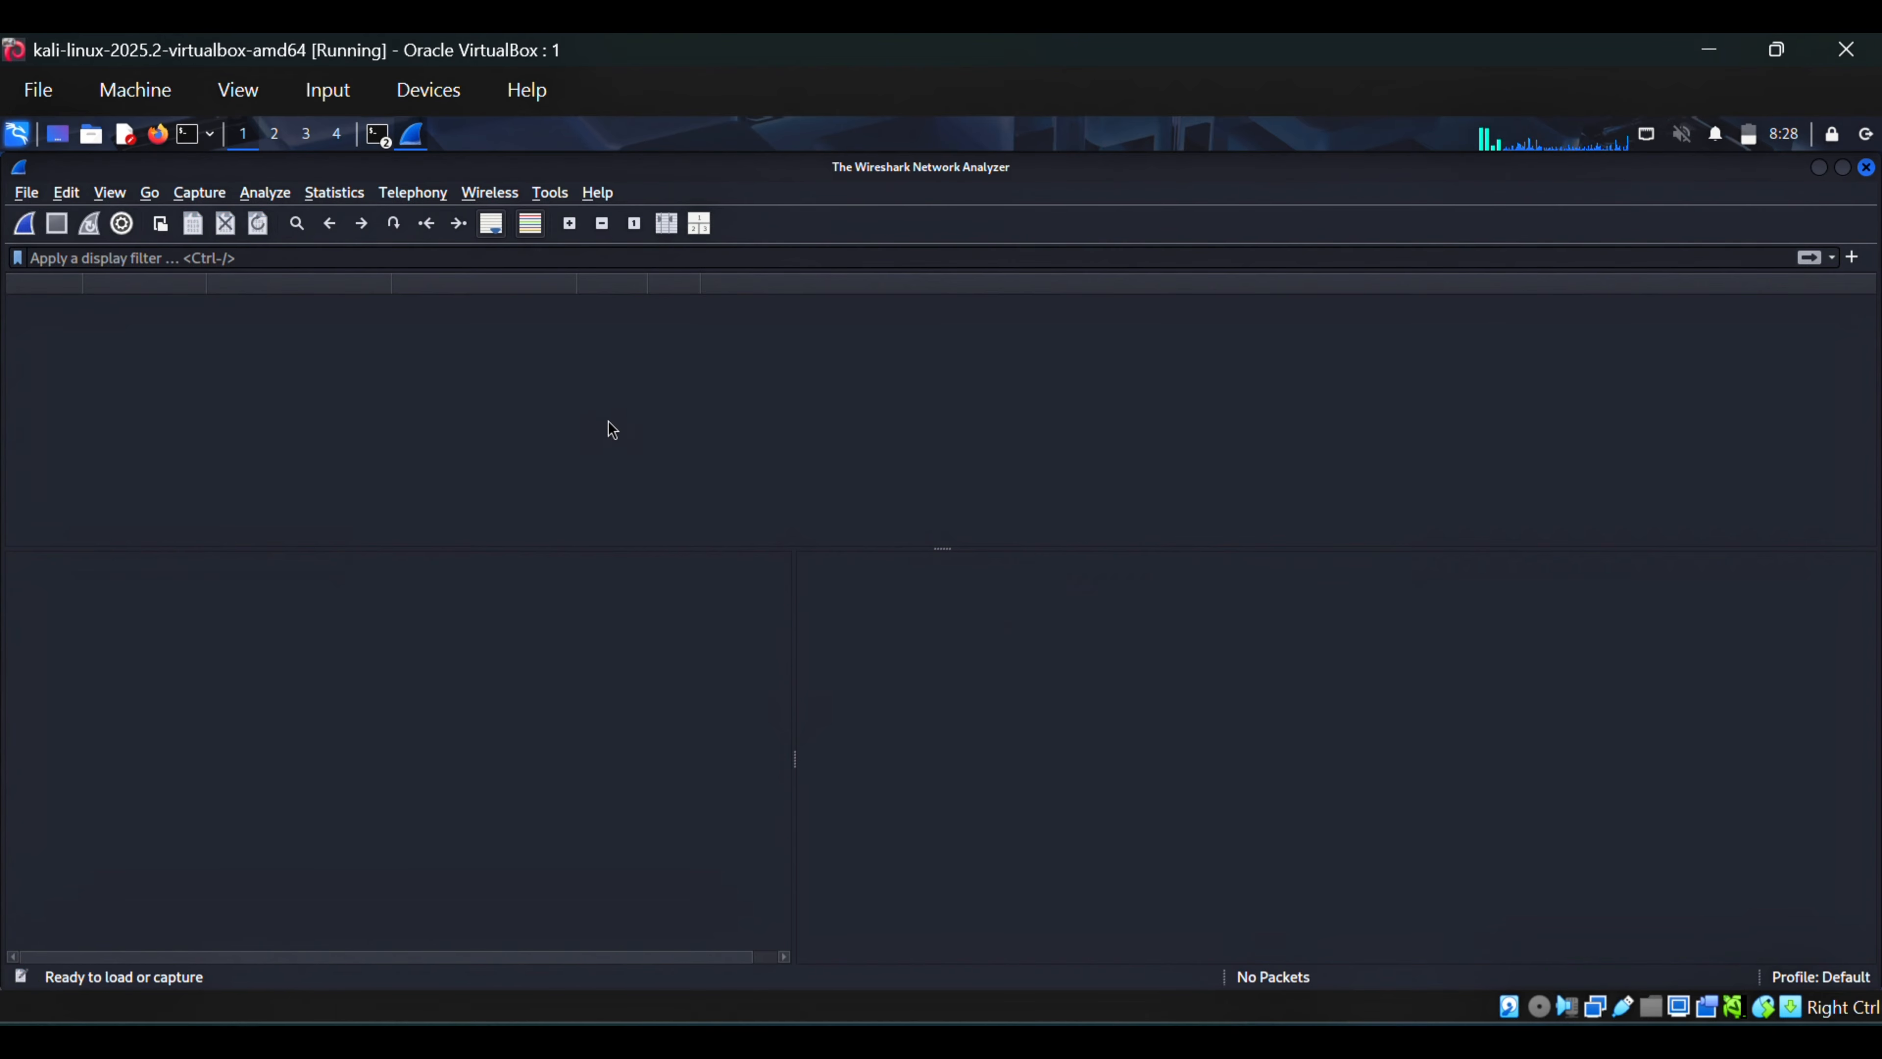
click(1106, 581)
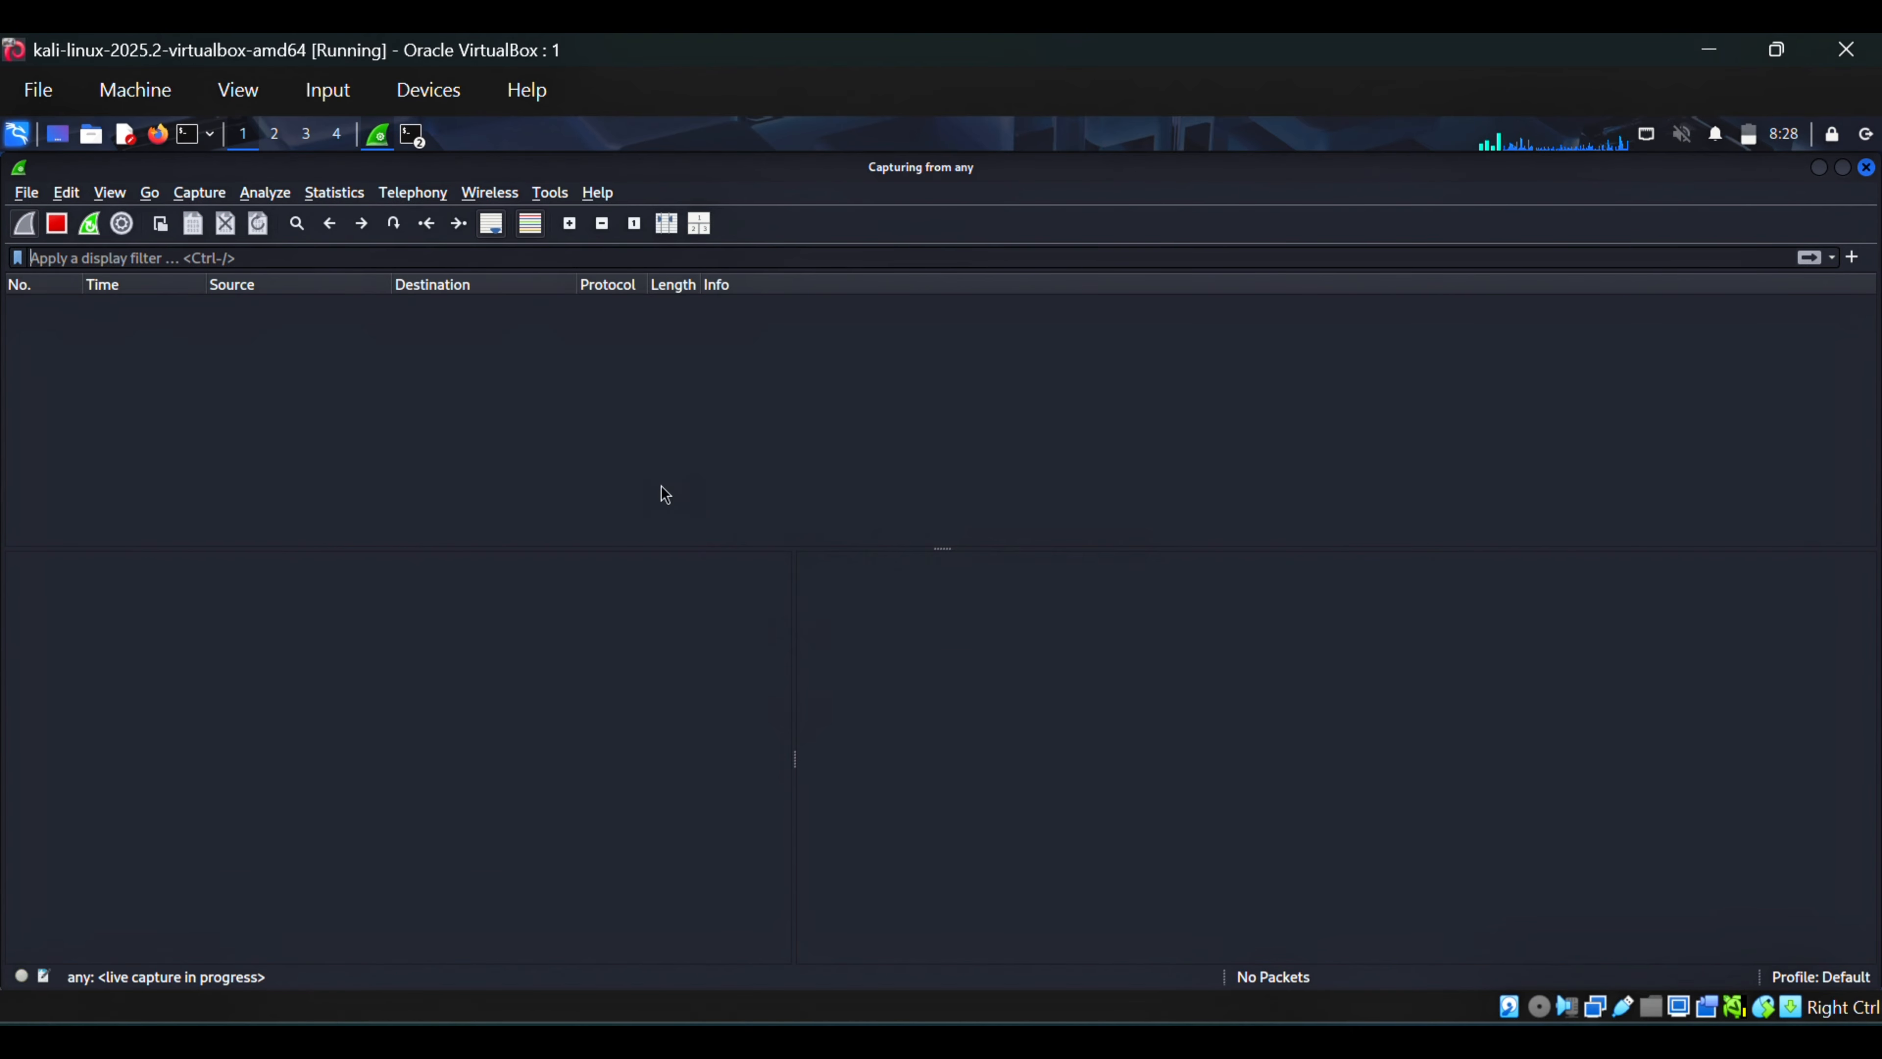
key(alt+Tab)
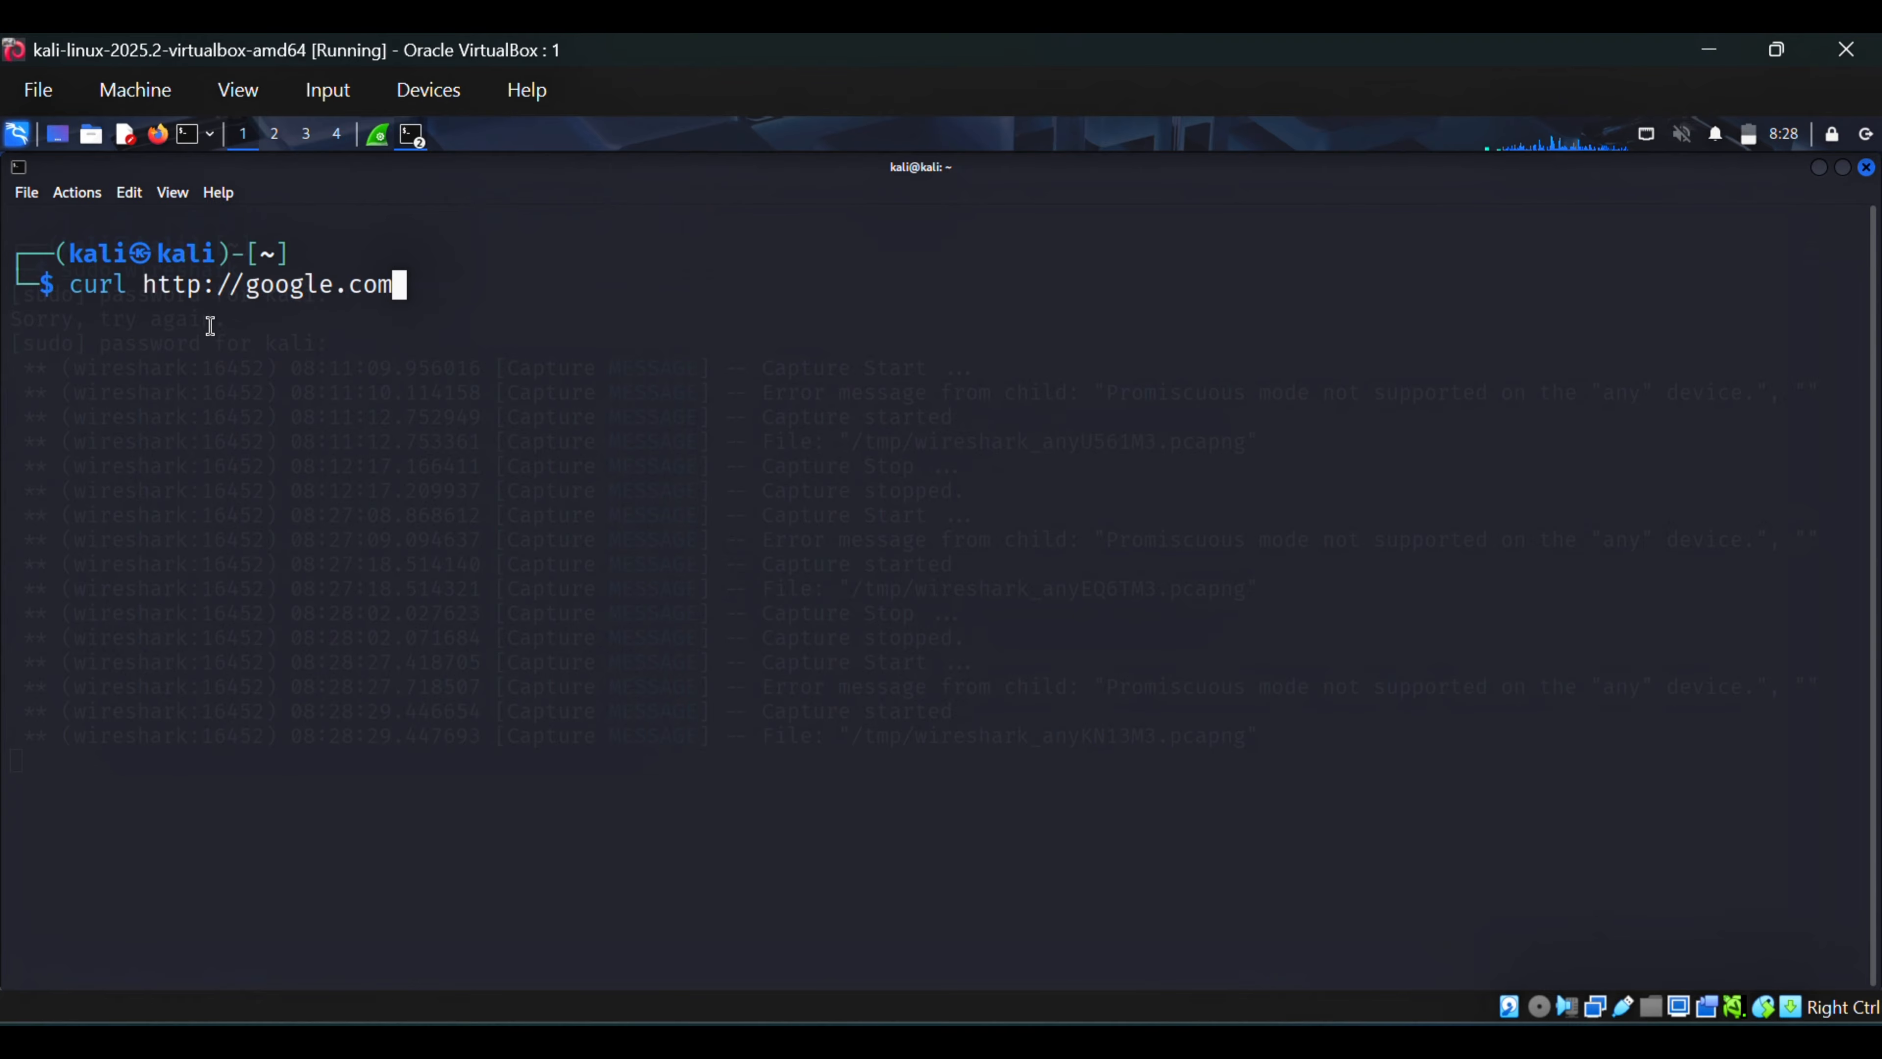
key(Left)
key(Left)
key(Left)
key(Left)
key(Left)
key(Left)
key(Left)
key(Left)
key(Left)
key(Left)
key(Left)
key(Left)
key(Left)
text(s)
key(Return)
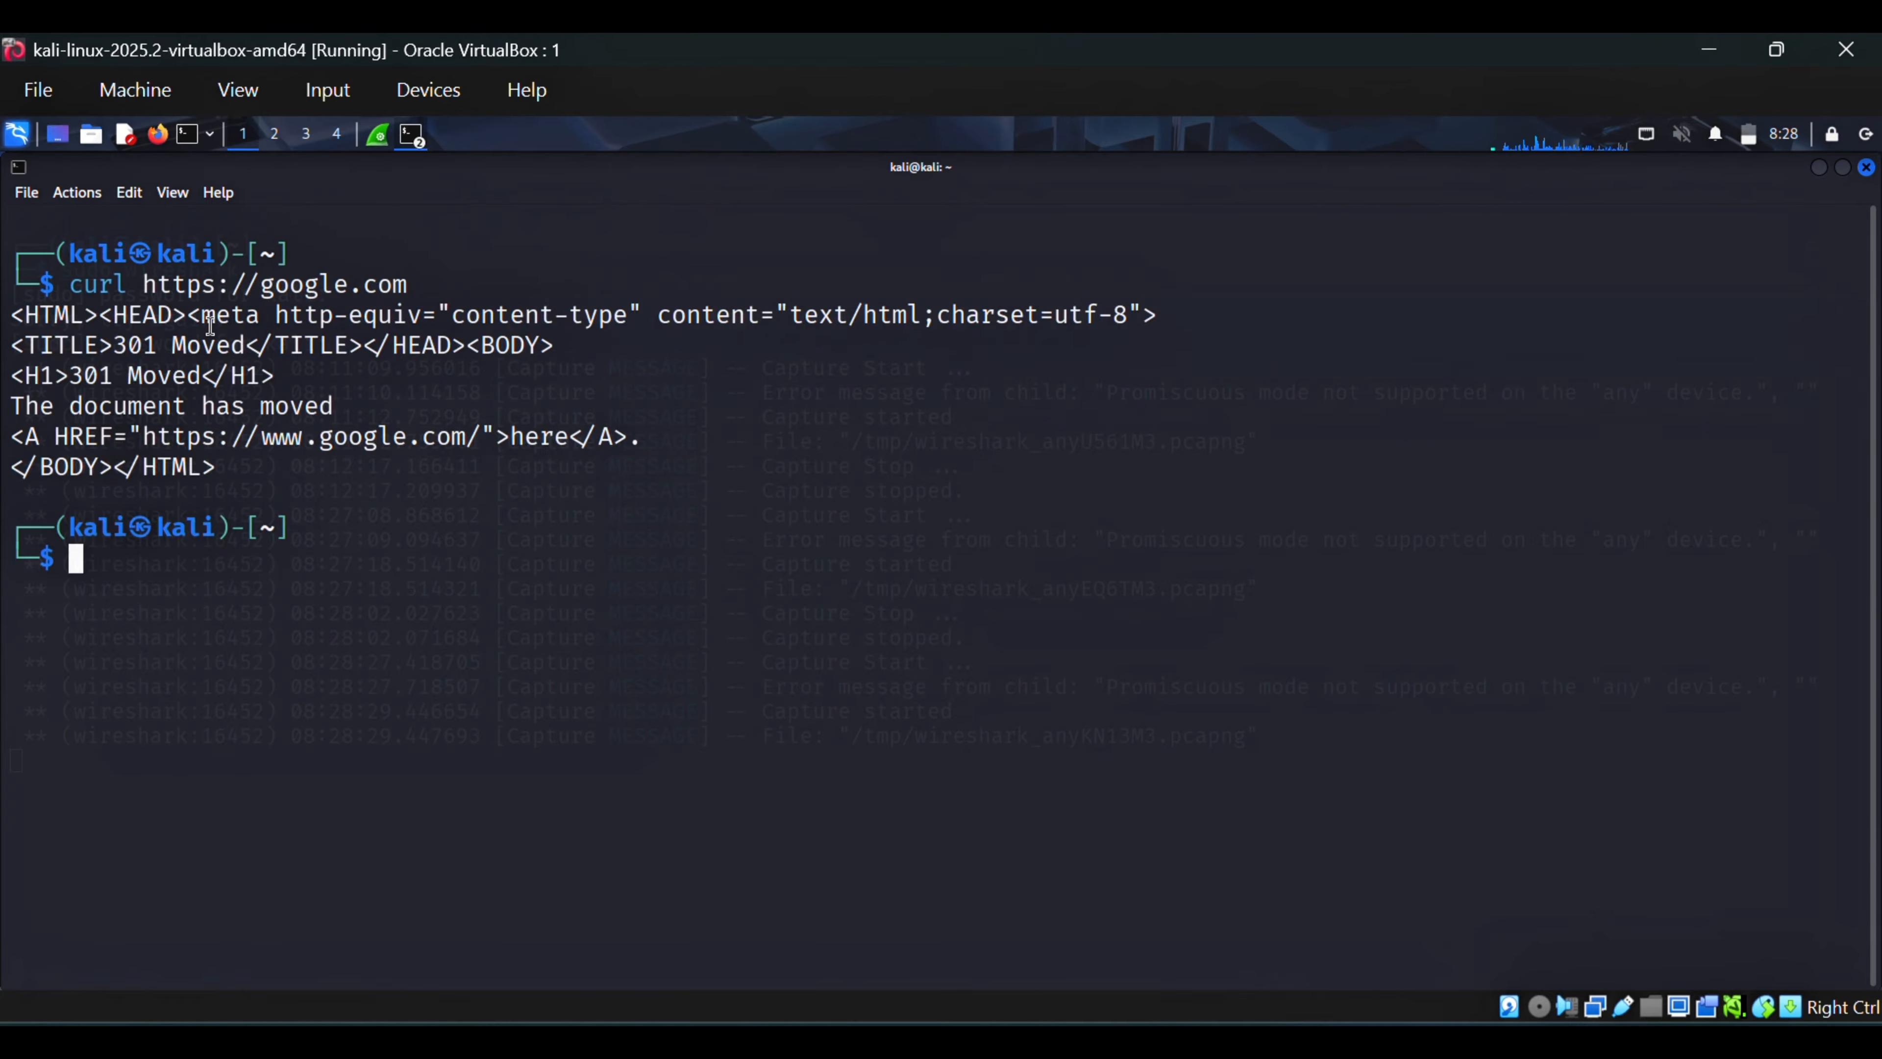
Step: Return to Wireshark and enlarge the packet list to view the captured HTTPS traffic
click(378, 140)
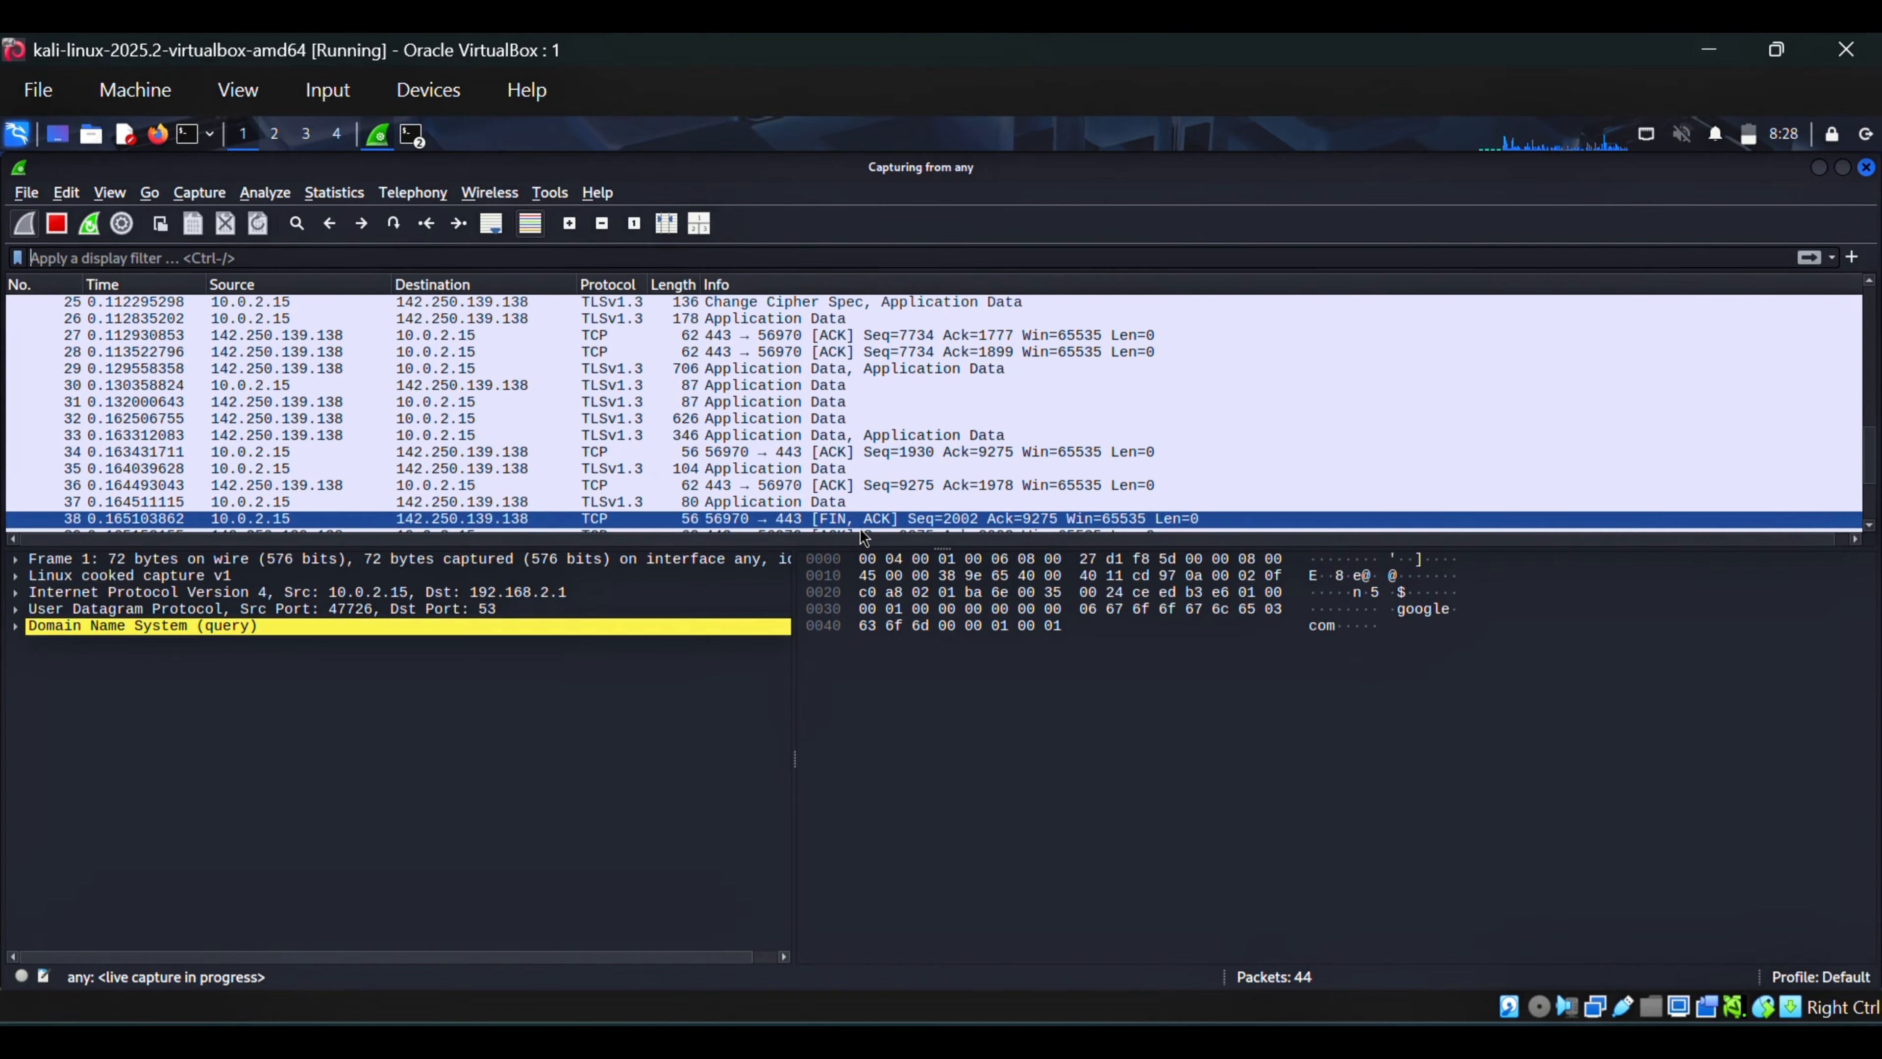
drag(863, 541, 878, 875)
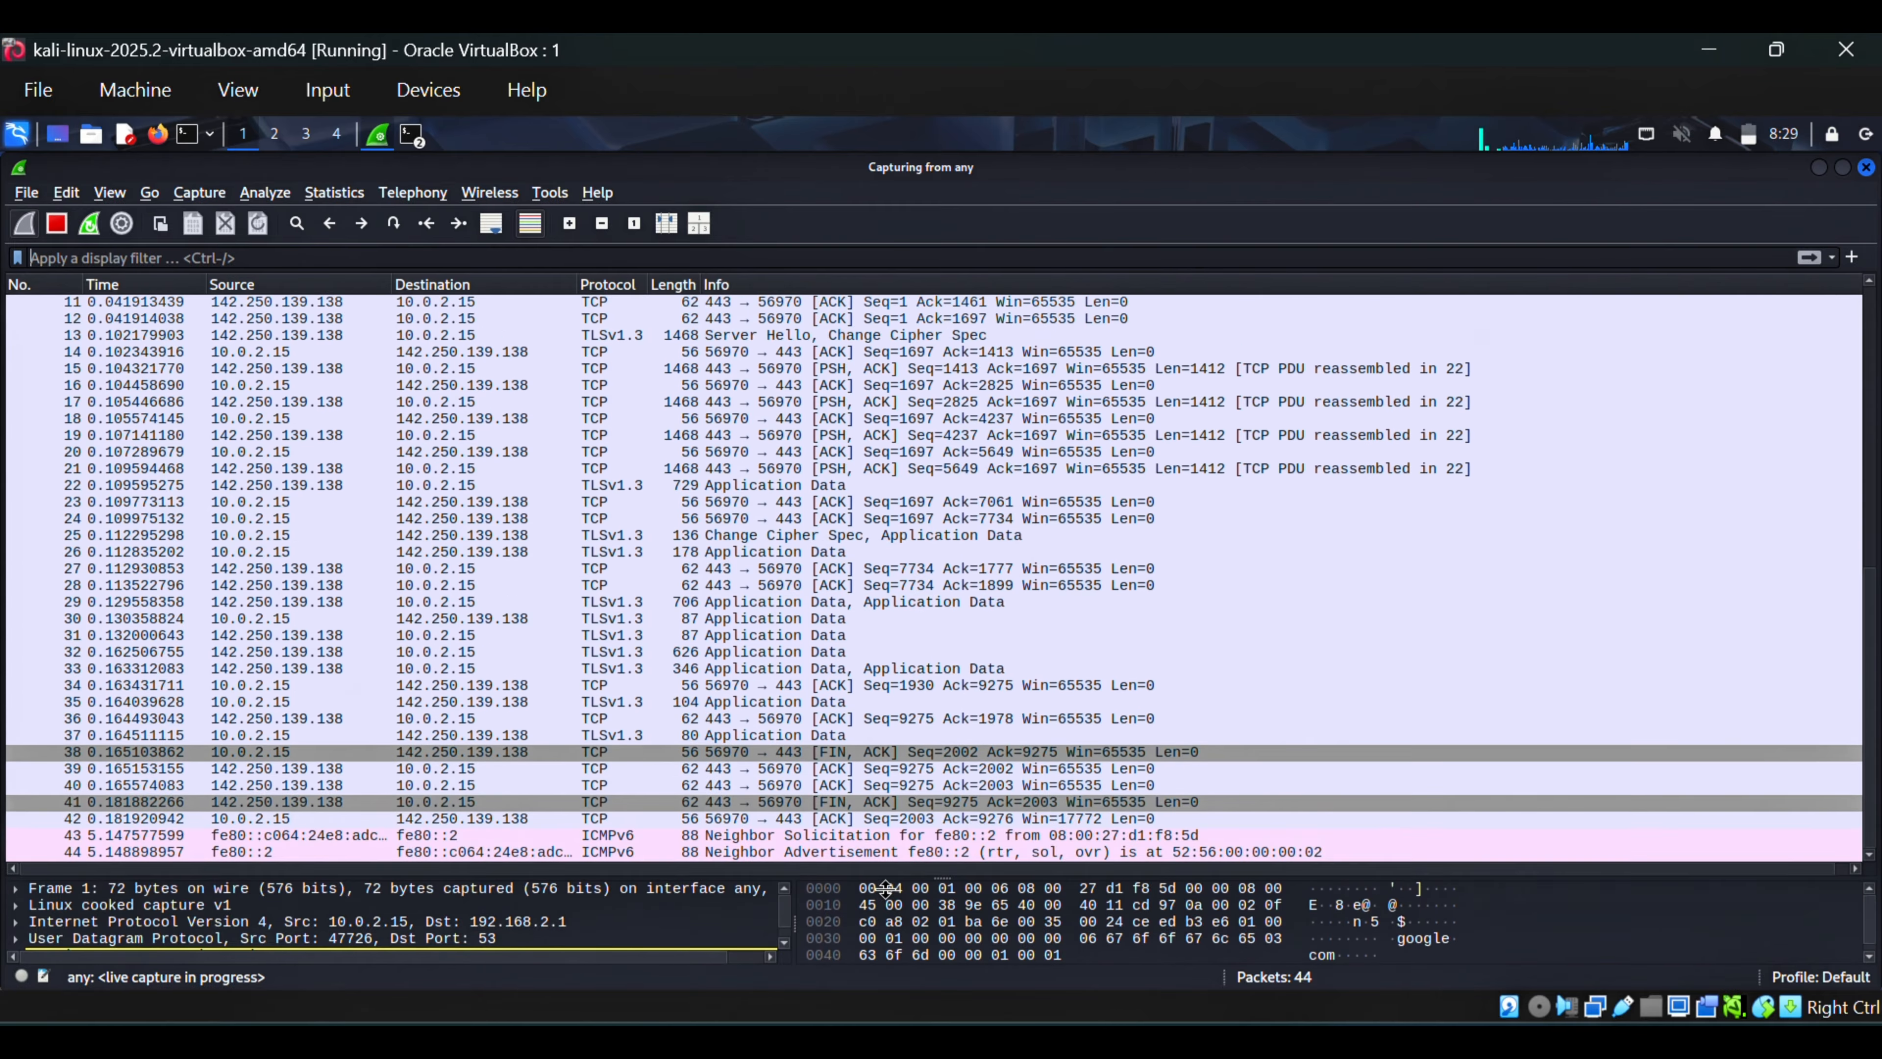
Step: Select the TLSv1.3 Client Hello packet for google.com and enlarge the packet details area
click(751, 622)
scroll(751, 622, up, 2)
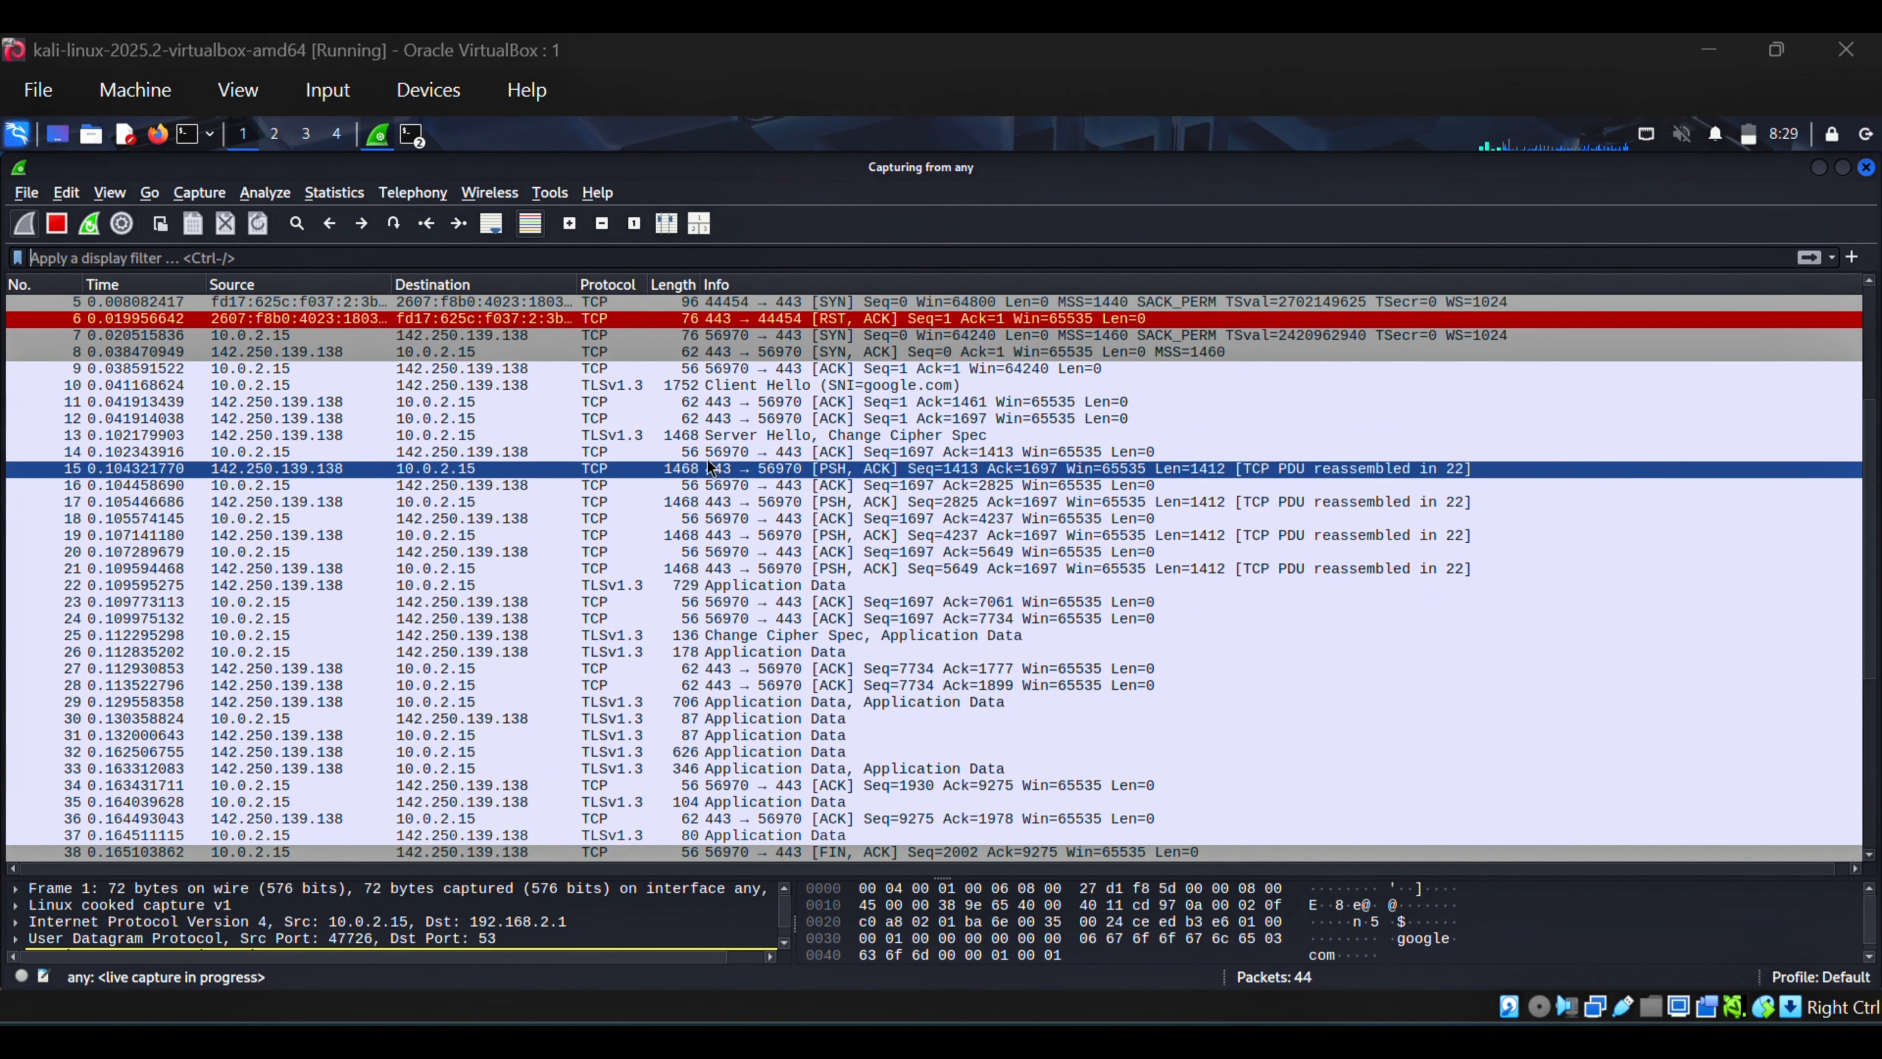
scroll(593, 529, up, 1)
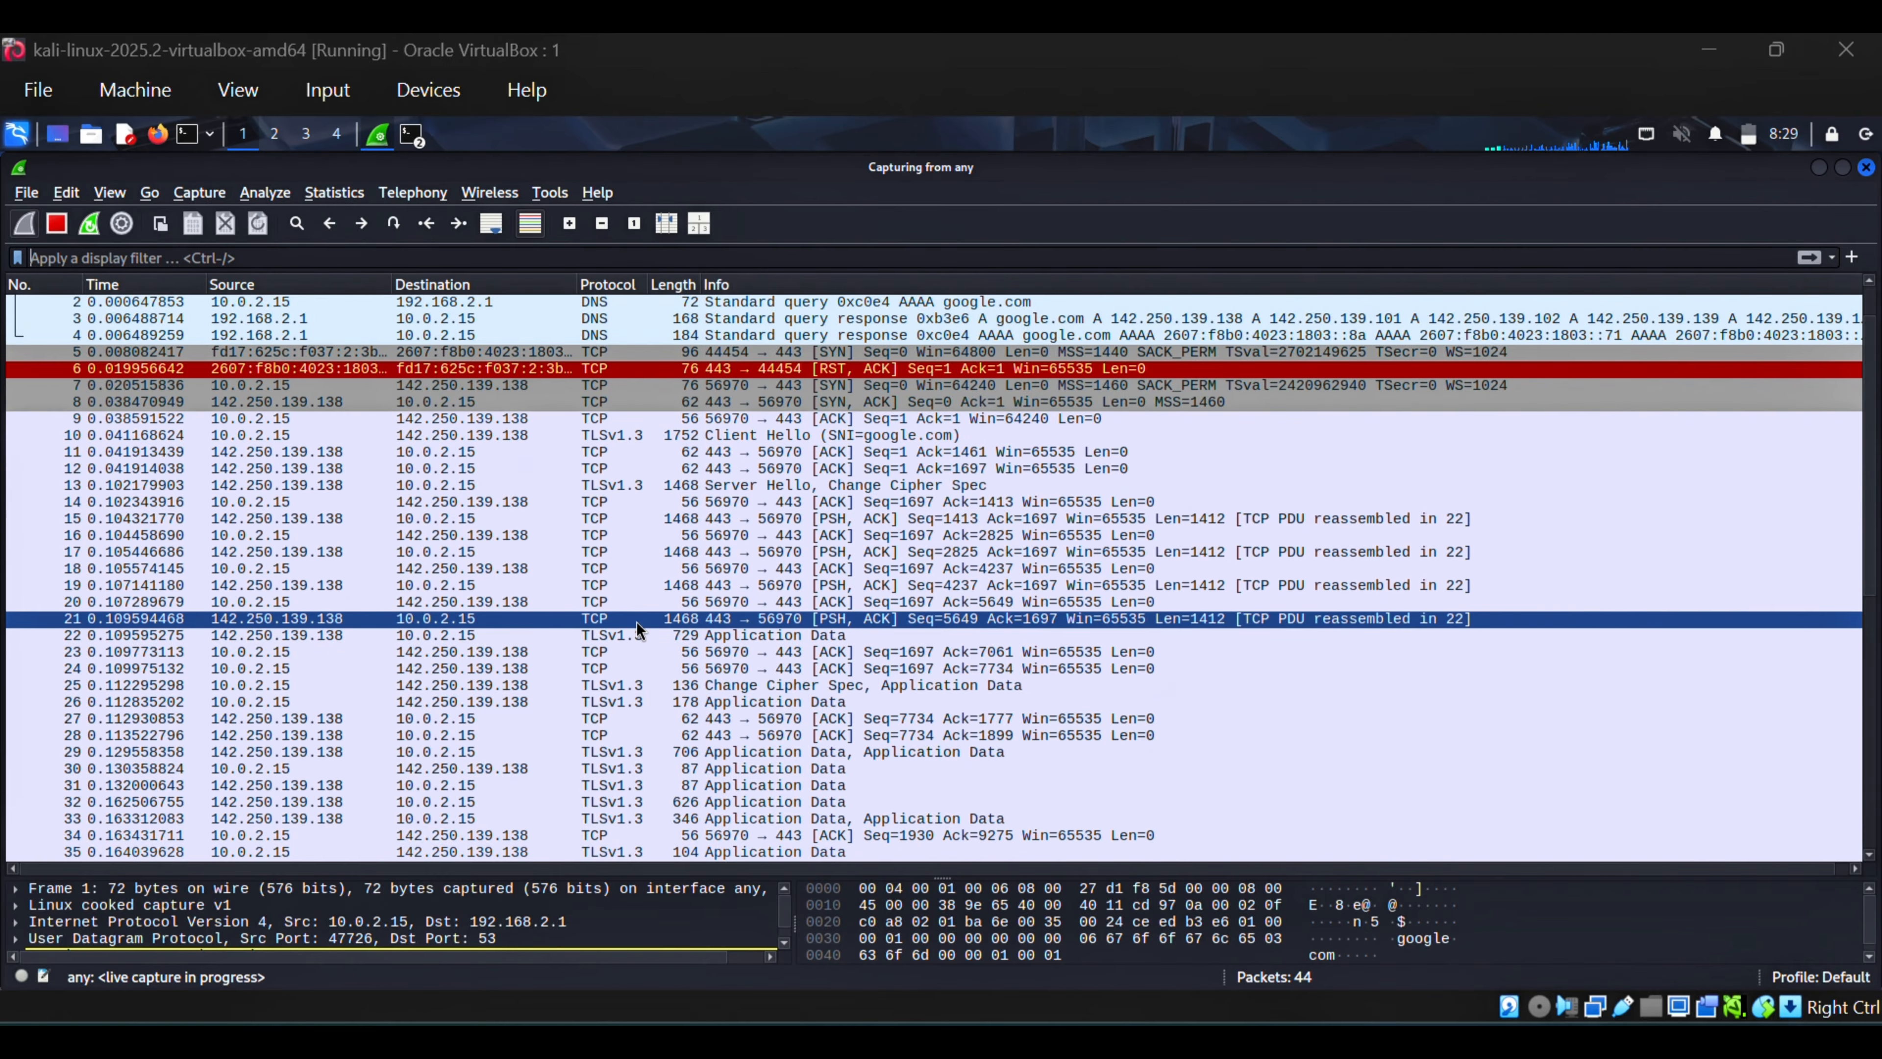
scroll(603, 422, up, 1)
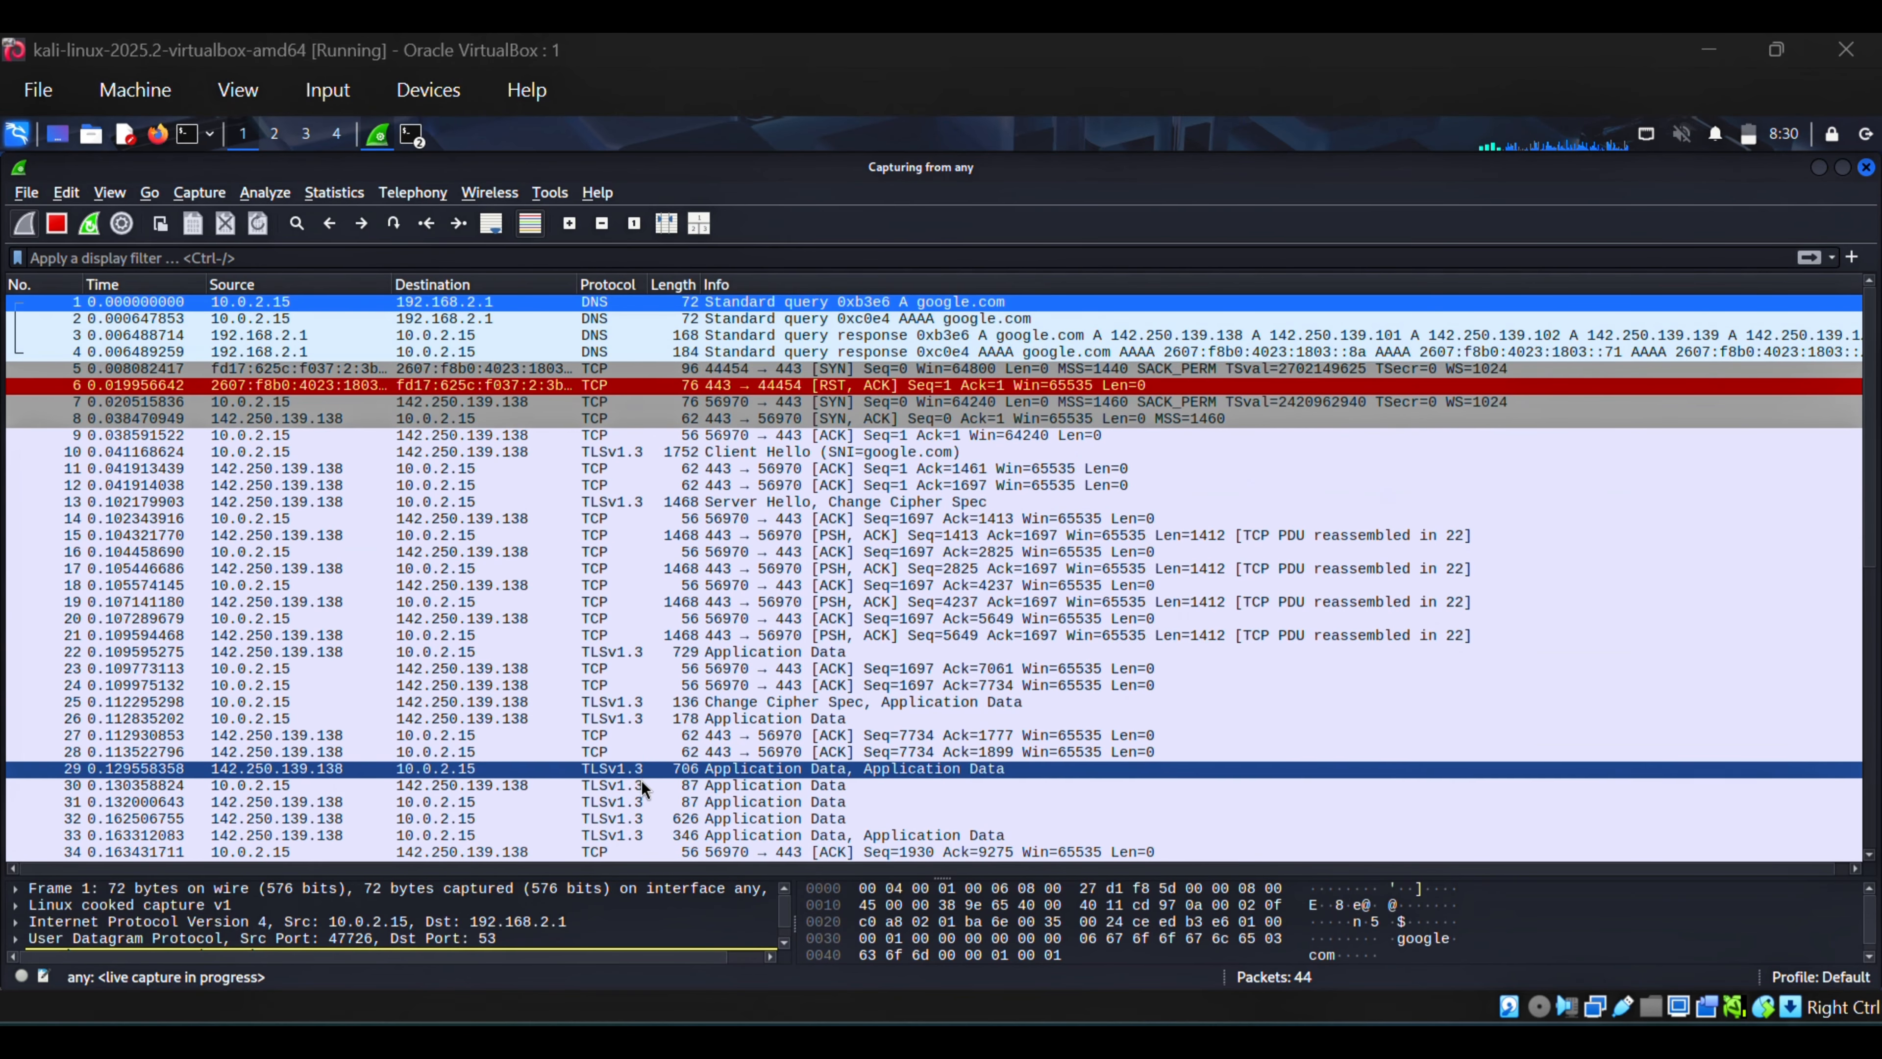
click(605, 454)
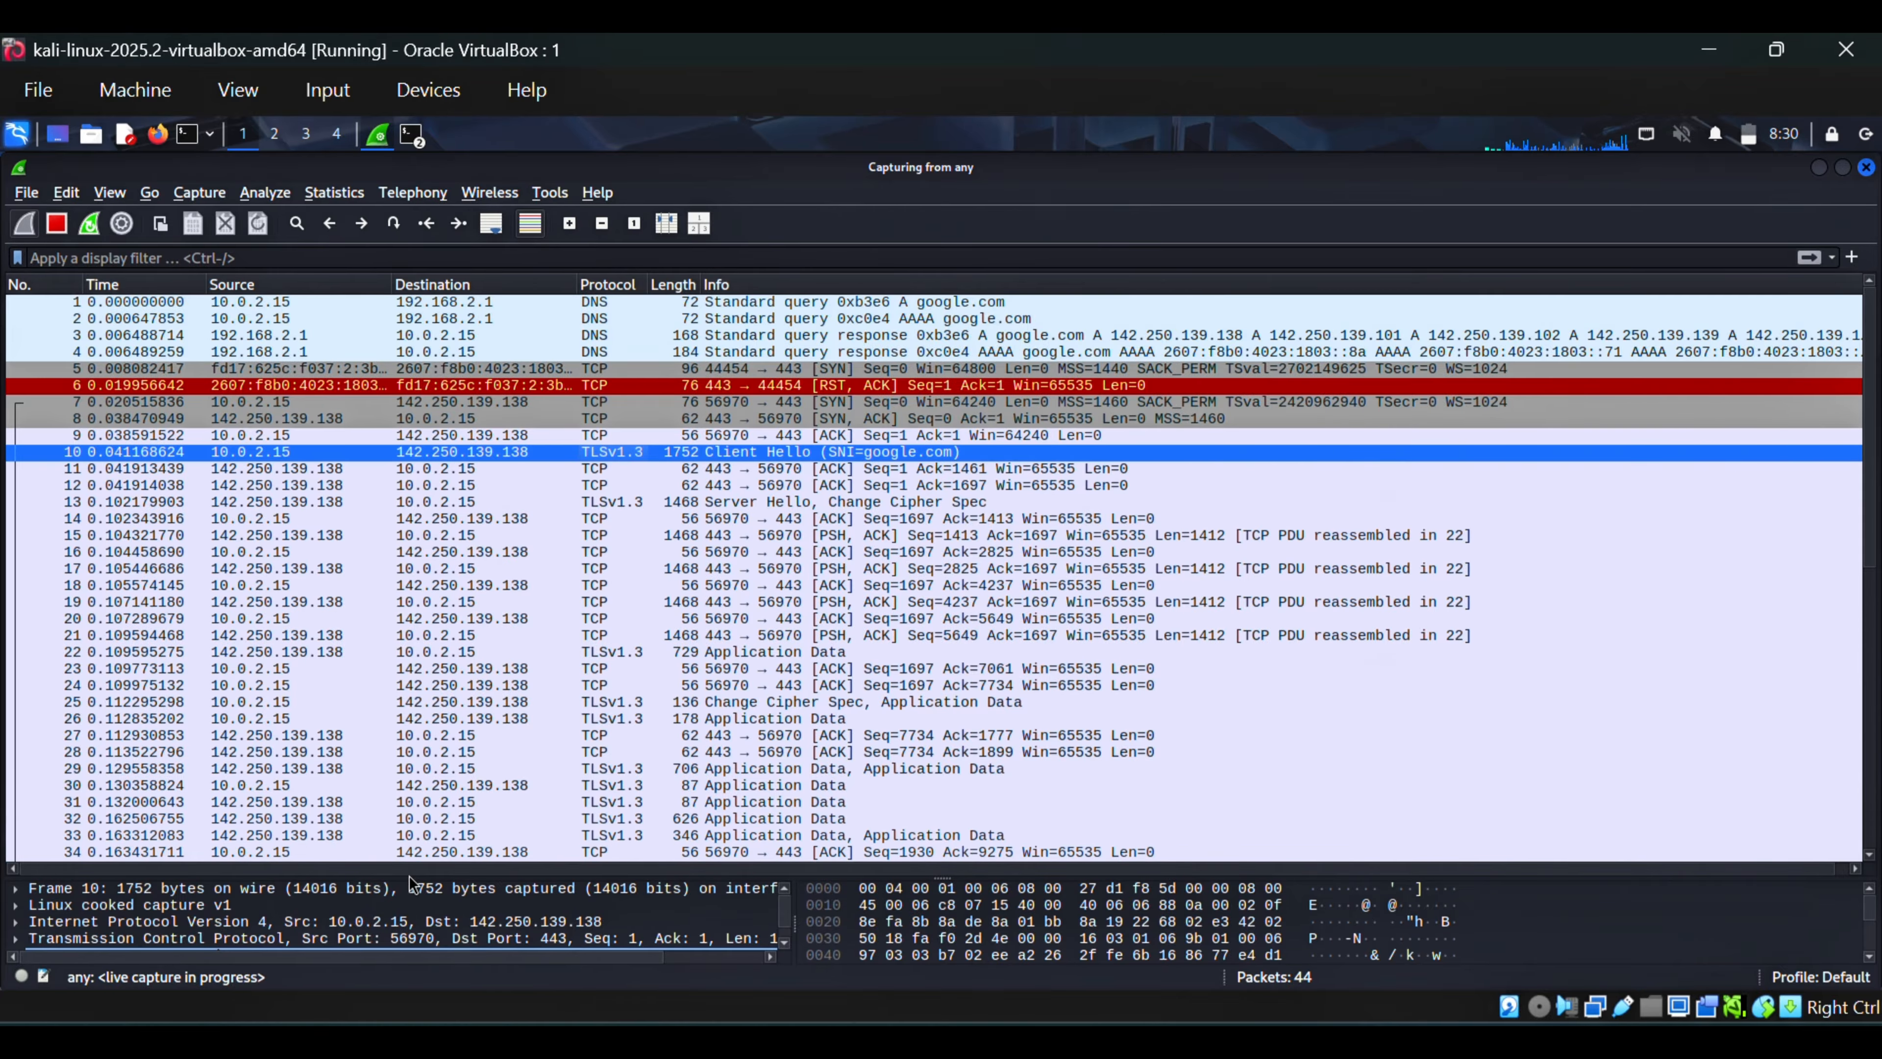
drag(416, 877, 417, 710)
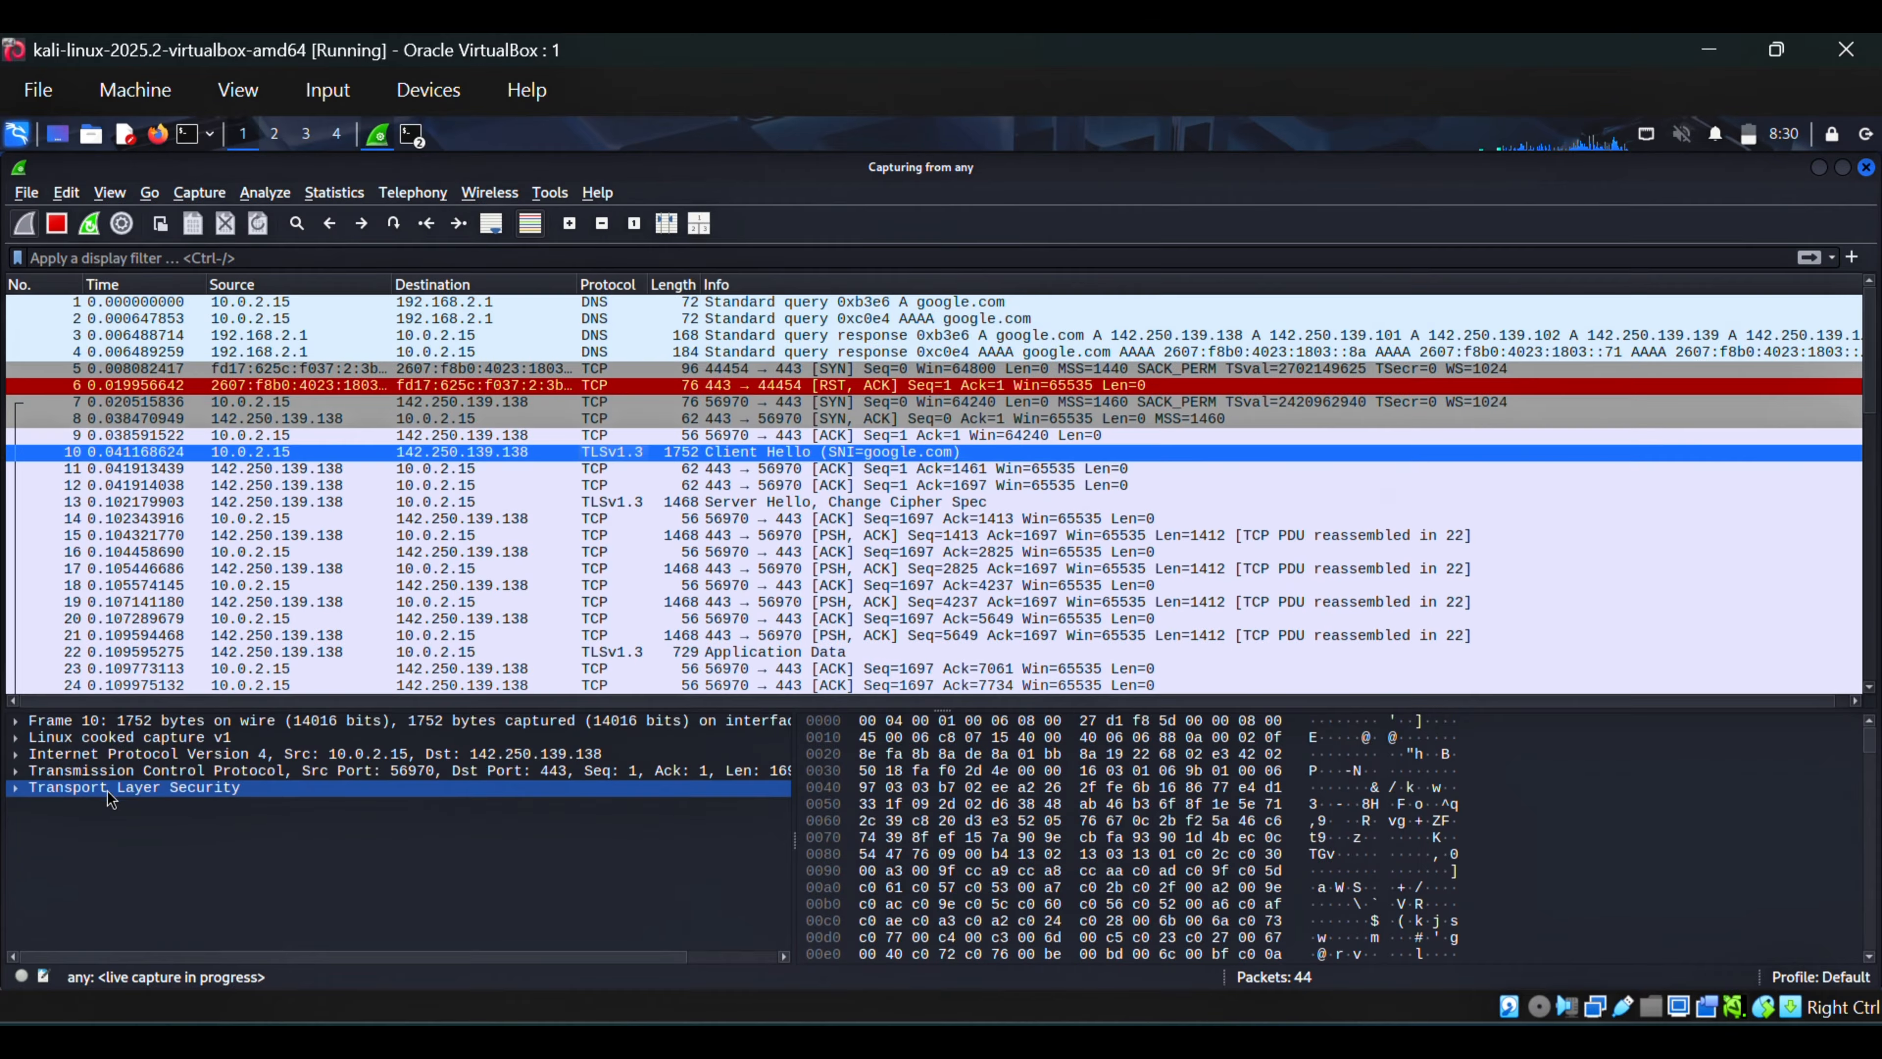
Step: Expand the Client Hello packet's Transport Layer Security section down to the Handshake Protocol fields
click(13, 793)
click(15, 789)
click(19, 802)
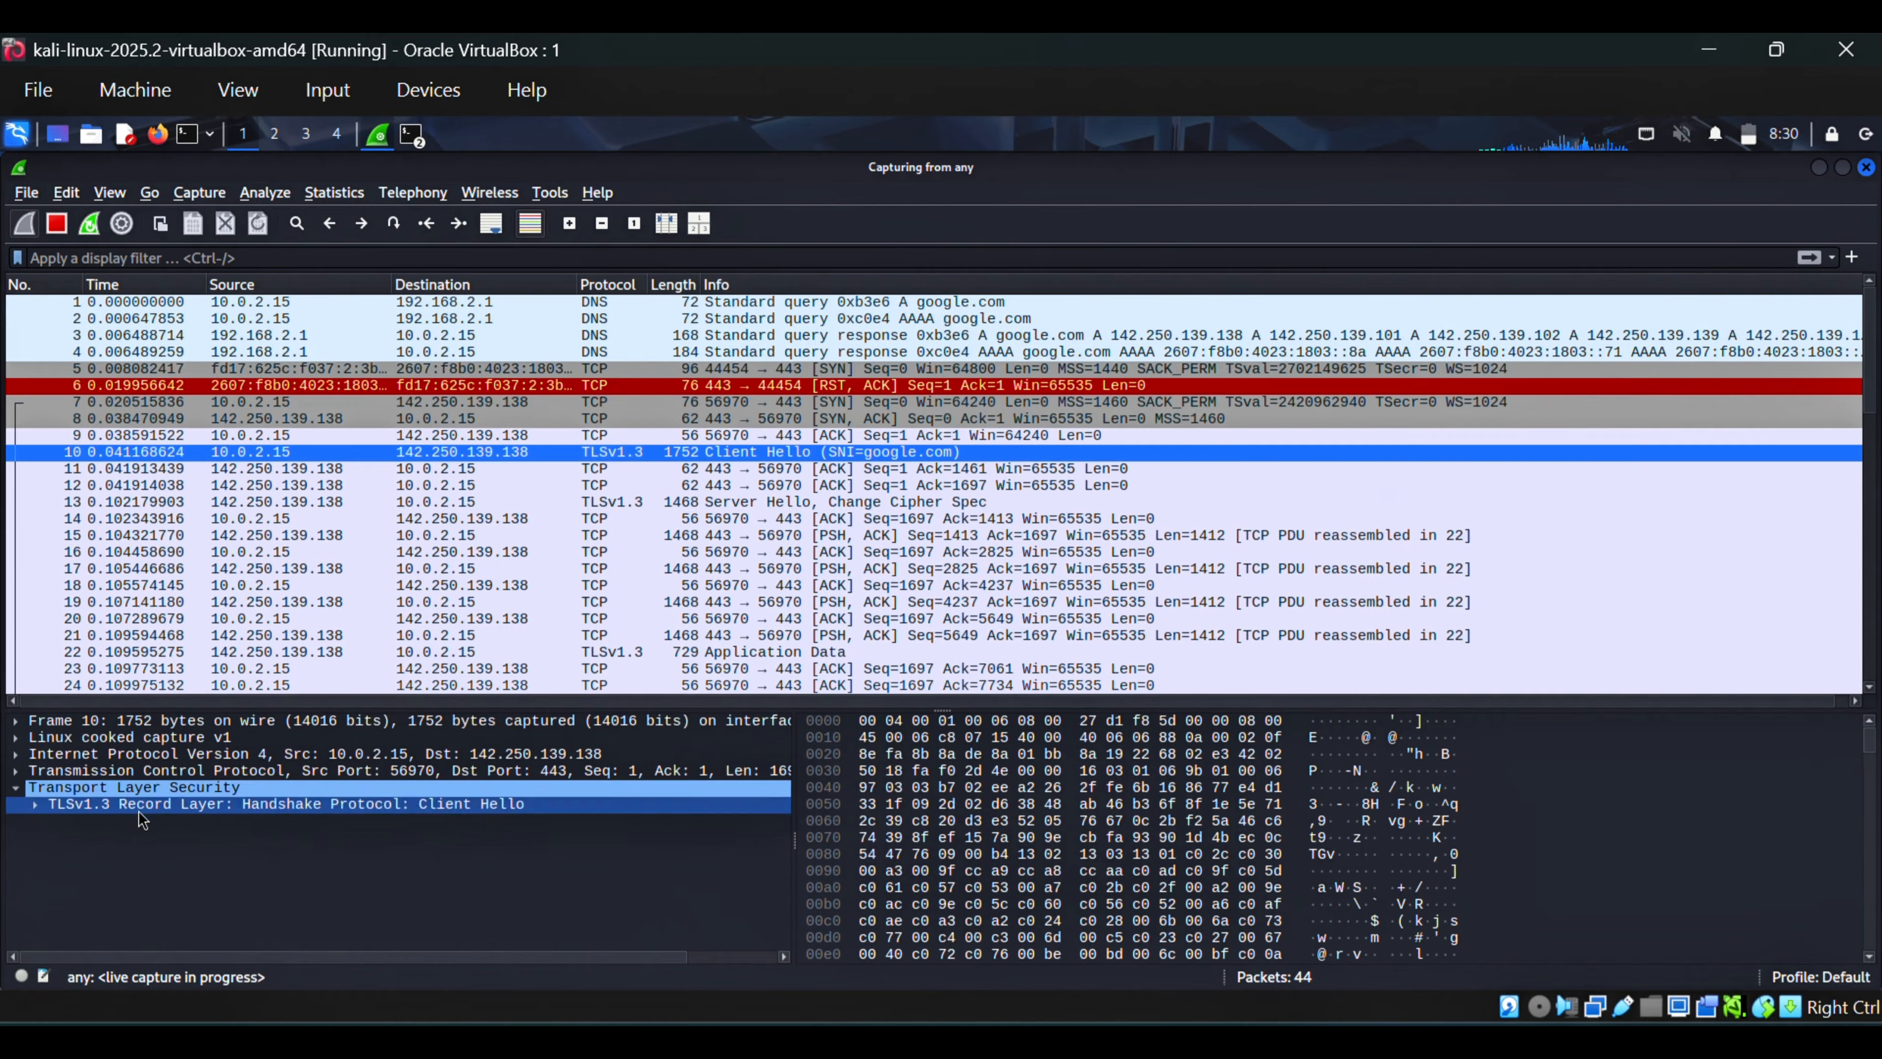
click(37, 807)
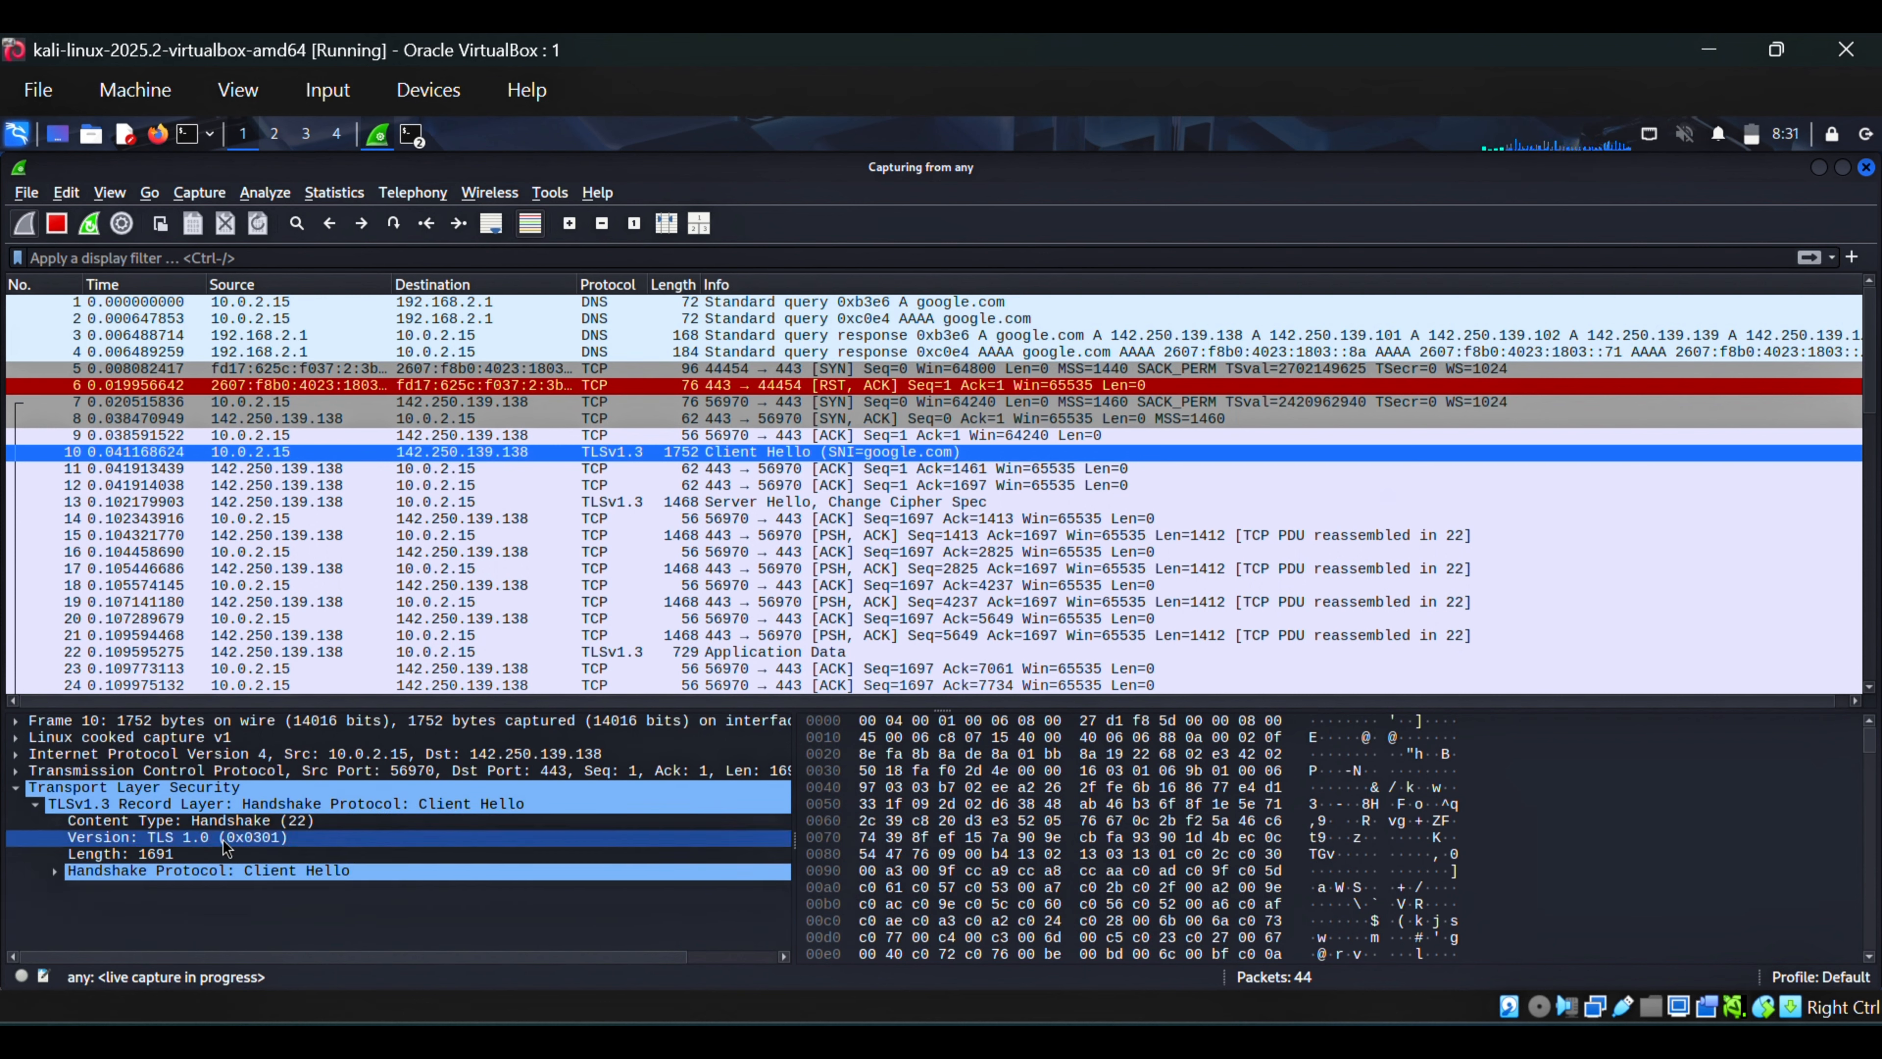
click(54, 873)
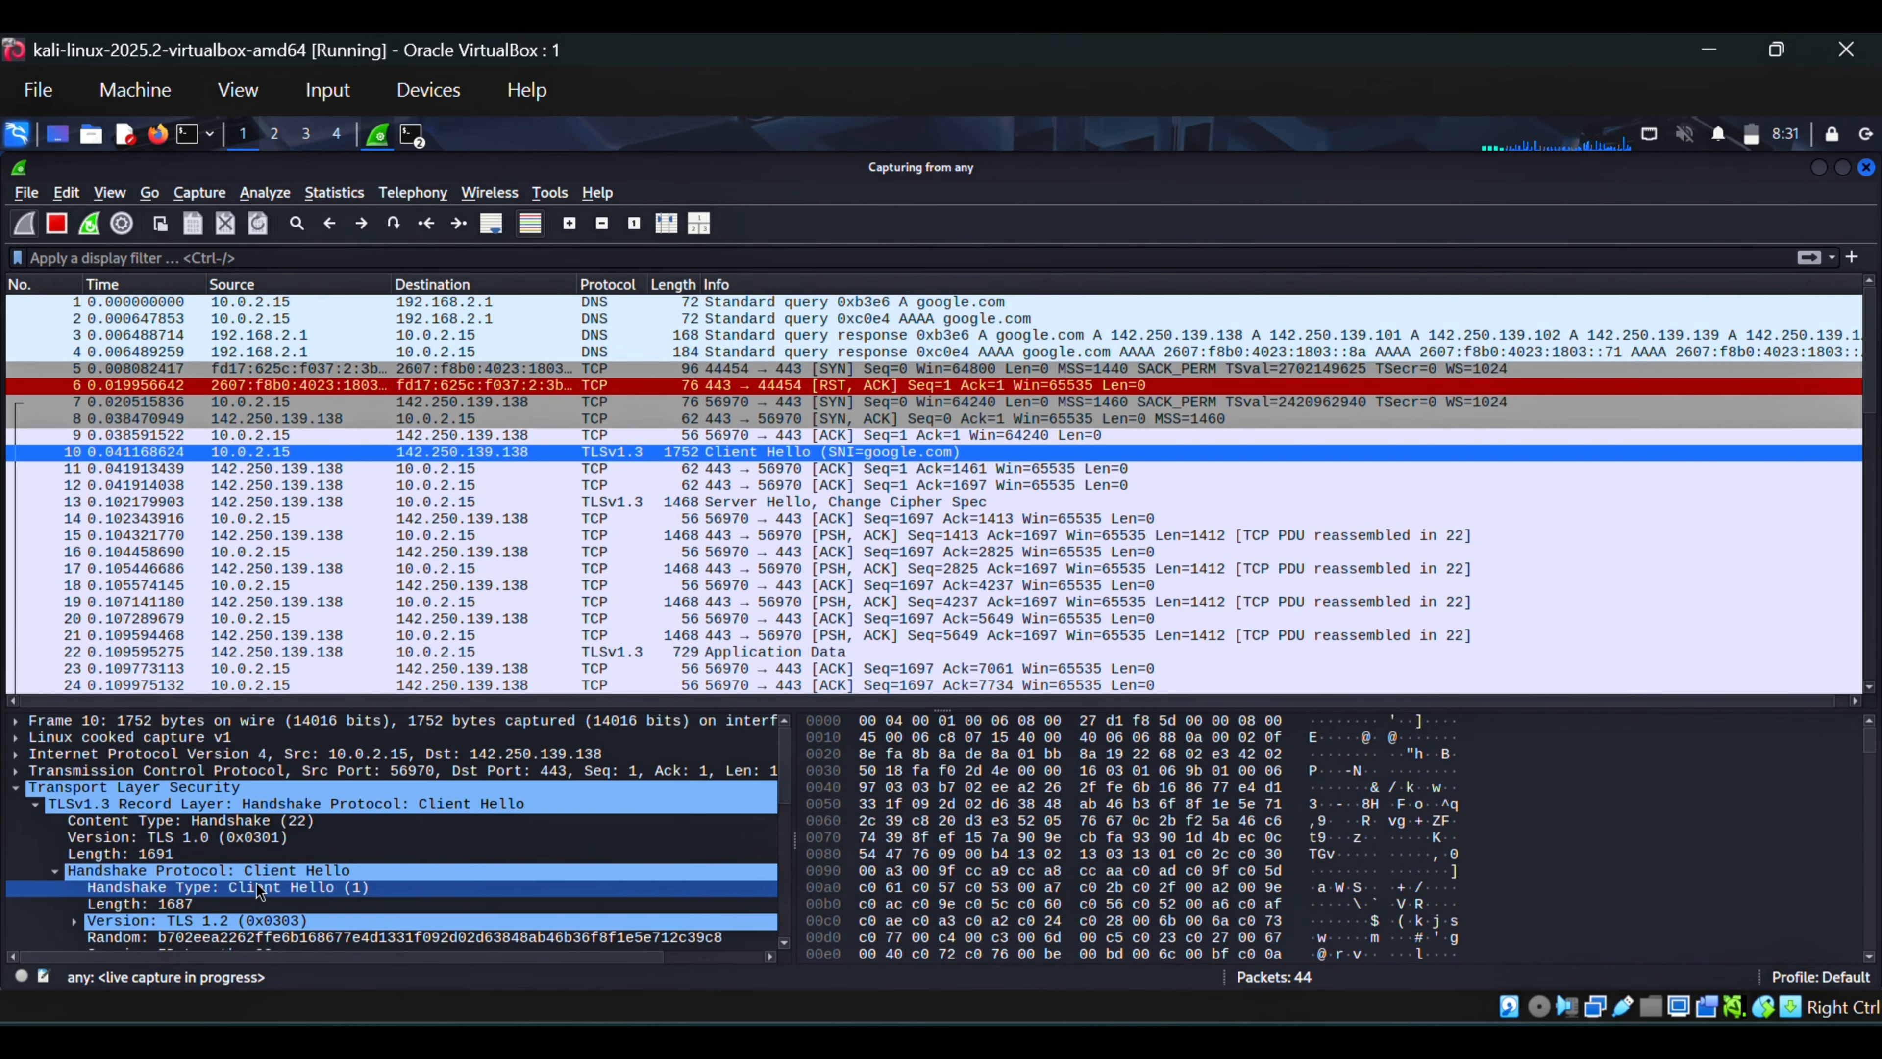
Step: Examine the Client Hello handshake fields, including the random value, session ID, cipher suites and extensions
scroll(256, 883, down, 5)
scroll(278, 890, up, 3)
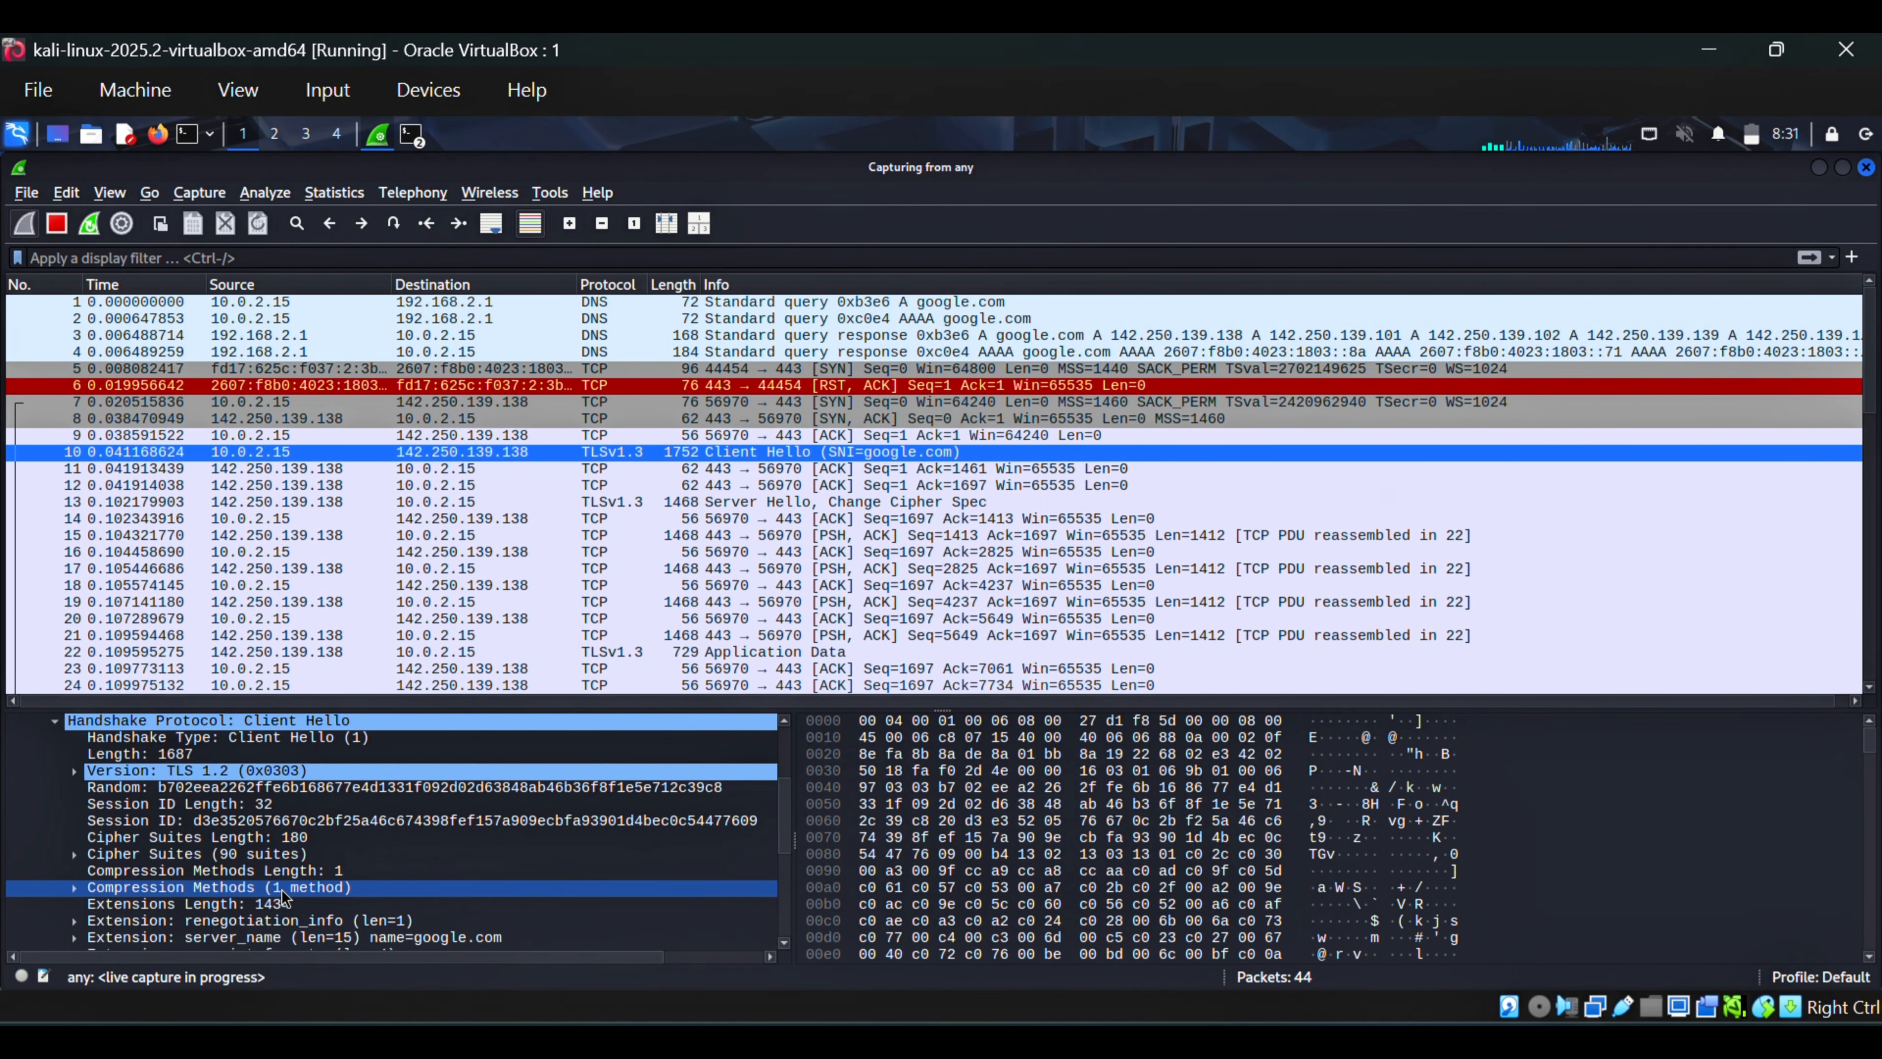
scroll(281, 891, down, 3)
scroll(281, 890, up, 2)
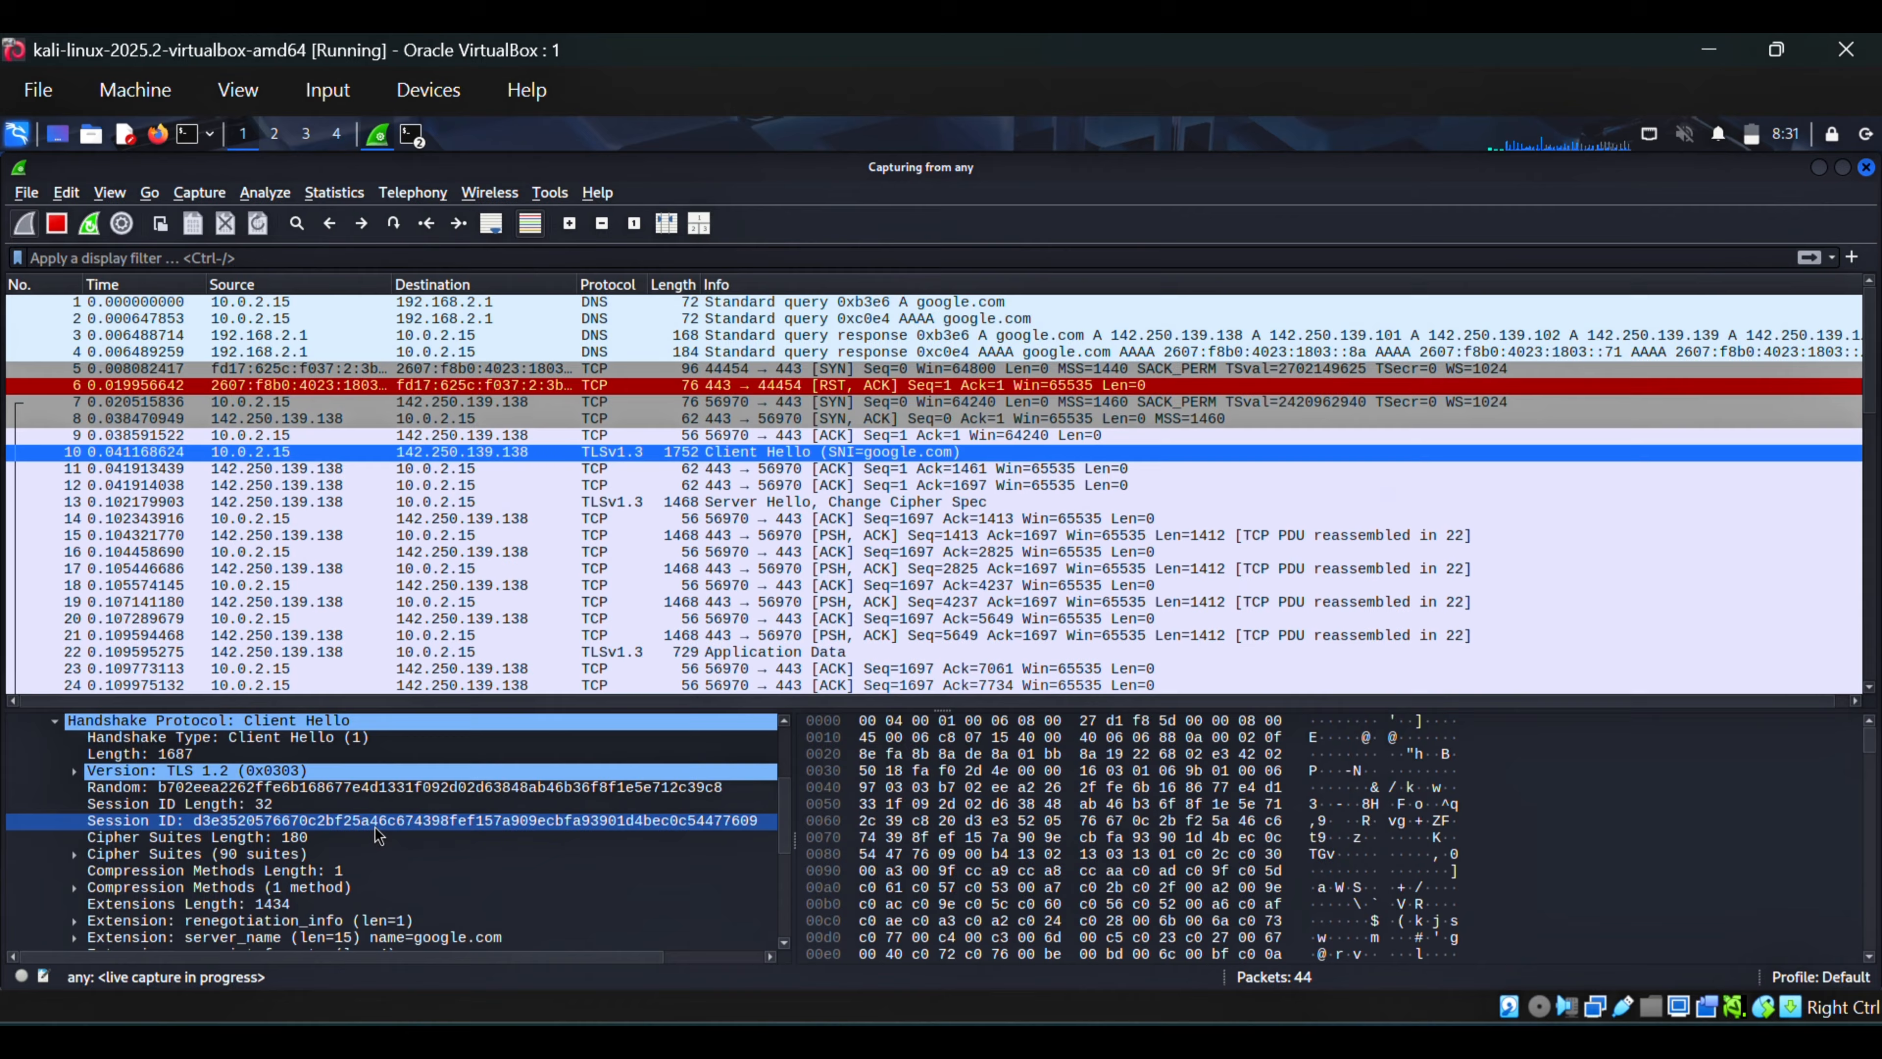
click(159, 787)
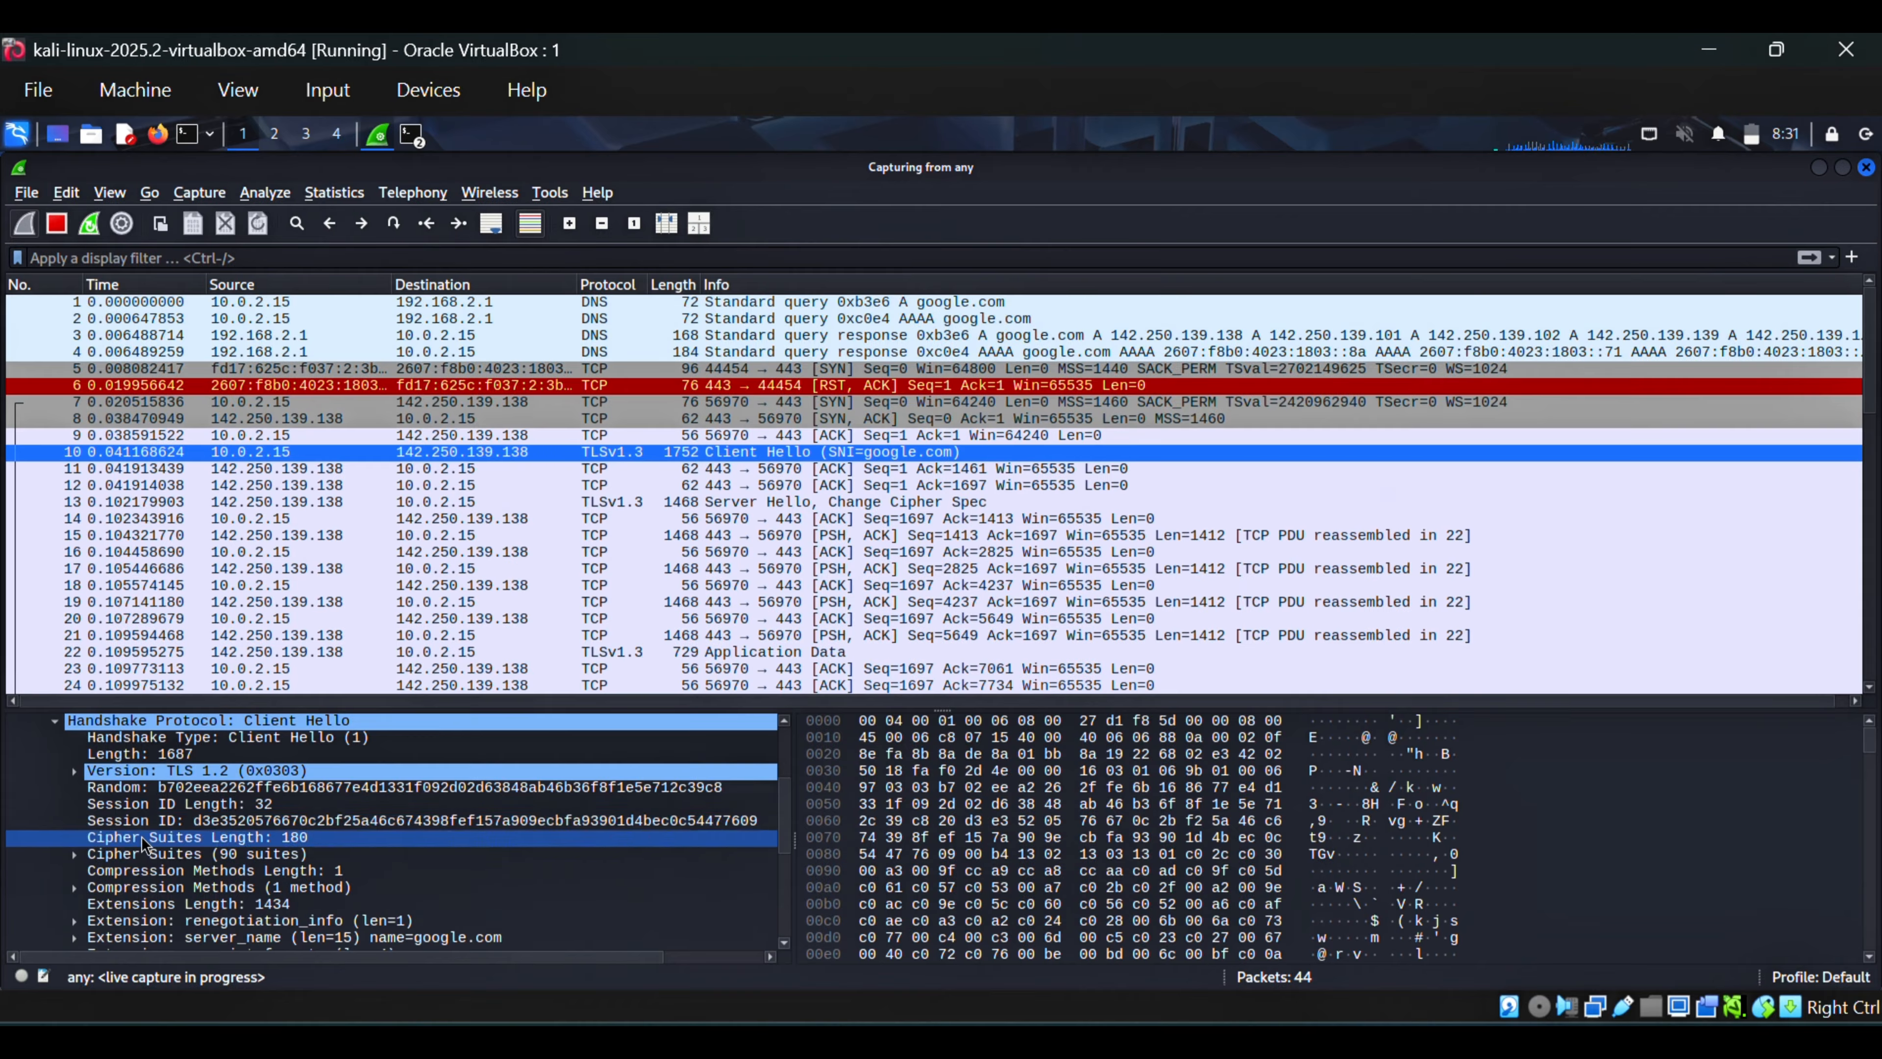
scroll(264, 843, down, 5)
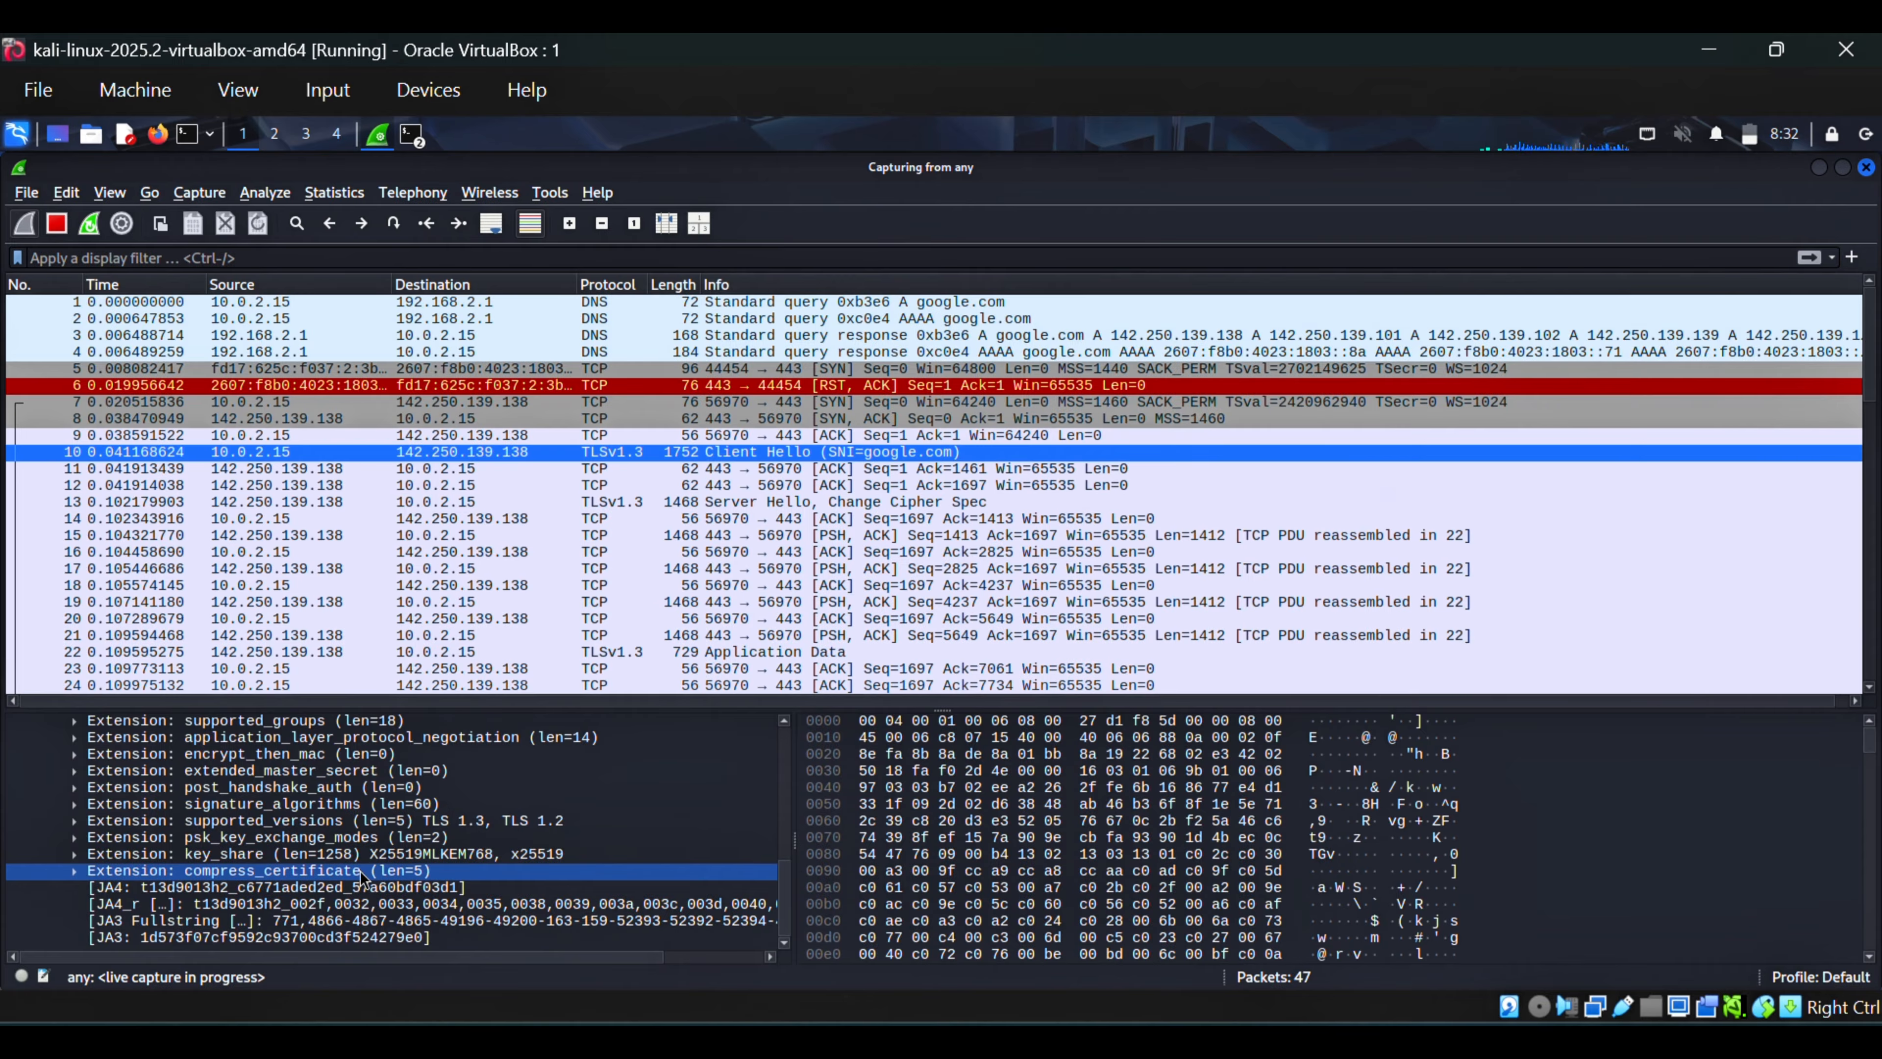
scroll(361, 871, up, 4)
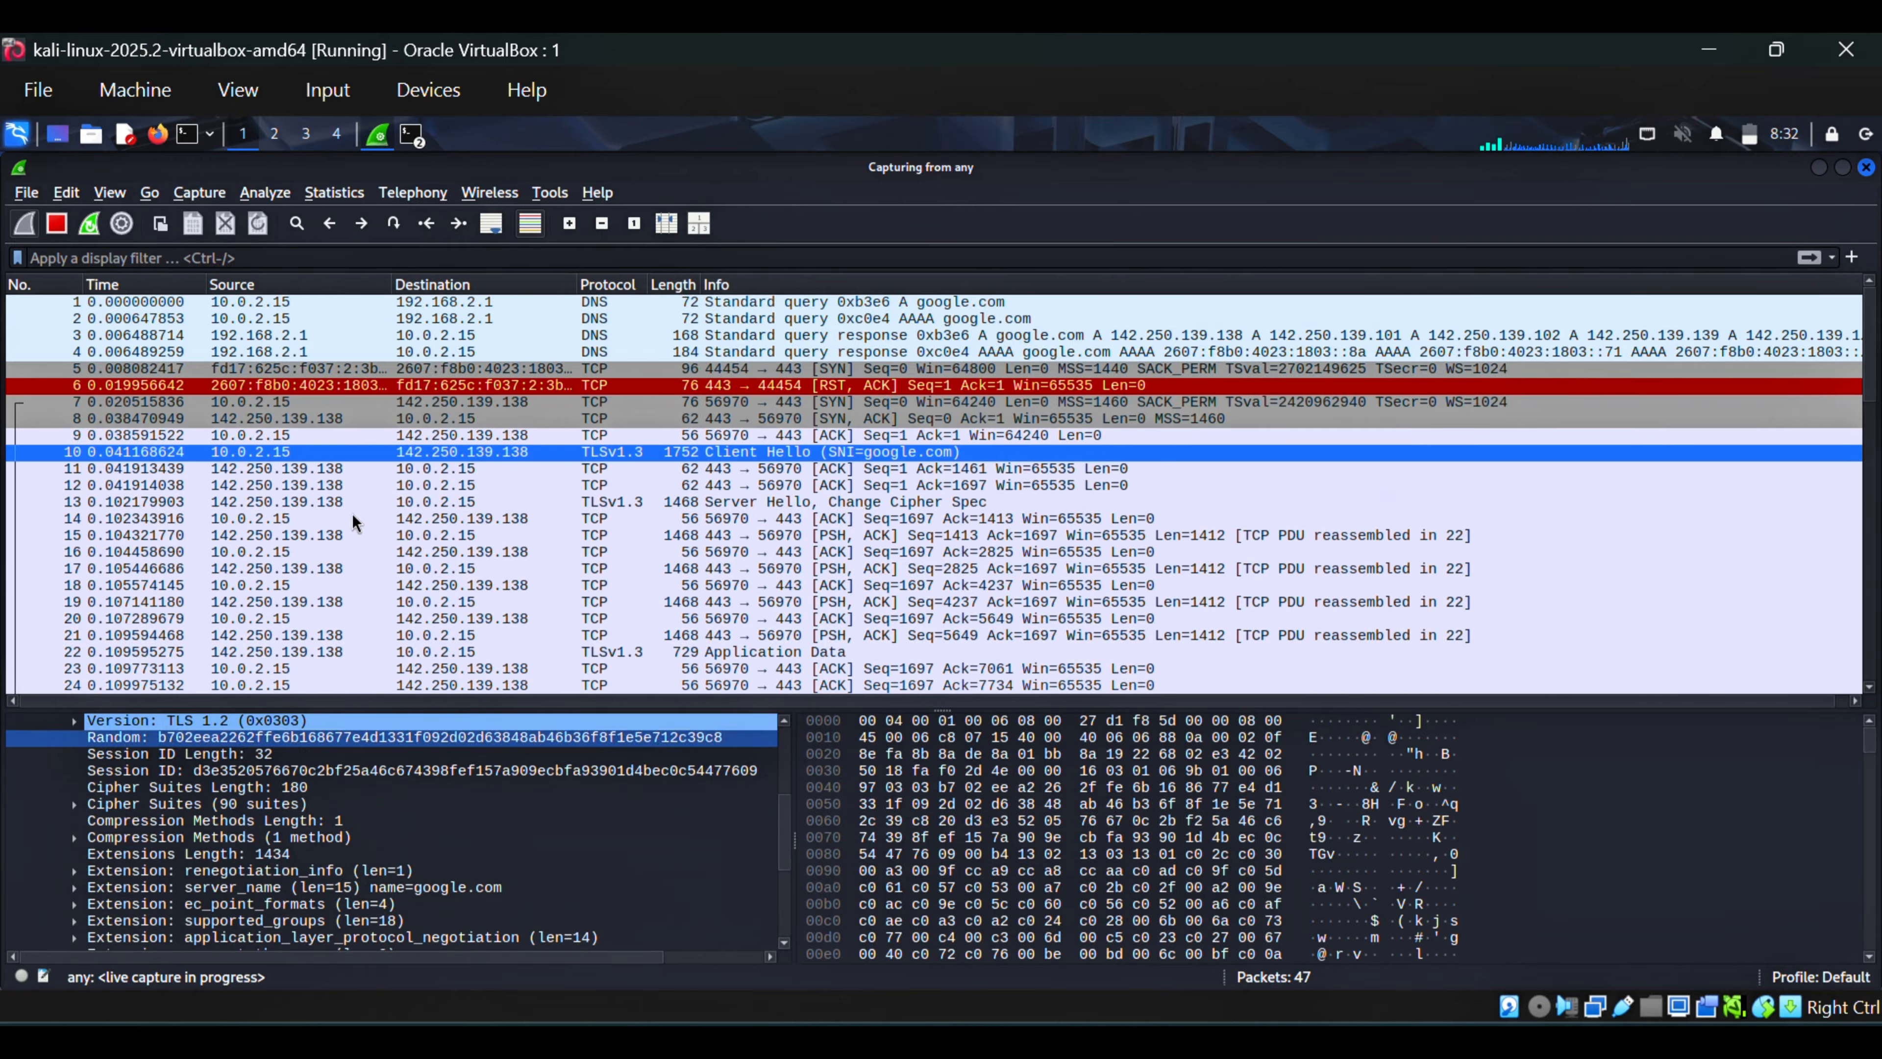
Step: Select the Server Hello, Change Cipher Spec packet and inspect its TLS record layers and Server Hello handshake fields
click(808, 504)
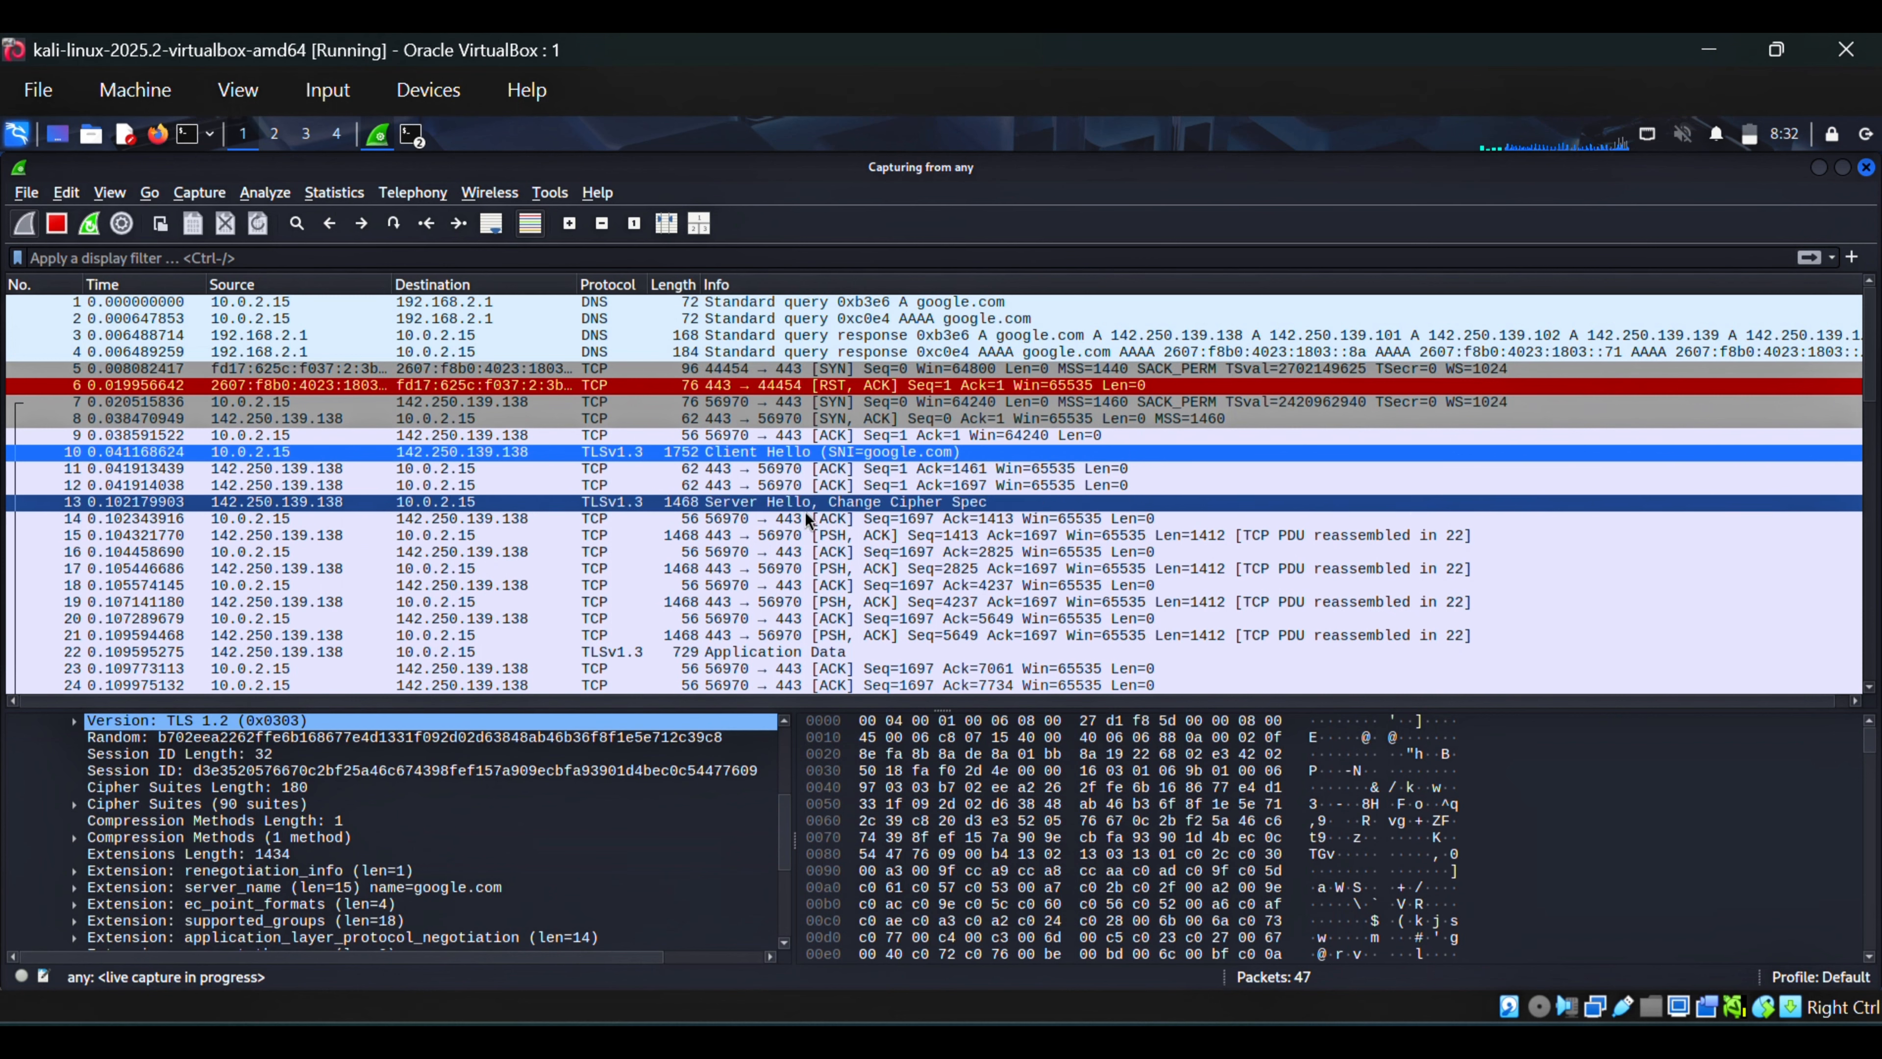
click(576, 507)
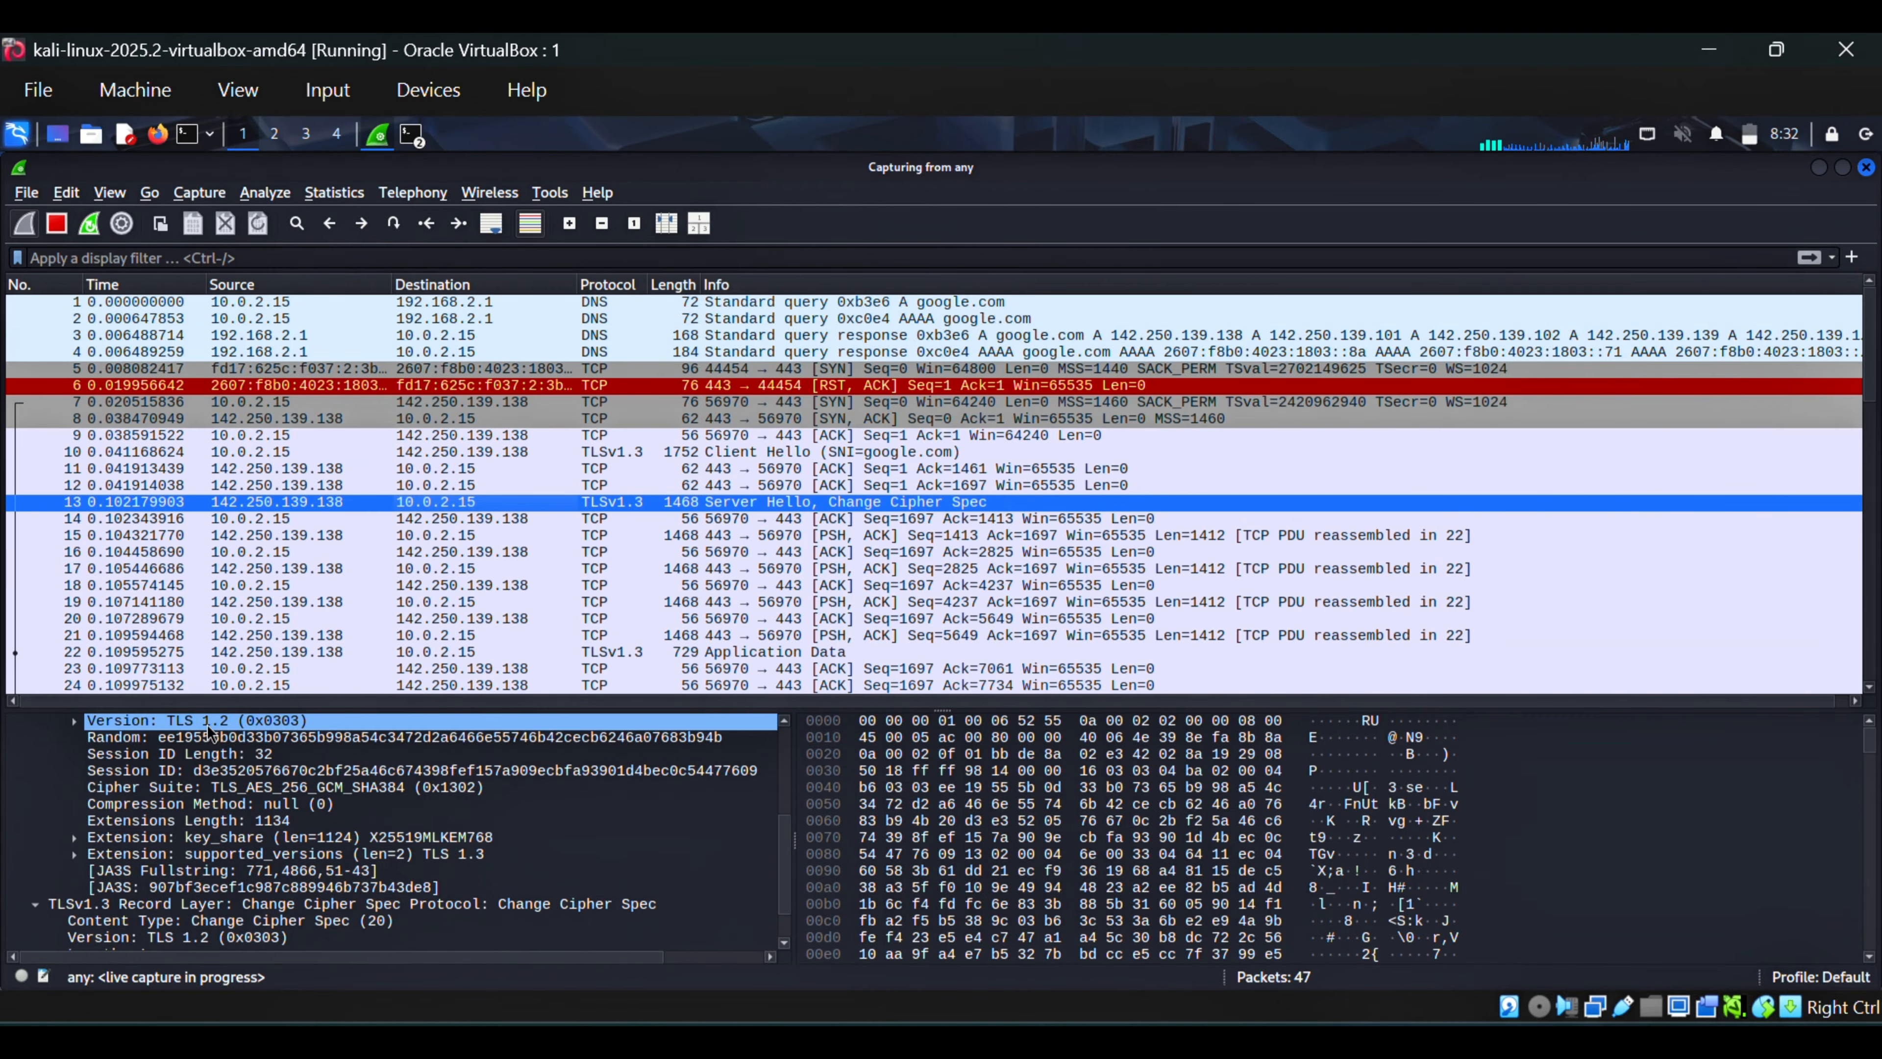
click(73, 725)
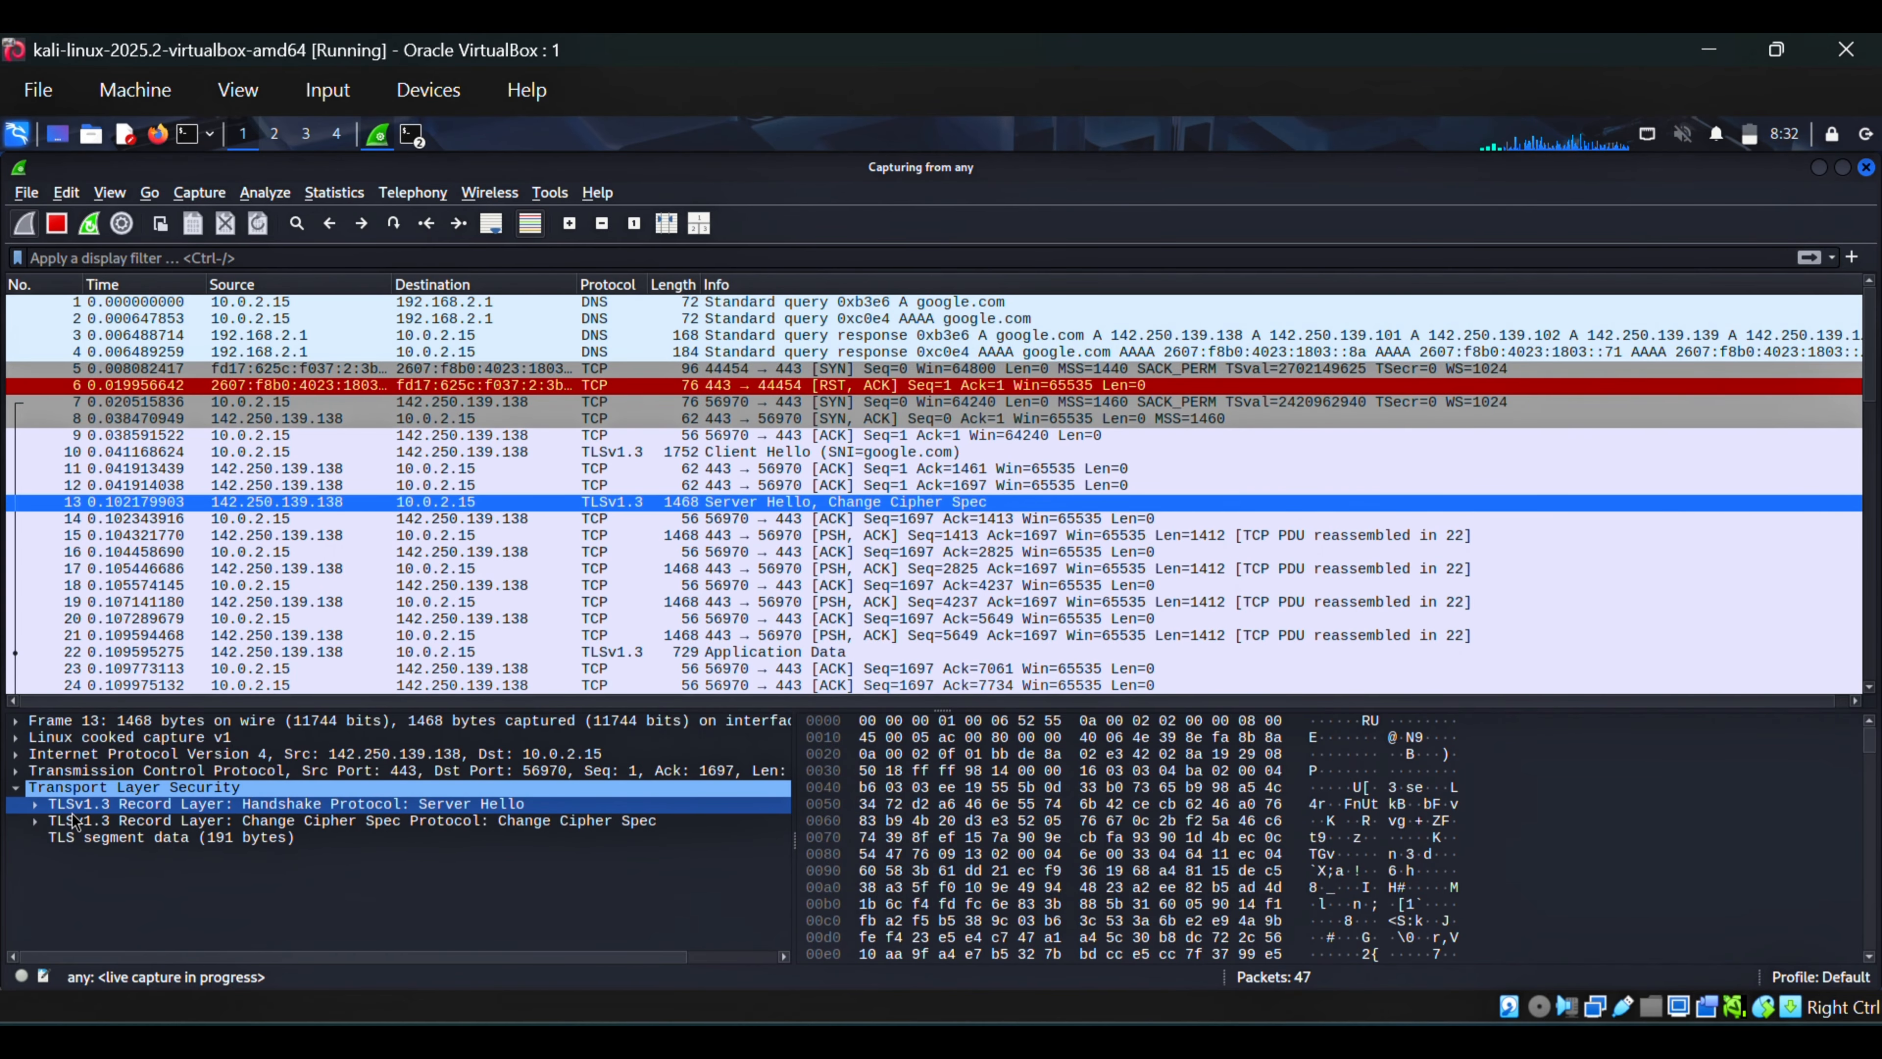
click(181, 820)
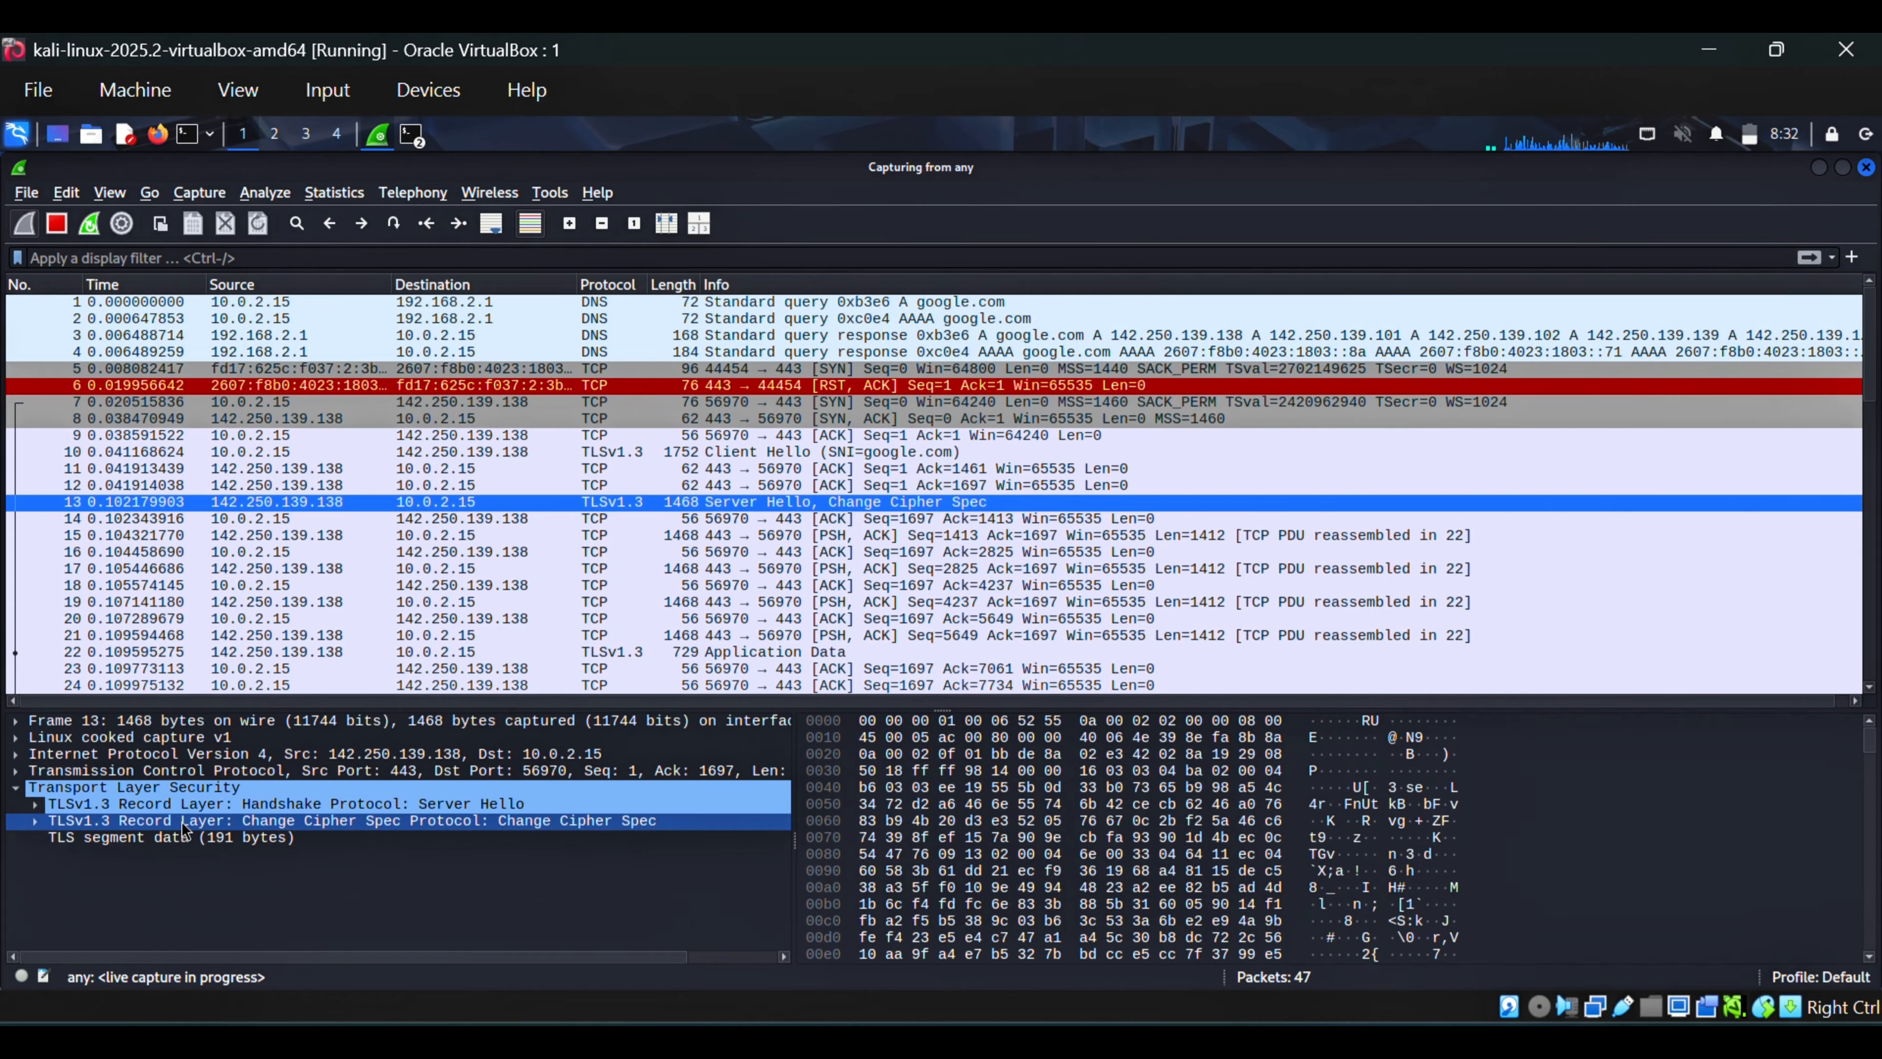
click(143, 839)
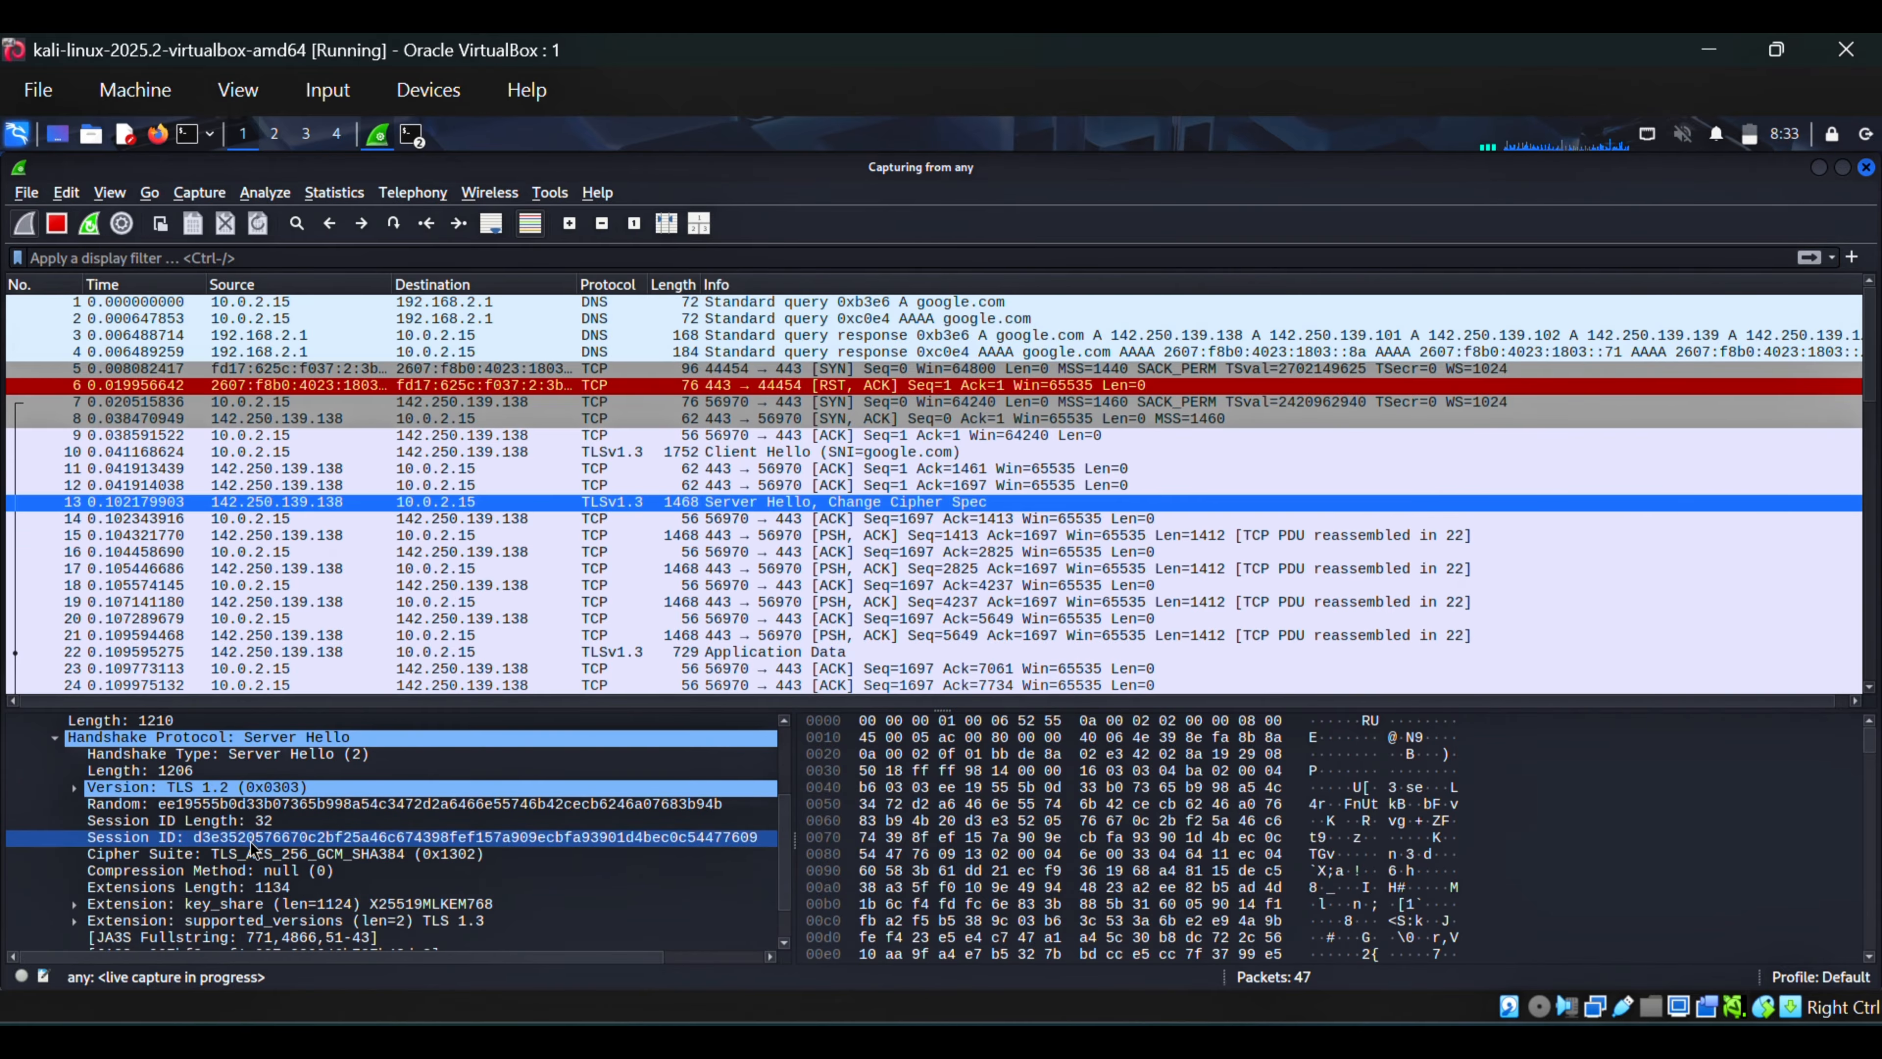
scroll(259, 849, up, 1)
click(58, 798)
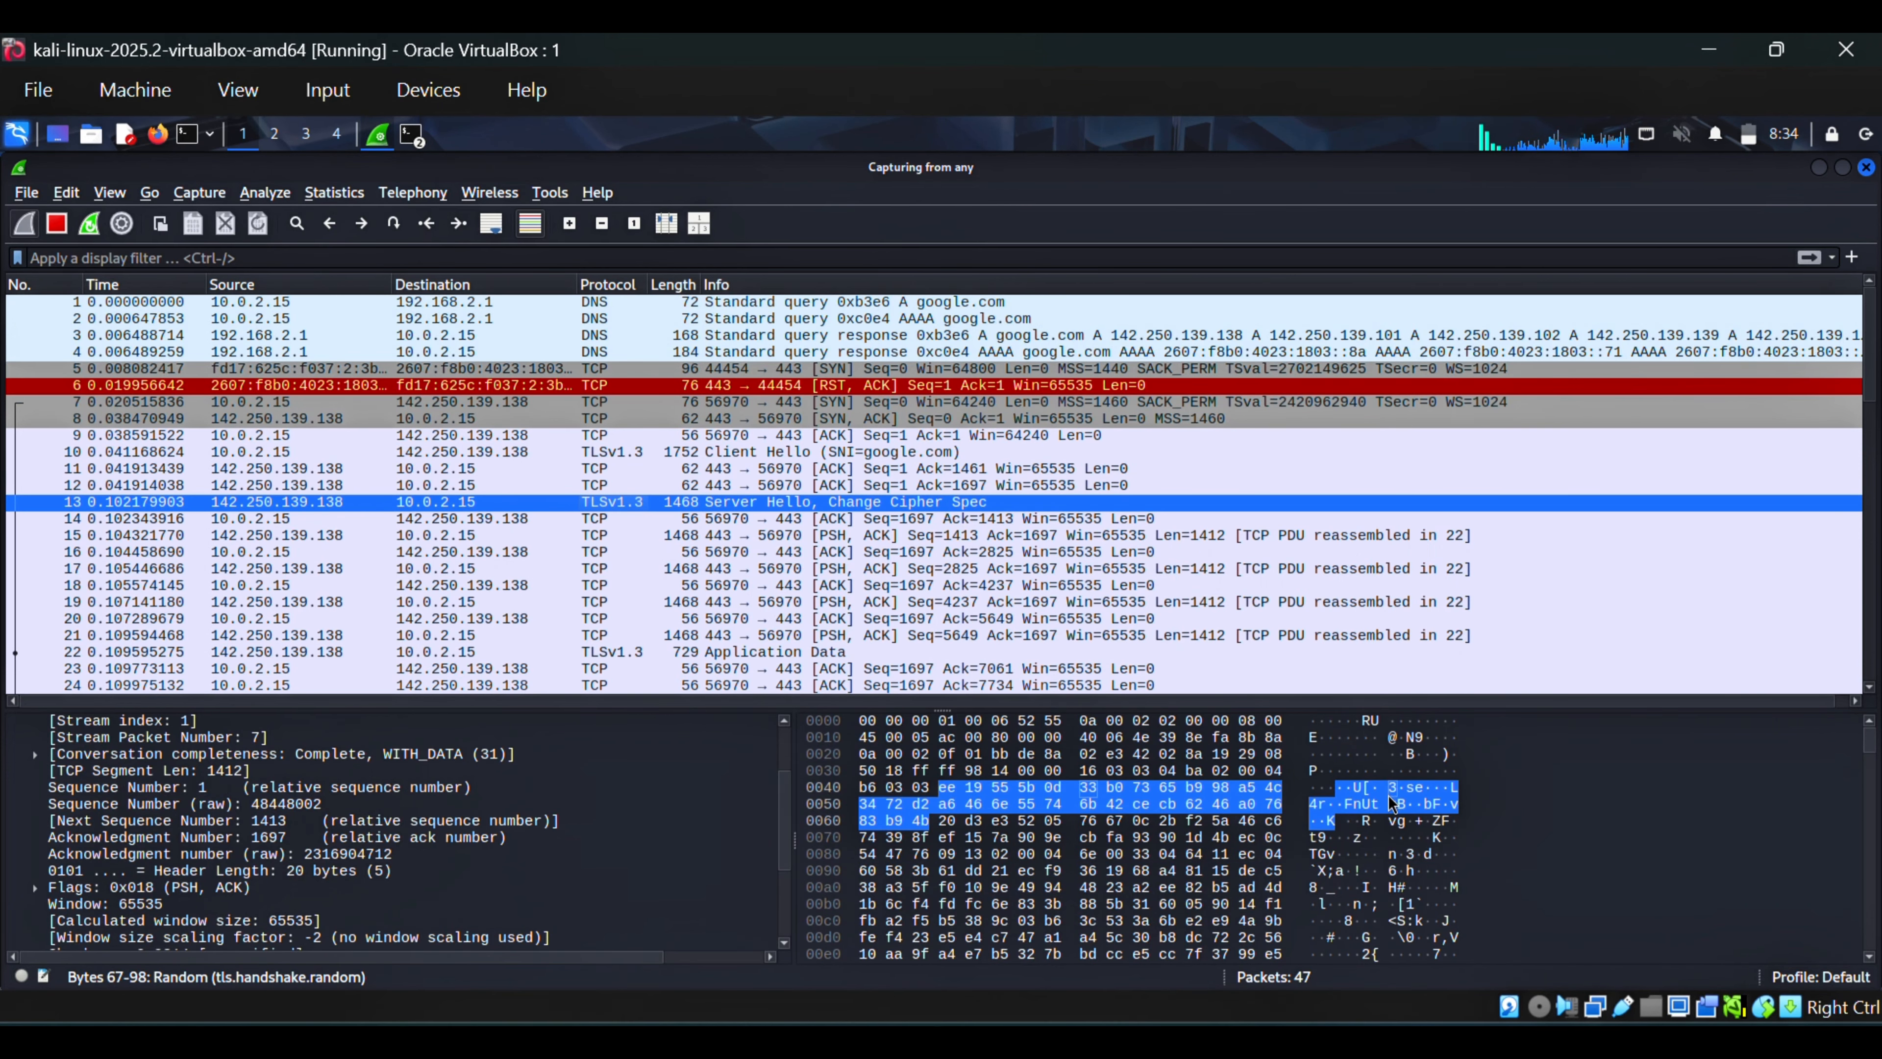
Step: Follow the TCP stream of the Server Hello packet and look through the conversation content for readable text
right_click(548, 502)
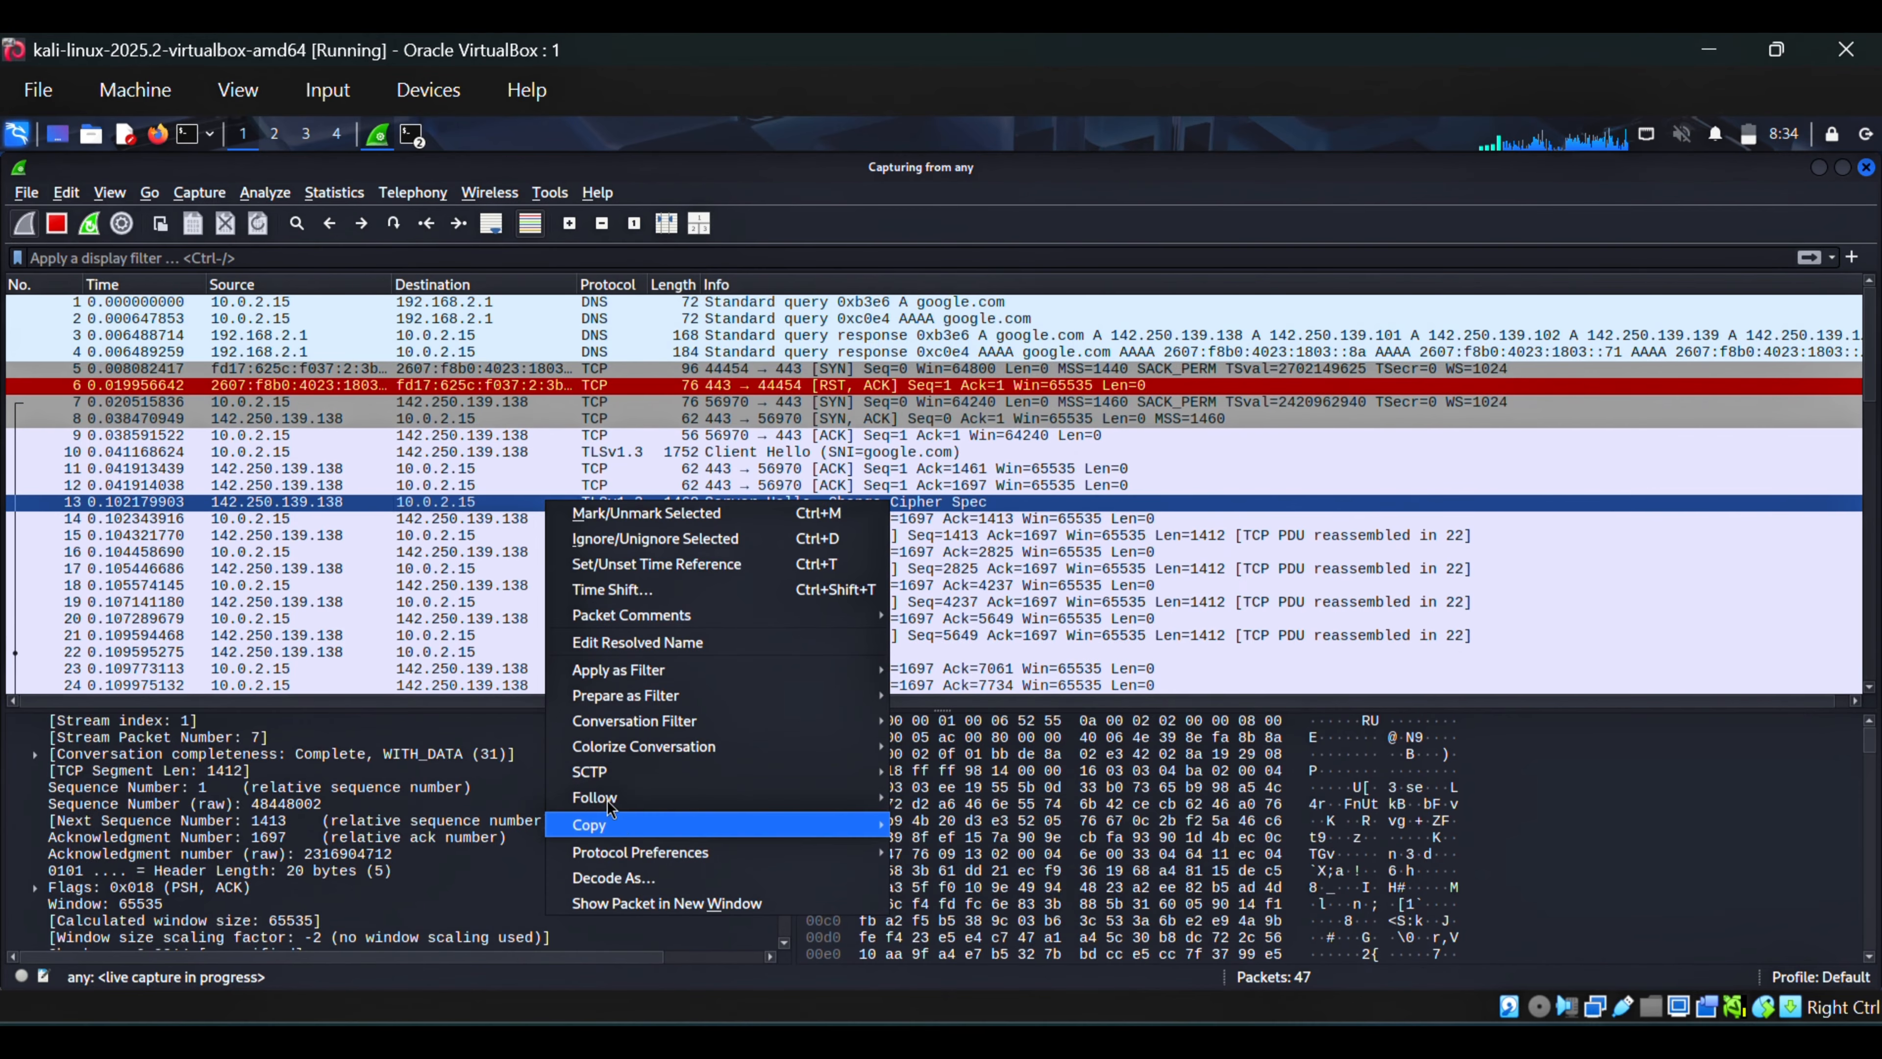
mouse_move(882, 799)
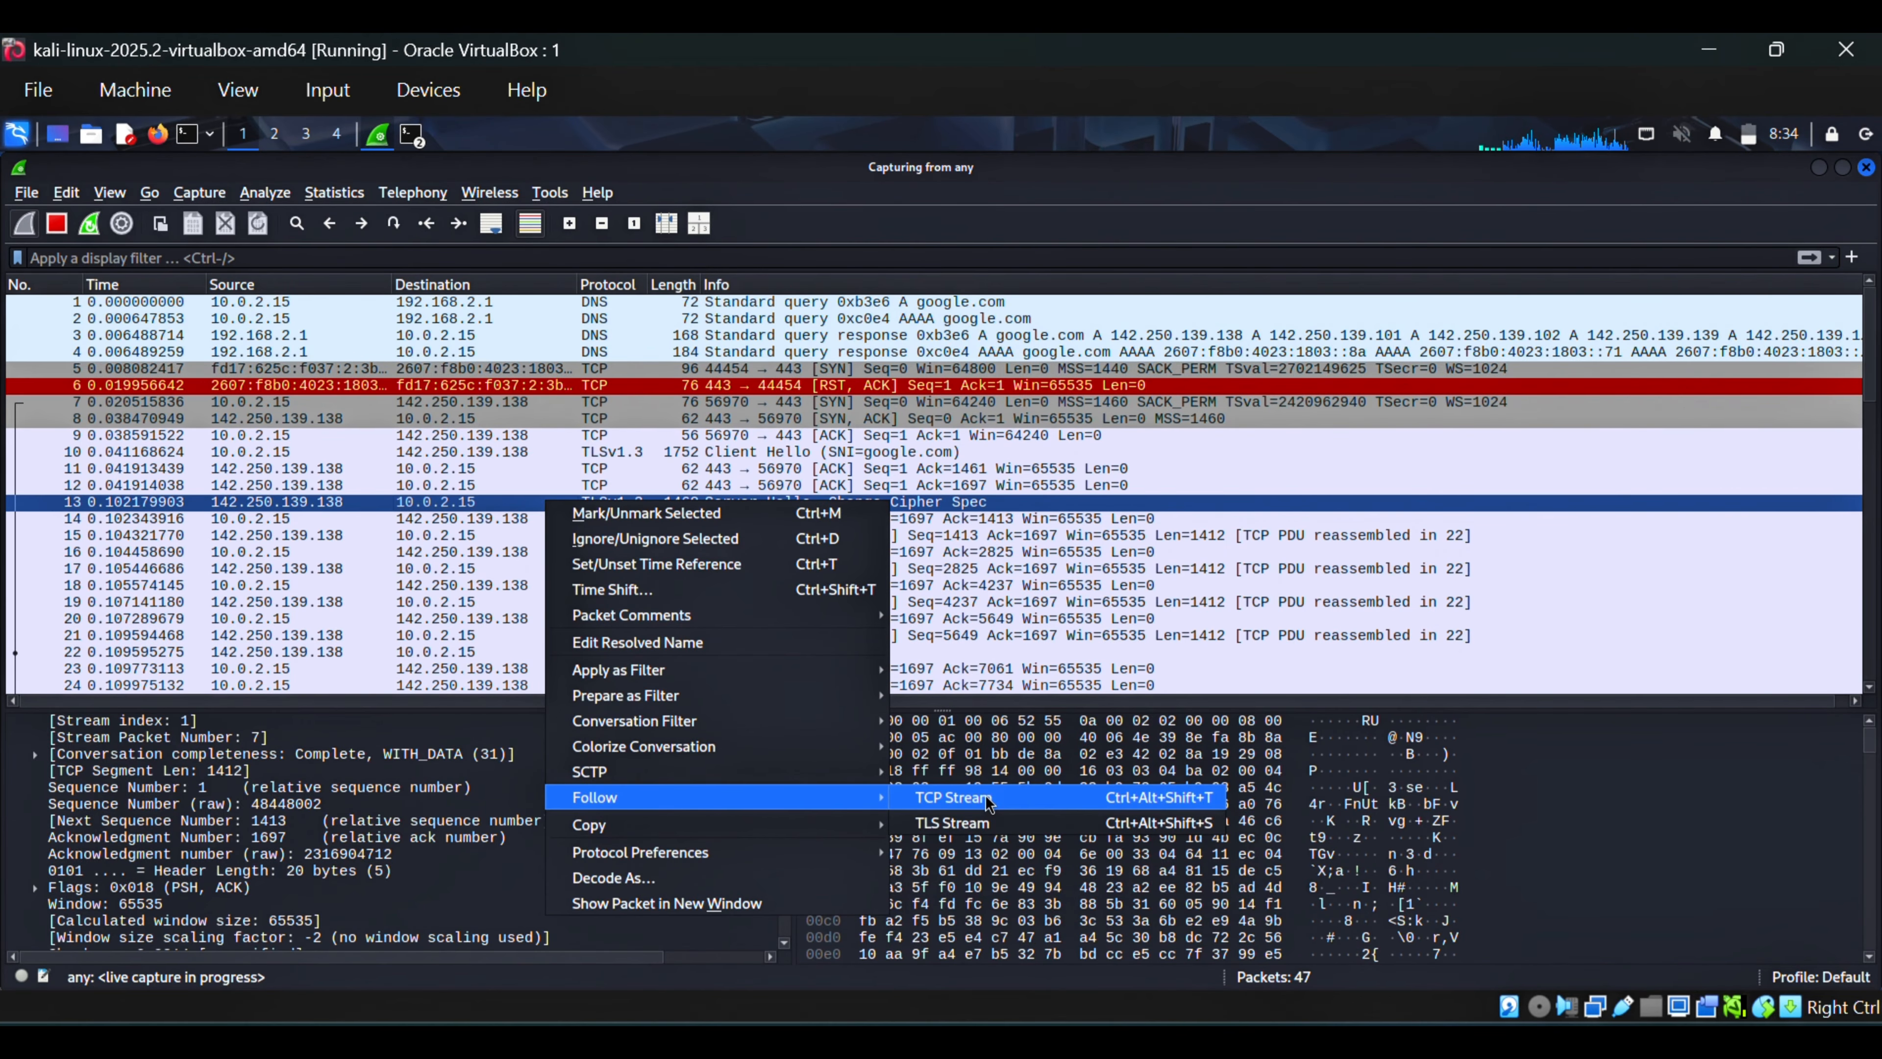
click(955, 798)
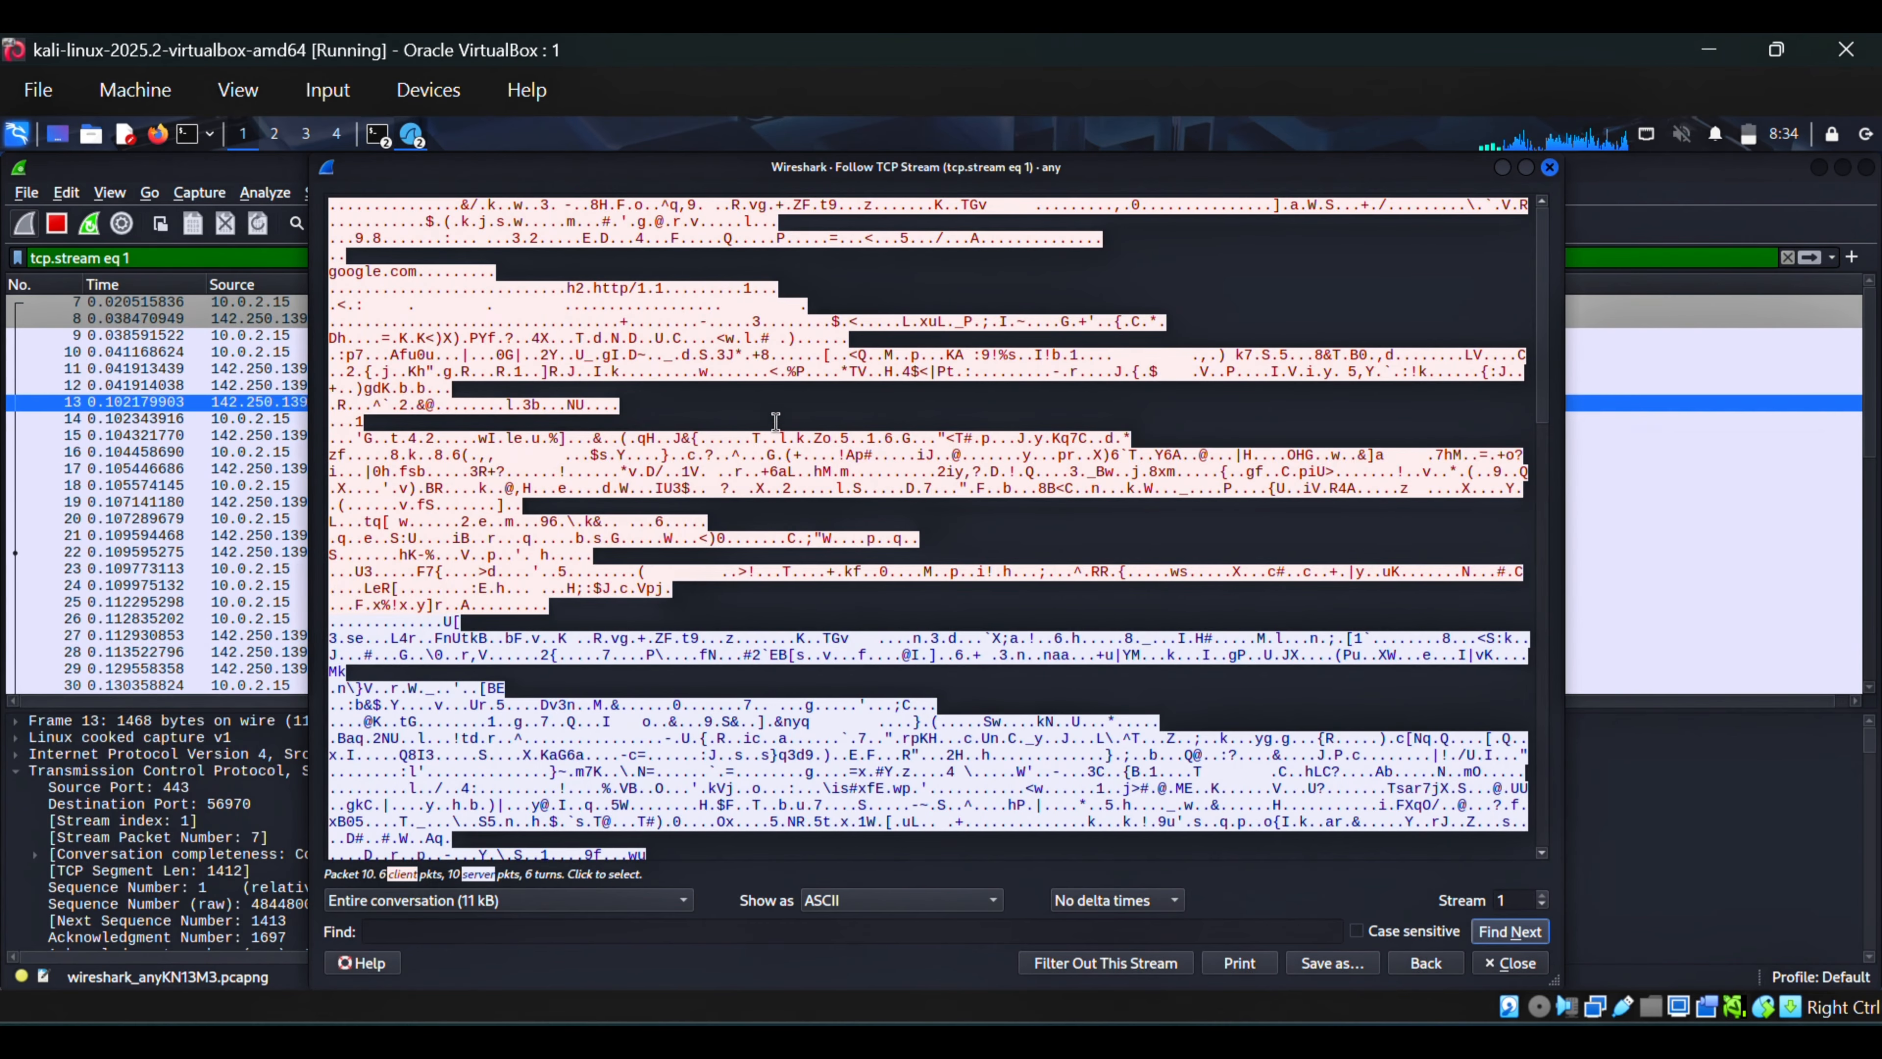
scroll(867, 631, down, 3)
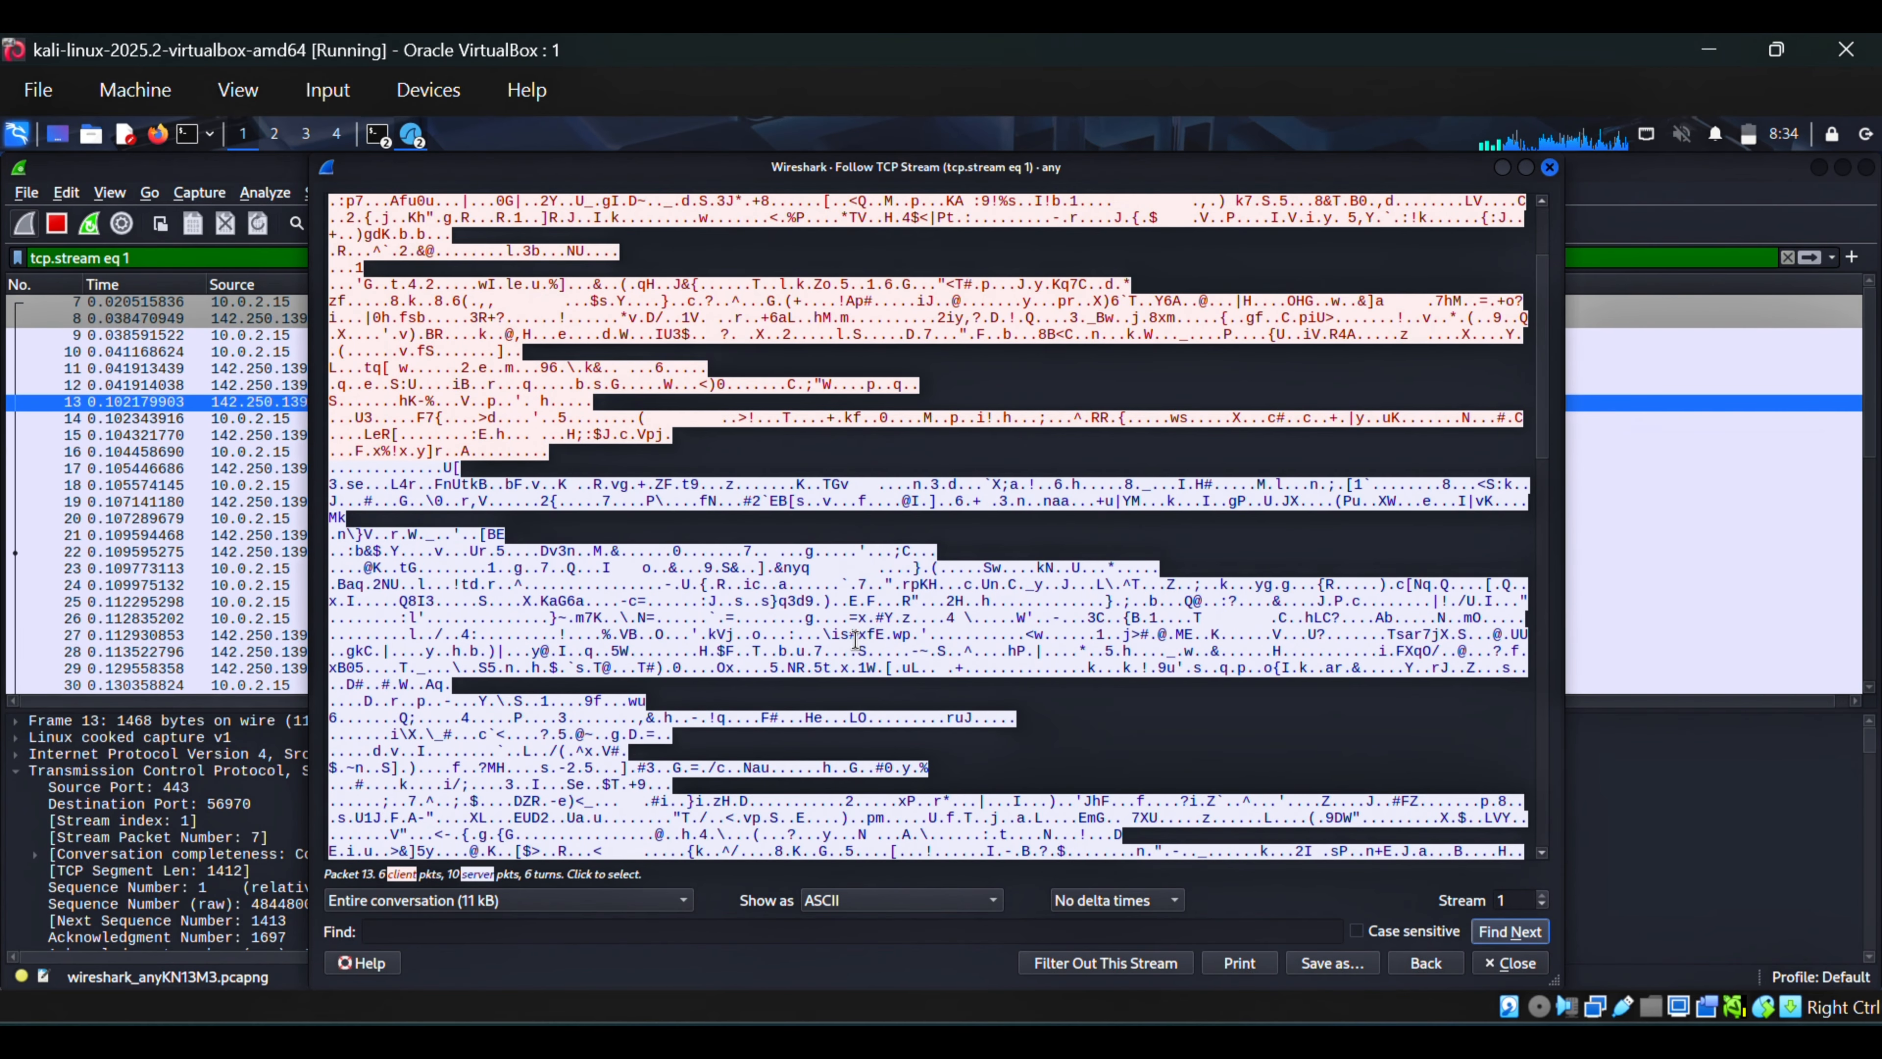
scroll(856, 639, up, 2)
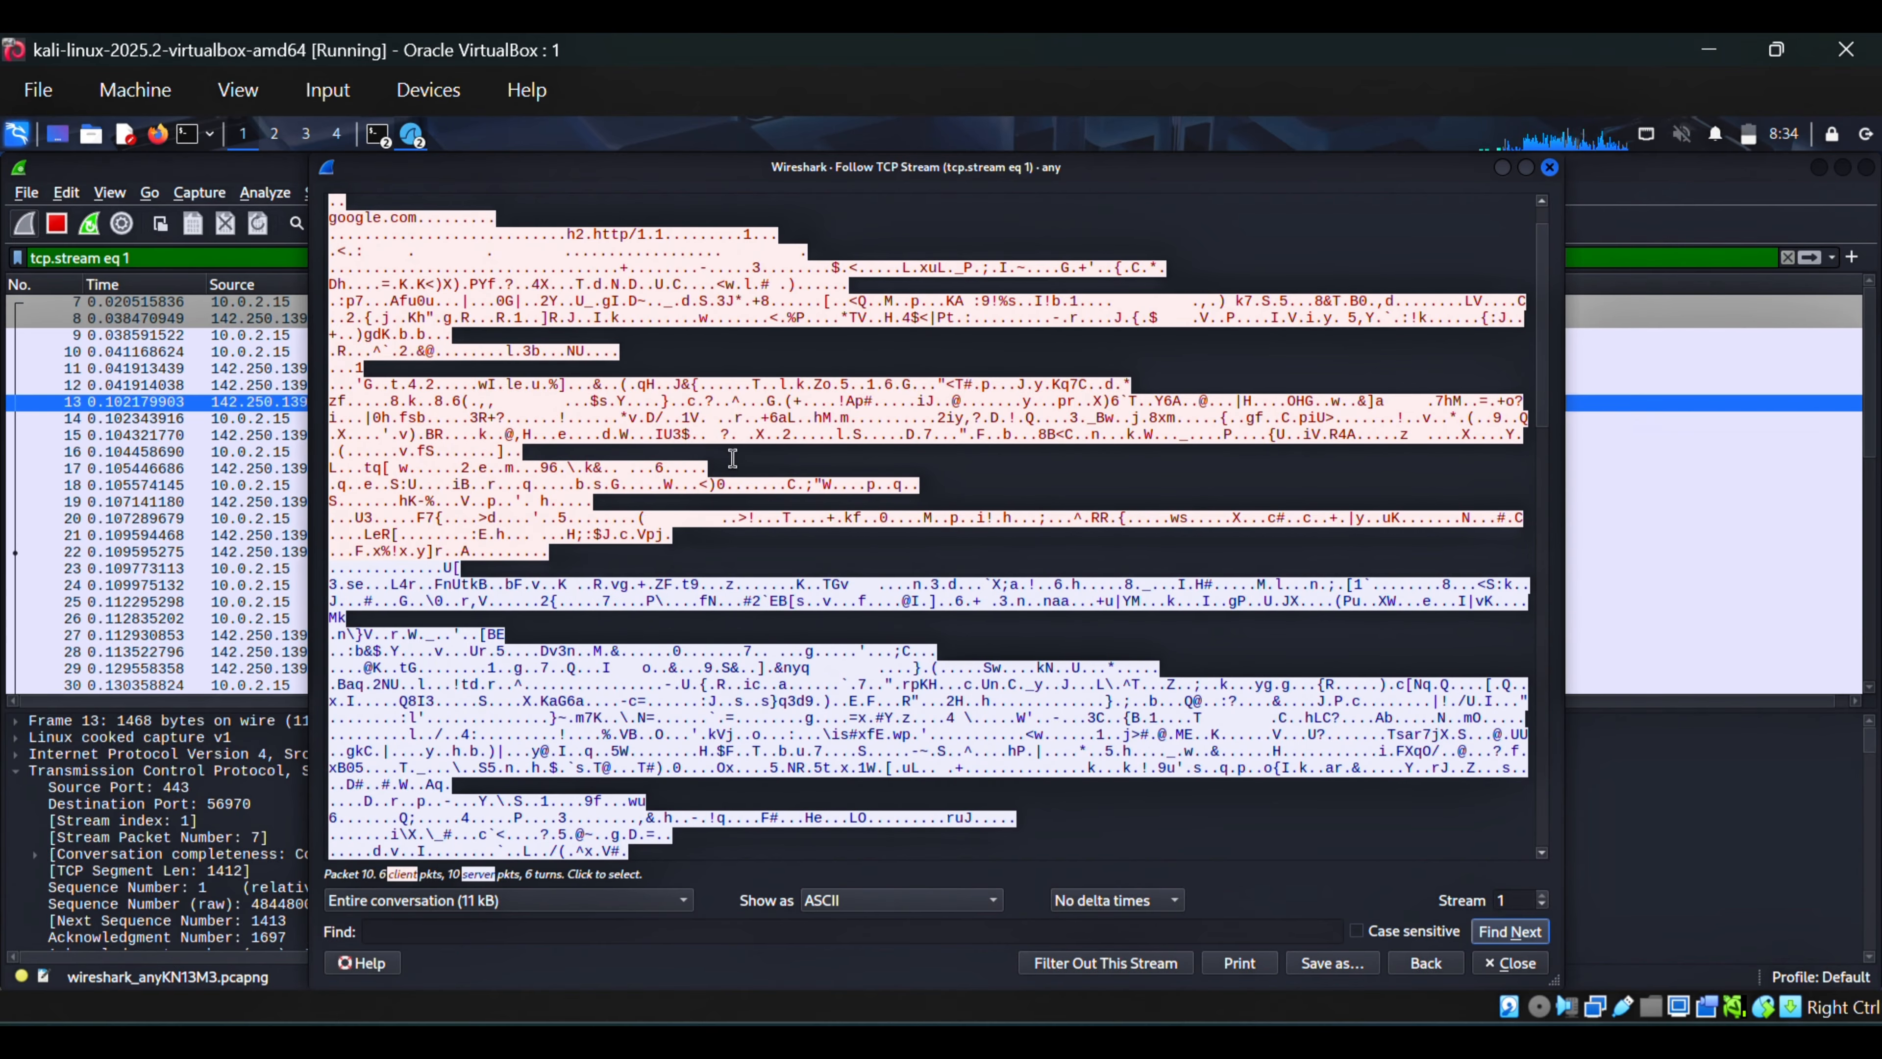
scroll(732, 458, up, 1)
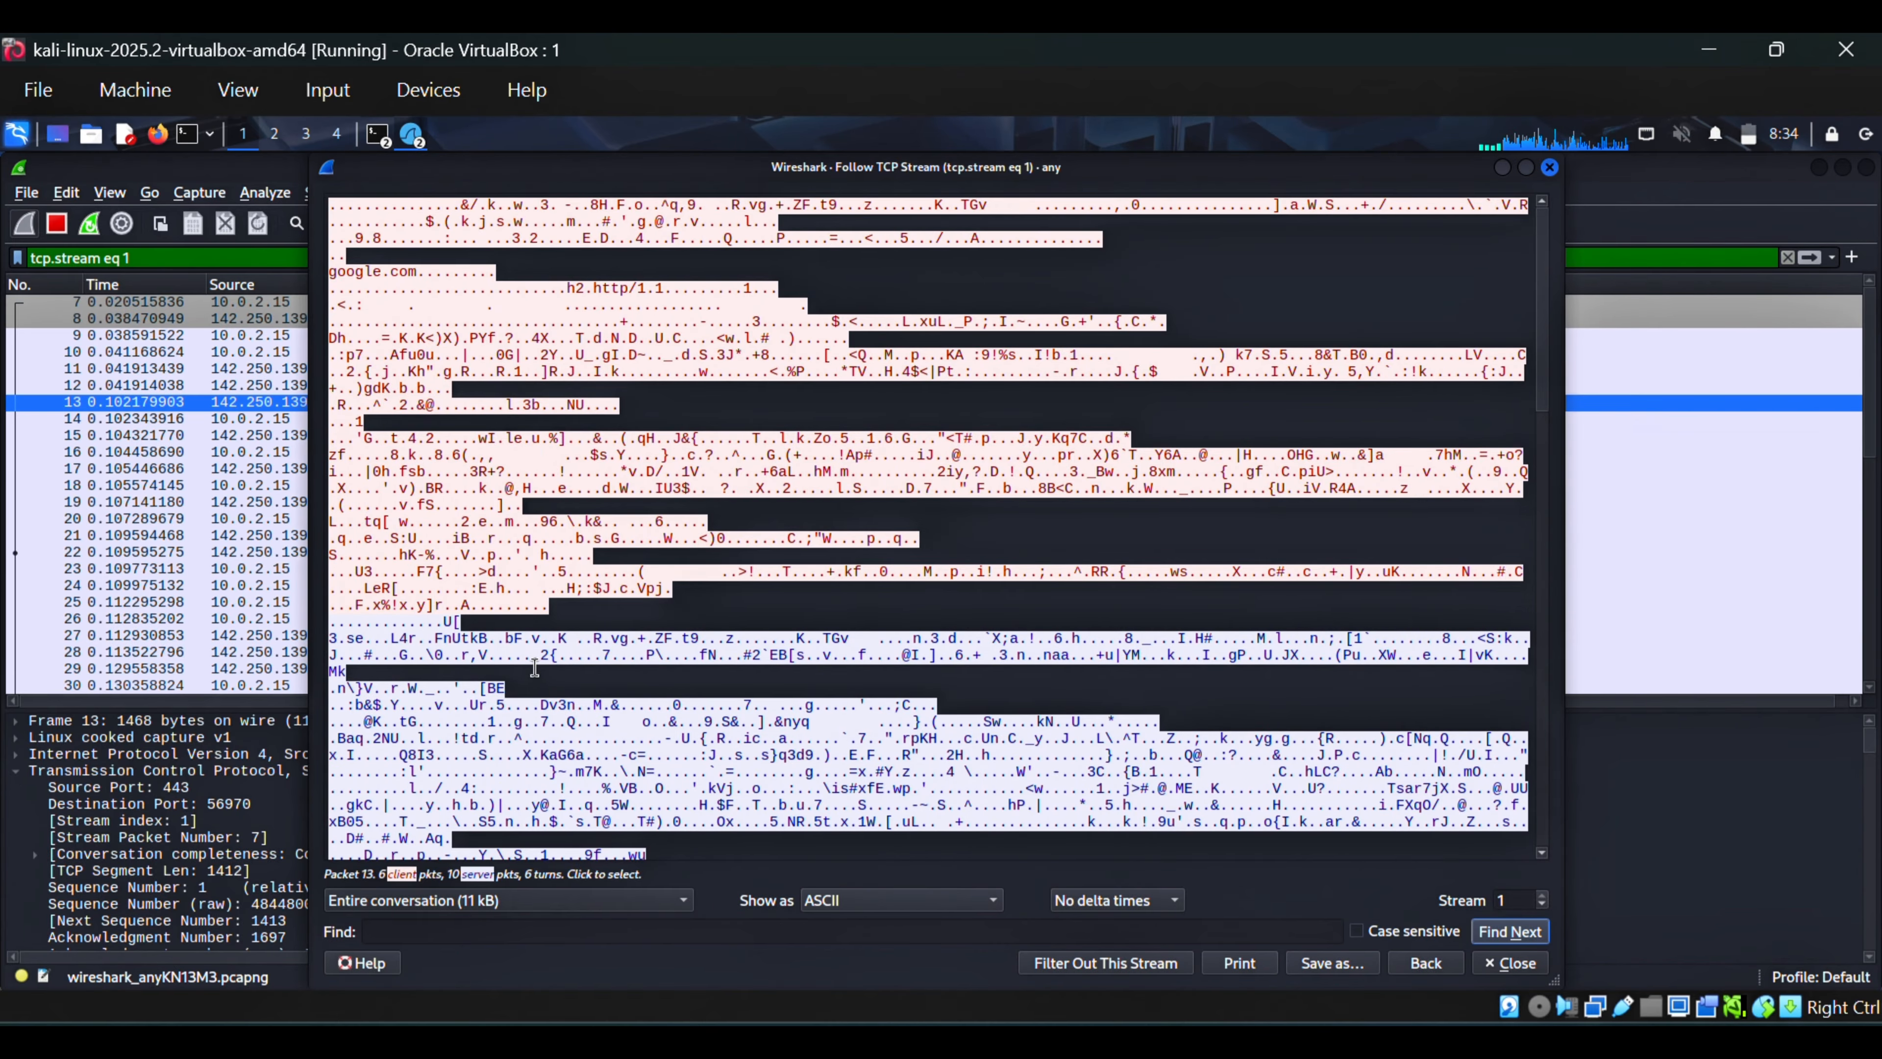
scroll(536, 667, down, 1)
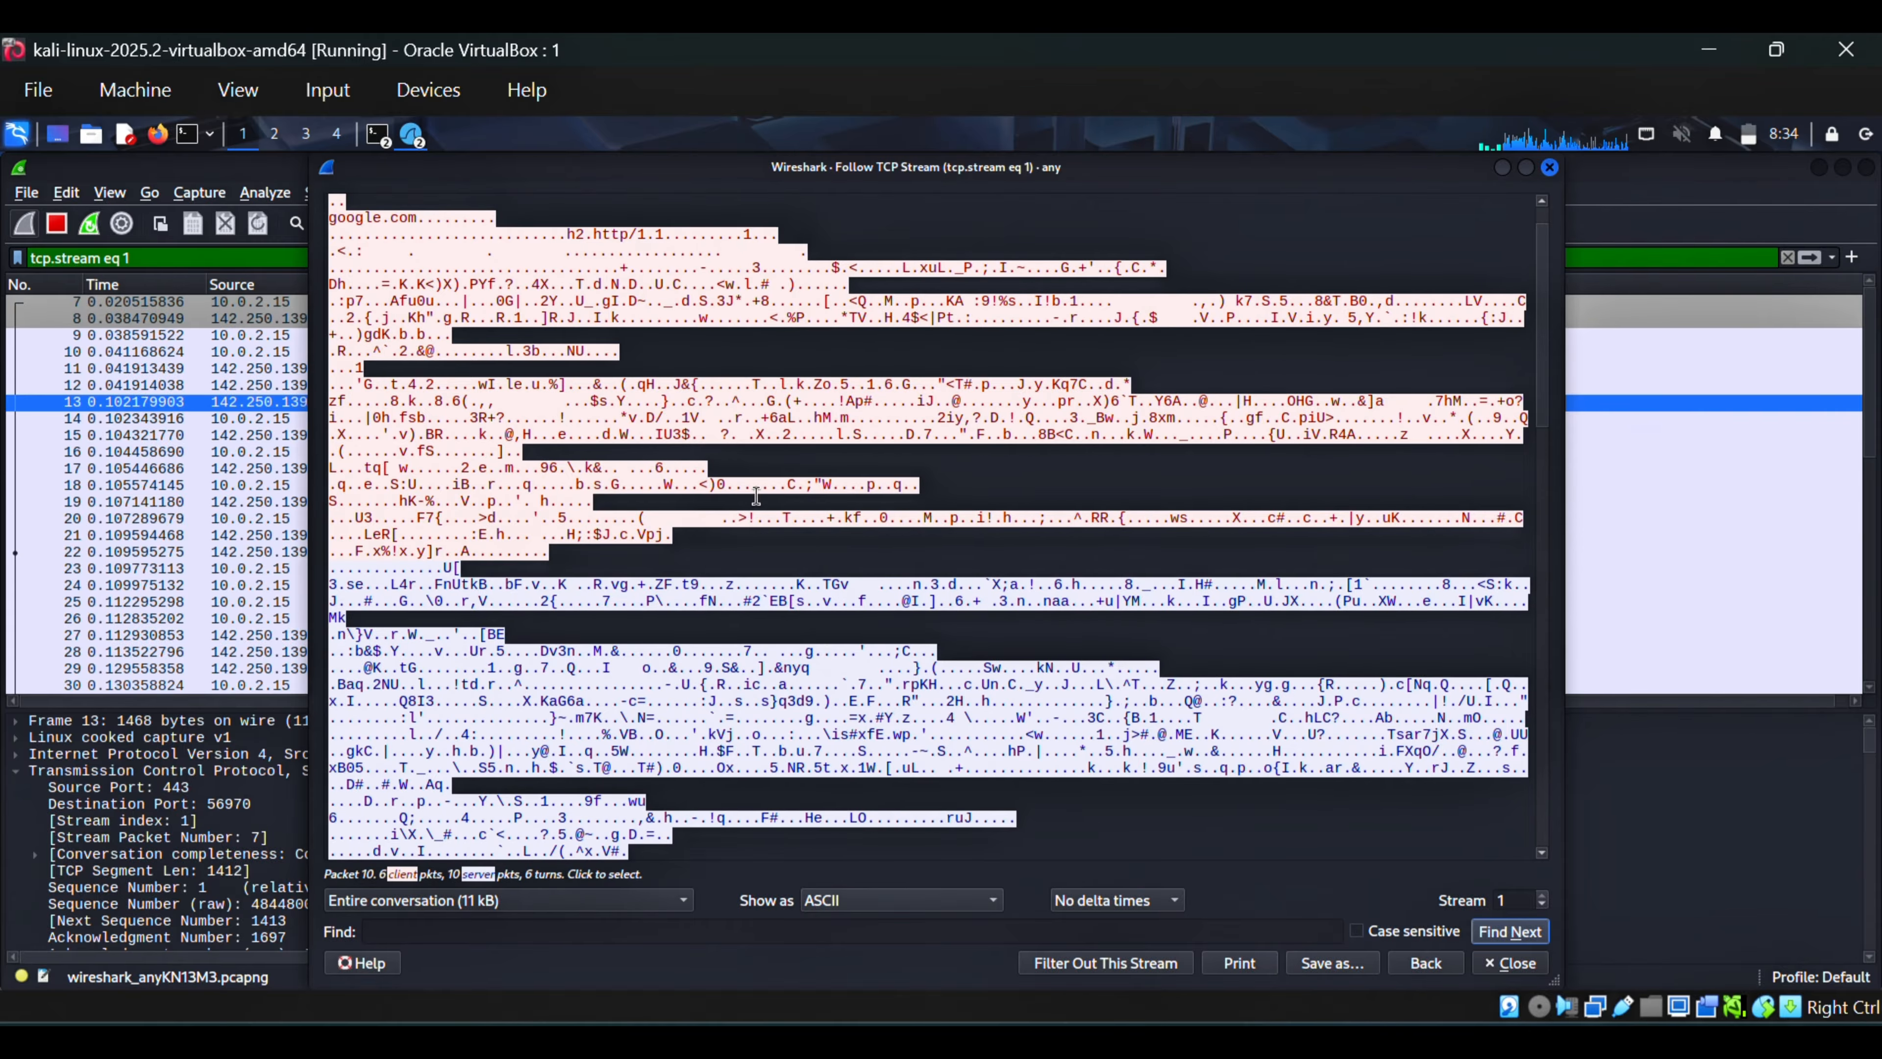
Step: Close the TCP stream window and expand the Server Hello packet's Transport Layer Security section to show its record layers
click(1551, 168)
double_click(112, 787)
click(178, 854)
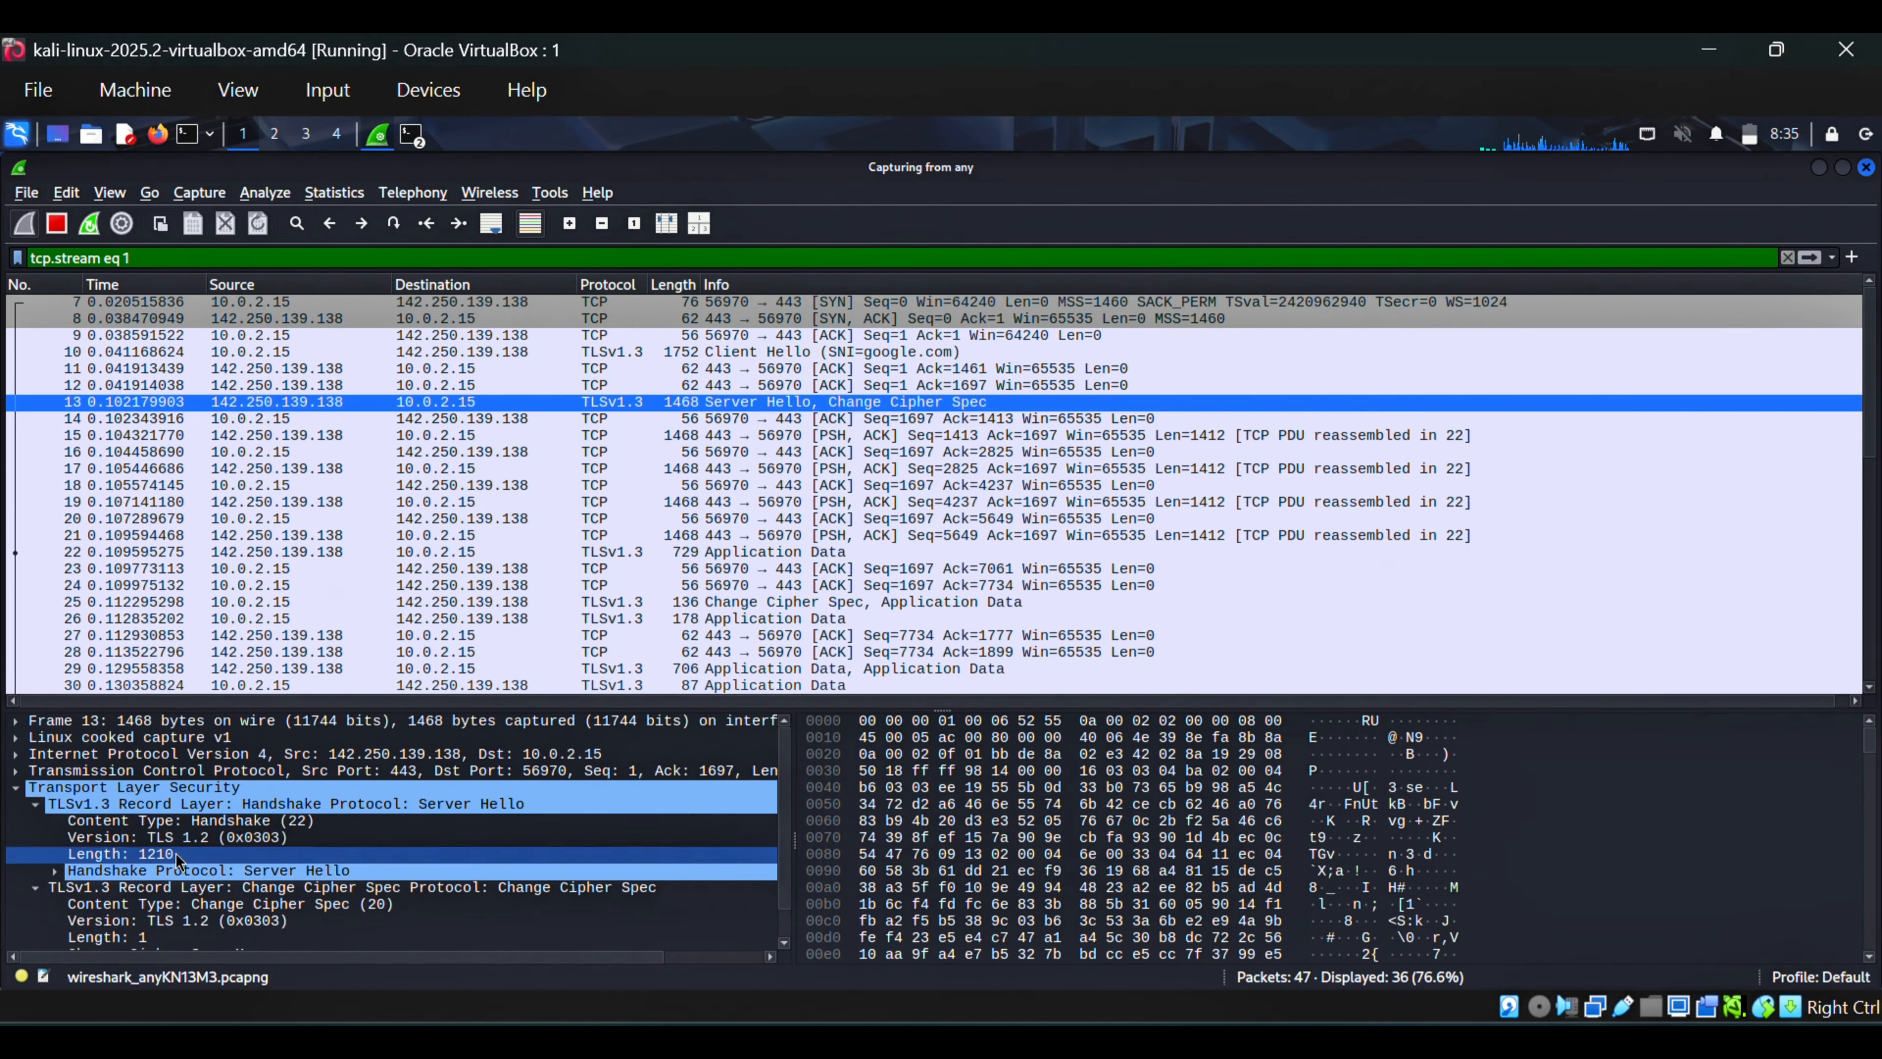
click(191, 889)
click(72, 805)
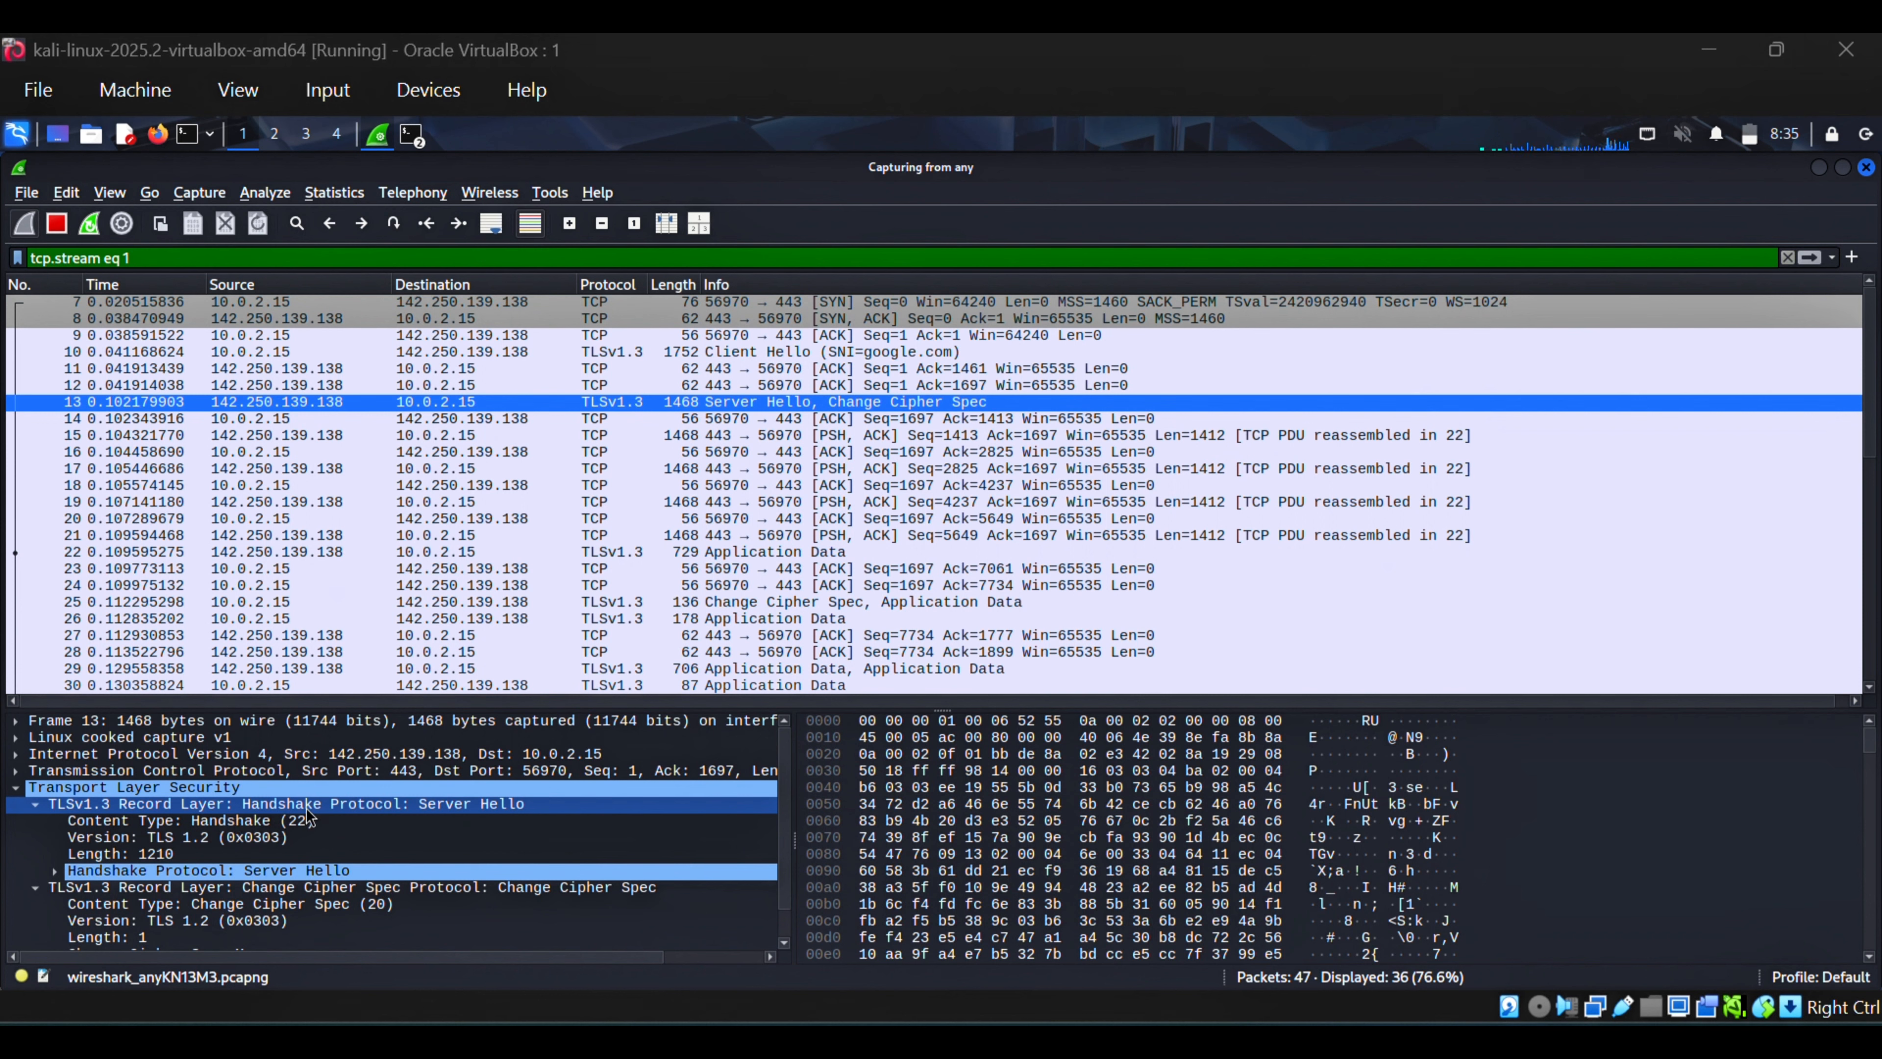
Step: Examine the content type, version and length of the Server Hello and Change Cipher Spec records, plus the TLS segment data
click(355, 820)
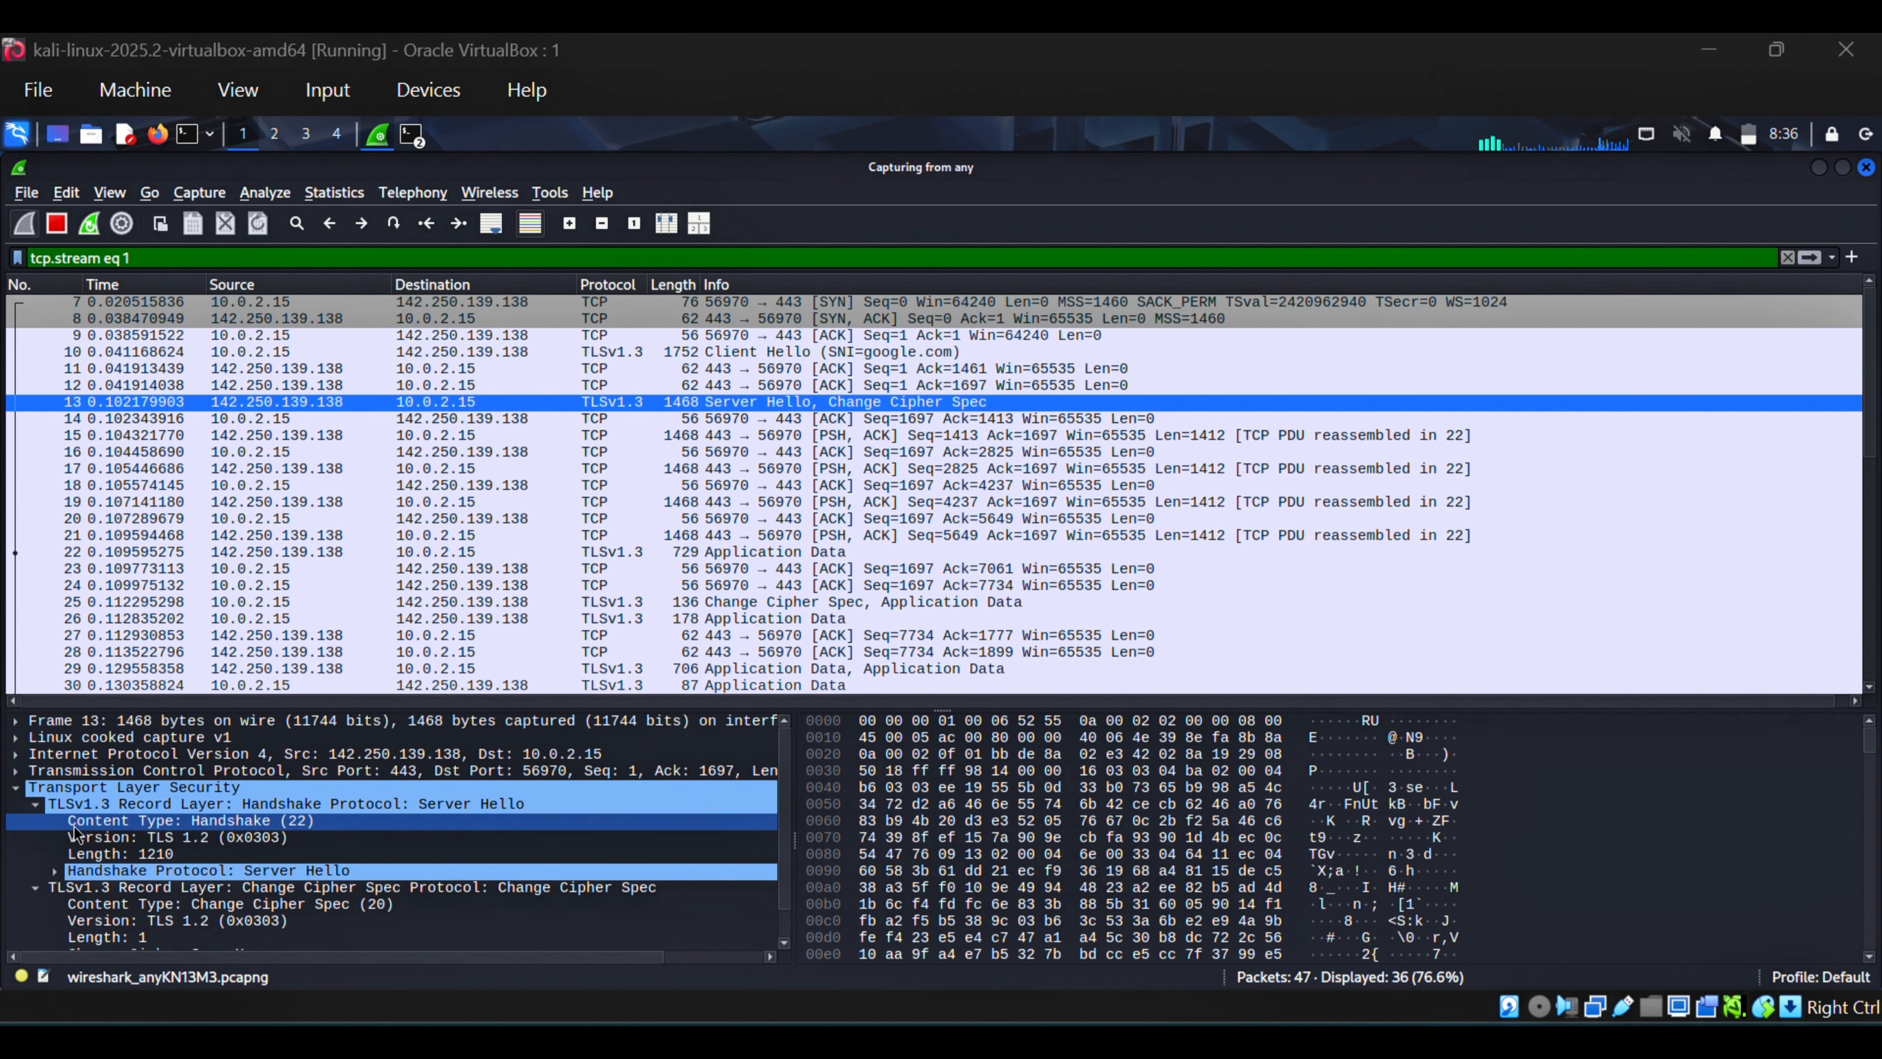
click(165, 837)
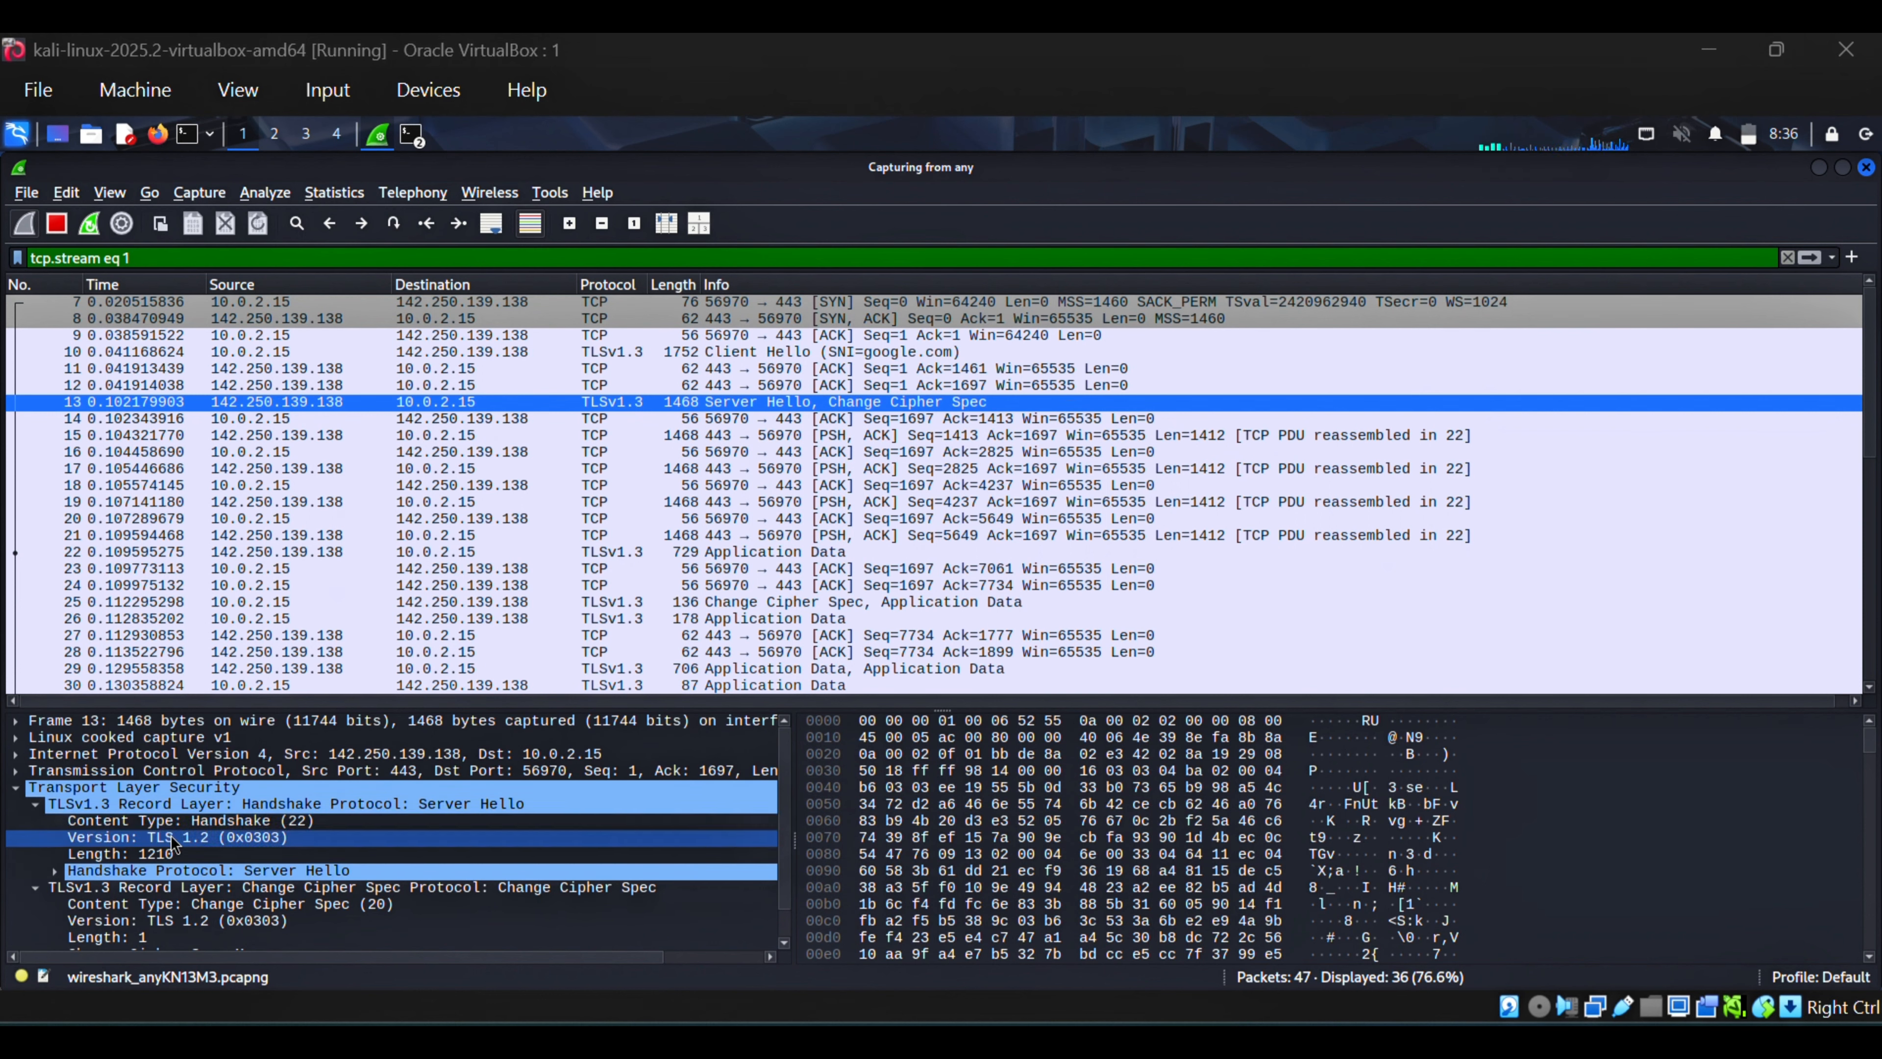
click(135, 855)
click(187, 838)
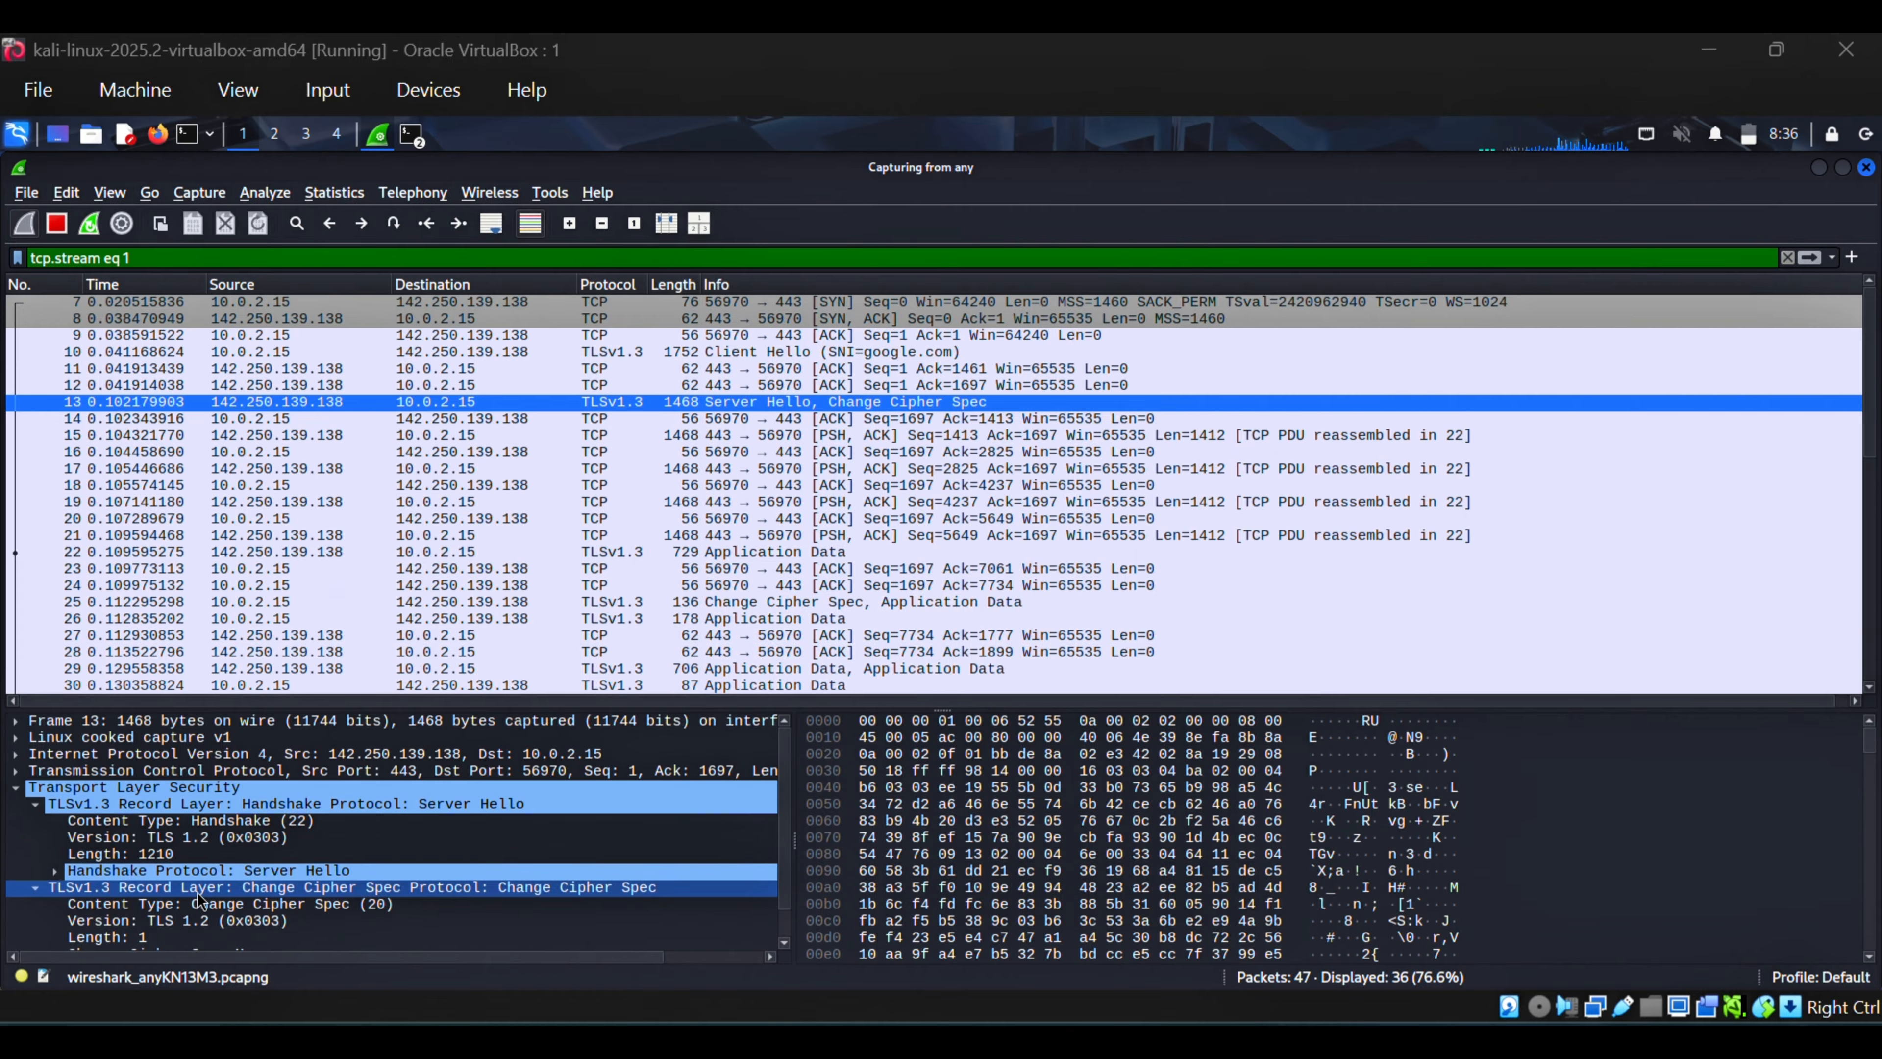
click(367, 905)
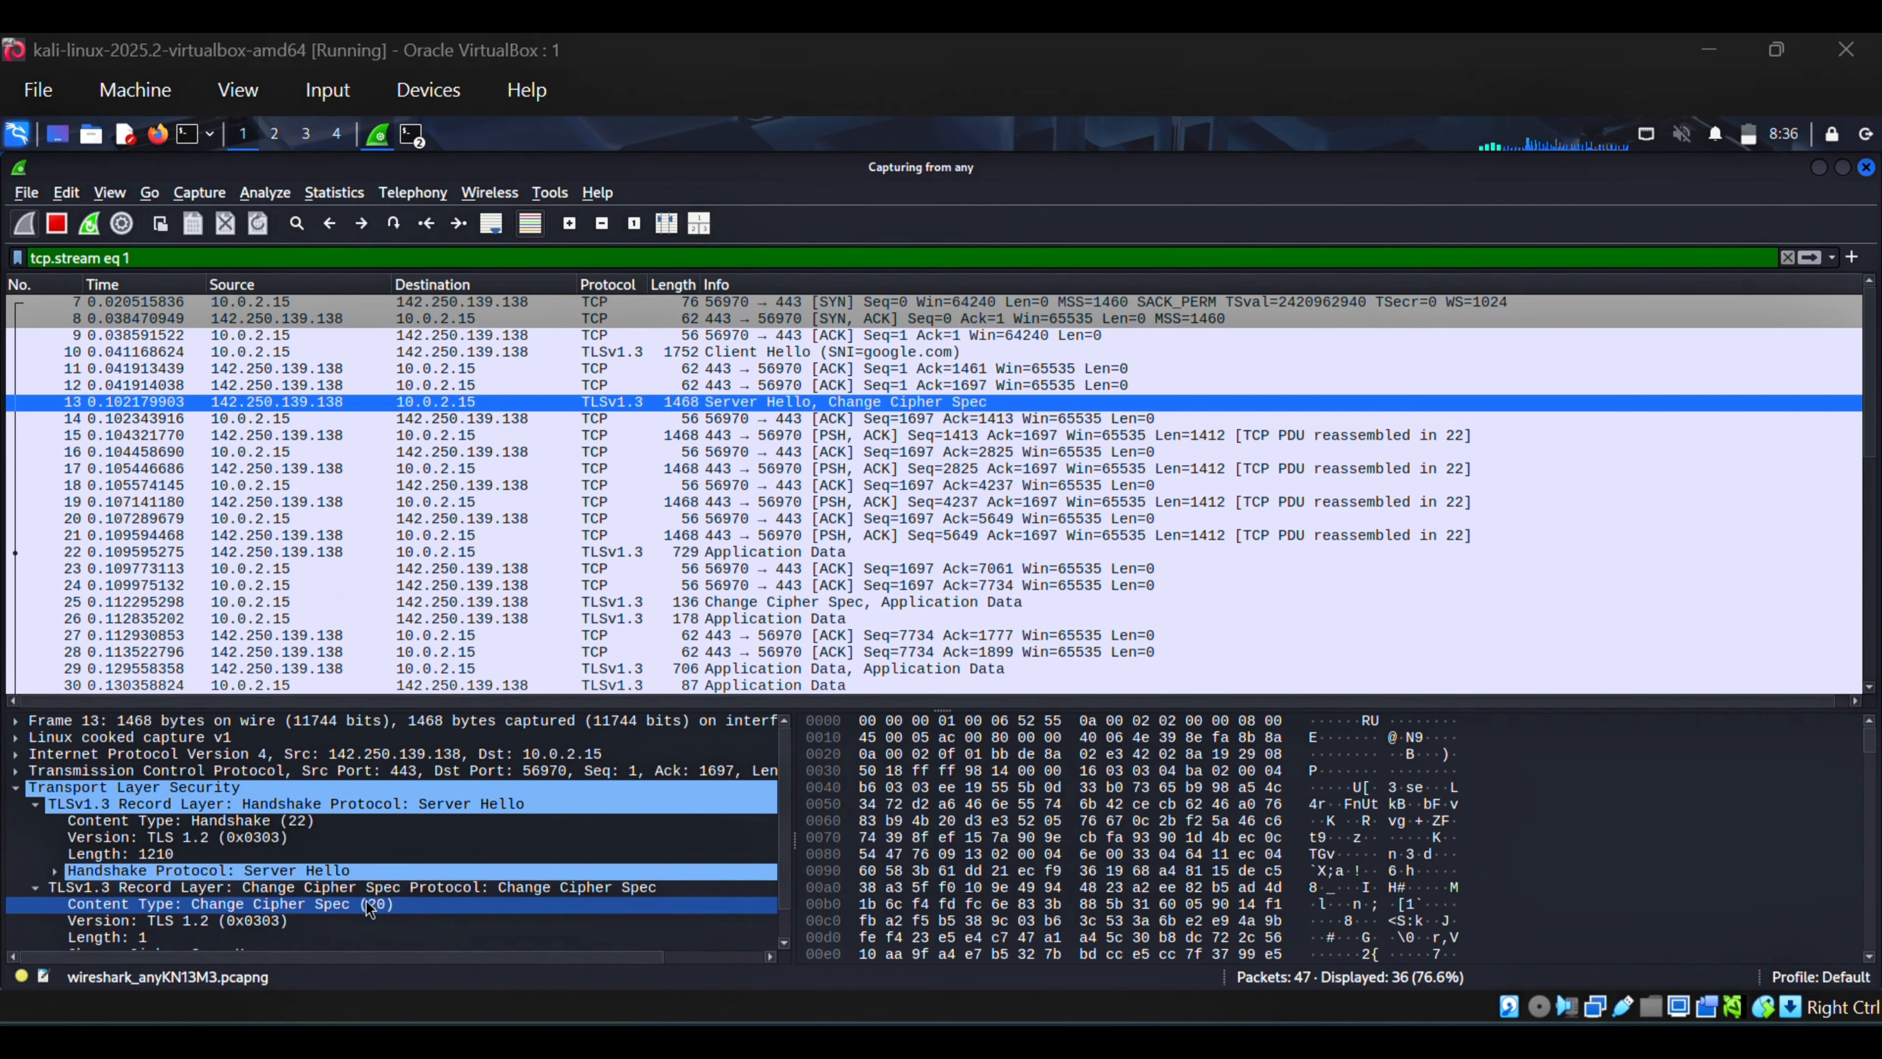
click(271, 921)
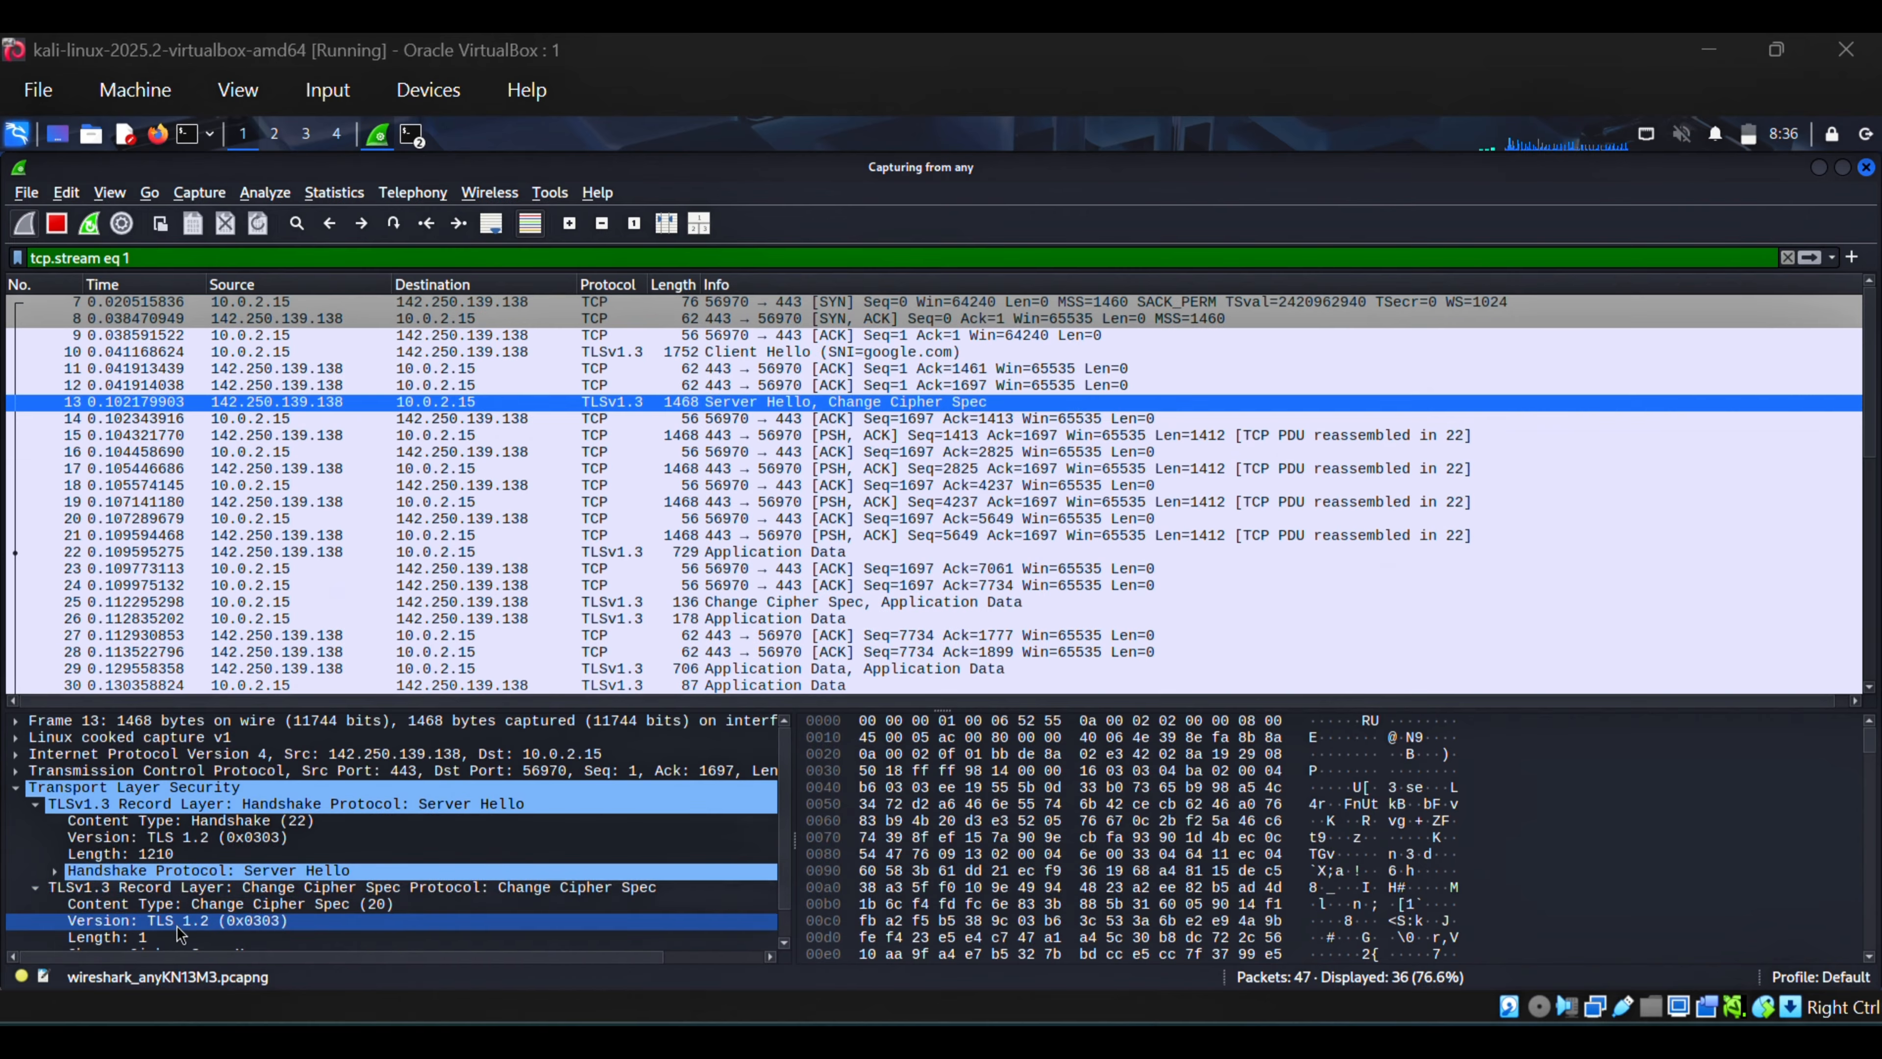
scroll(227, 931, down, 1)
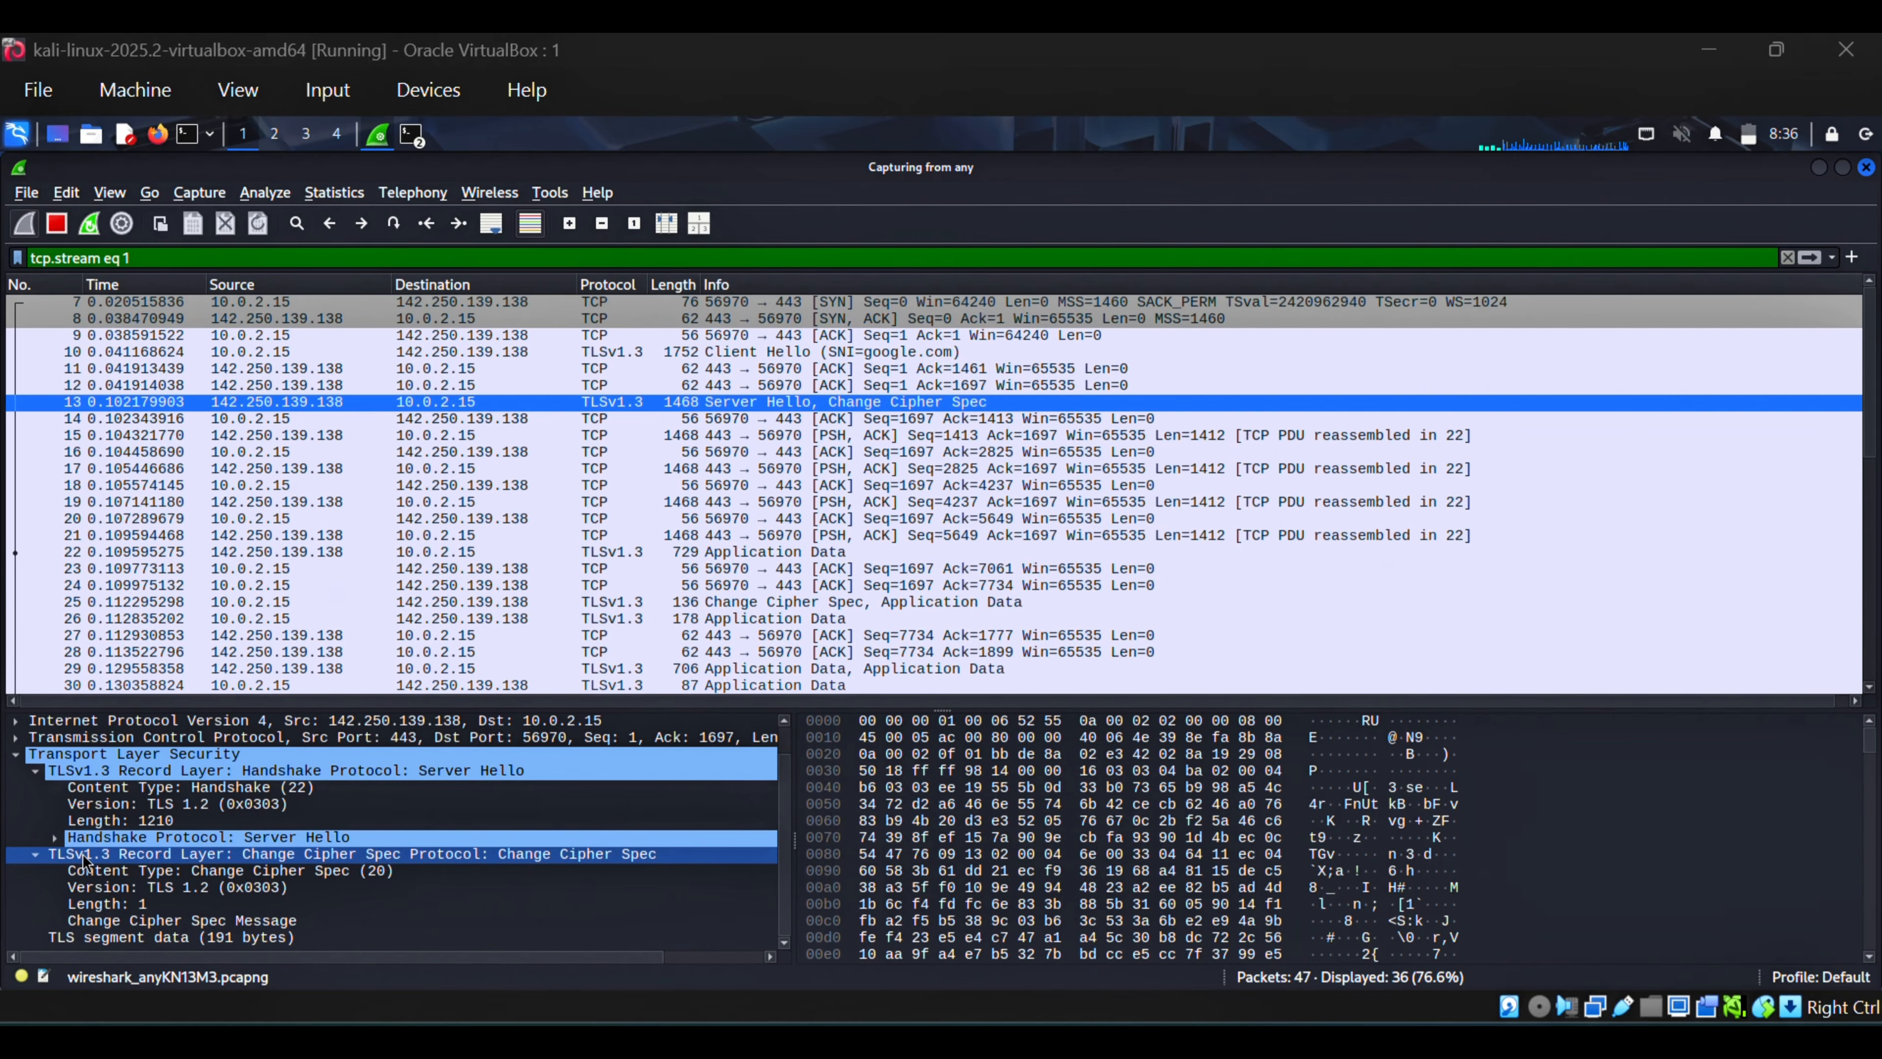
click(129, 939)
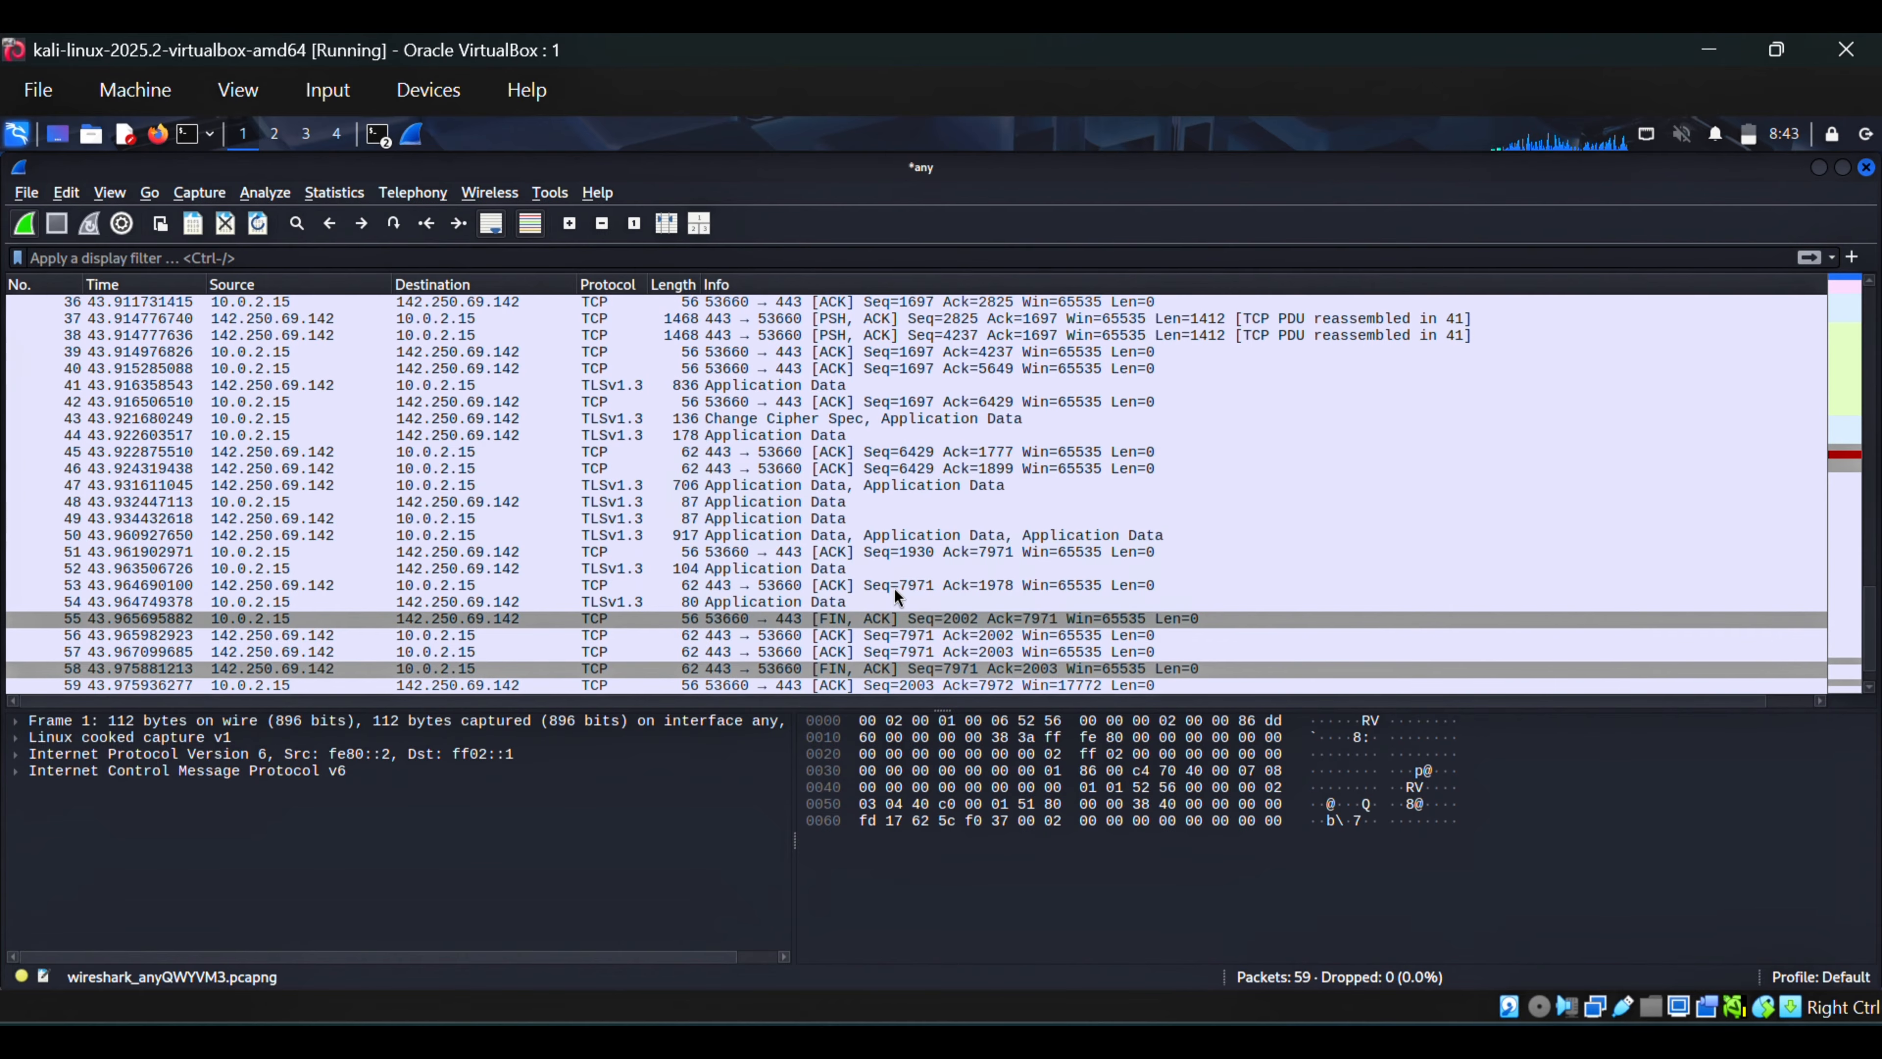
Step: Start a fresh packet capture on the "any" device and dismiss the promiscuous mode notice
click(894, 588)
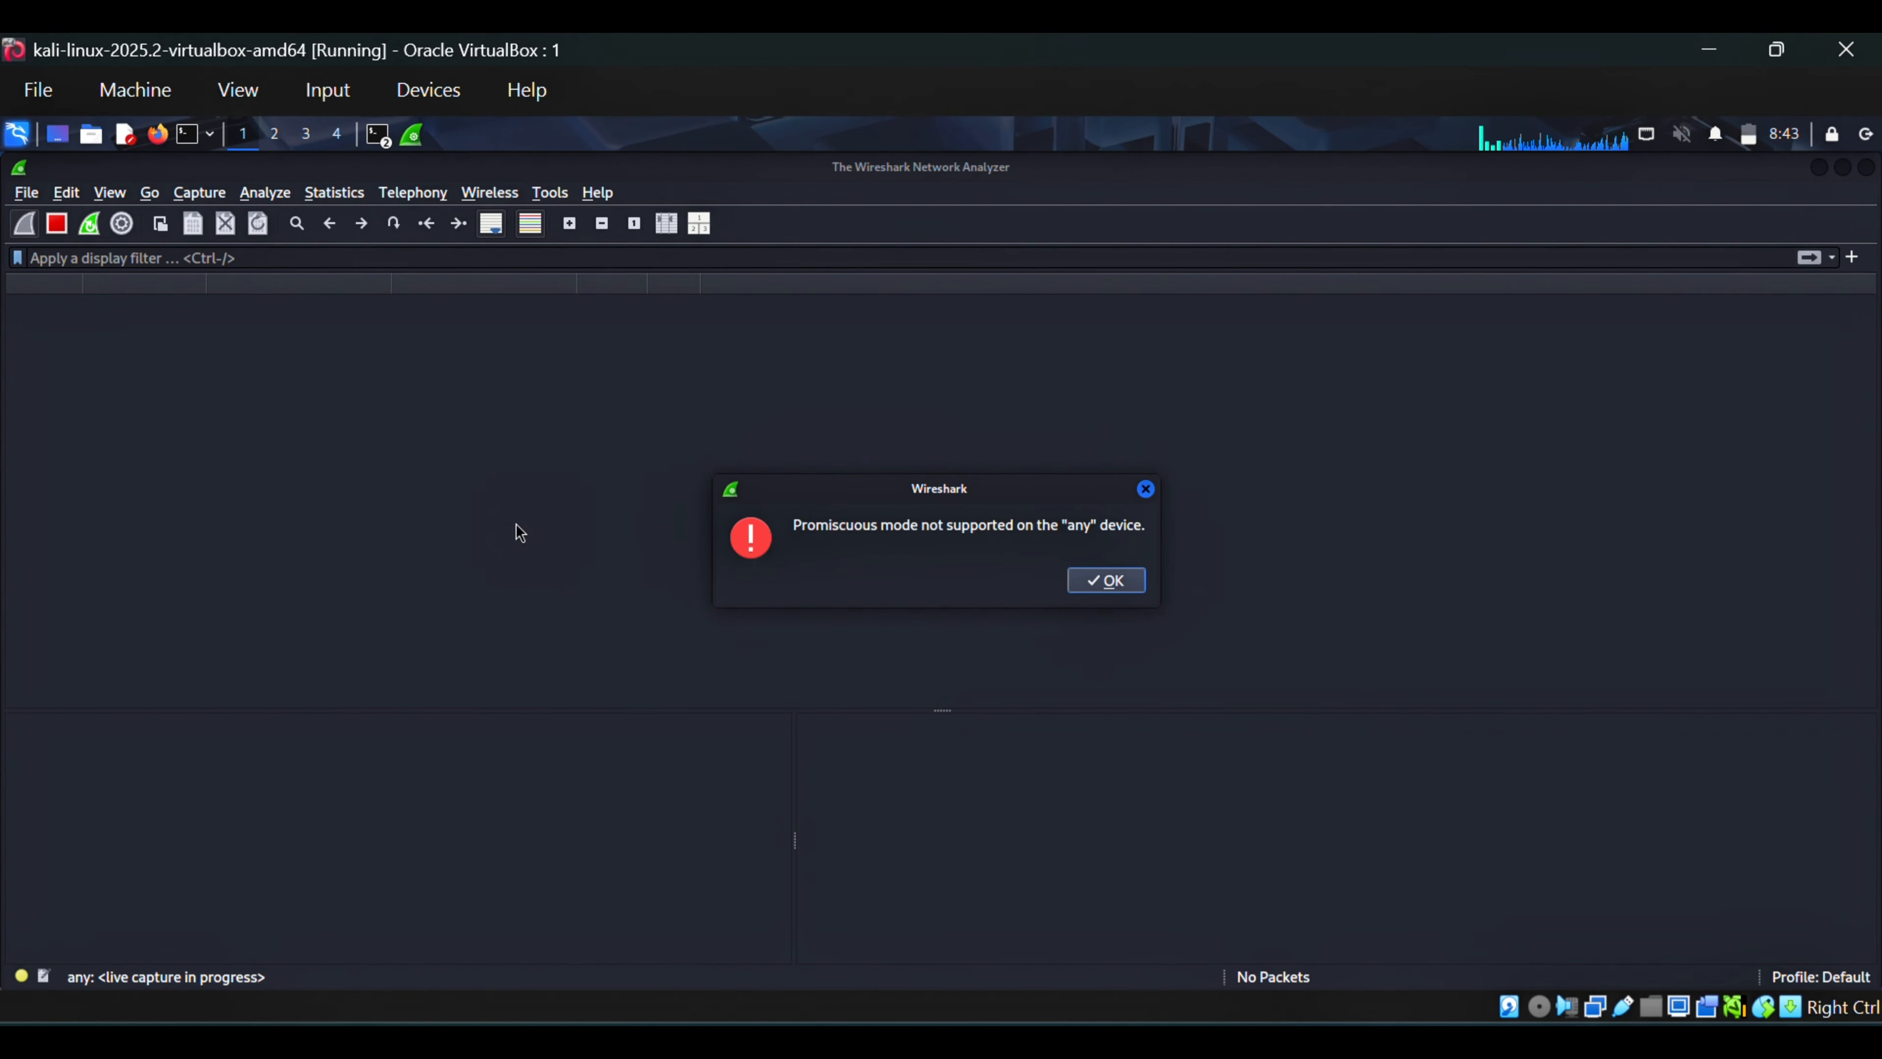
click(1106, 580)
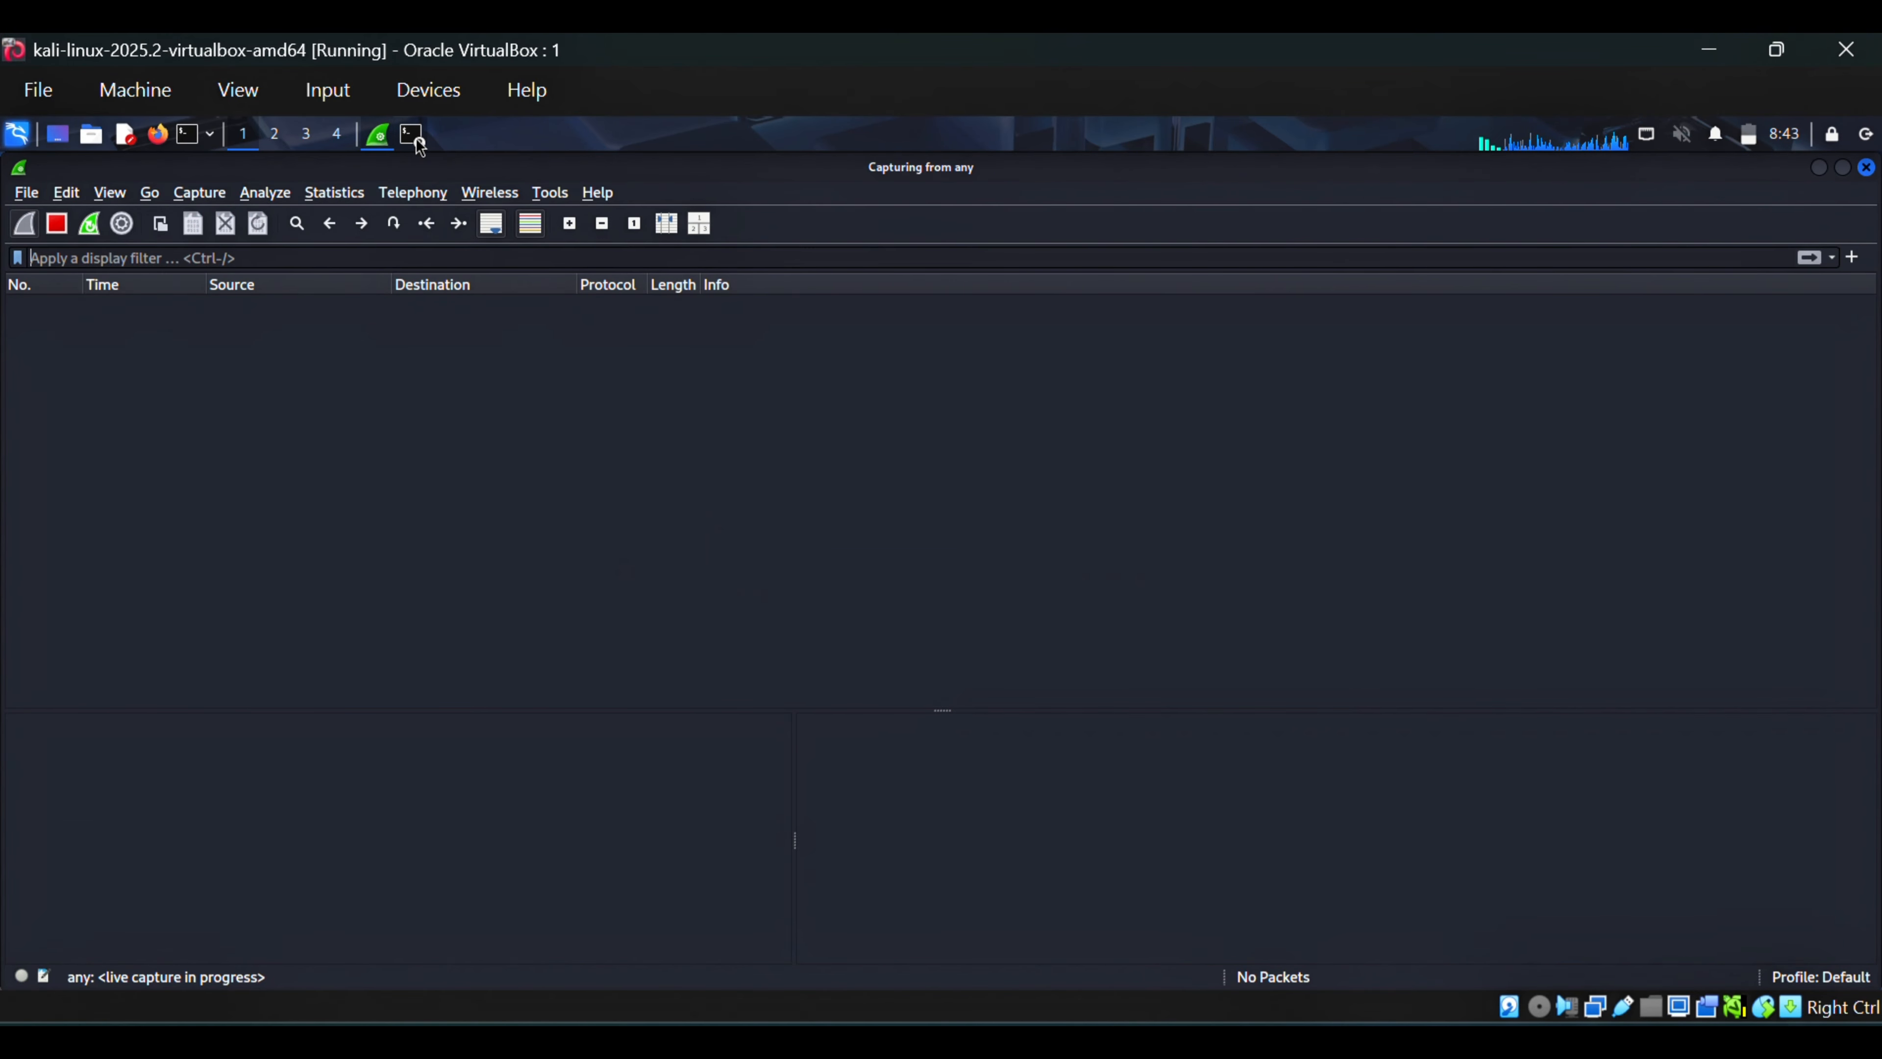
click(418, 144)
click(468, 208)
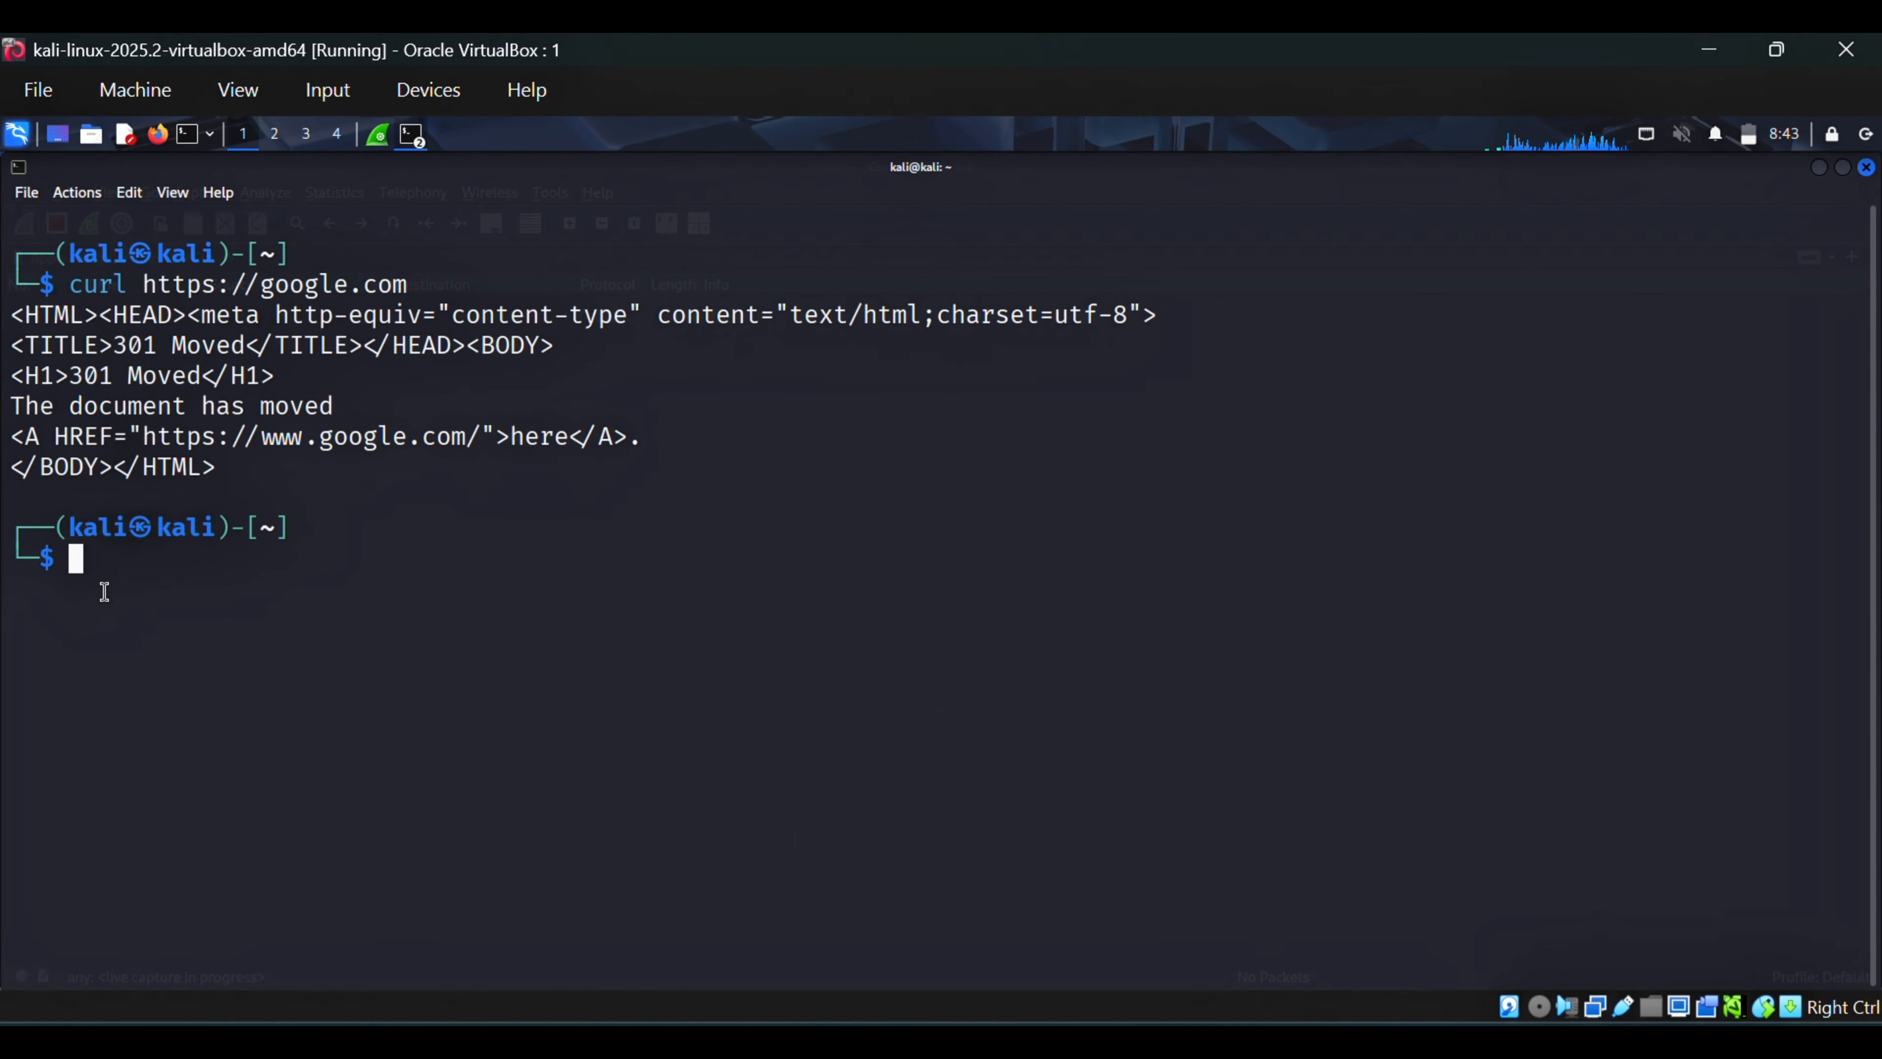
key(ctrl+shift+v)
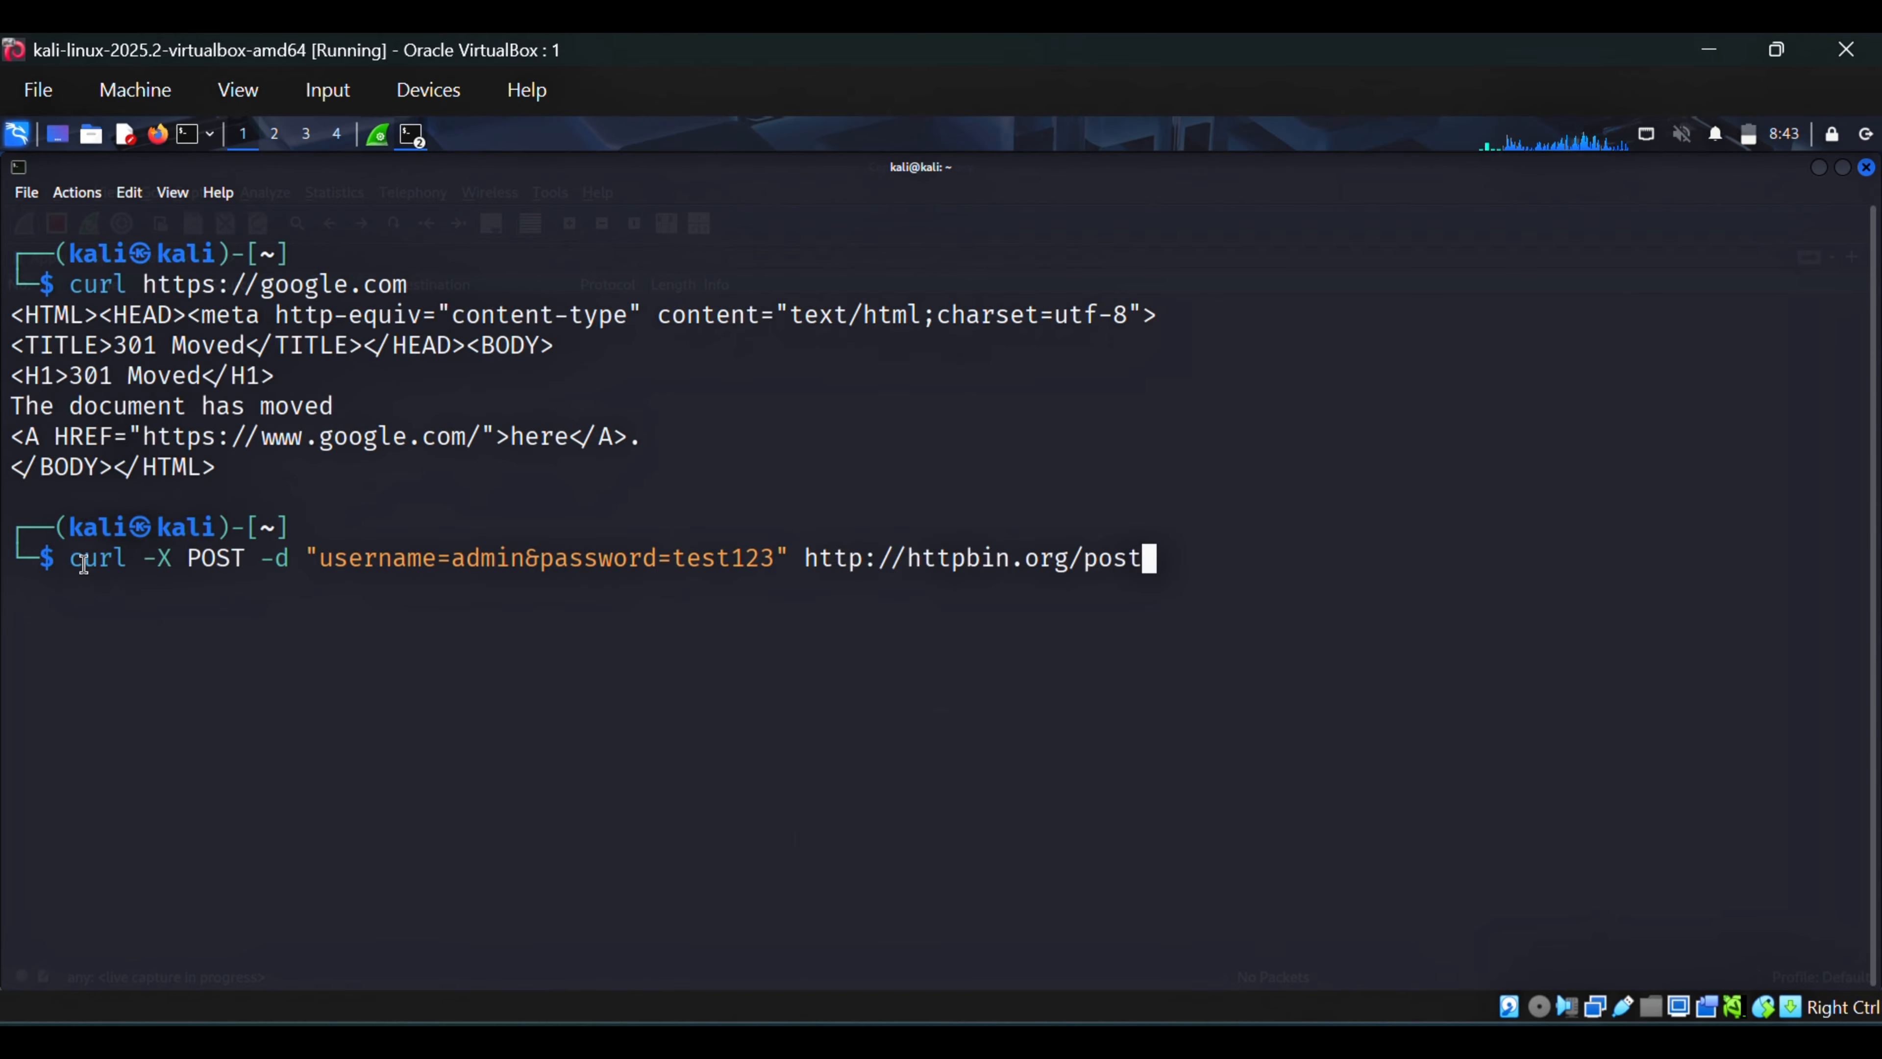
Step: Review the parts of the curl command: POST method, -d option, username and password fields, and the httpbin.org/post address
double_click(88, 565)
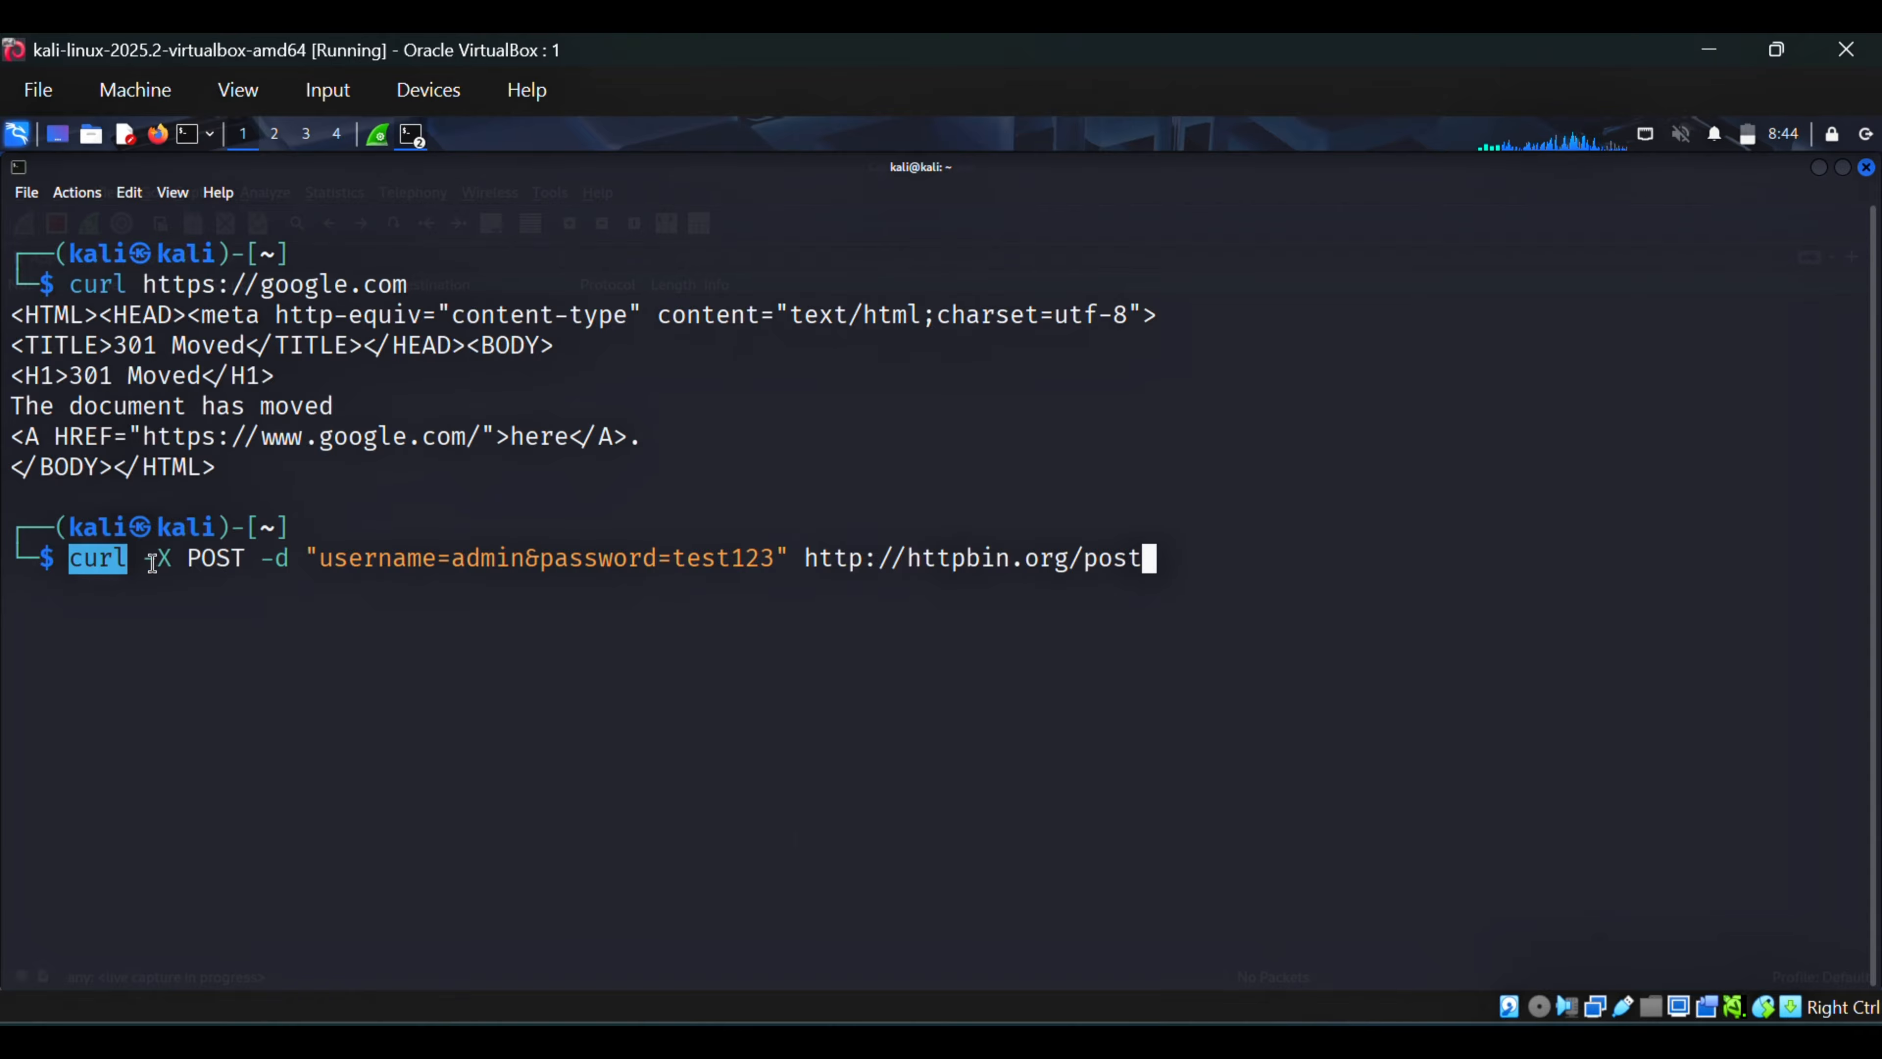
double_click(201, 557)
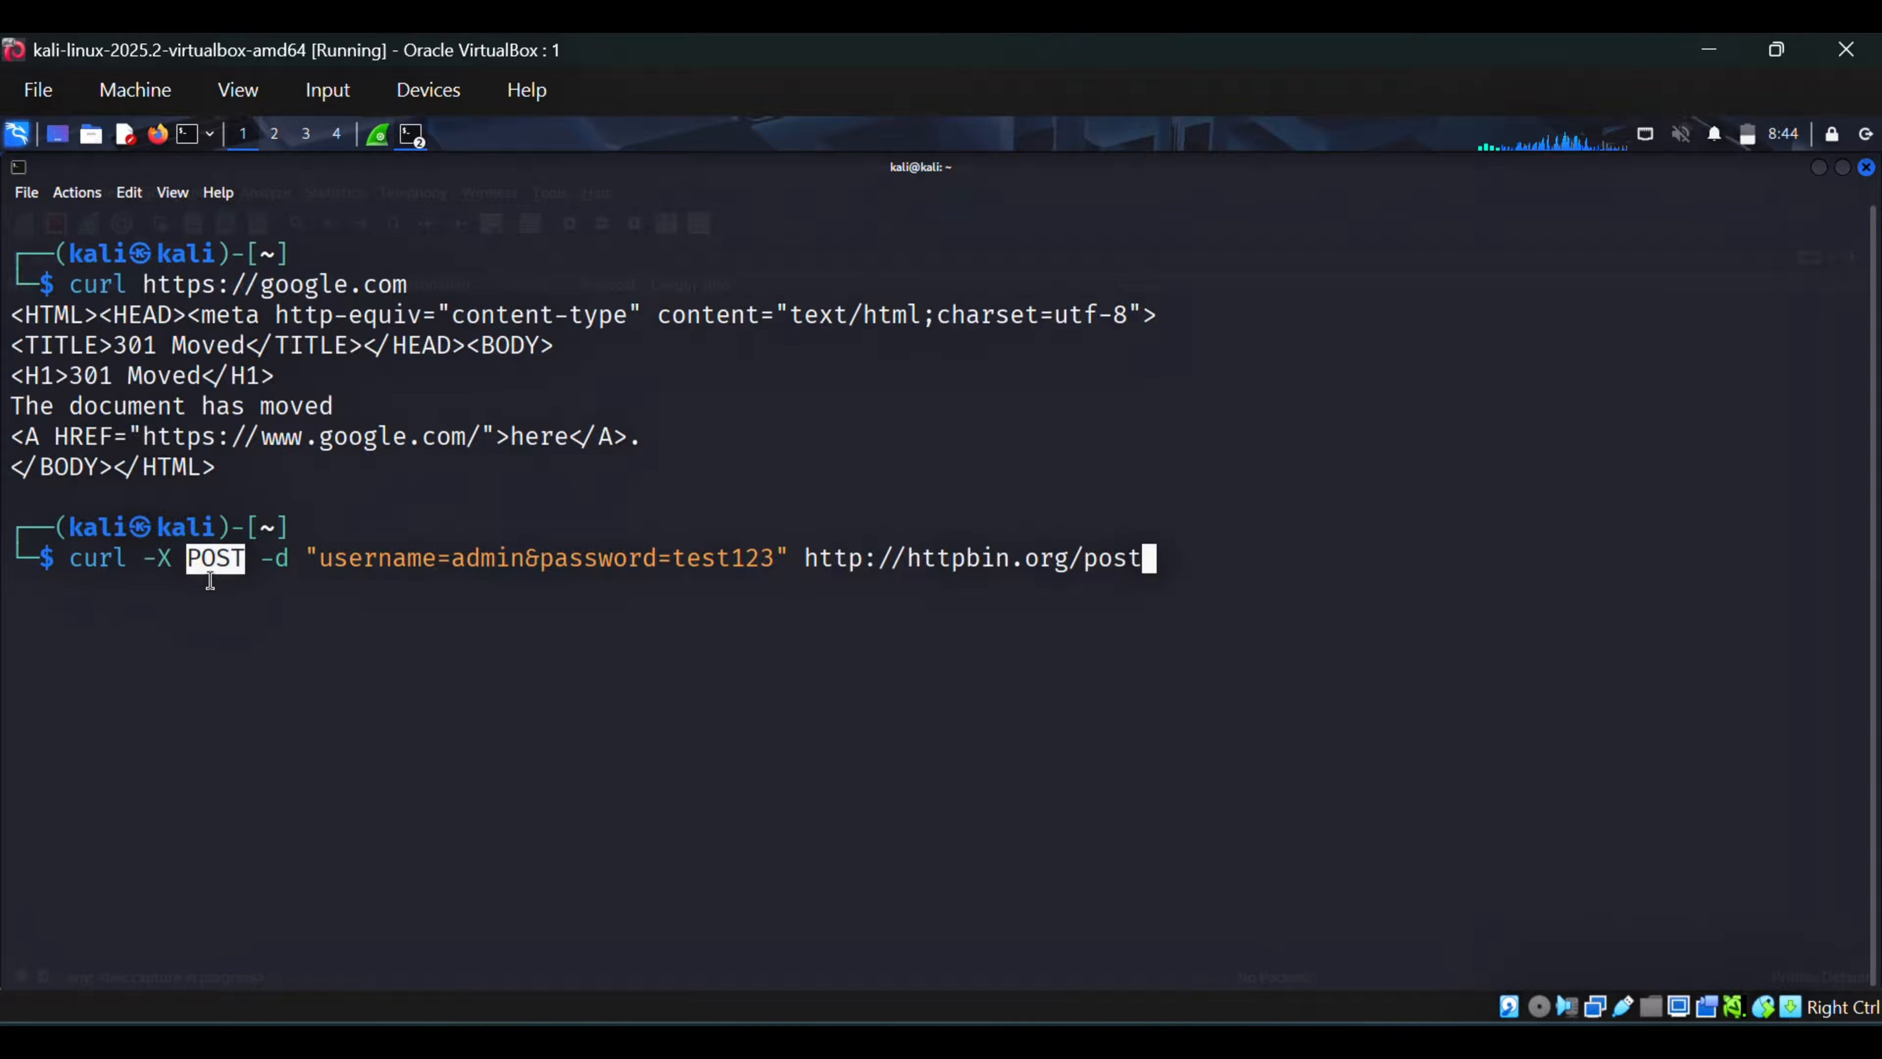
double_click(280, 559)
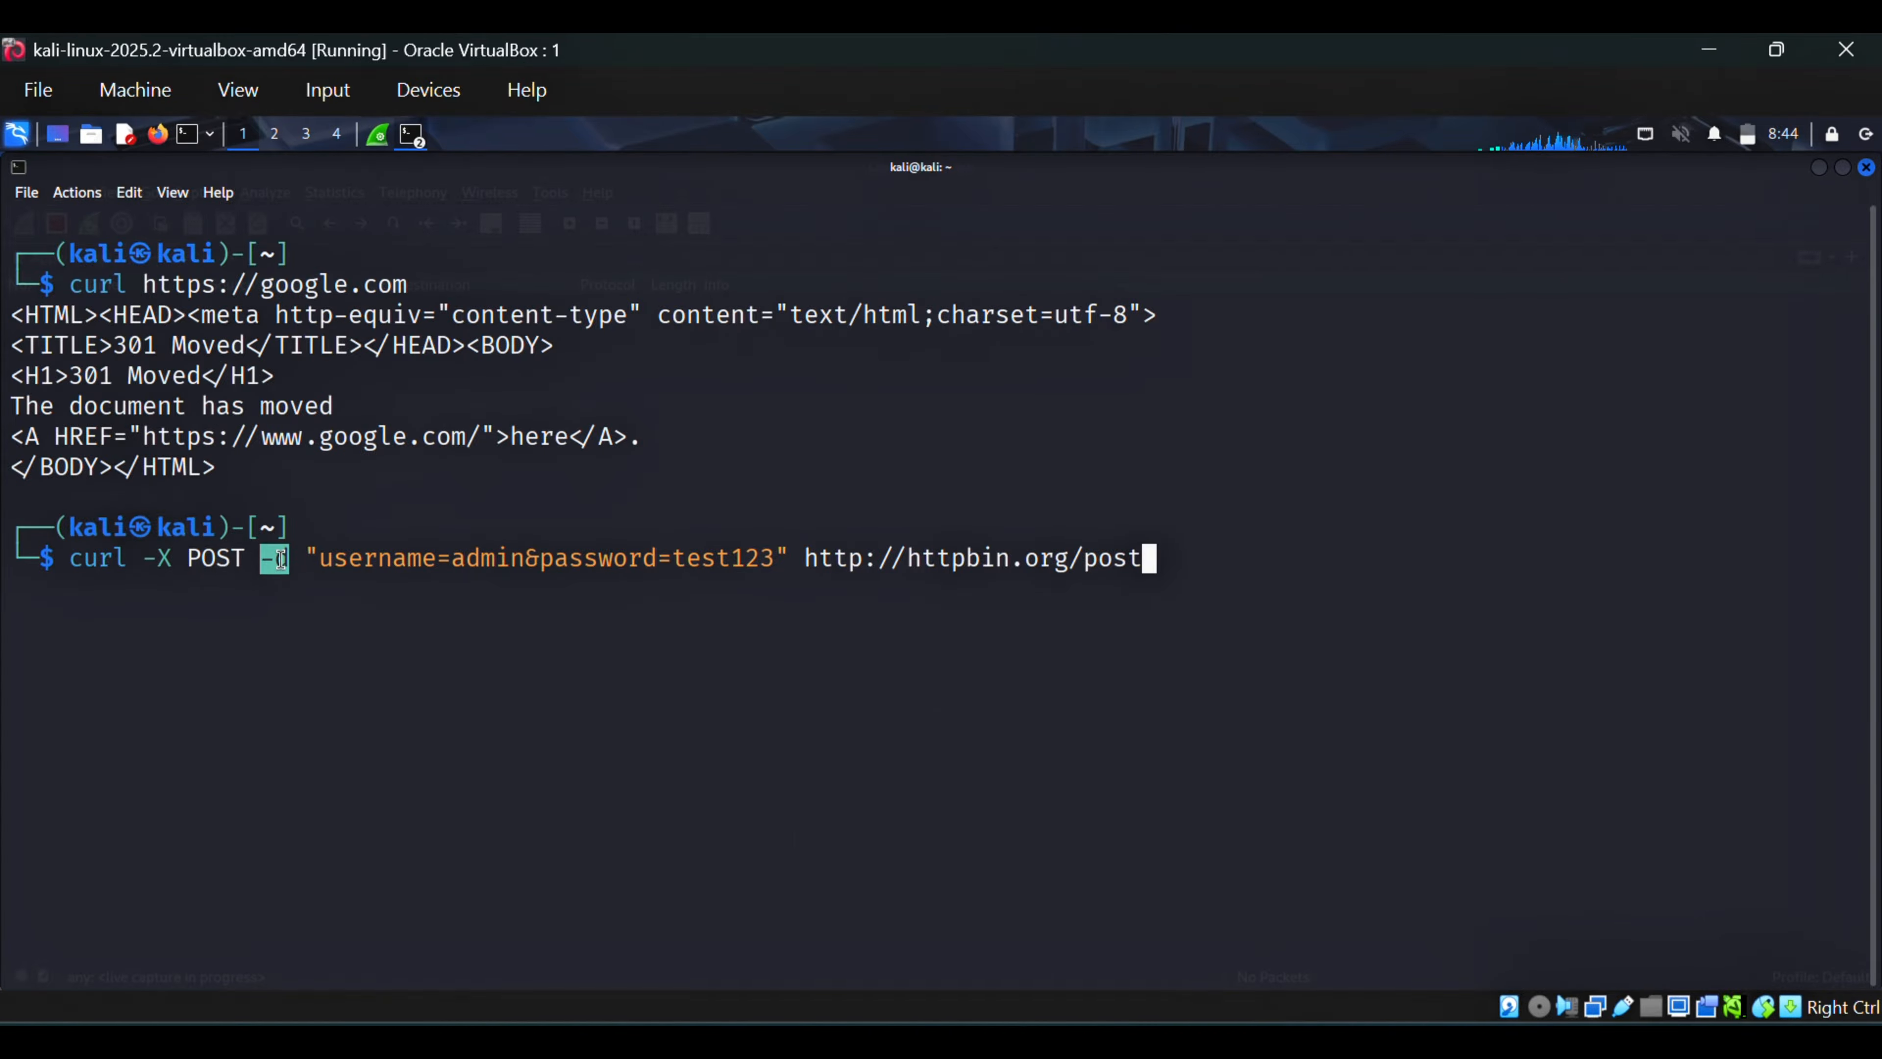
click(367, 559)
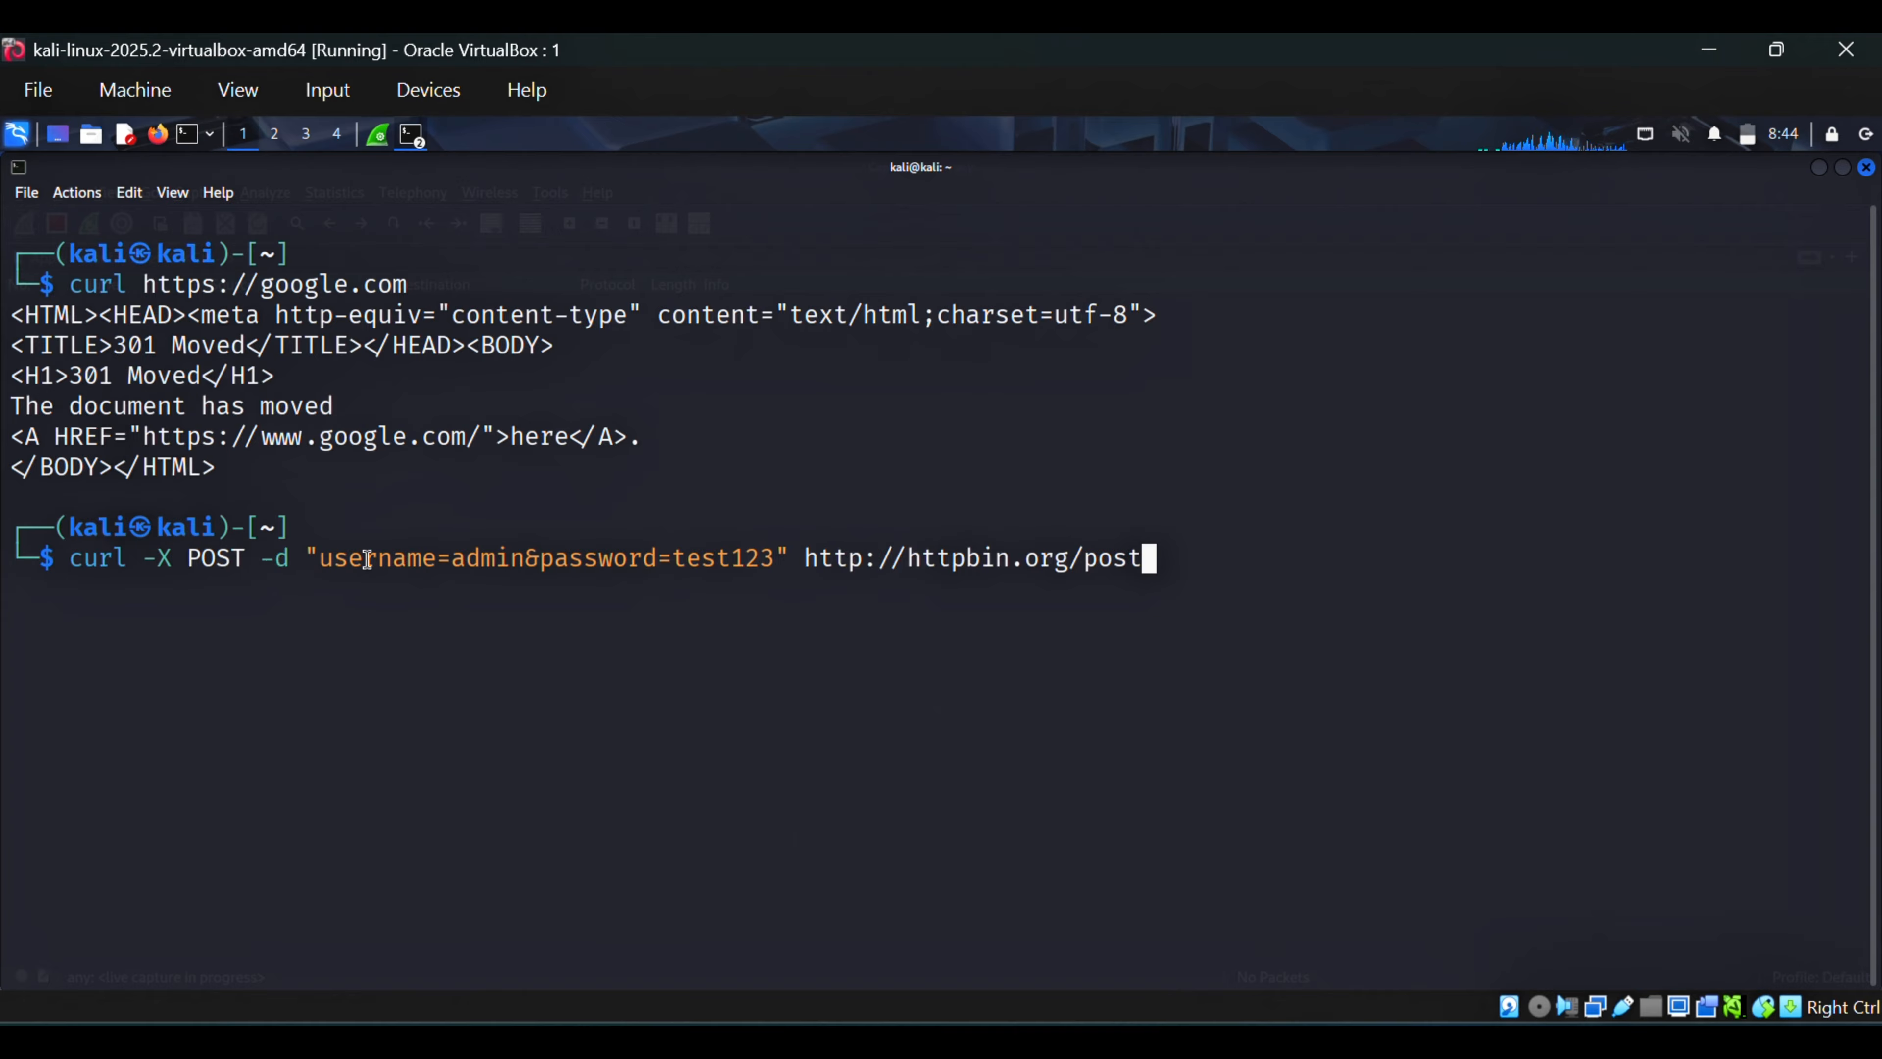
double_click(367, 557)
double_click(500, 560)
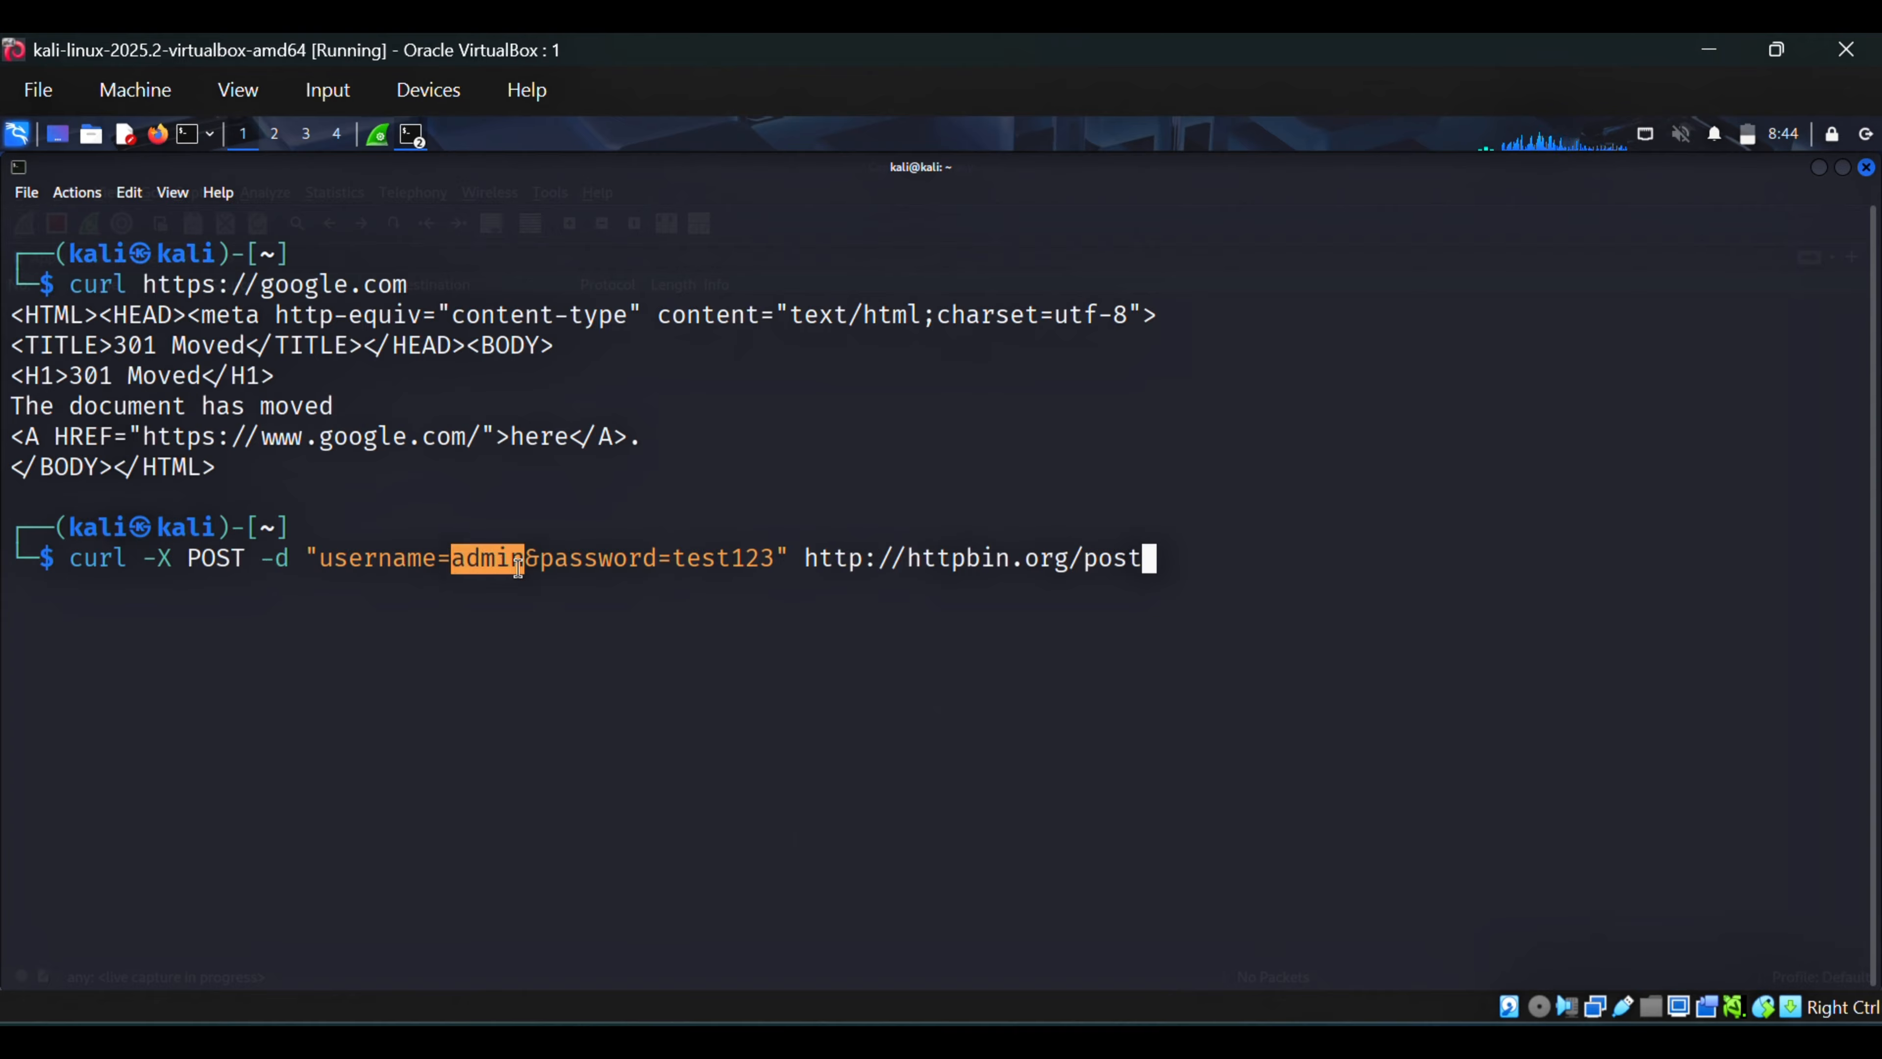
double_click(589, 560)
double_click(732, 560)
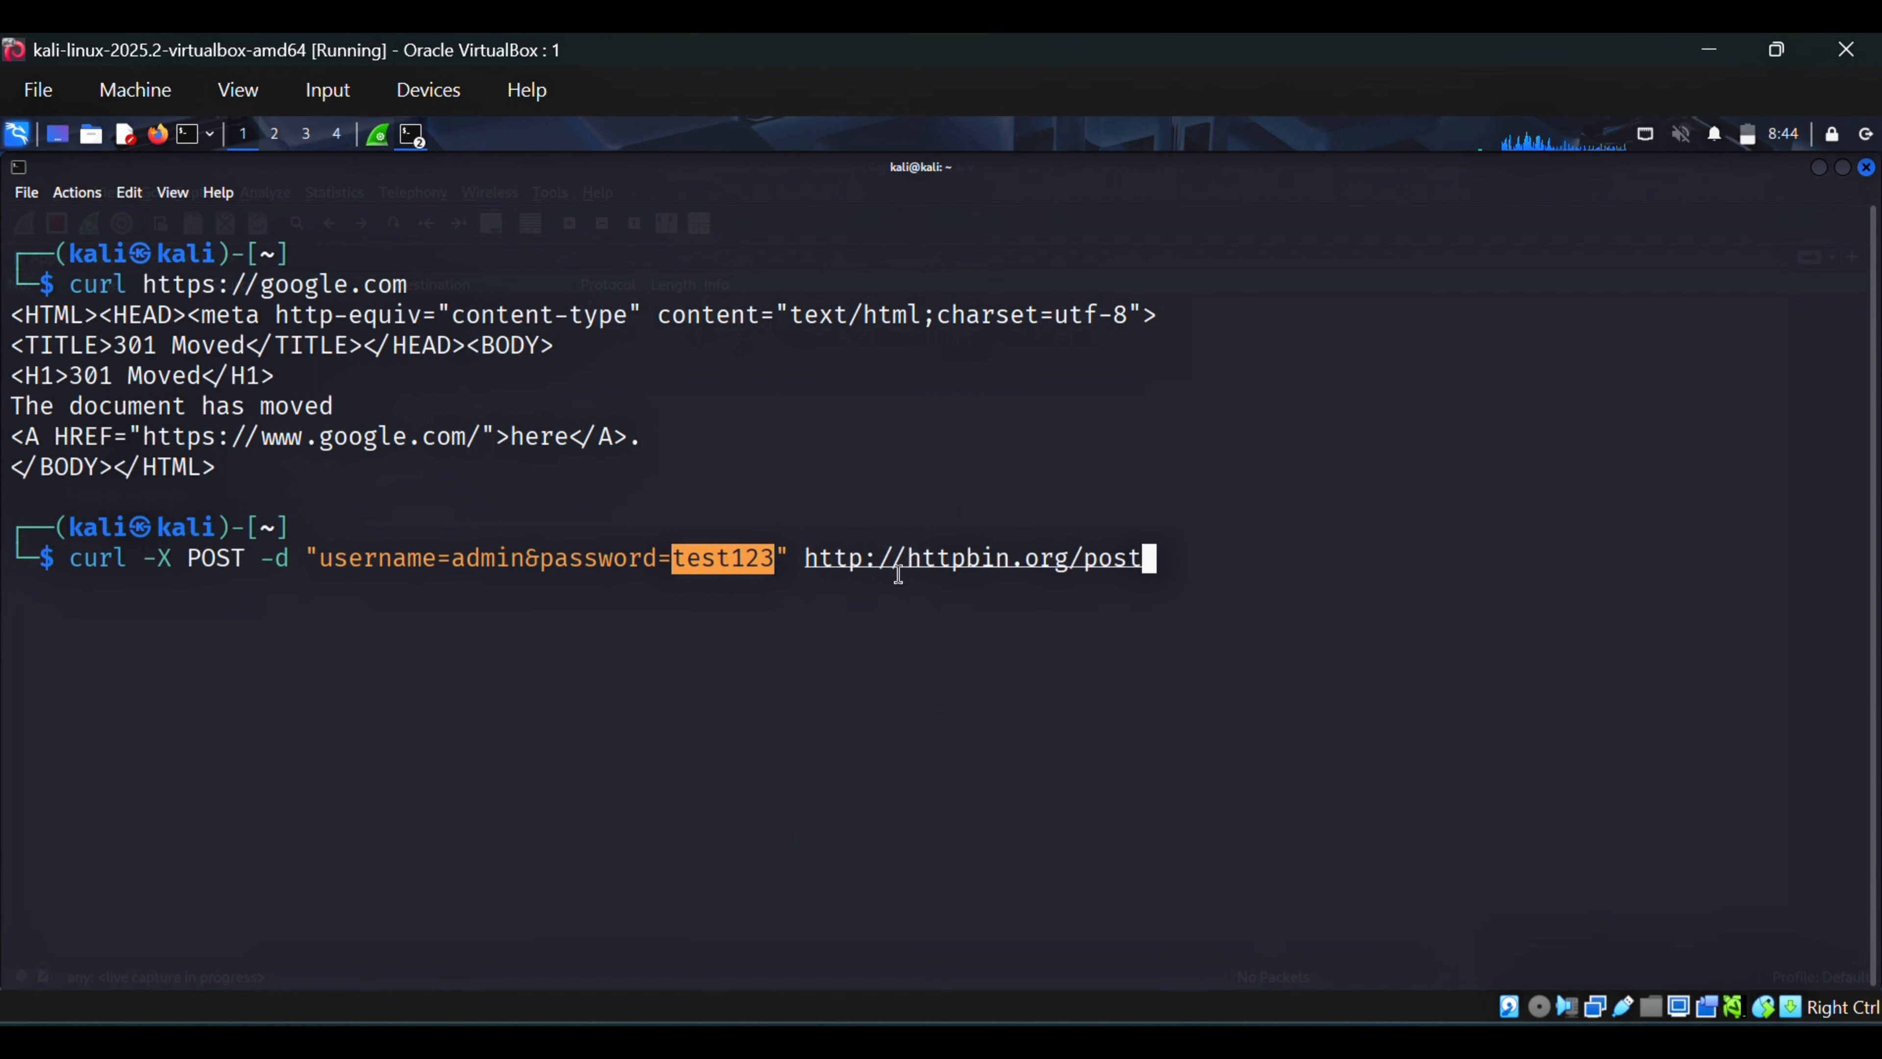
drag(792, 560, 1084, 564)
click(1200, 564)
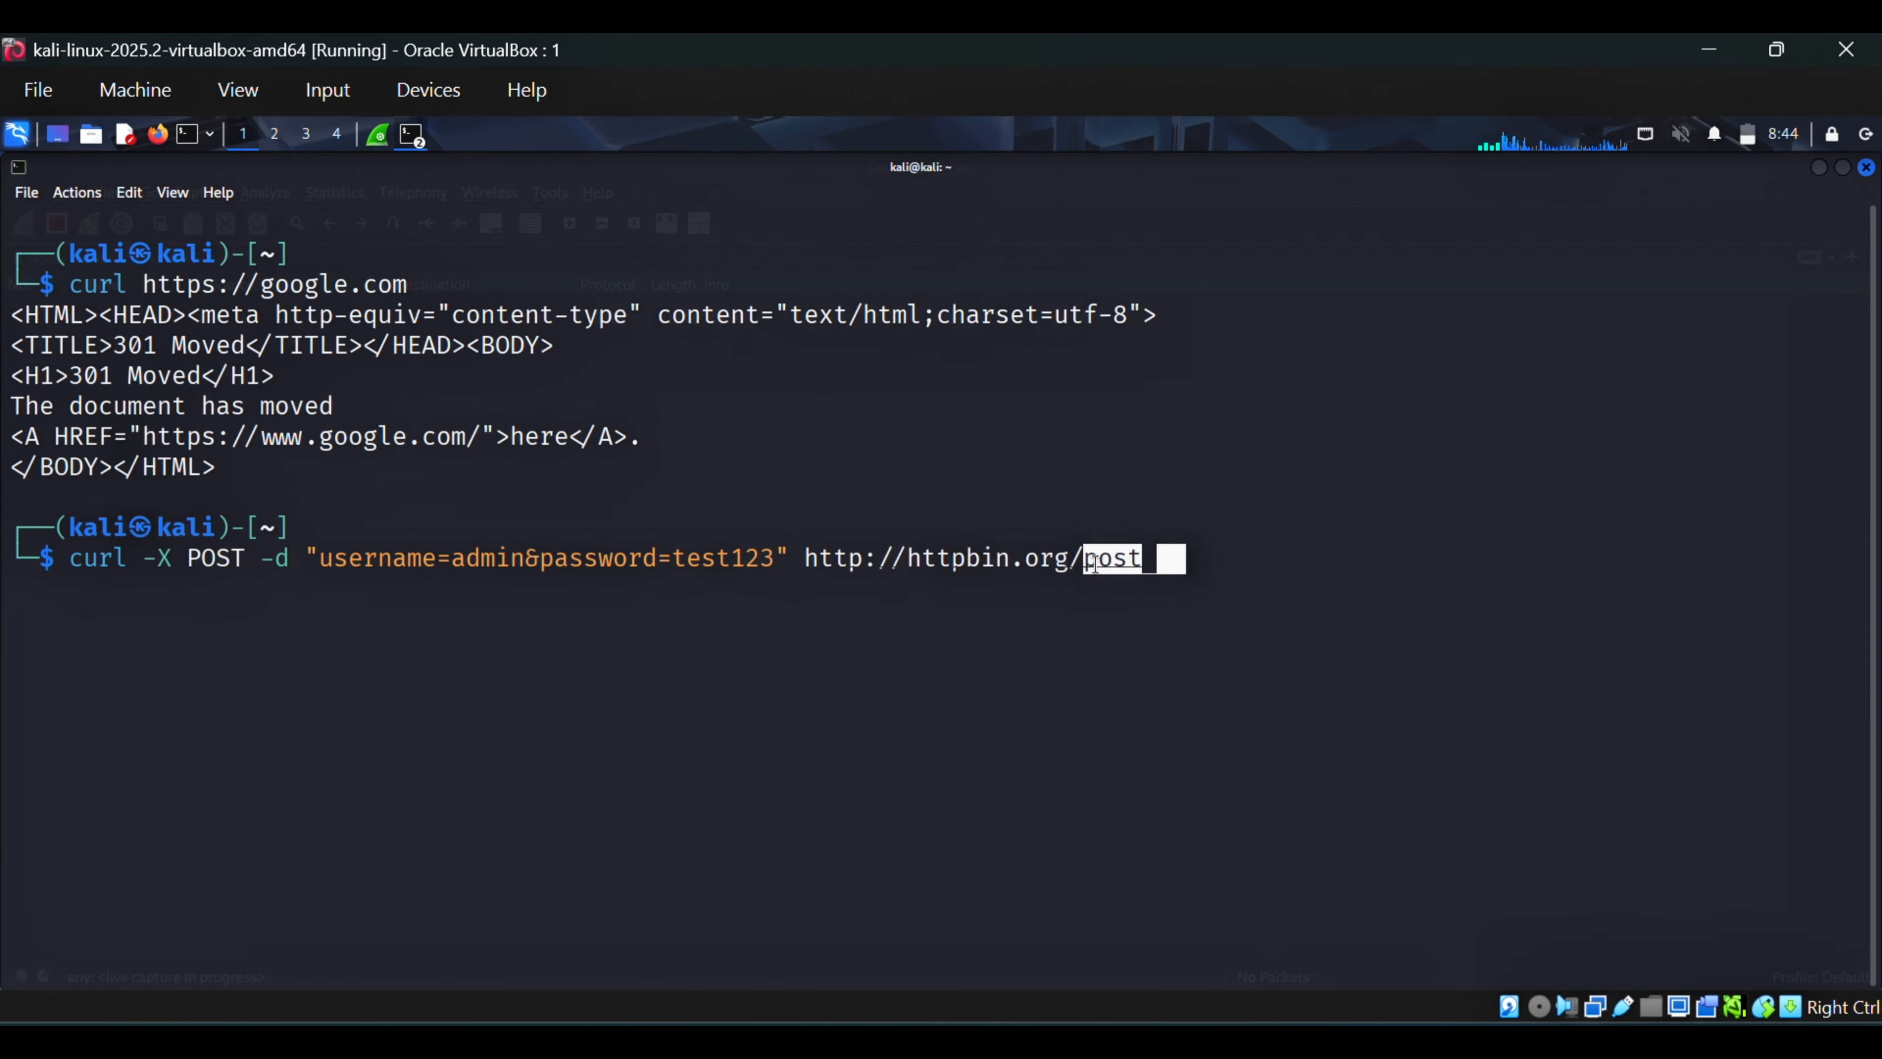
key(BackSpace)
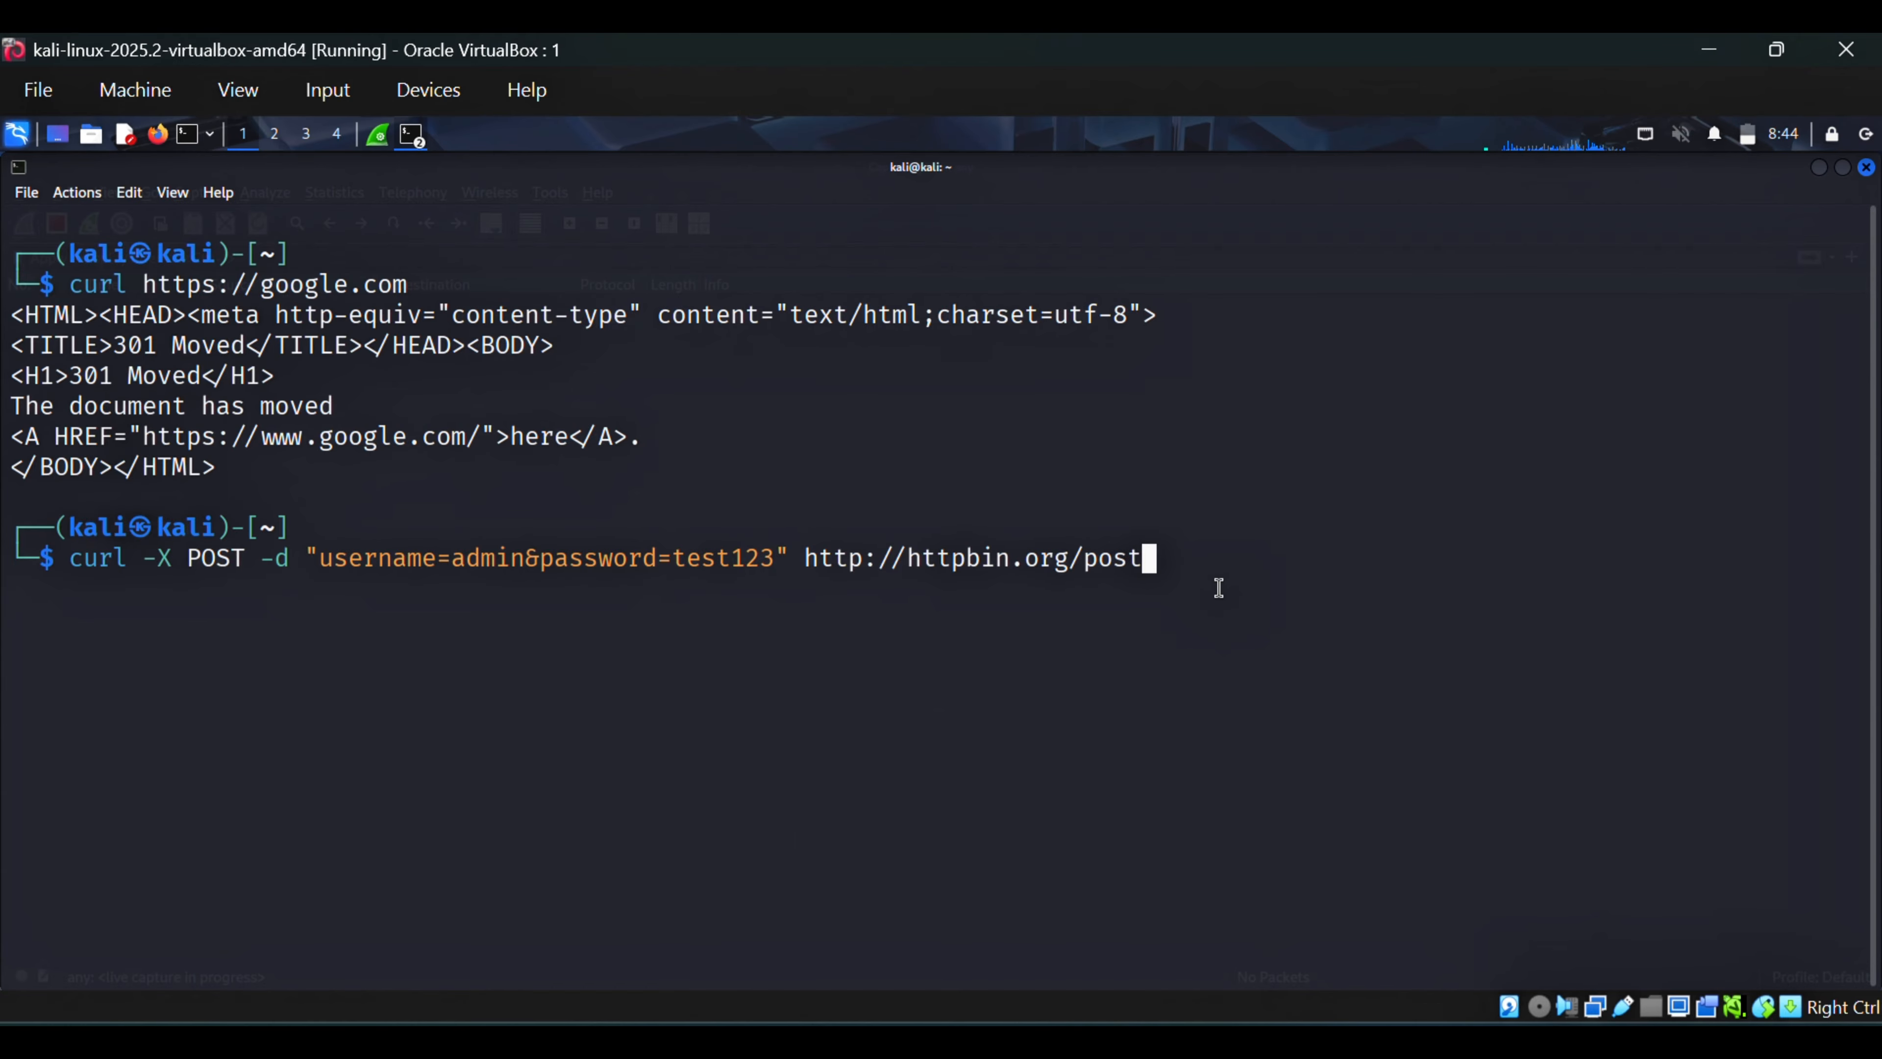
Step: Run the curl POST request and look over the JSON response in the terminal
key(Return)
scroll(453, 617, up, 1)
scroll(208, 915, down, 1)
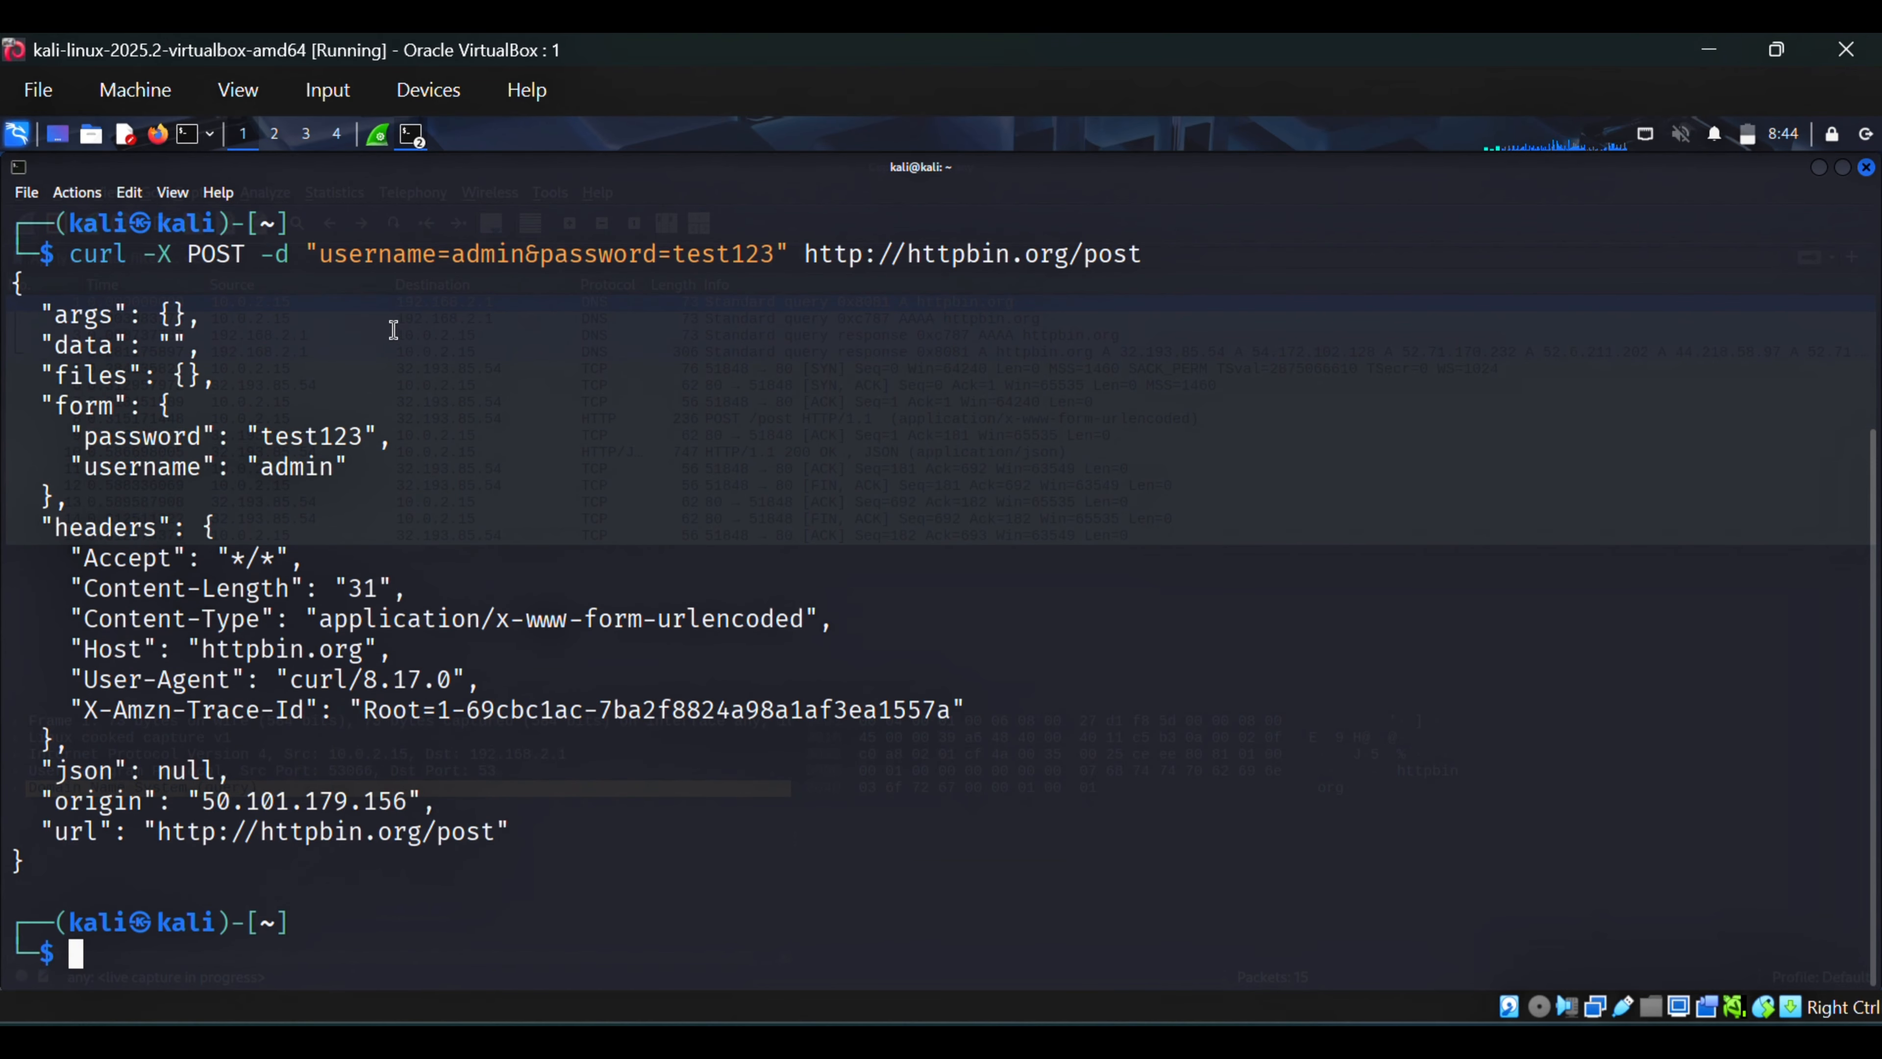
Step: Switch to Wireshark and filter the captured packets by http
click(379, 140)
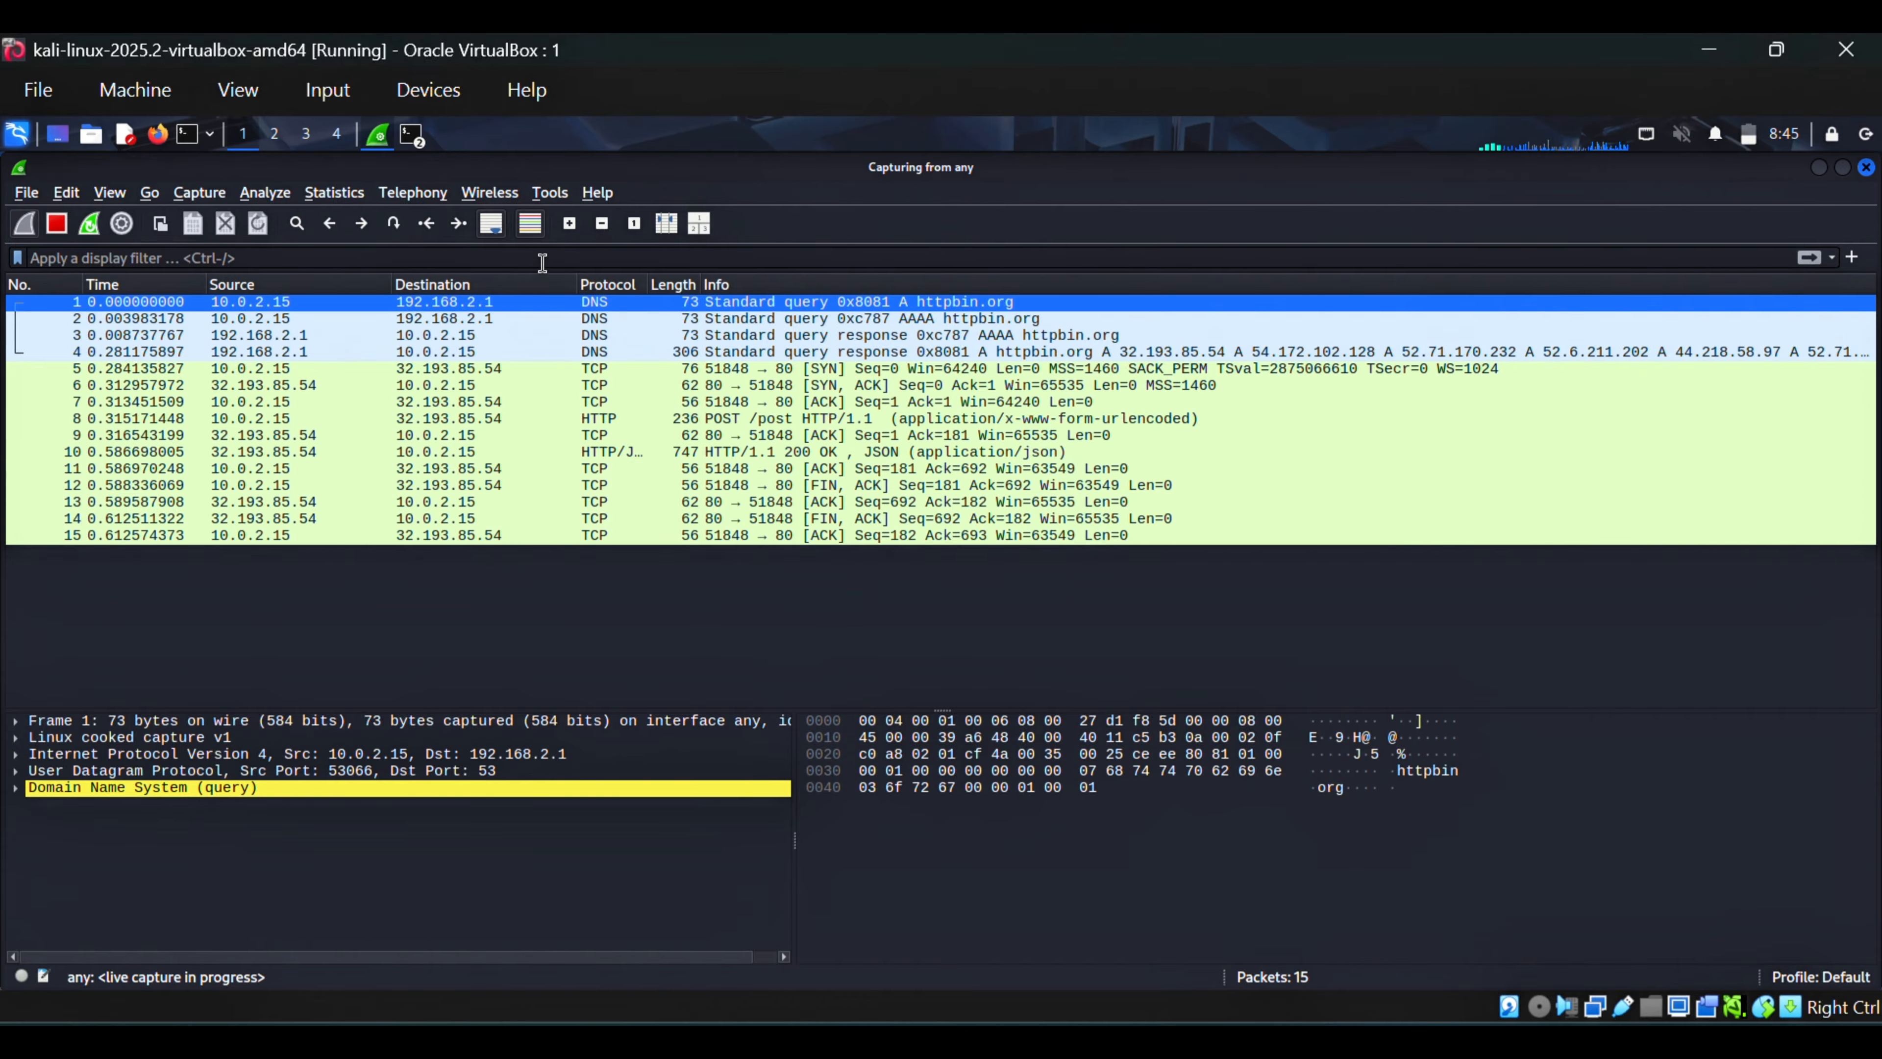
text(http)
key(Return)
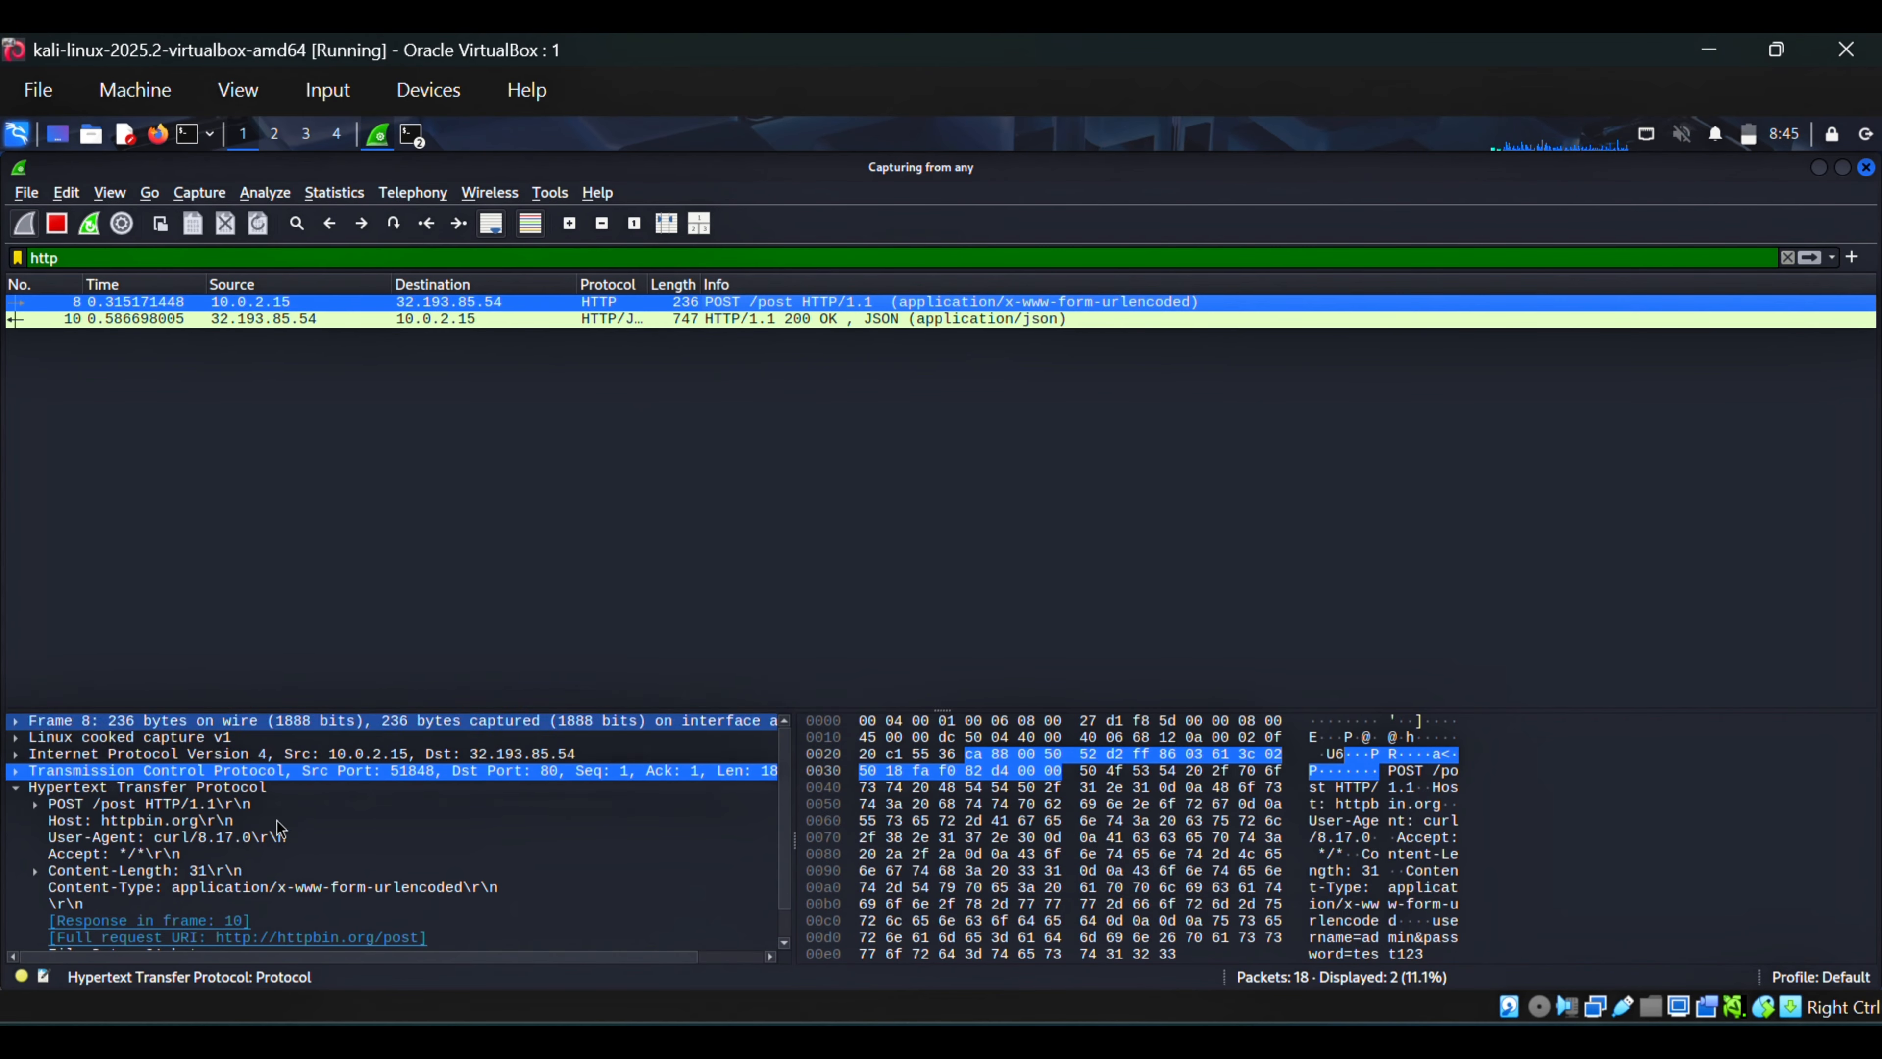
Step: Inspect the POST packet's HTTP layer: request line, Host, User-Agent, full request URI and the form data in the packet bytes
click(97, 809)
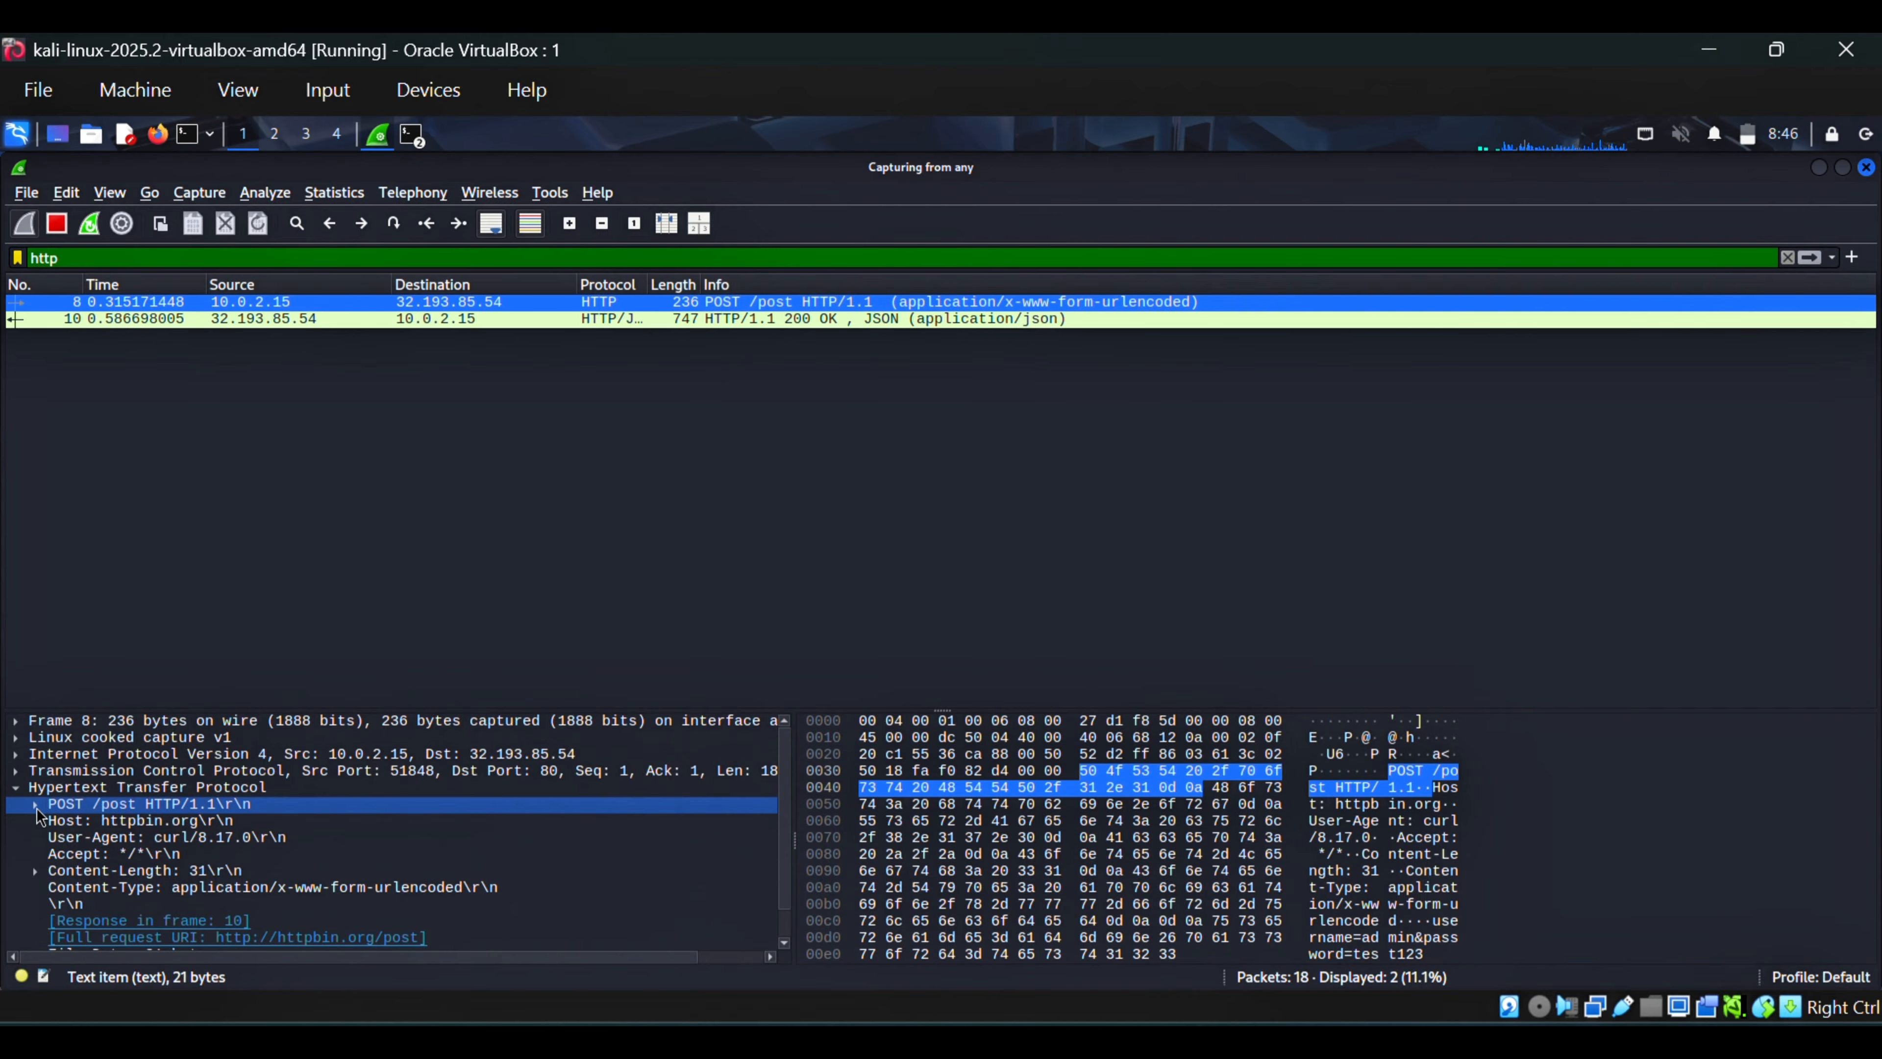
click(37, 809)
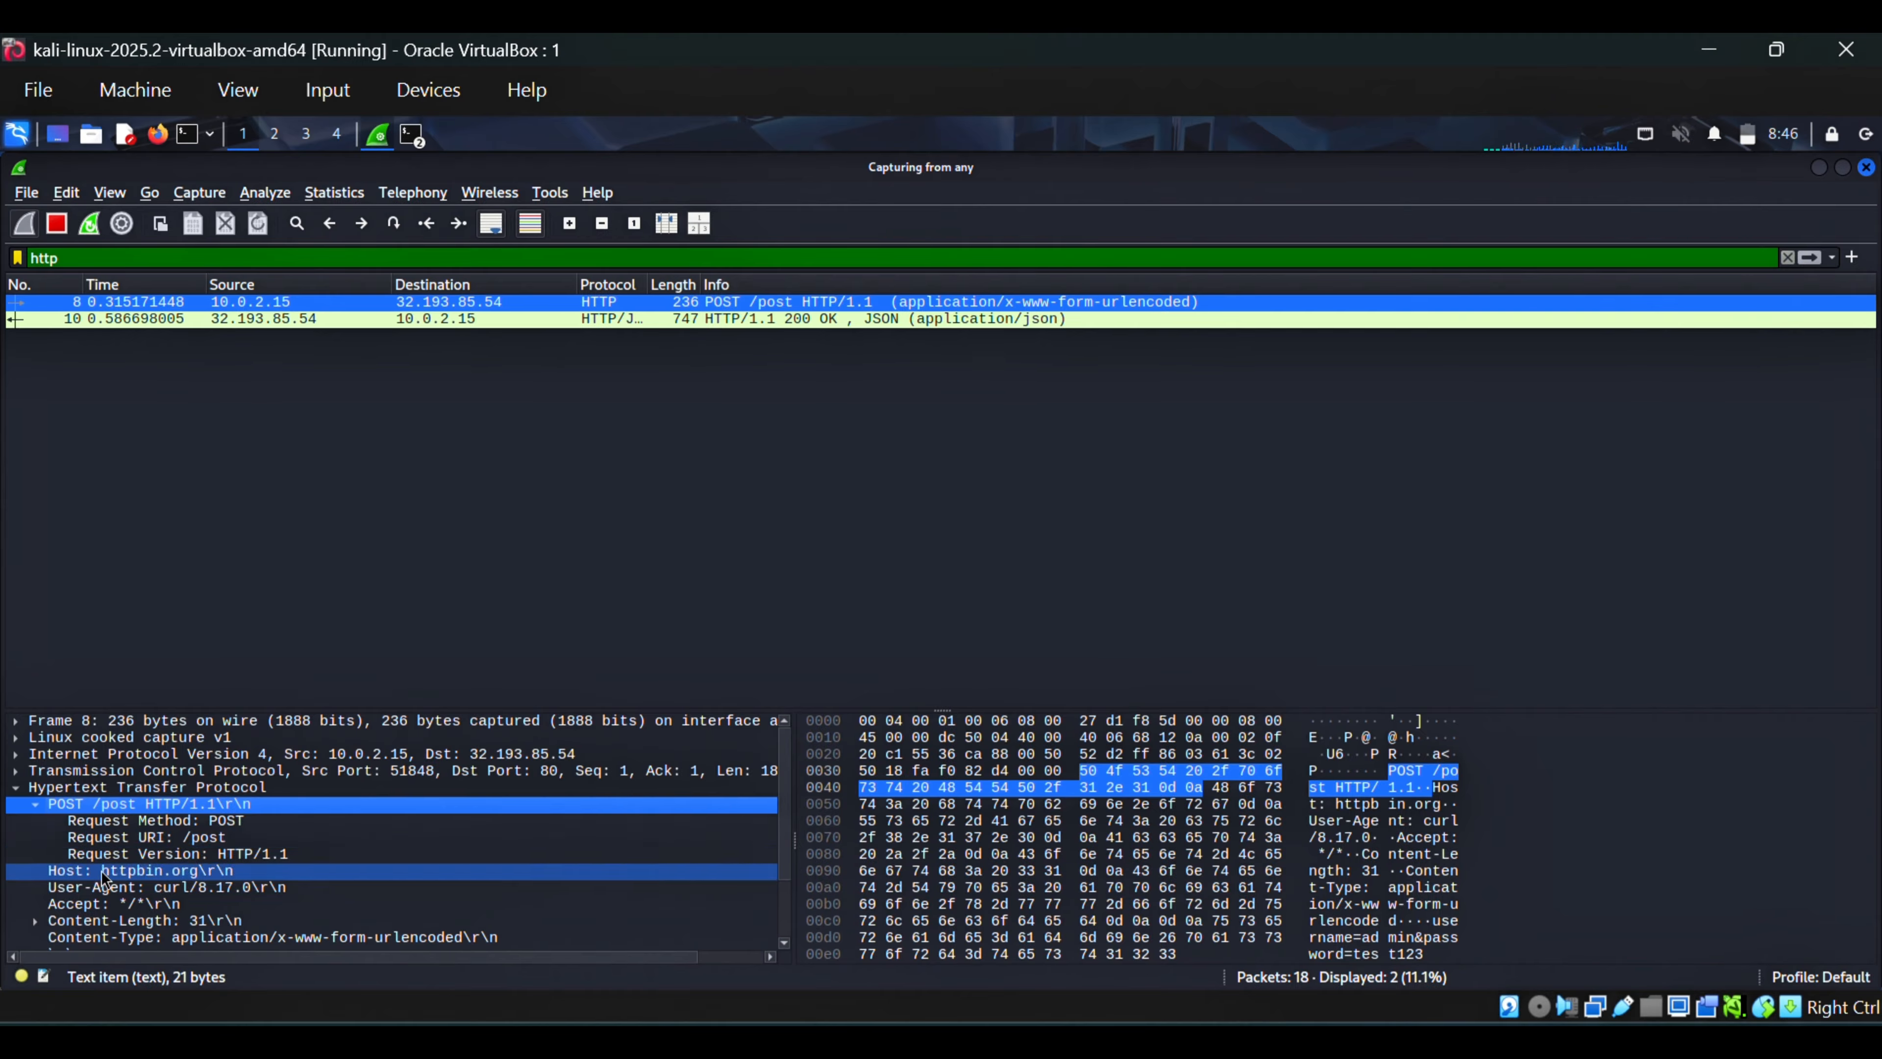
click(156, 875)
click(149, 892)
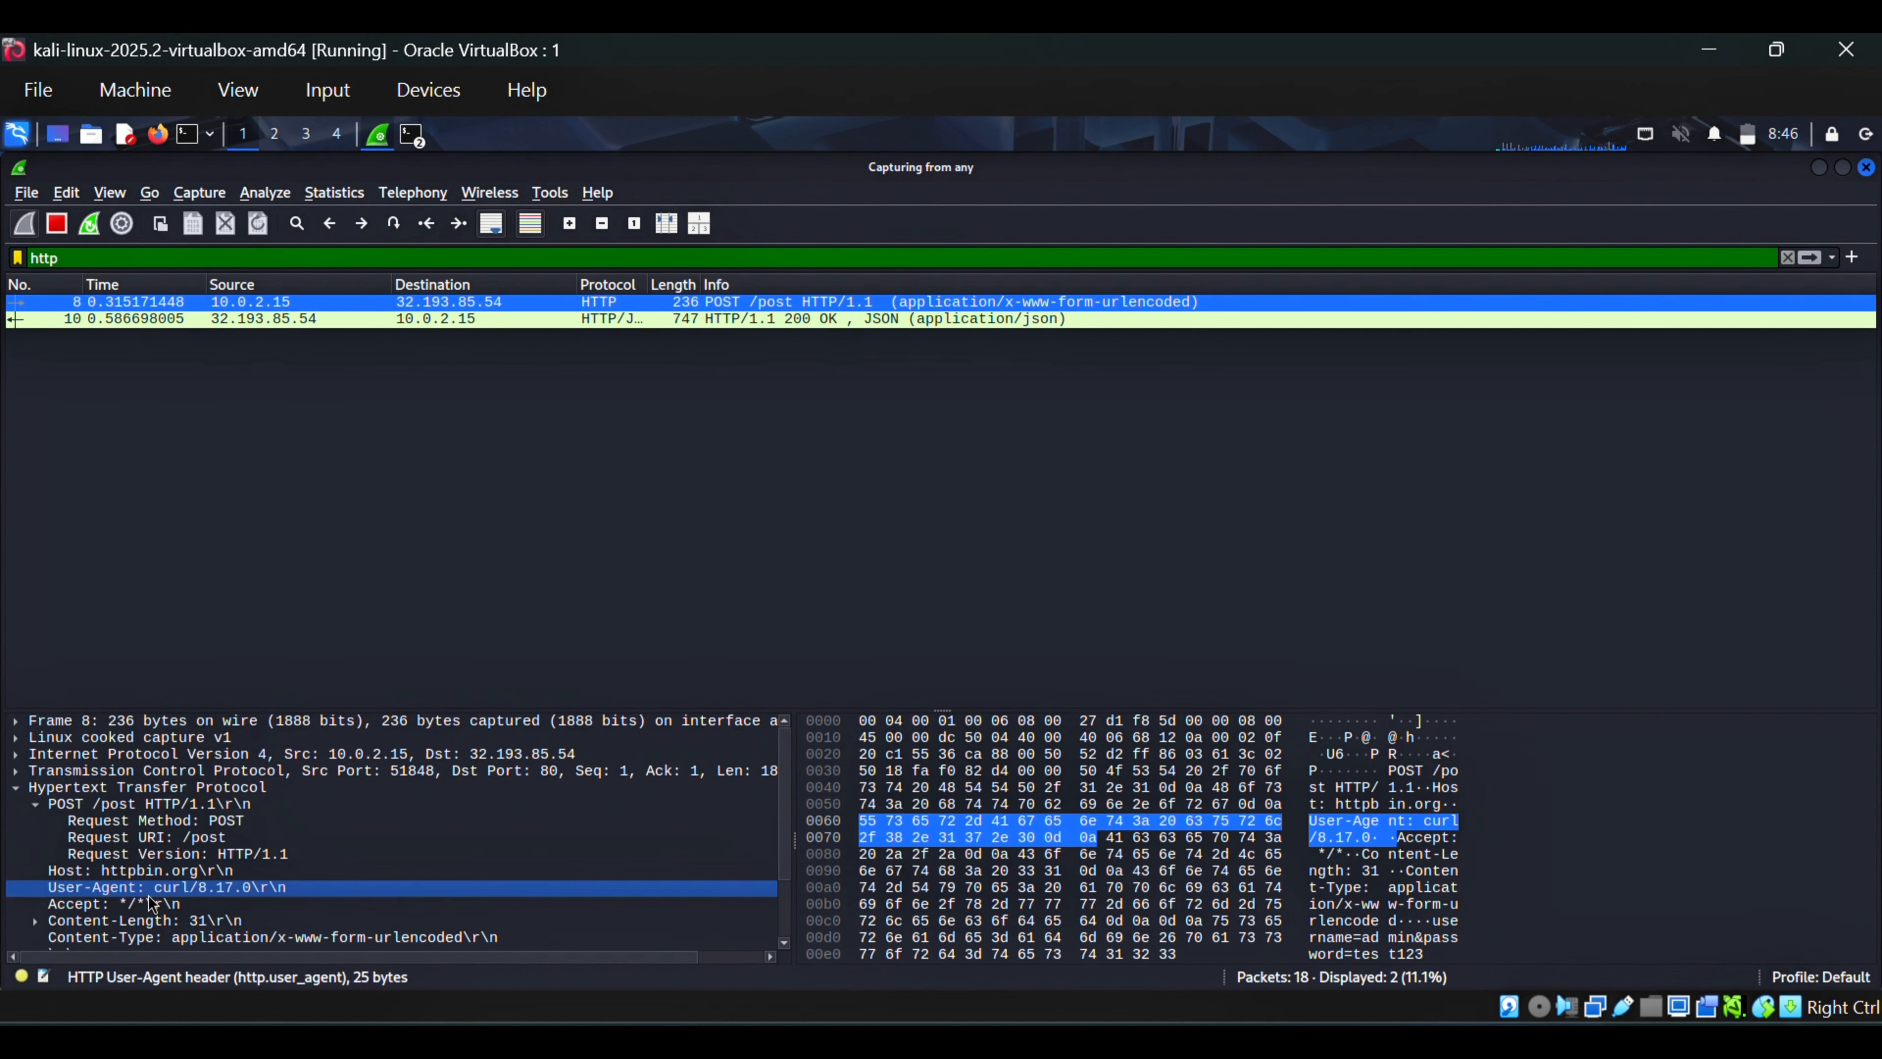
scroll(205, 906, down, 2)
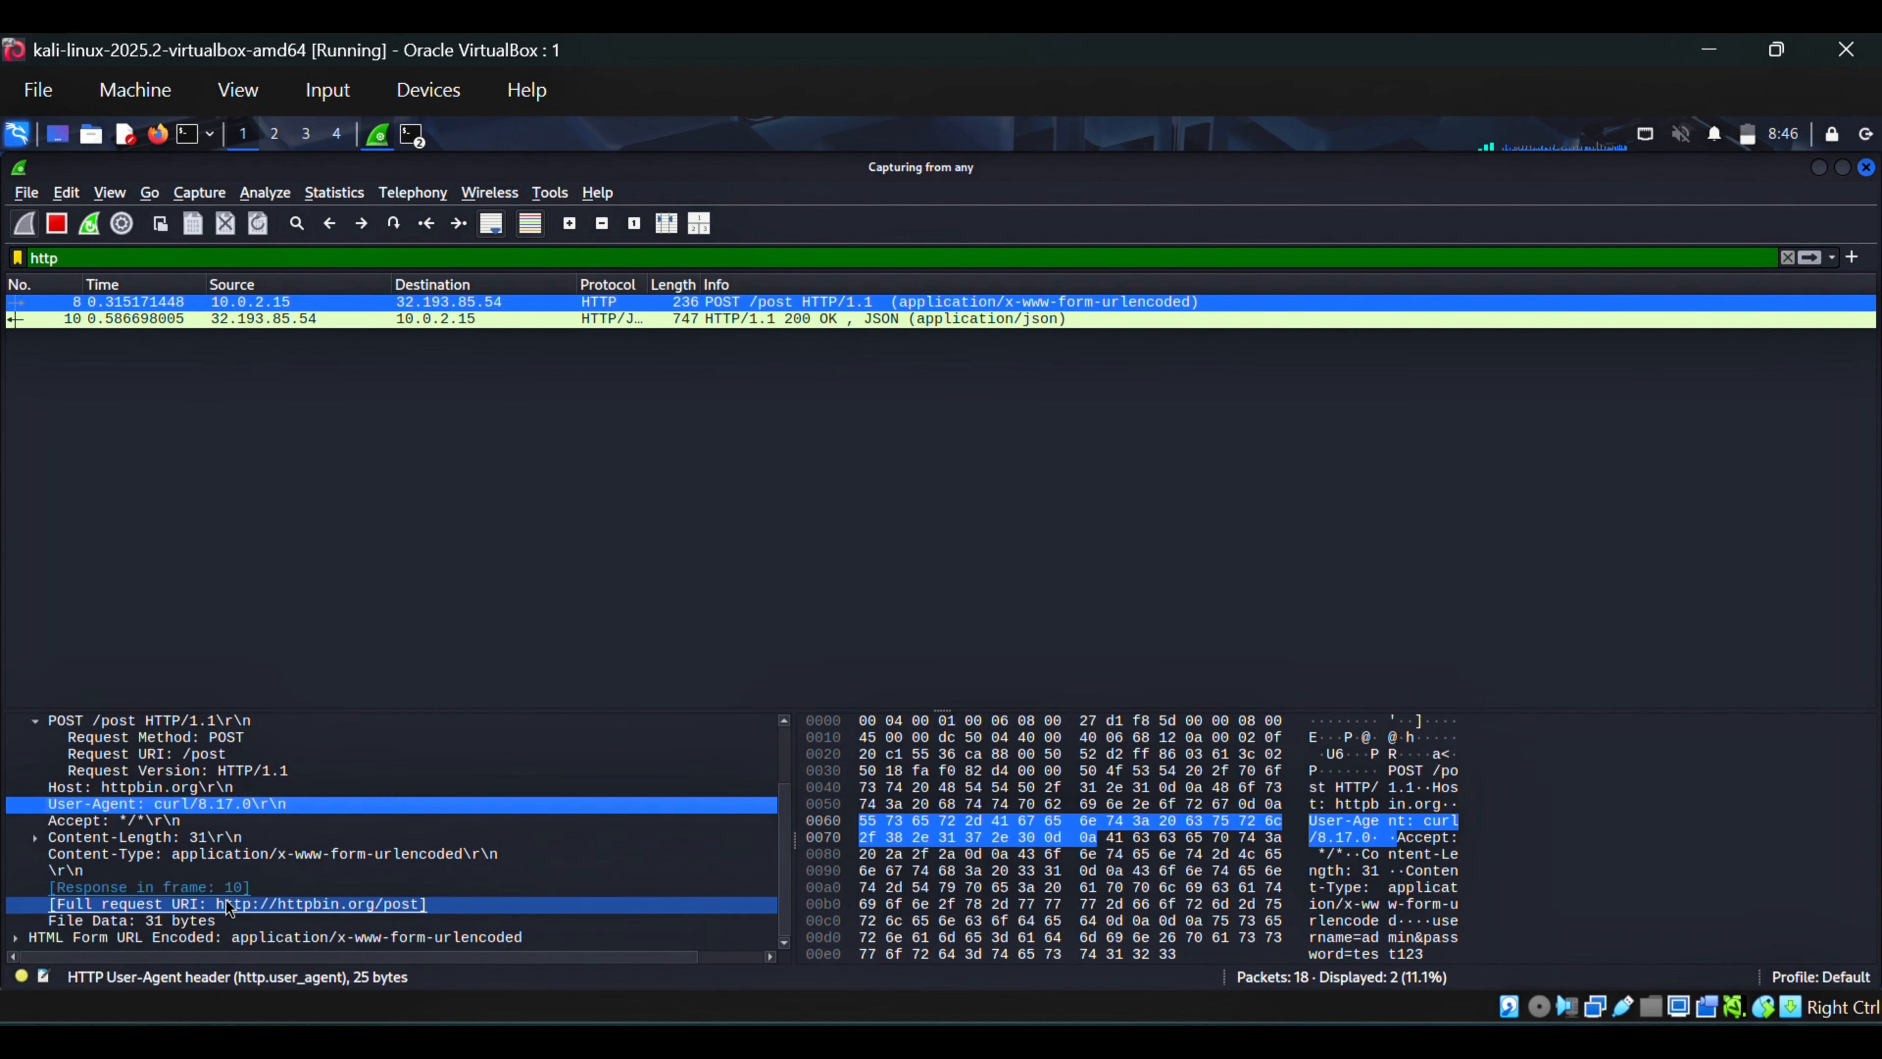
click(1429, 903)
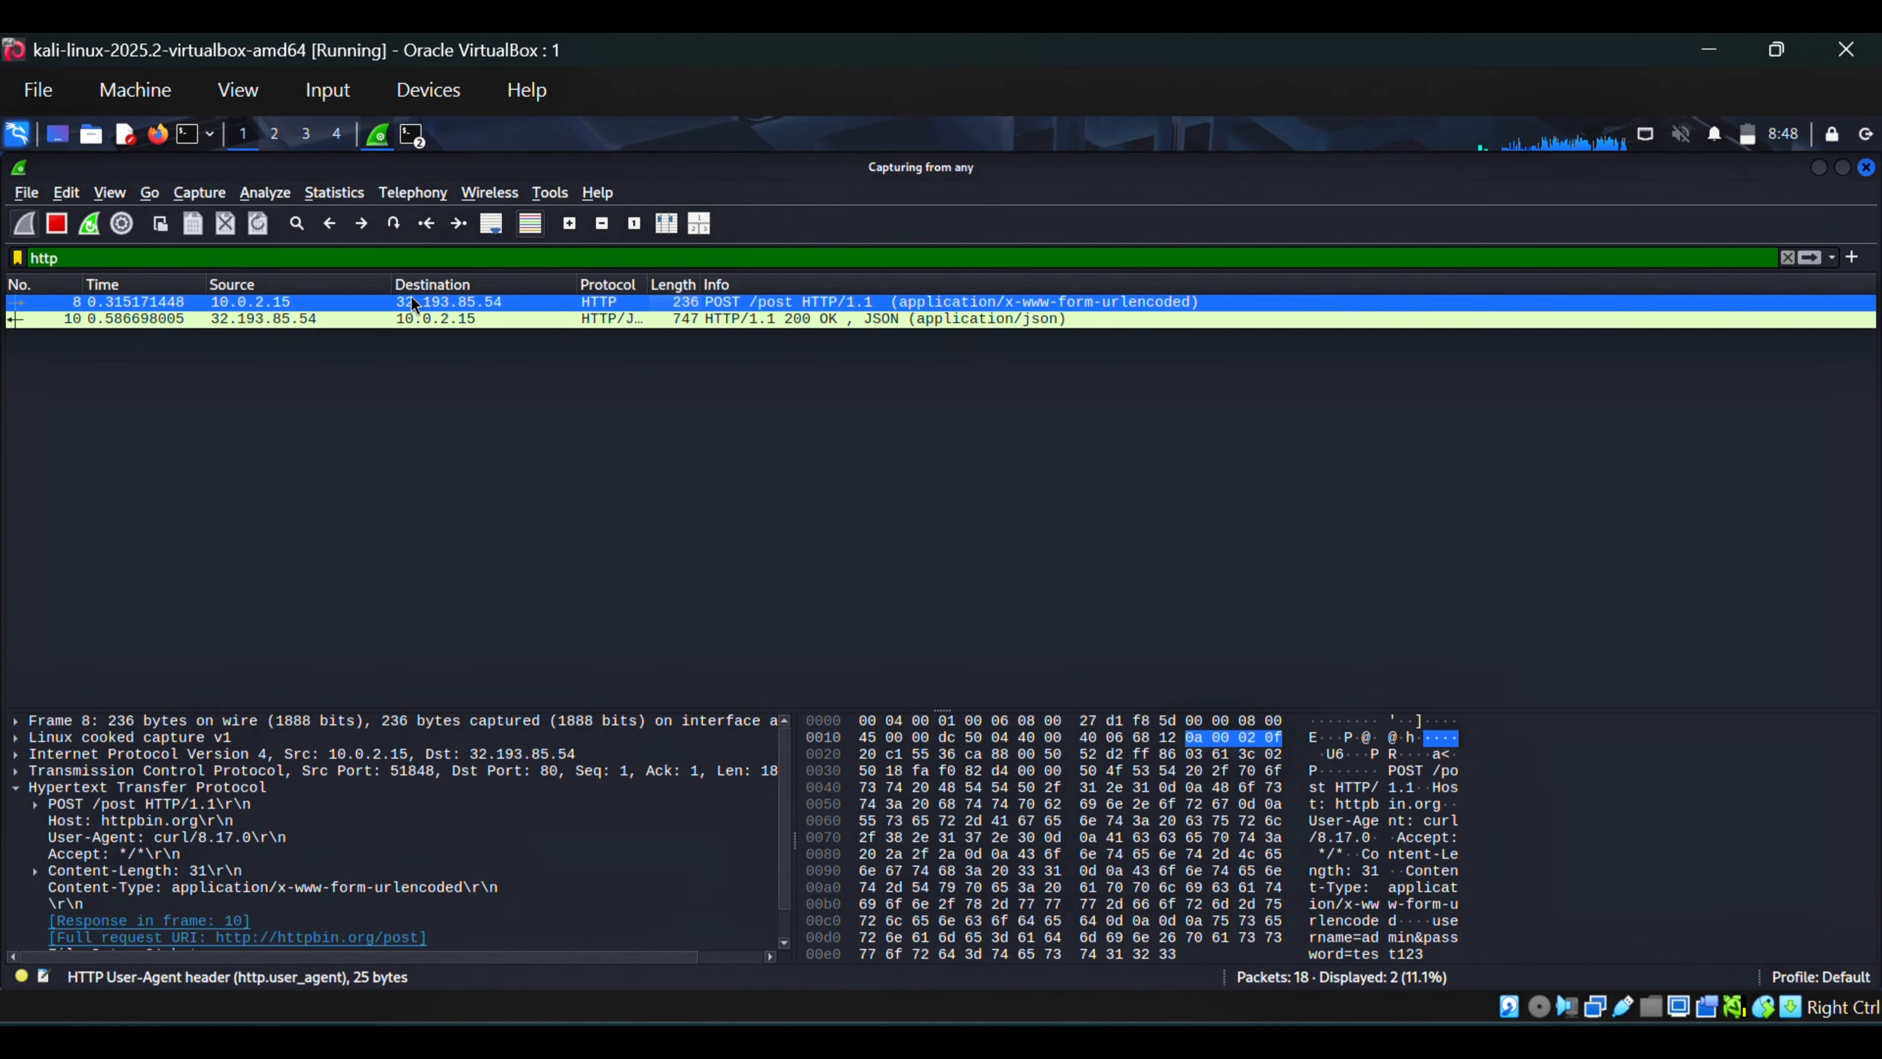
Step: Follow the TCP stream of the POST /post packet
right_click(532, 302)
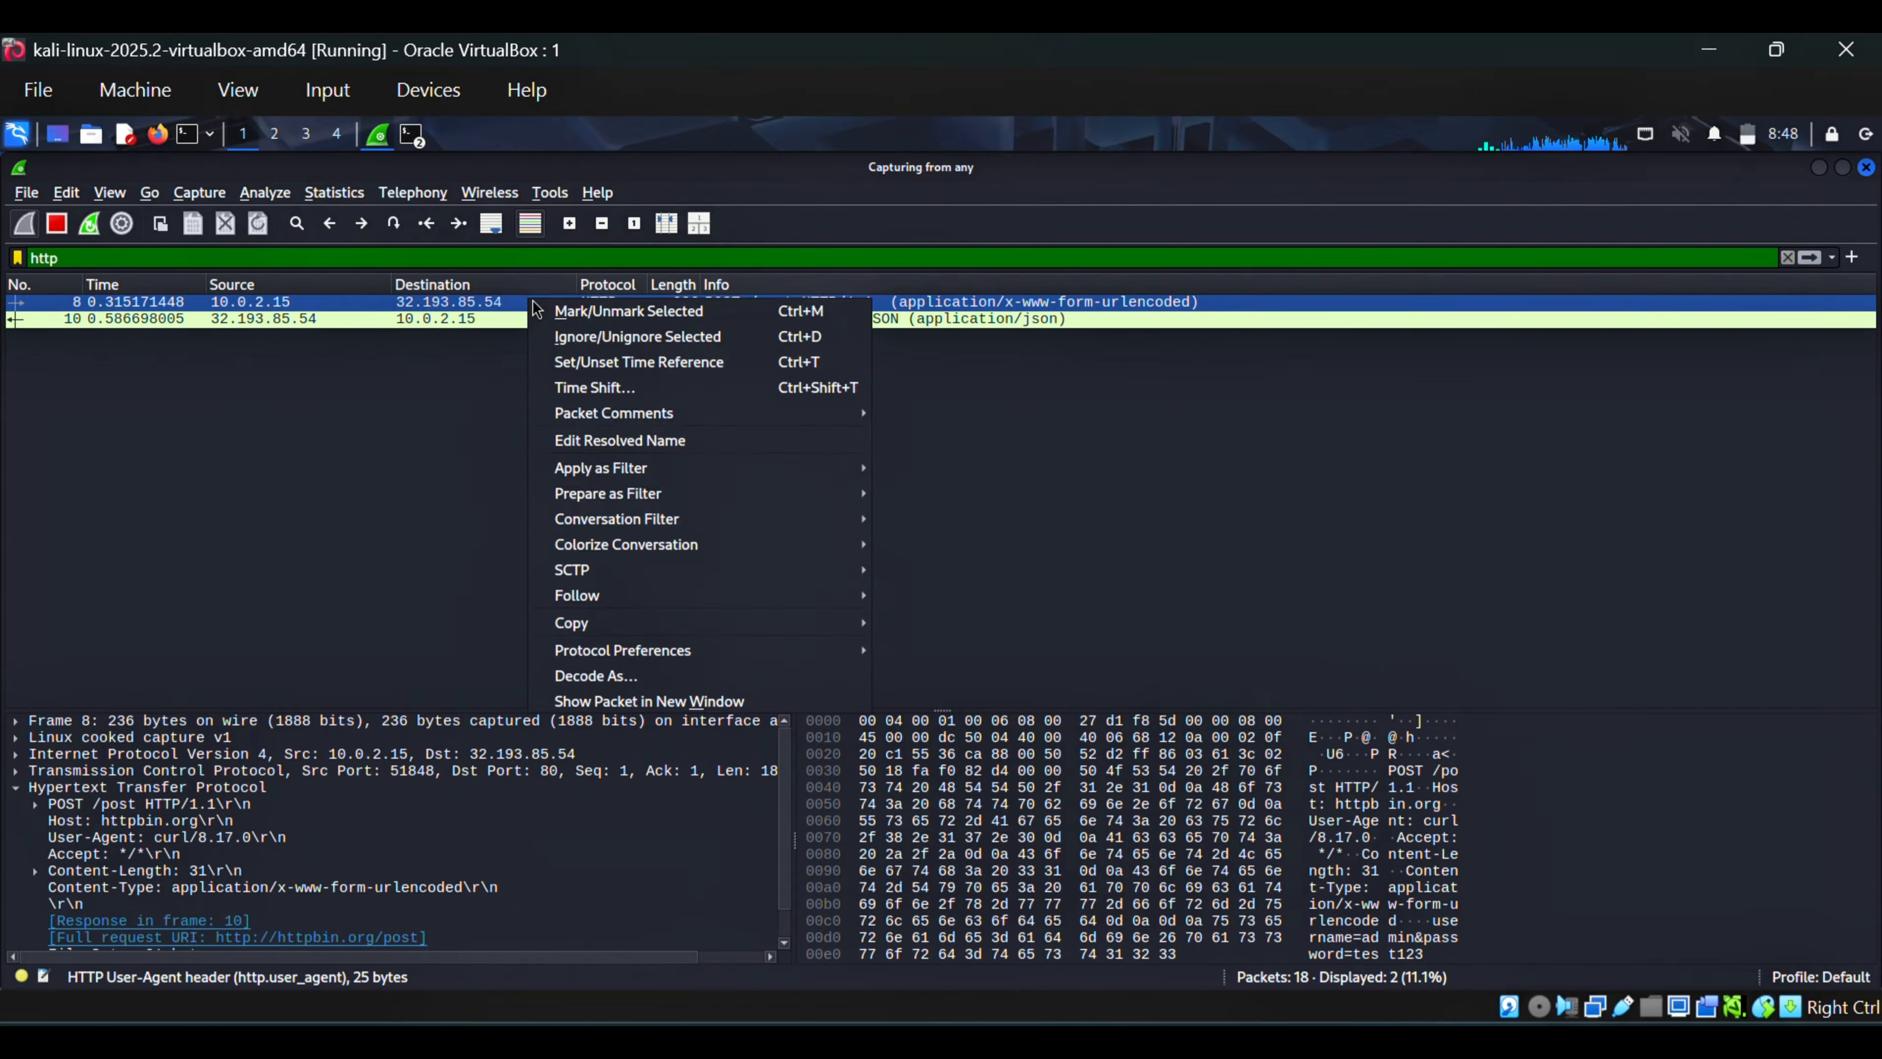
mouse_move(617, 599)
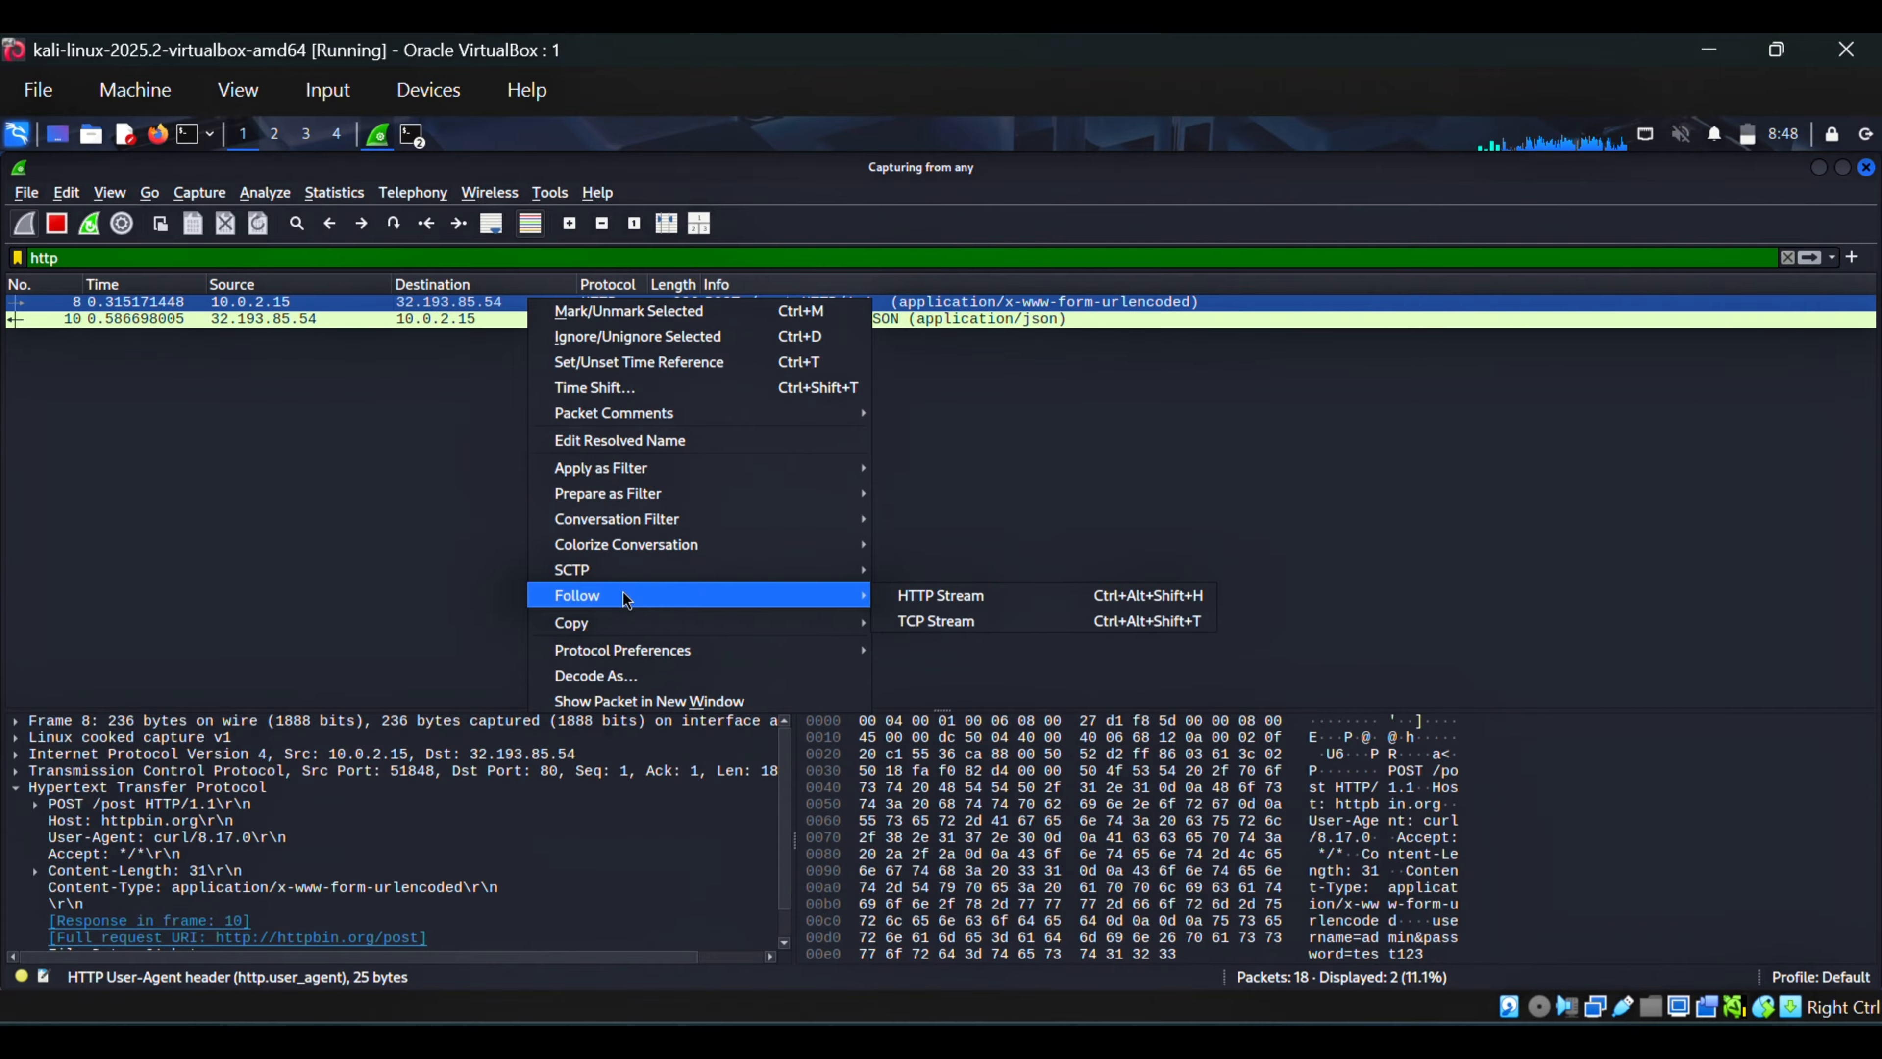
click(961, 625)
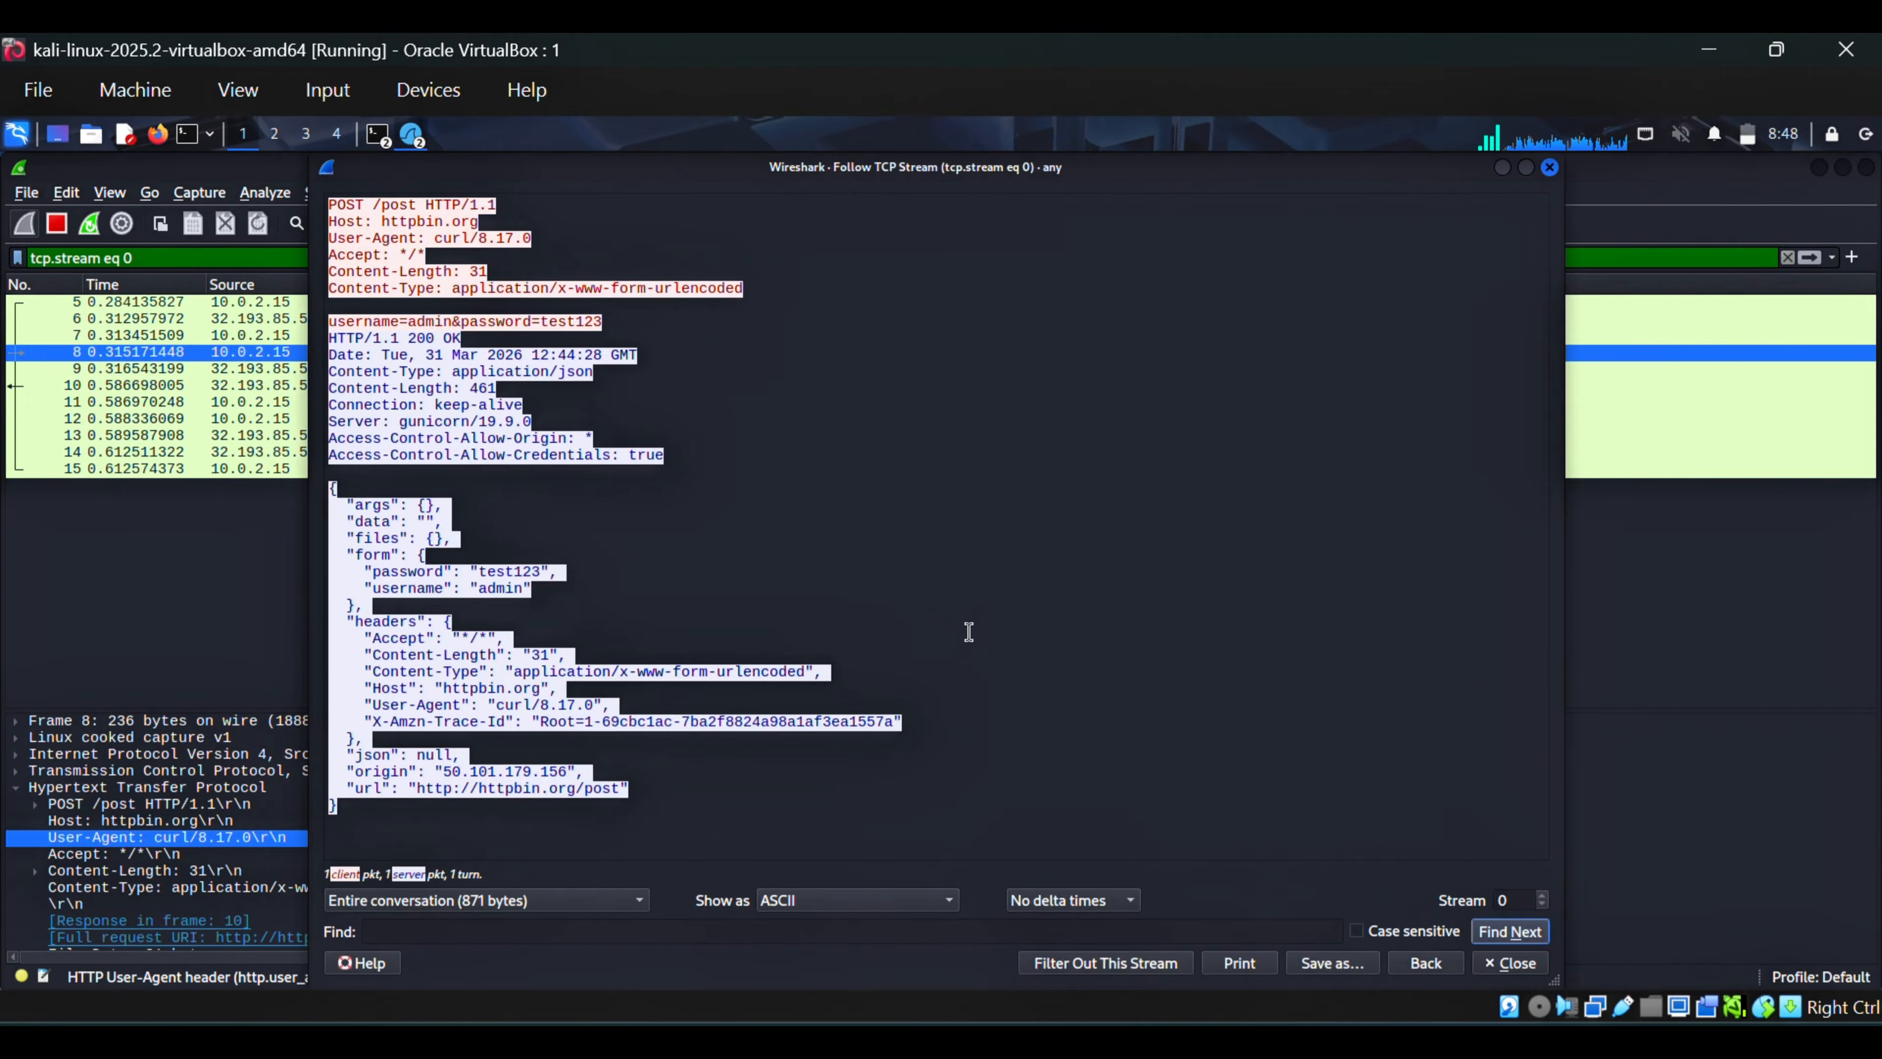
Step: Examine the stream's client request headers, server response, JSON body and the submitted username and password line
drag(767, 296, 294, 209)
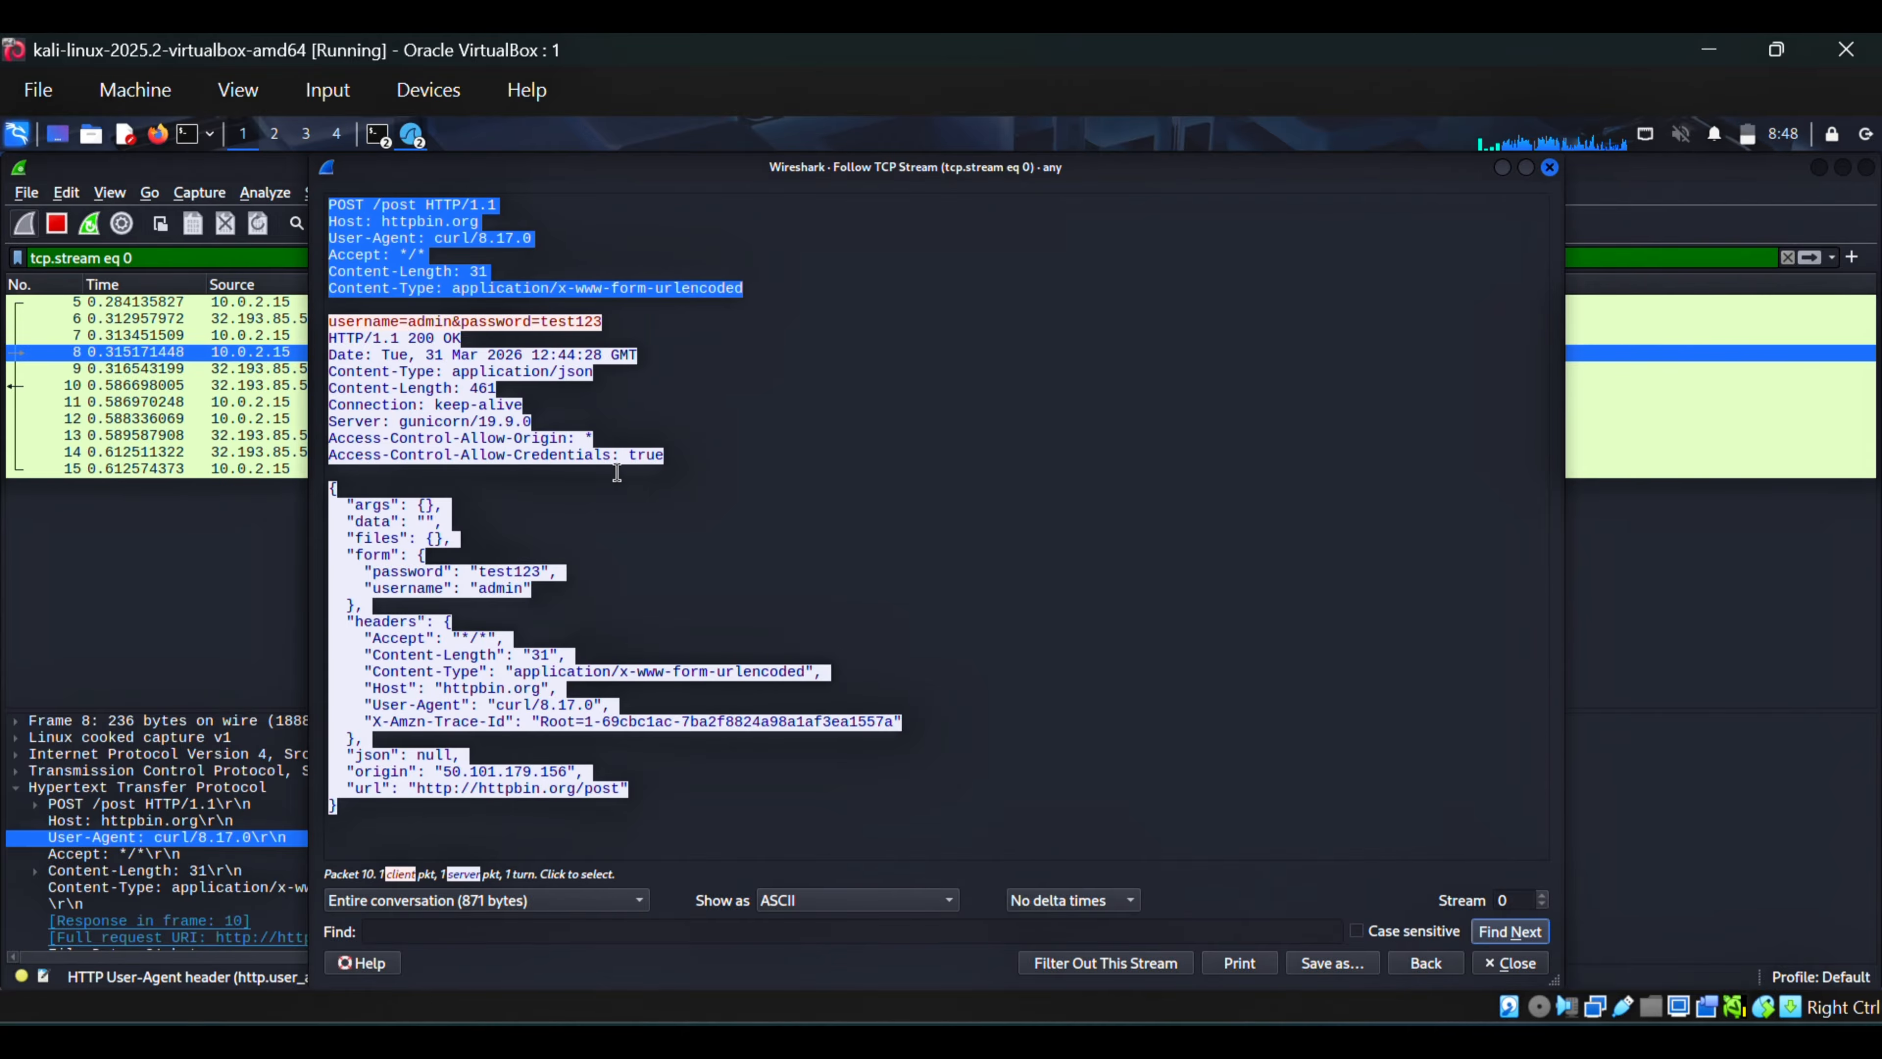
drag(671, 456, 329, 207)
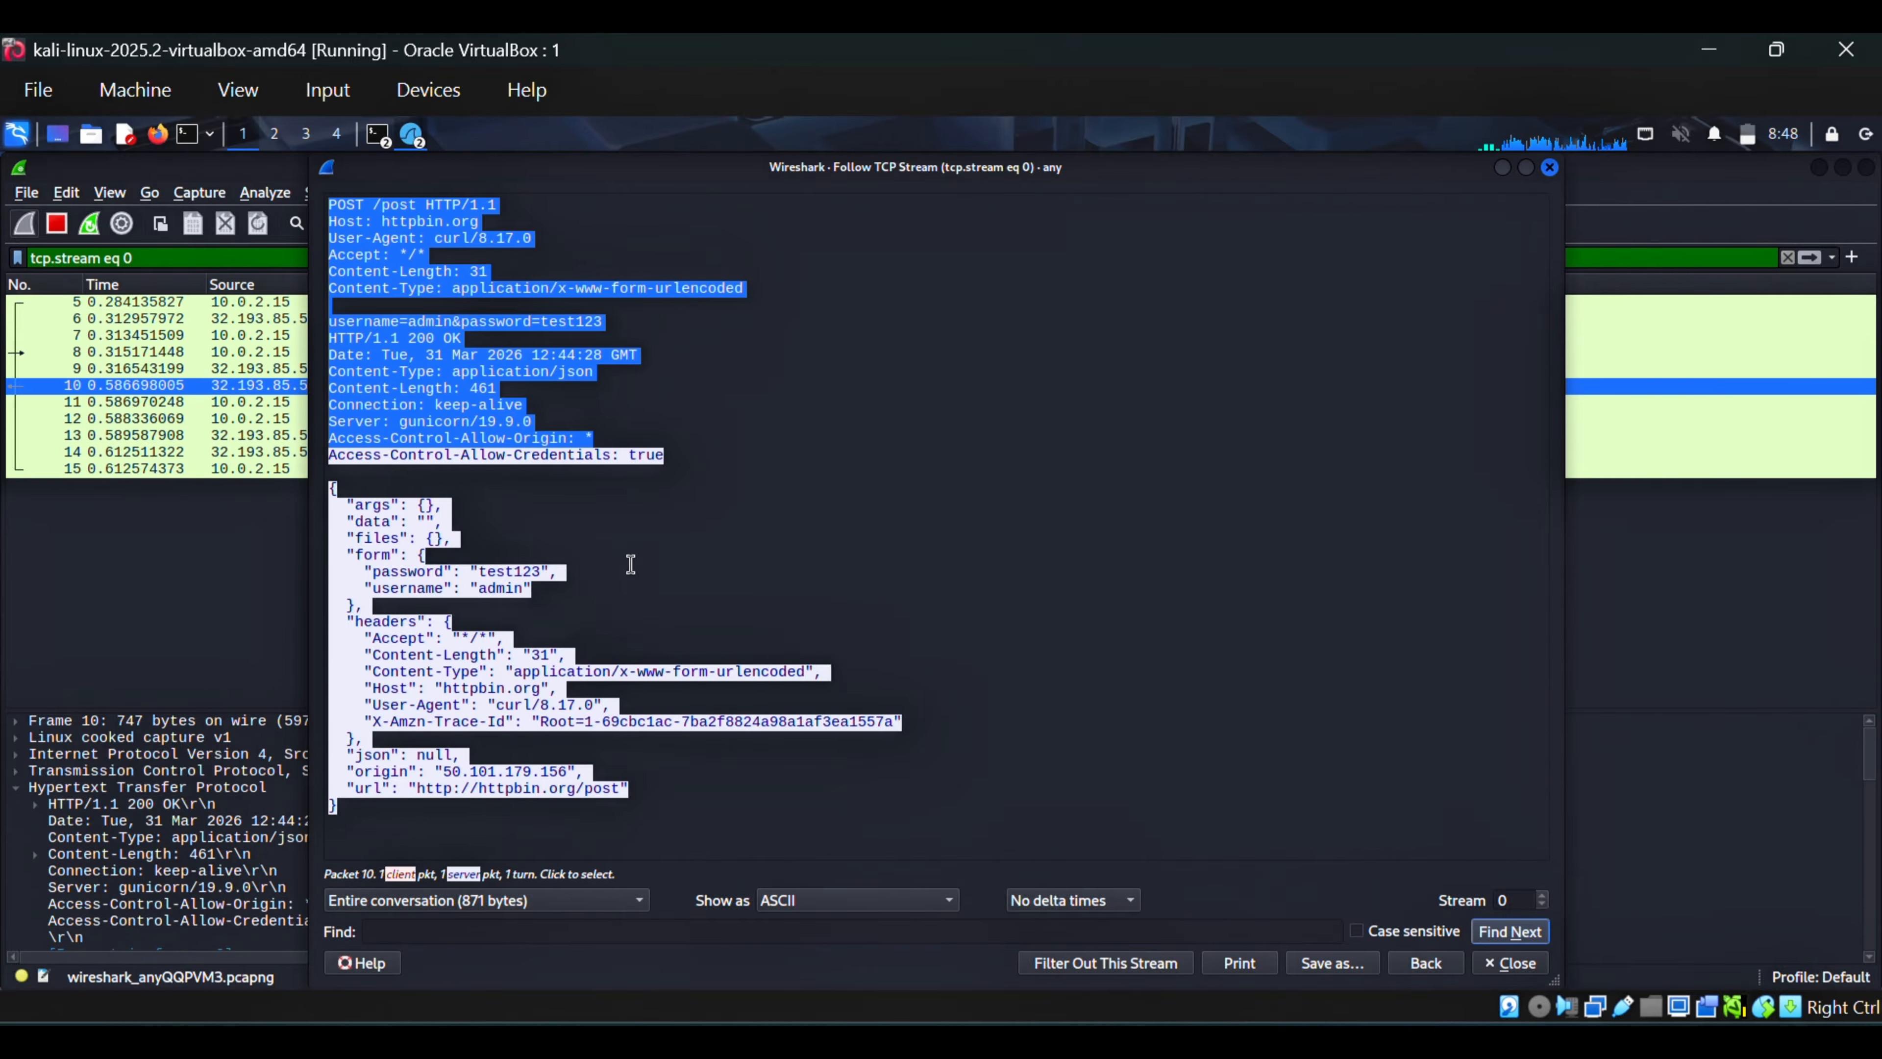
click(688, 659)
drag(345, 784, 326, 482)
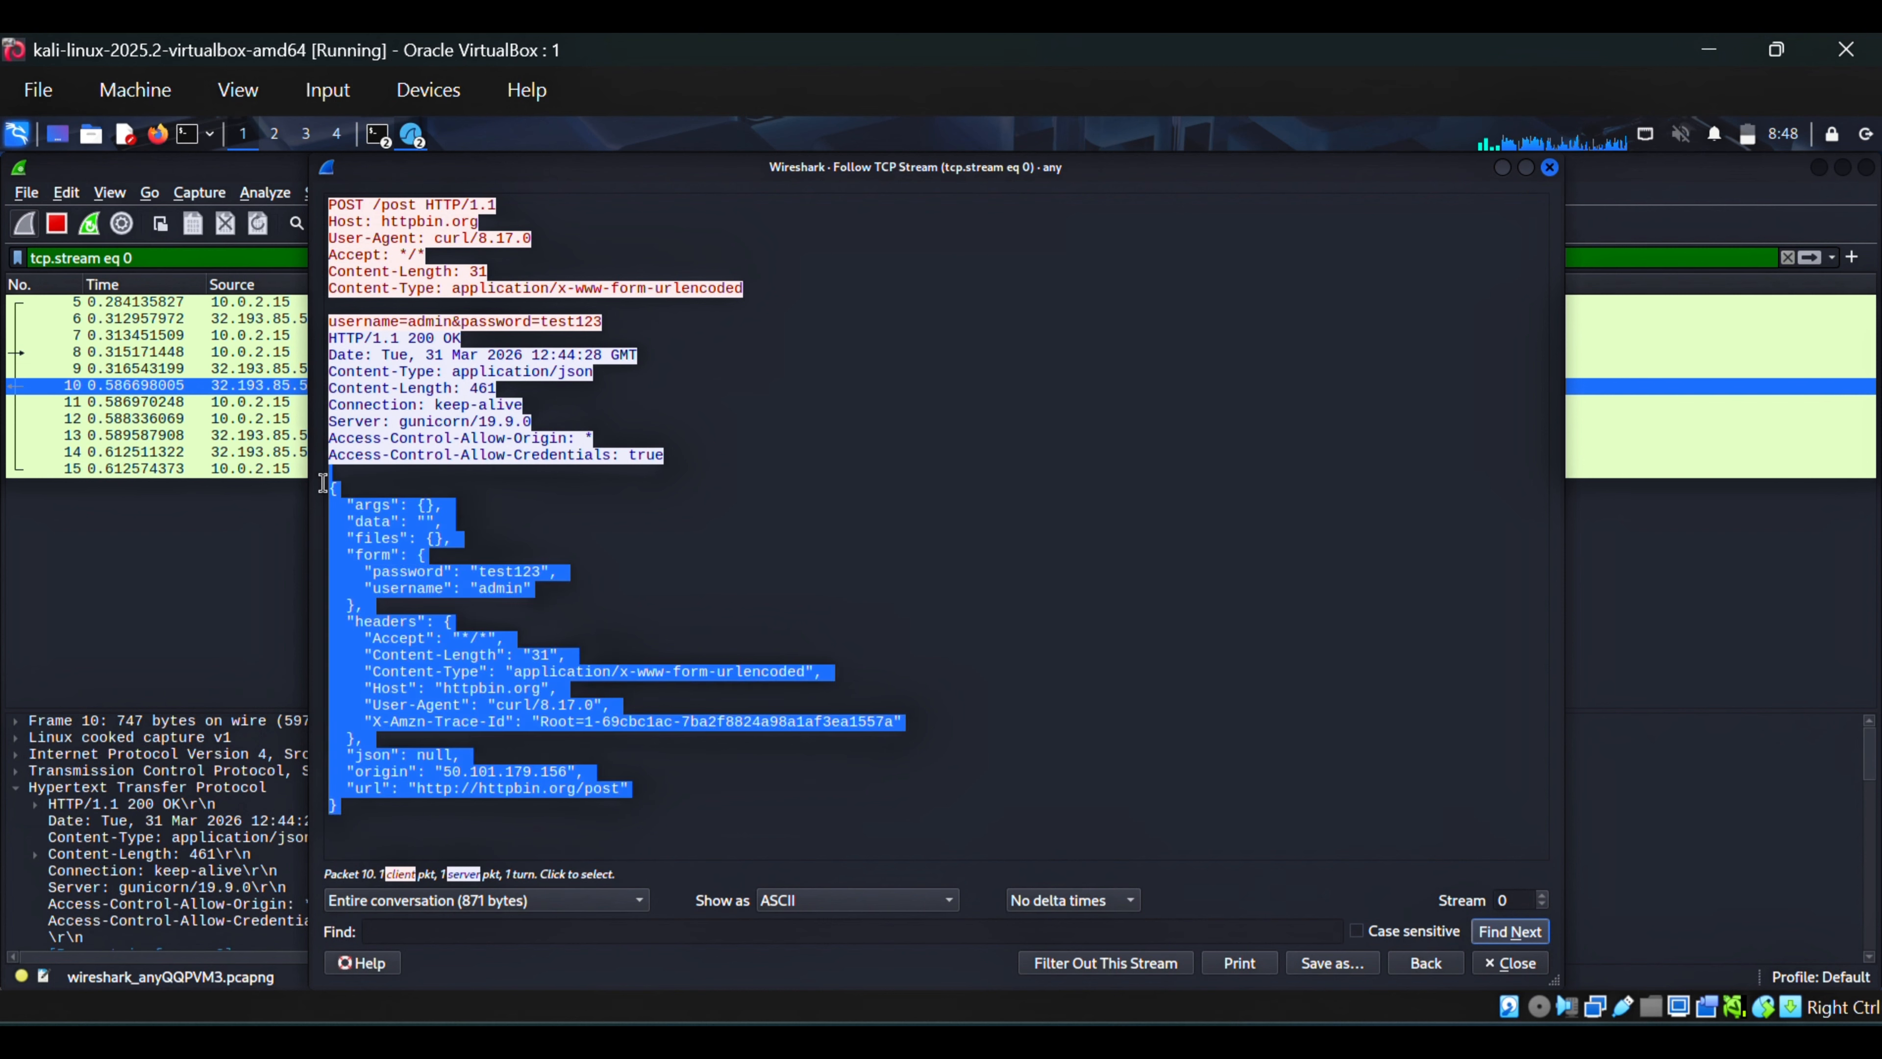
click(650, 590)
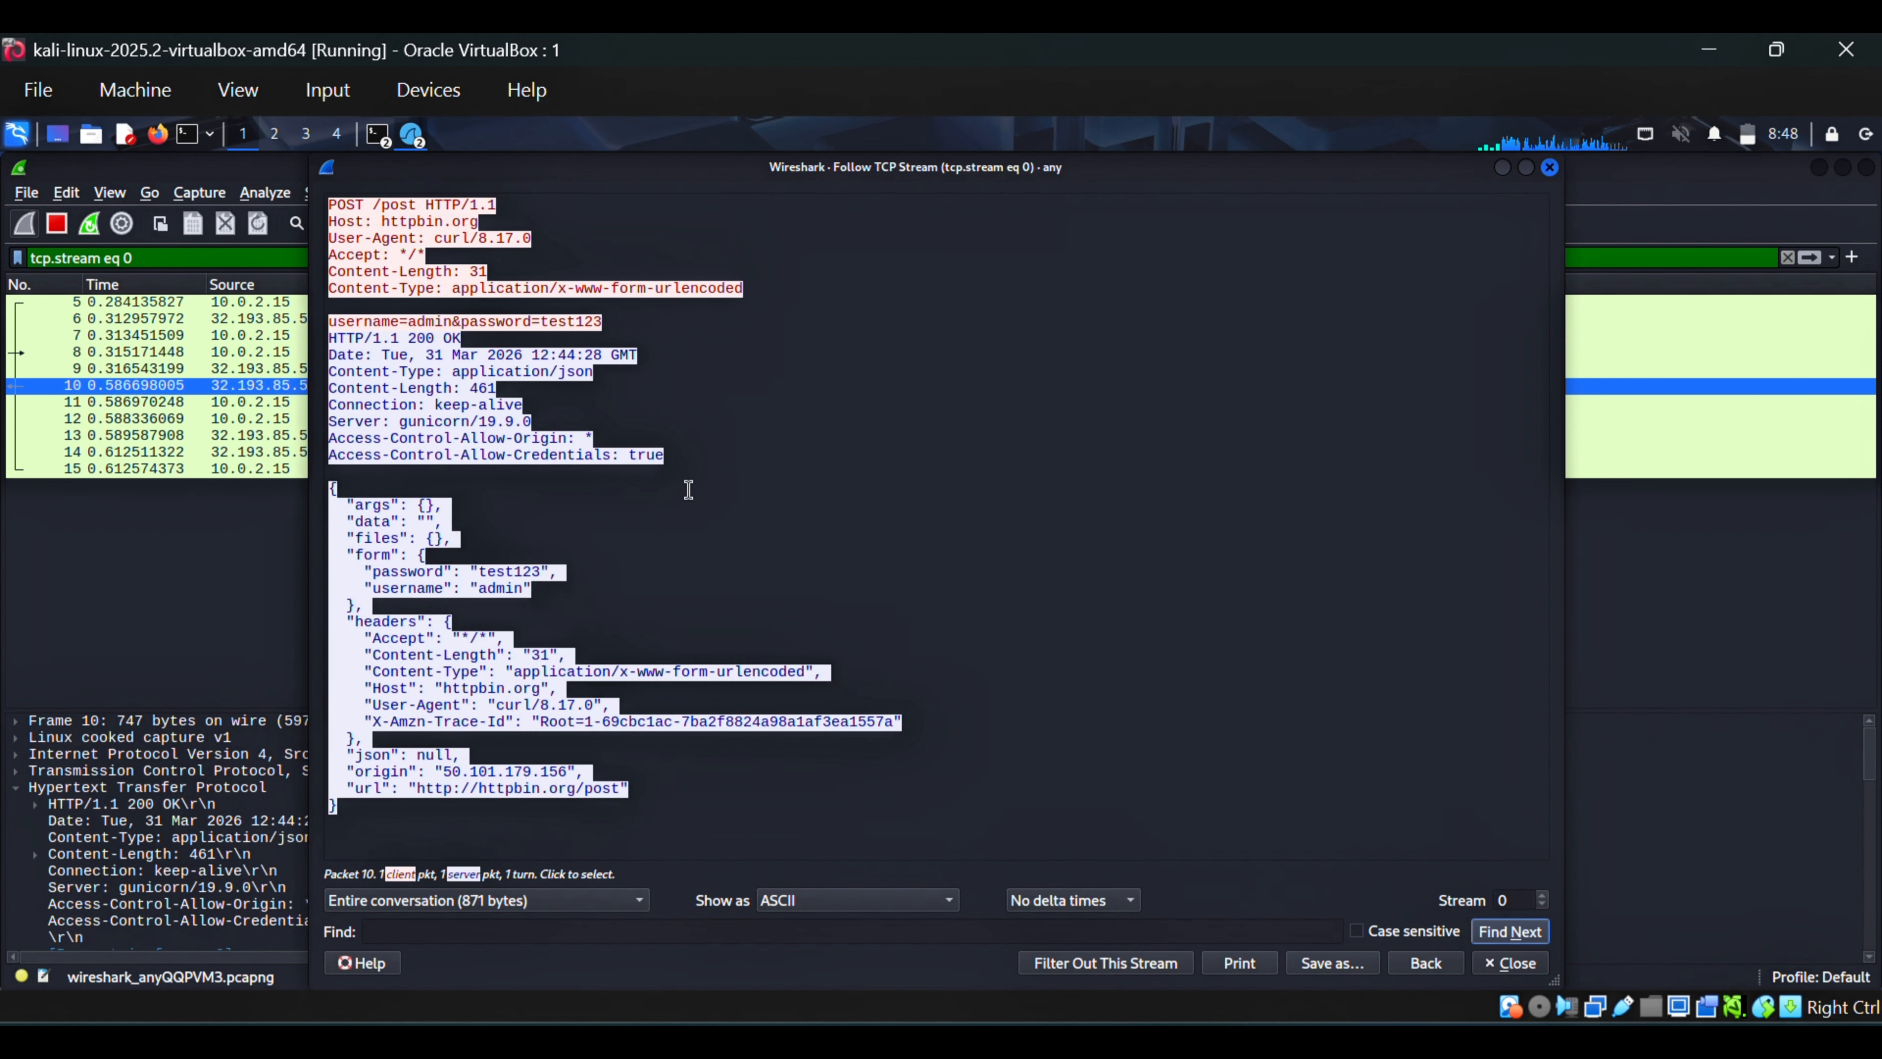
click(591, 320)
mouse_move(612, 311)
mouse_down()
mouse_move(451, 323)
mouse_move(623, 326)
mouse_up()
click(782, 592)
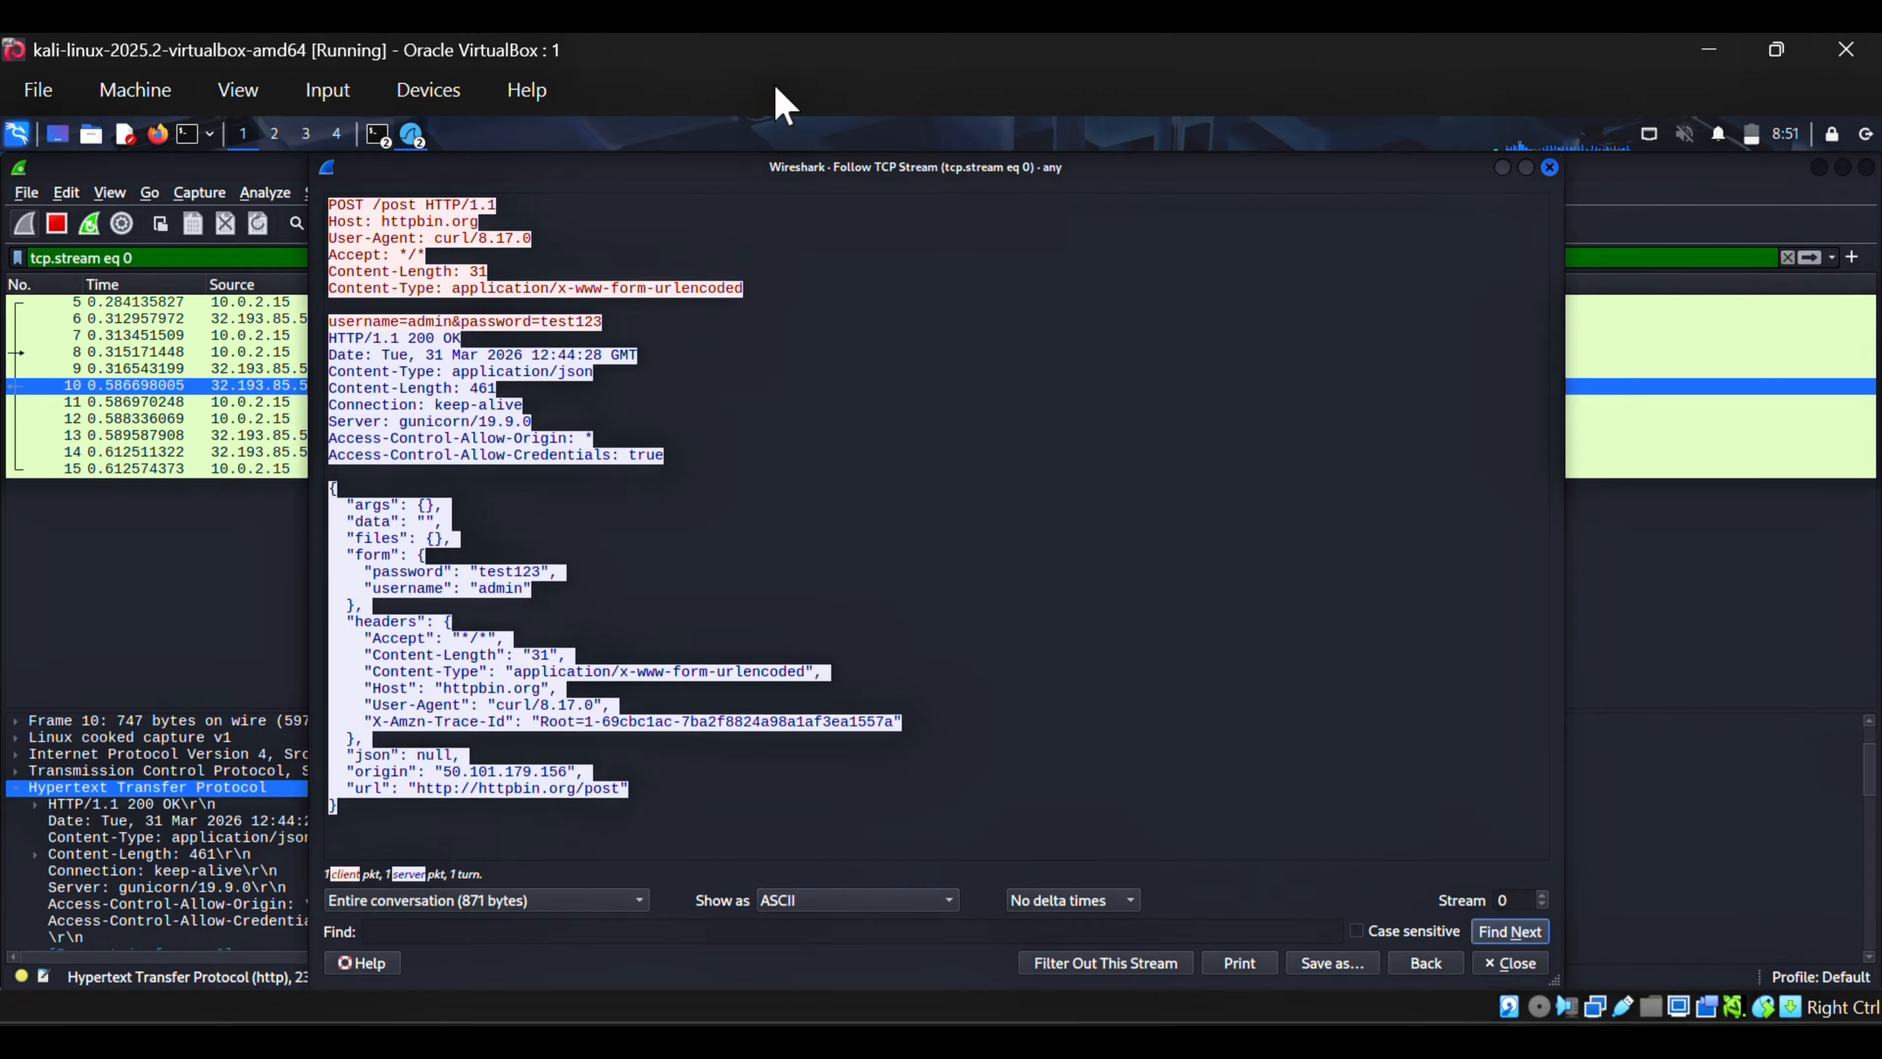
Step: Close the TCP stream window and replace the stream filter with http
click(1550, 168)
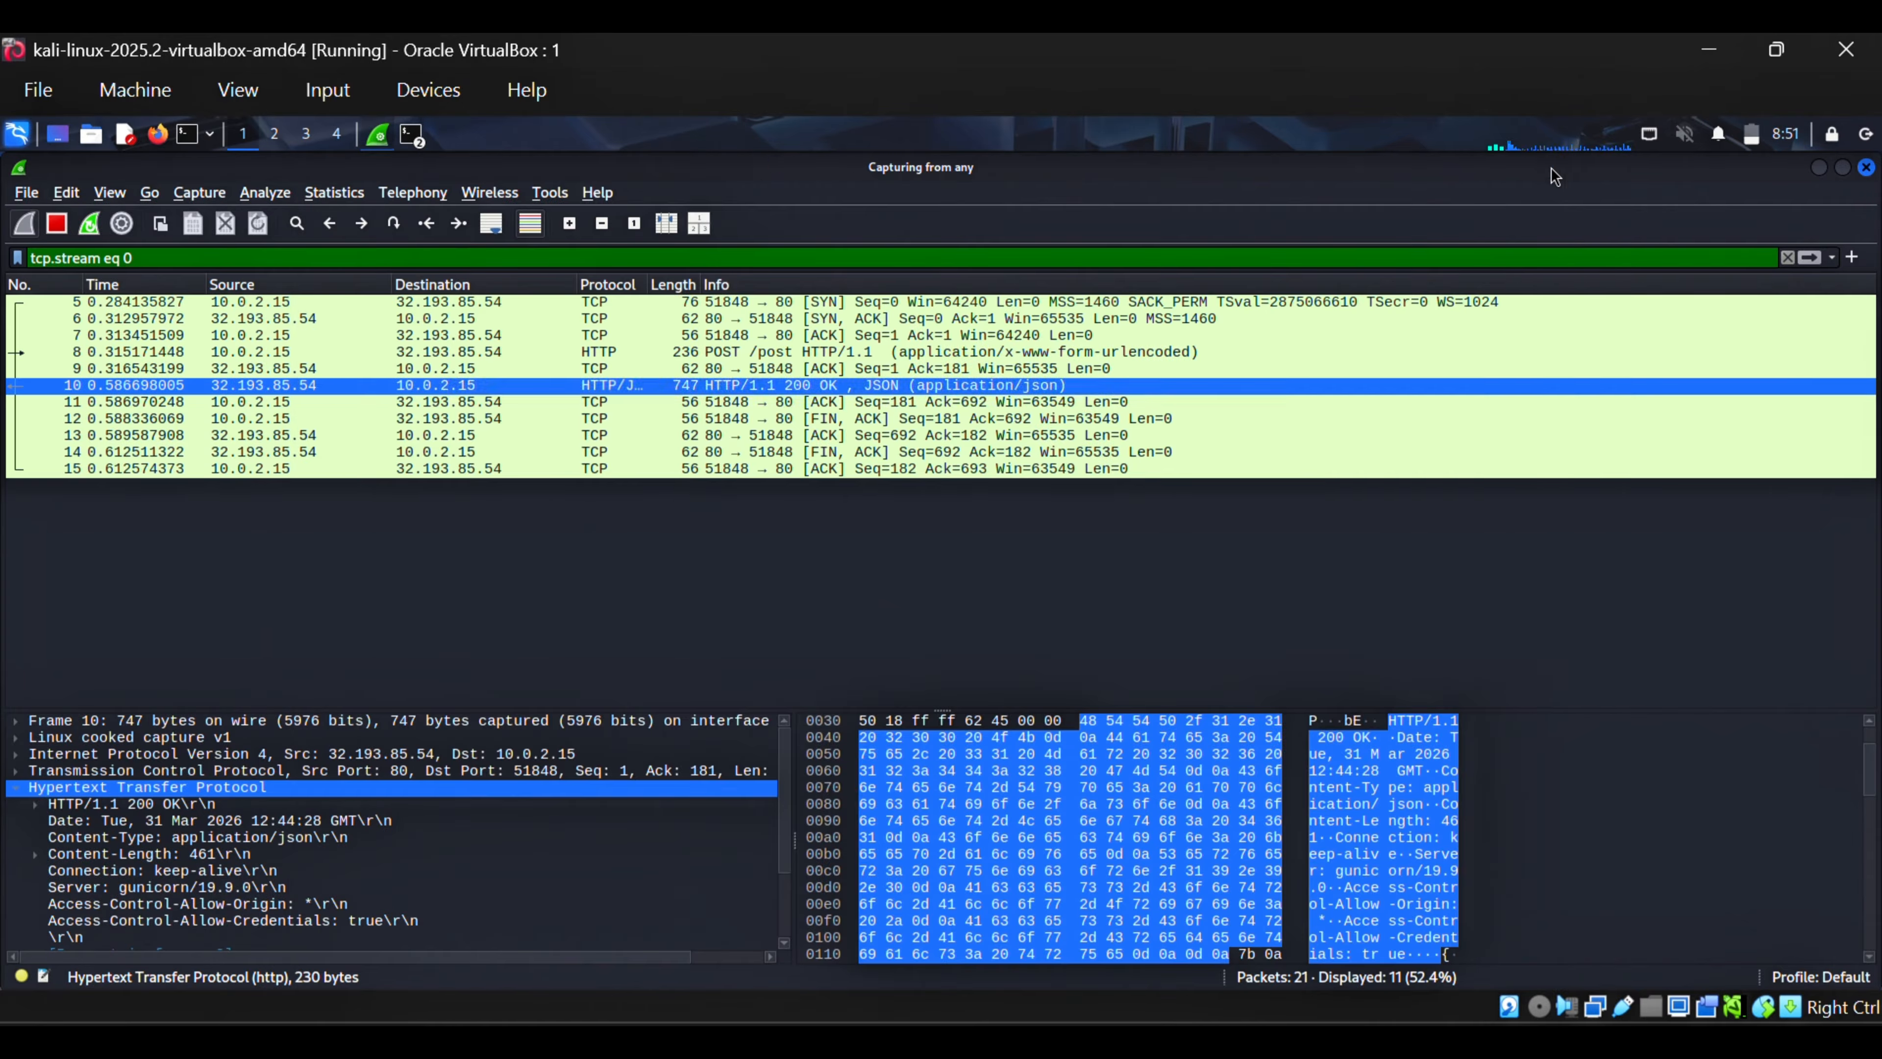
click(194, 261)
key(BackSpace)
key(BackSpace)
key(BackSpace)
key(BackSpace)
key(BackSpace)
key(BackSpace)
key(BackSpace)
key(BackSpace)
key(BackSpace)
key(BackSpace)
key(BackSpace)
key(BackSpace)
key(BackSpace)
key(BackSpace)
key(BackSpace)
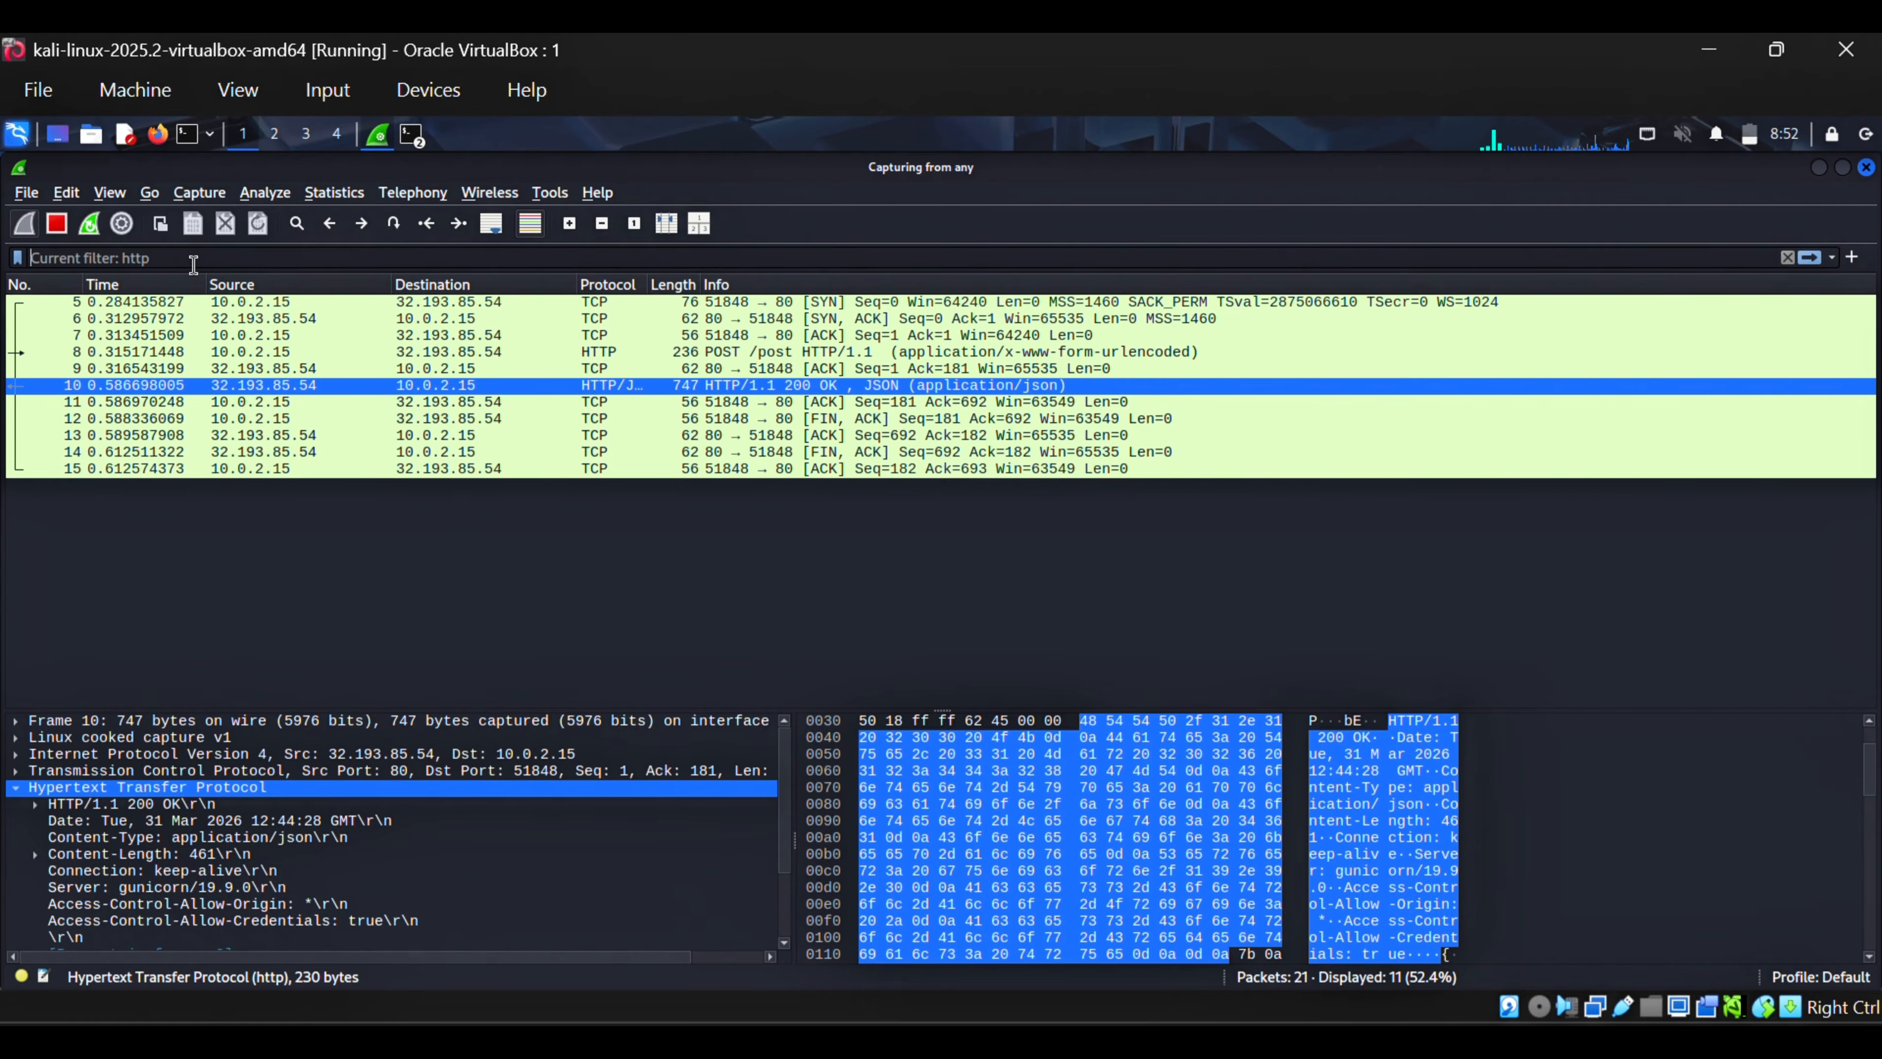
text(http)
key(Return)
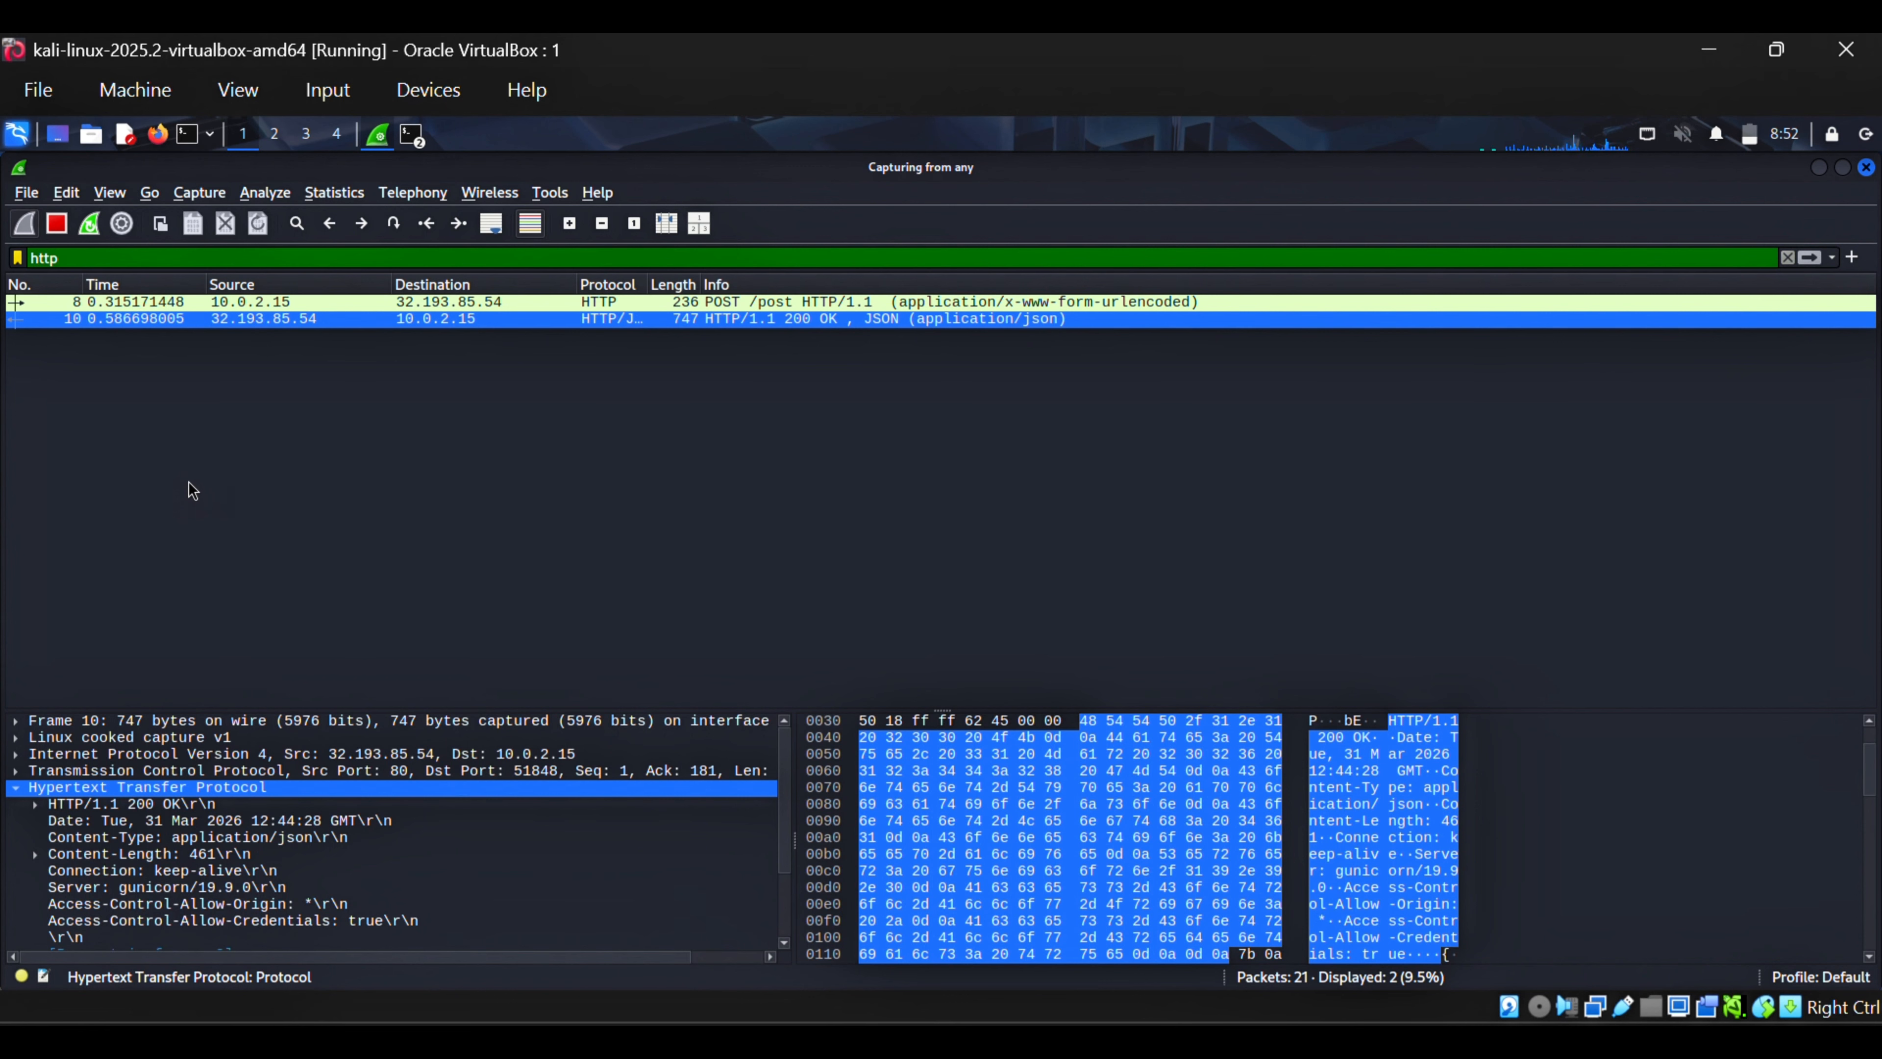
Step: Stop the live capture and open the export list of HTTP objects
click(27, 194)
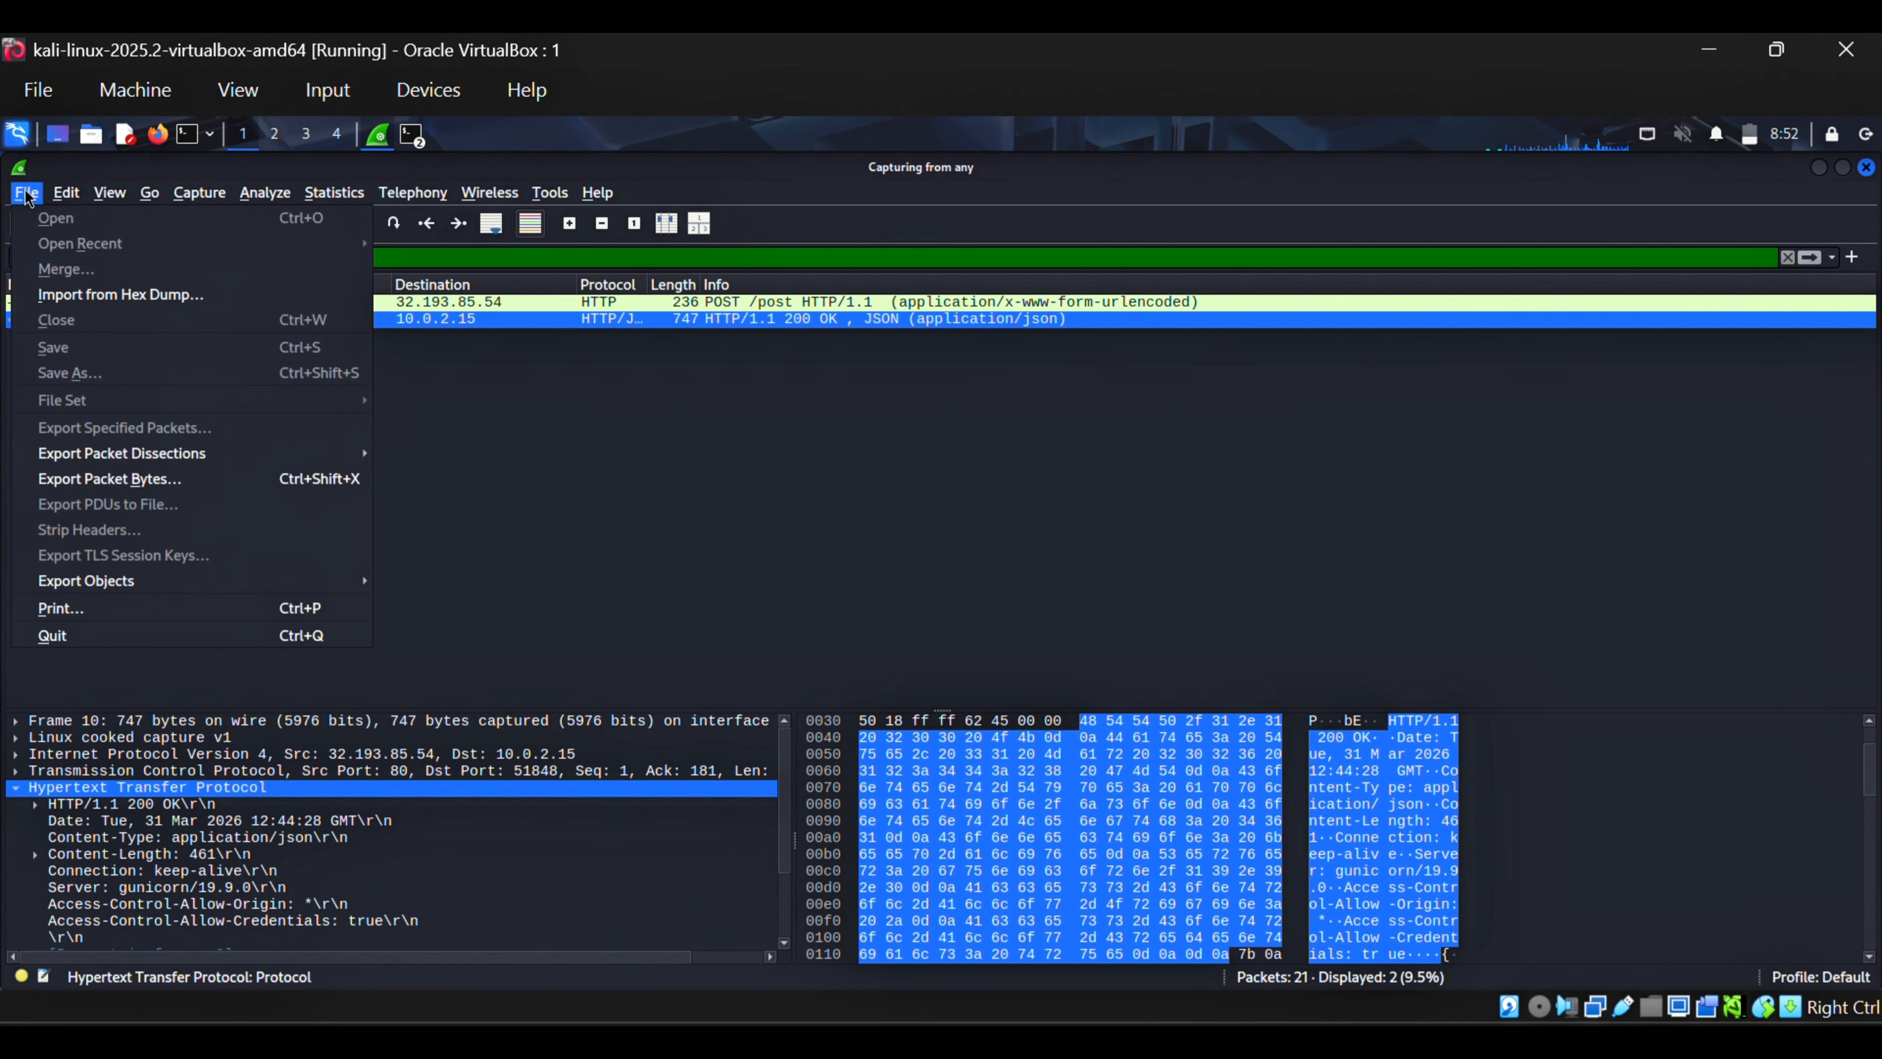
click(26, 192)
click(52, 229)
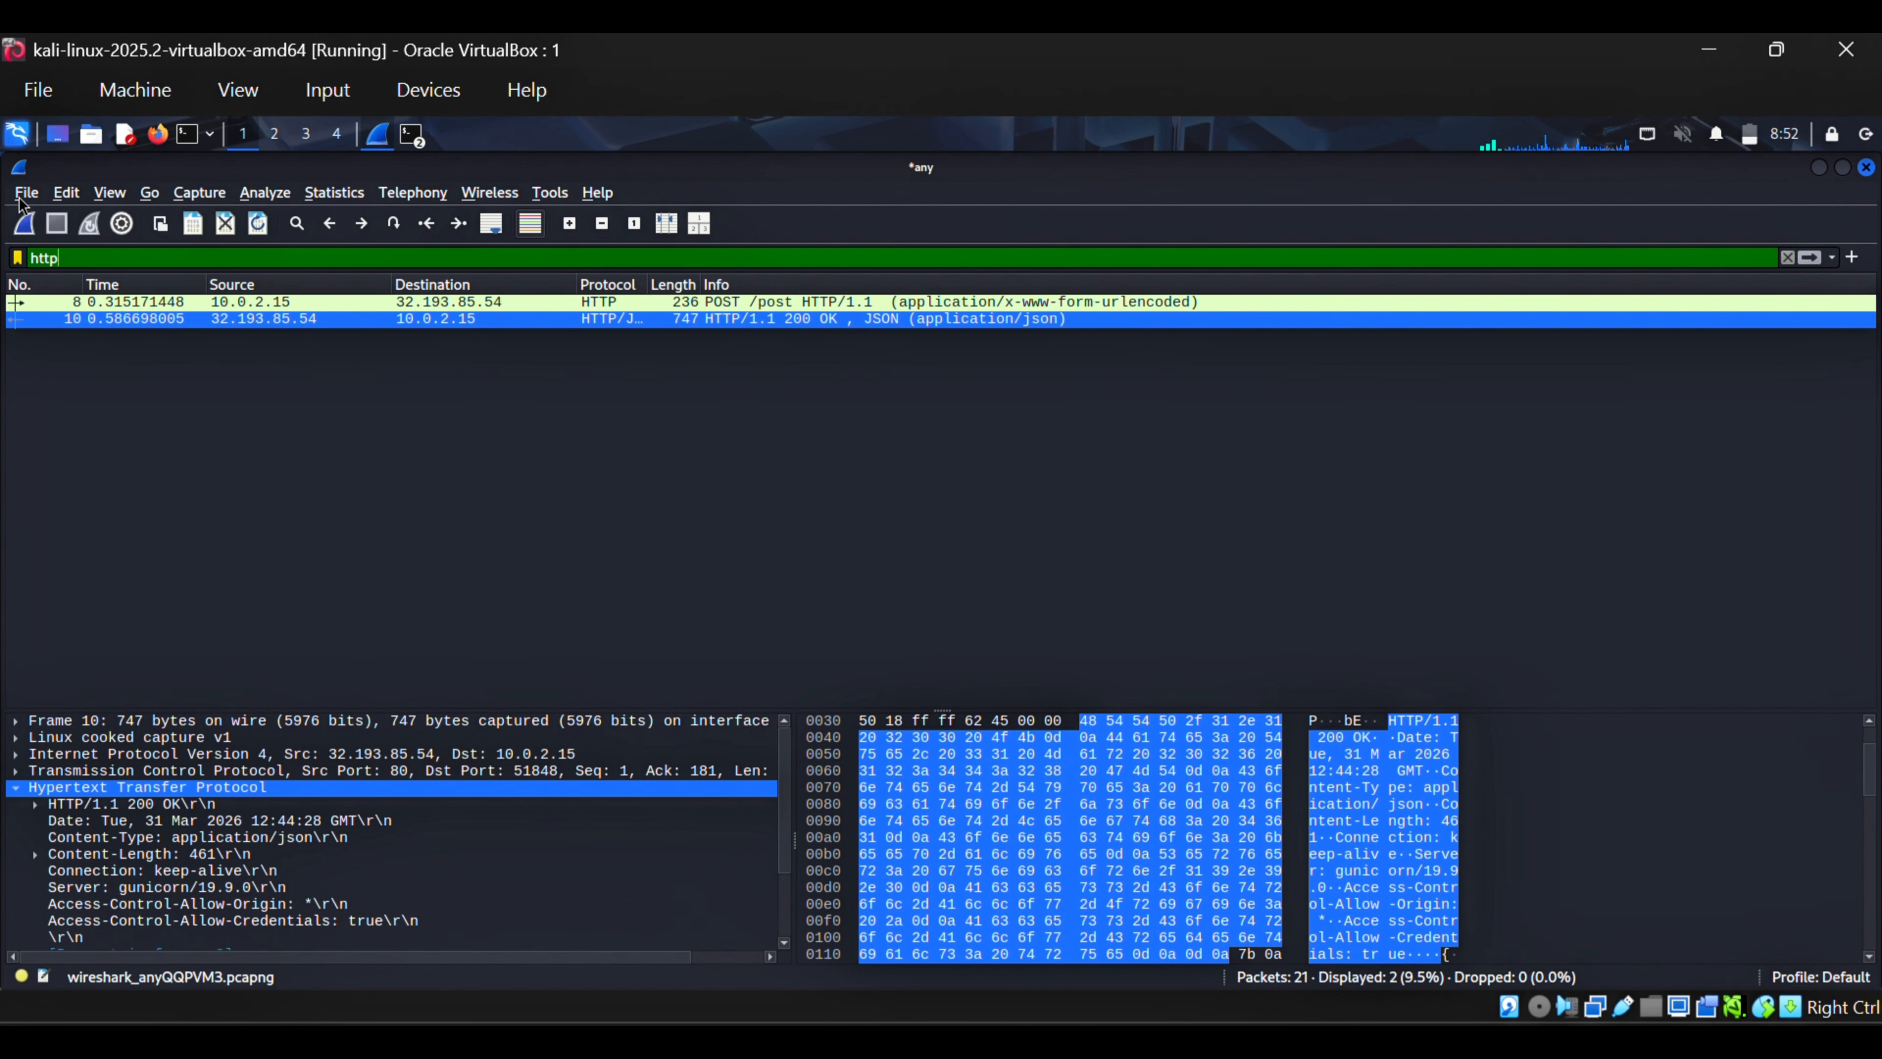
click(27, 193)
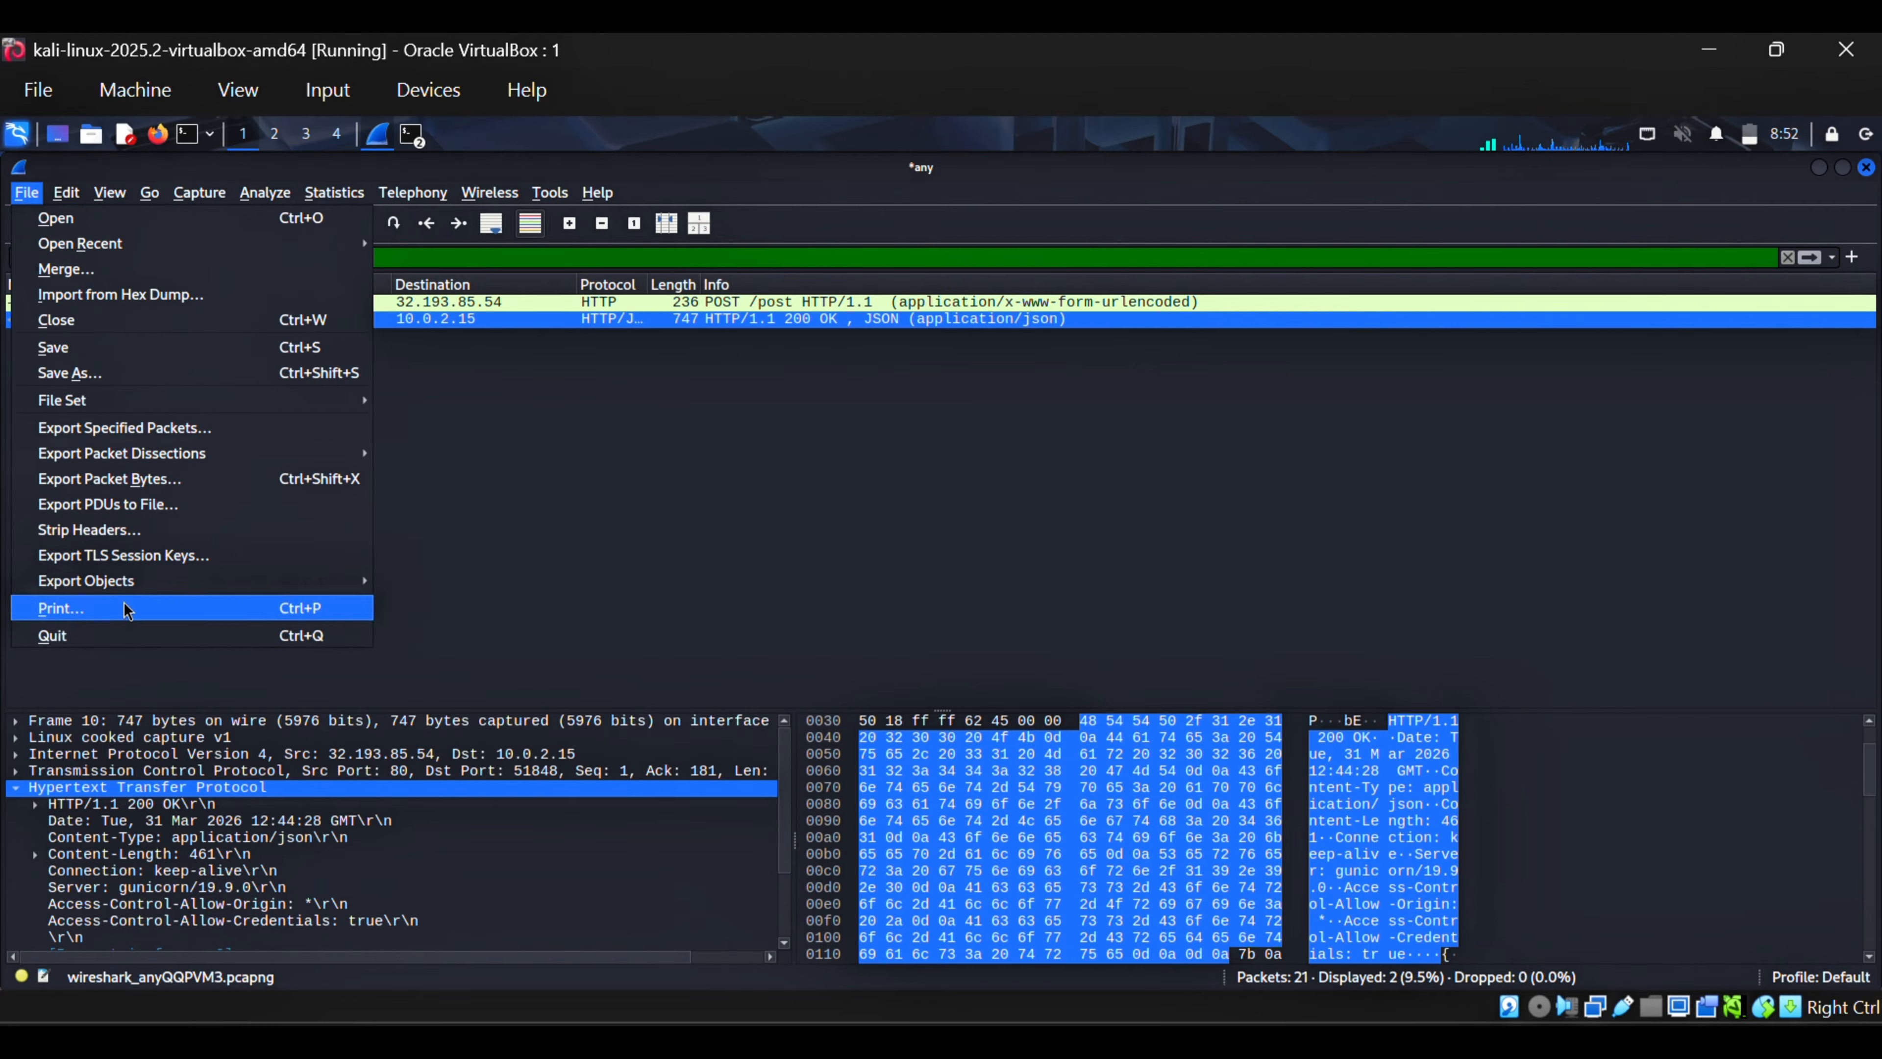
mouse_move(126, 590)
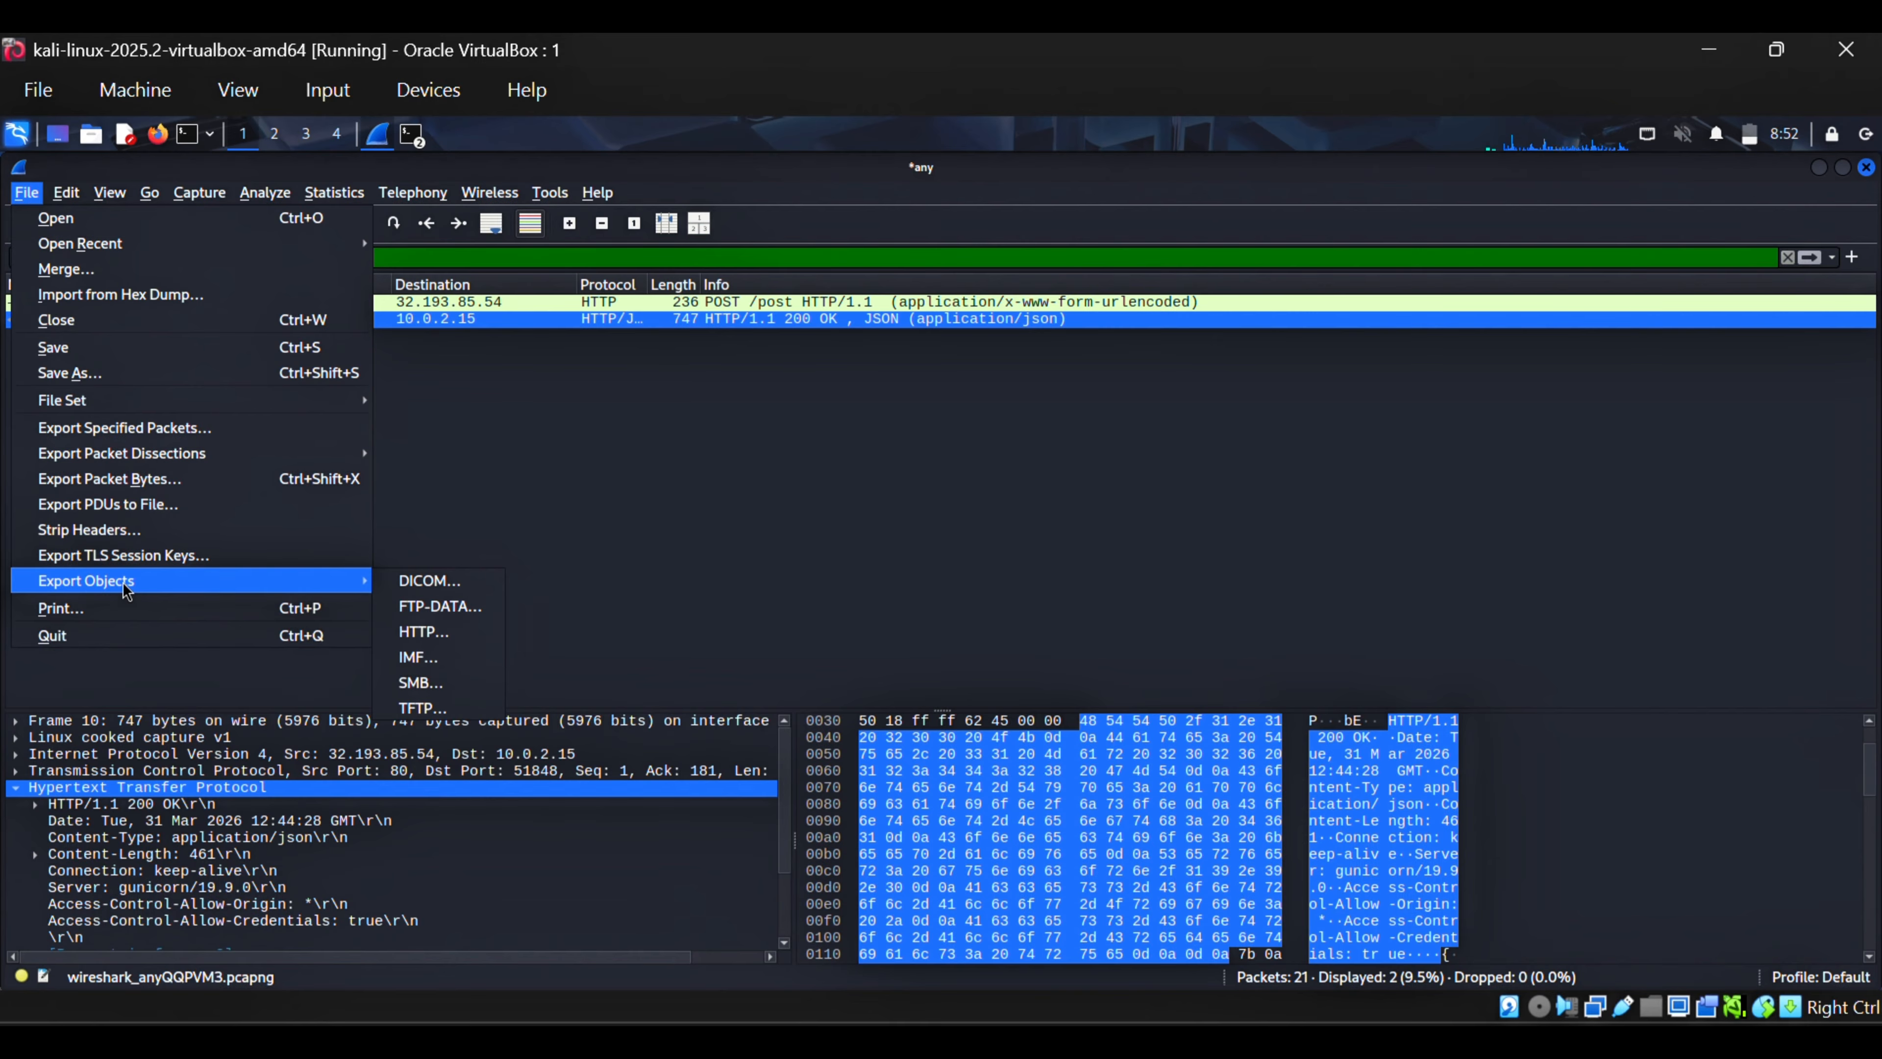
click(432, 634)
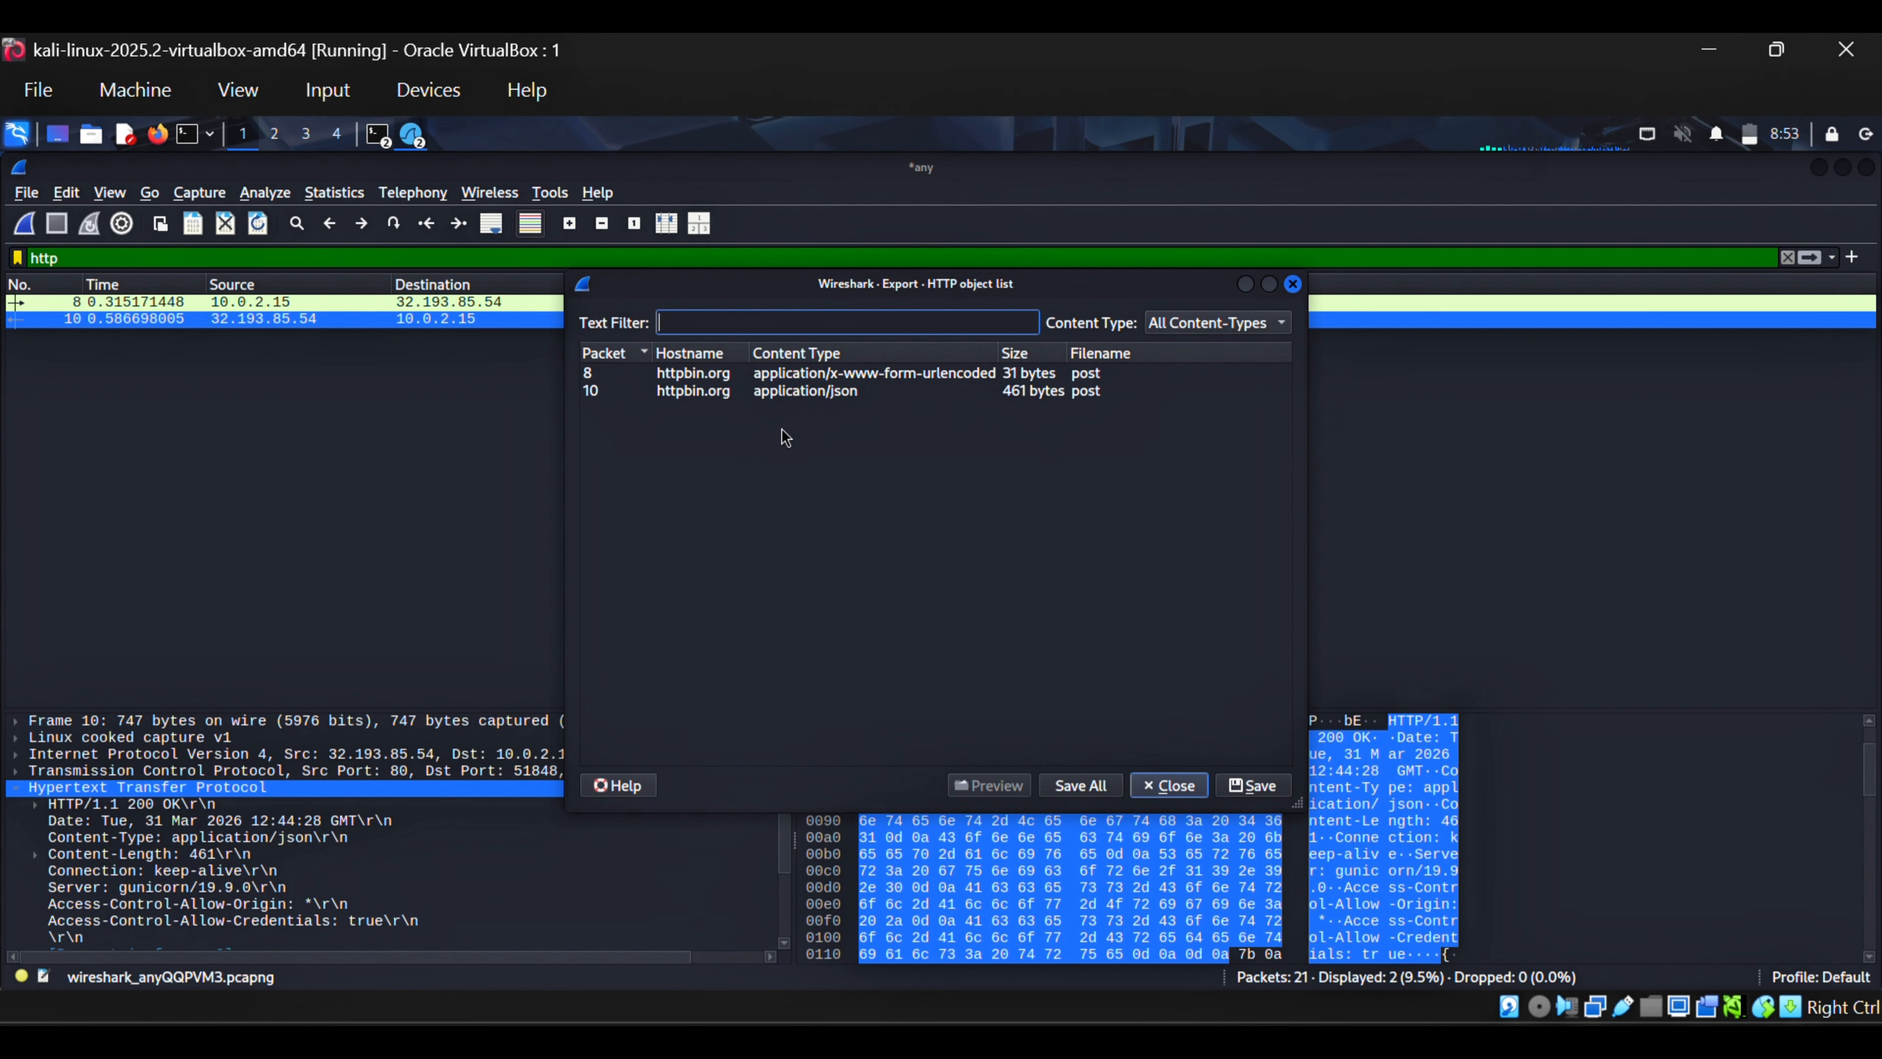
Step: Save packet 8's application/x-www-form-urlencoded object as post in the Desktop/projects/wireshark folder
click(765, 377)
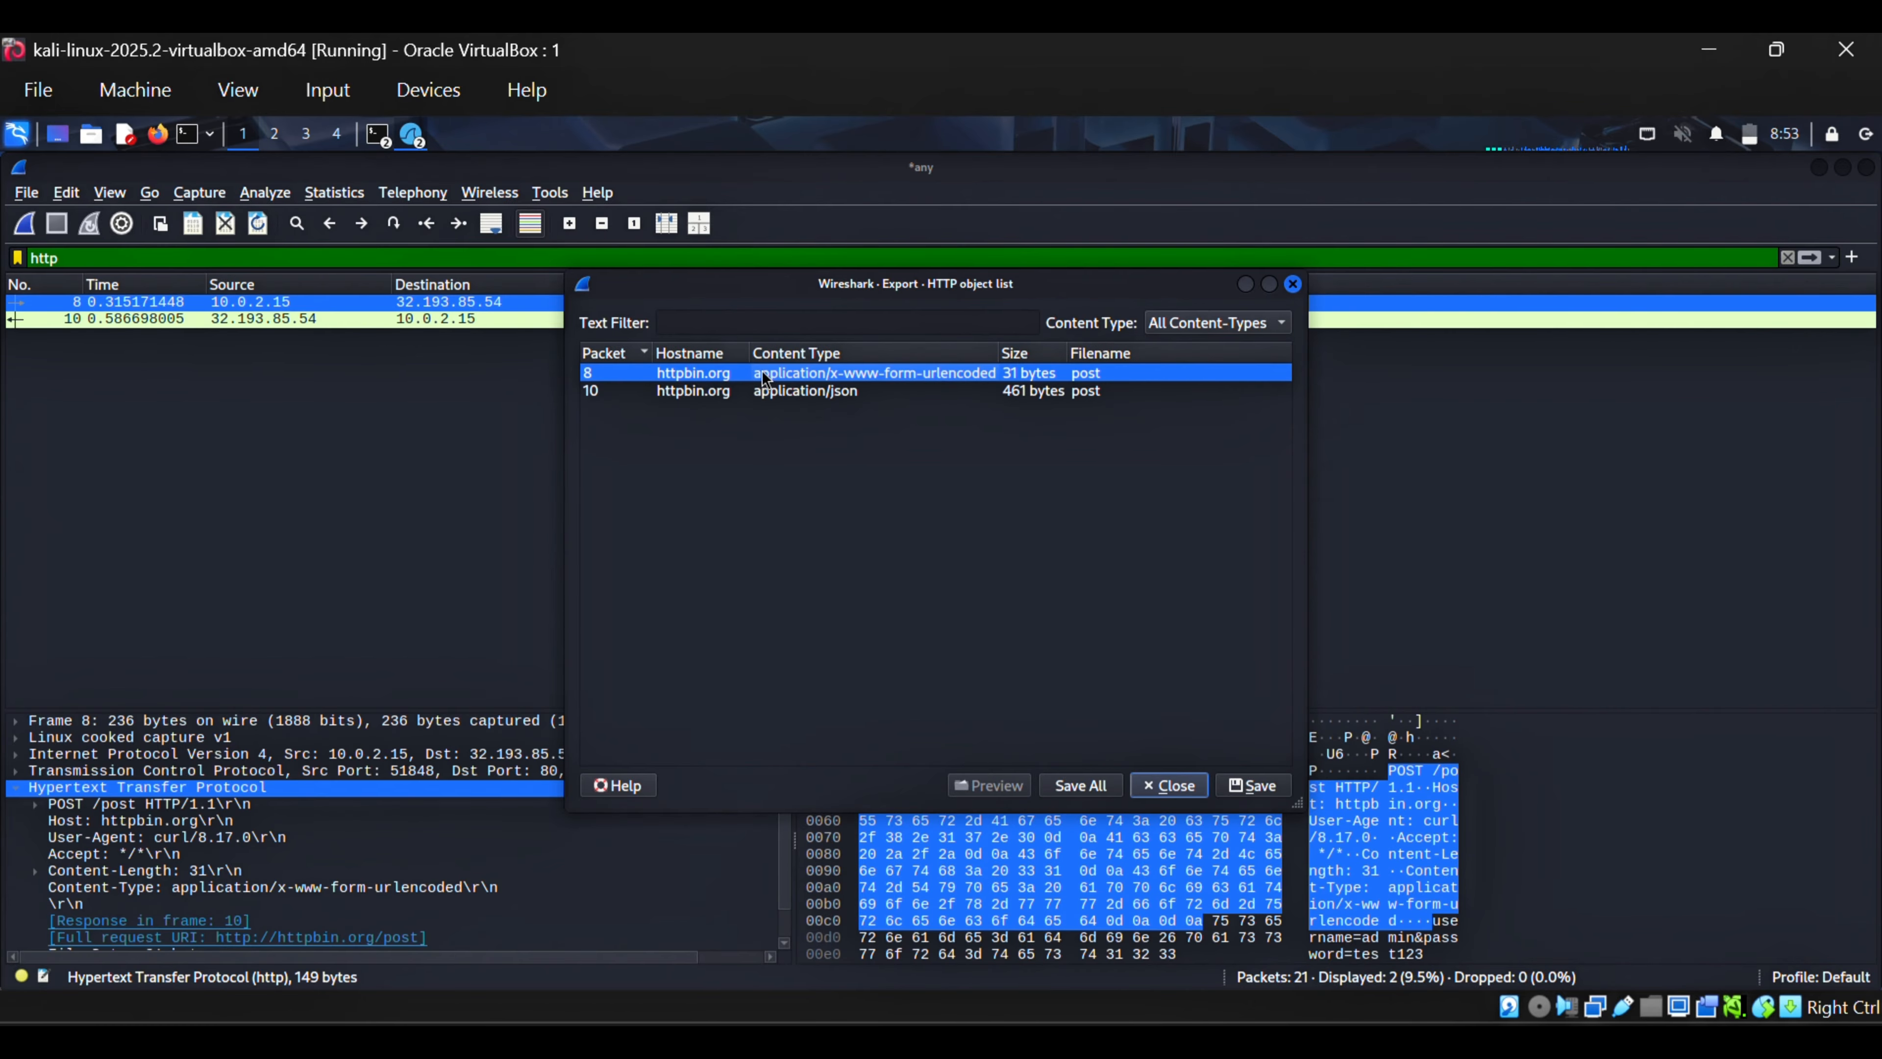
click(1252, 785)
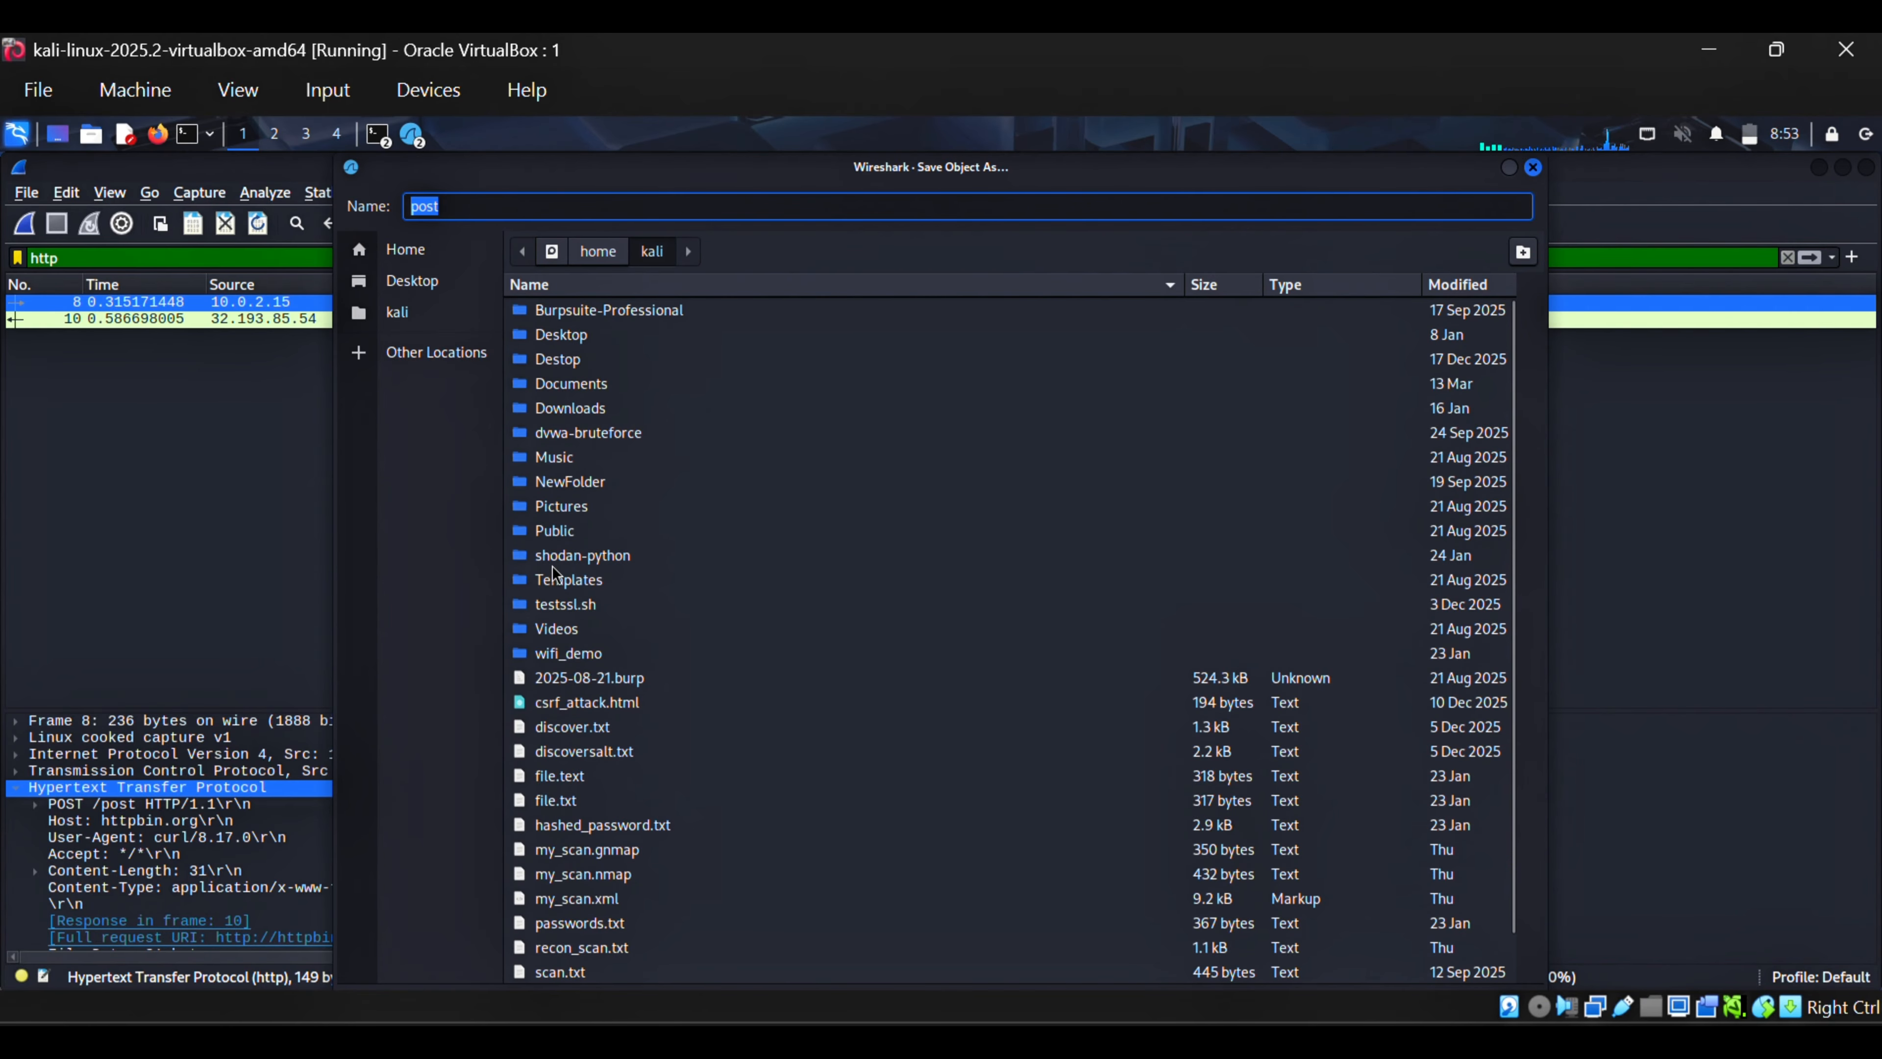
click(573, 342)
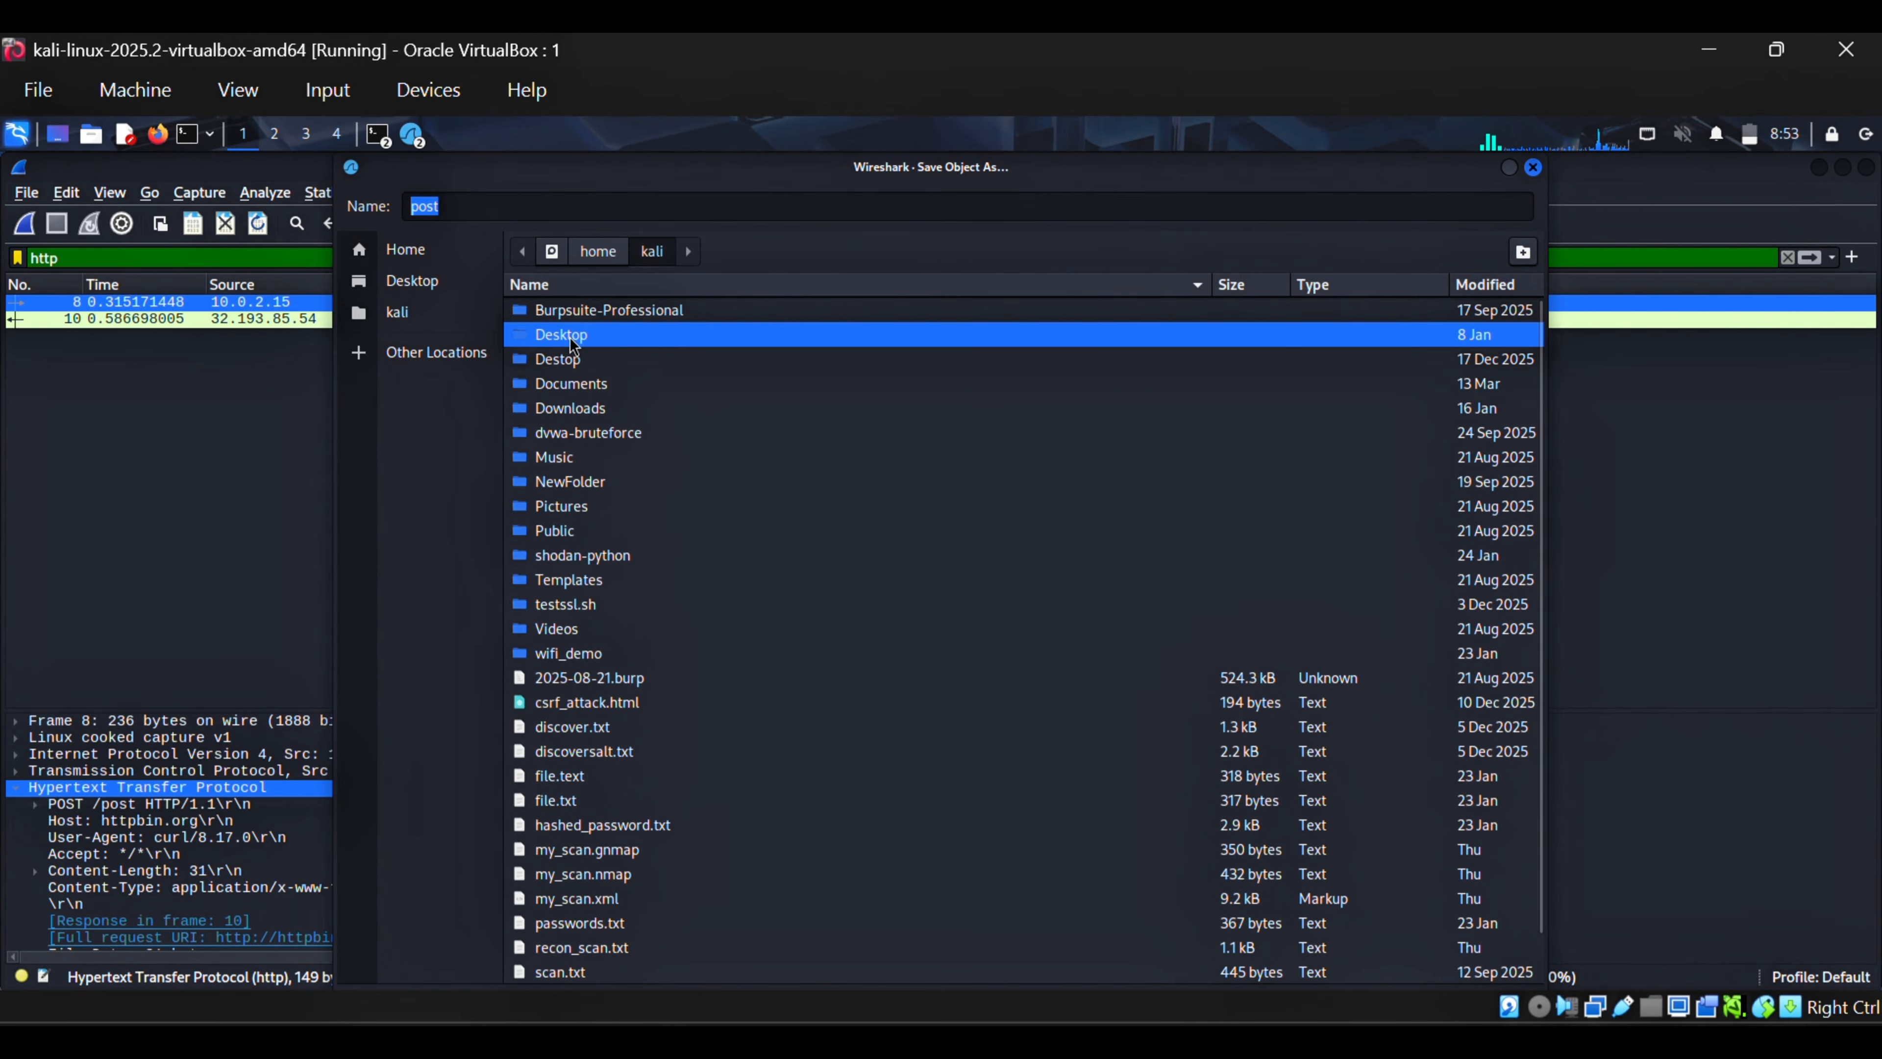
double_click(573, 343)
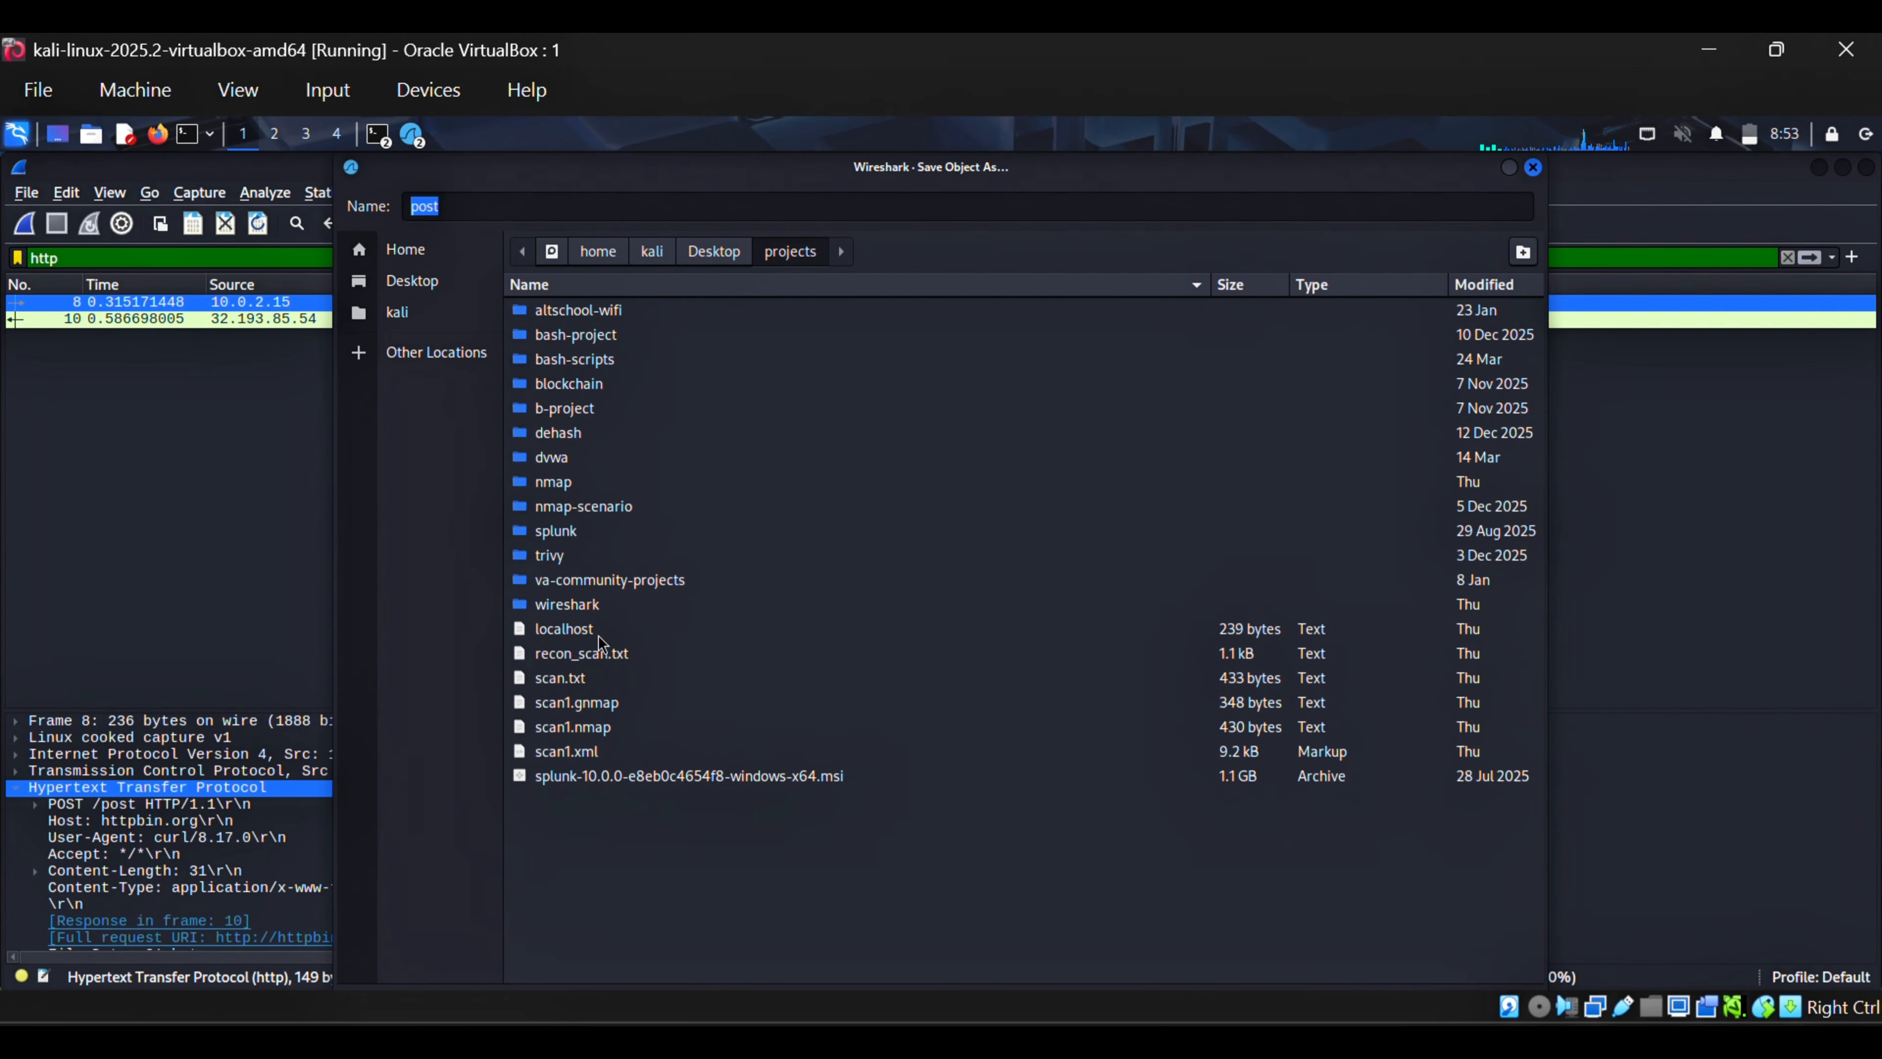
click(658, 613)
double_click(657, 613)
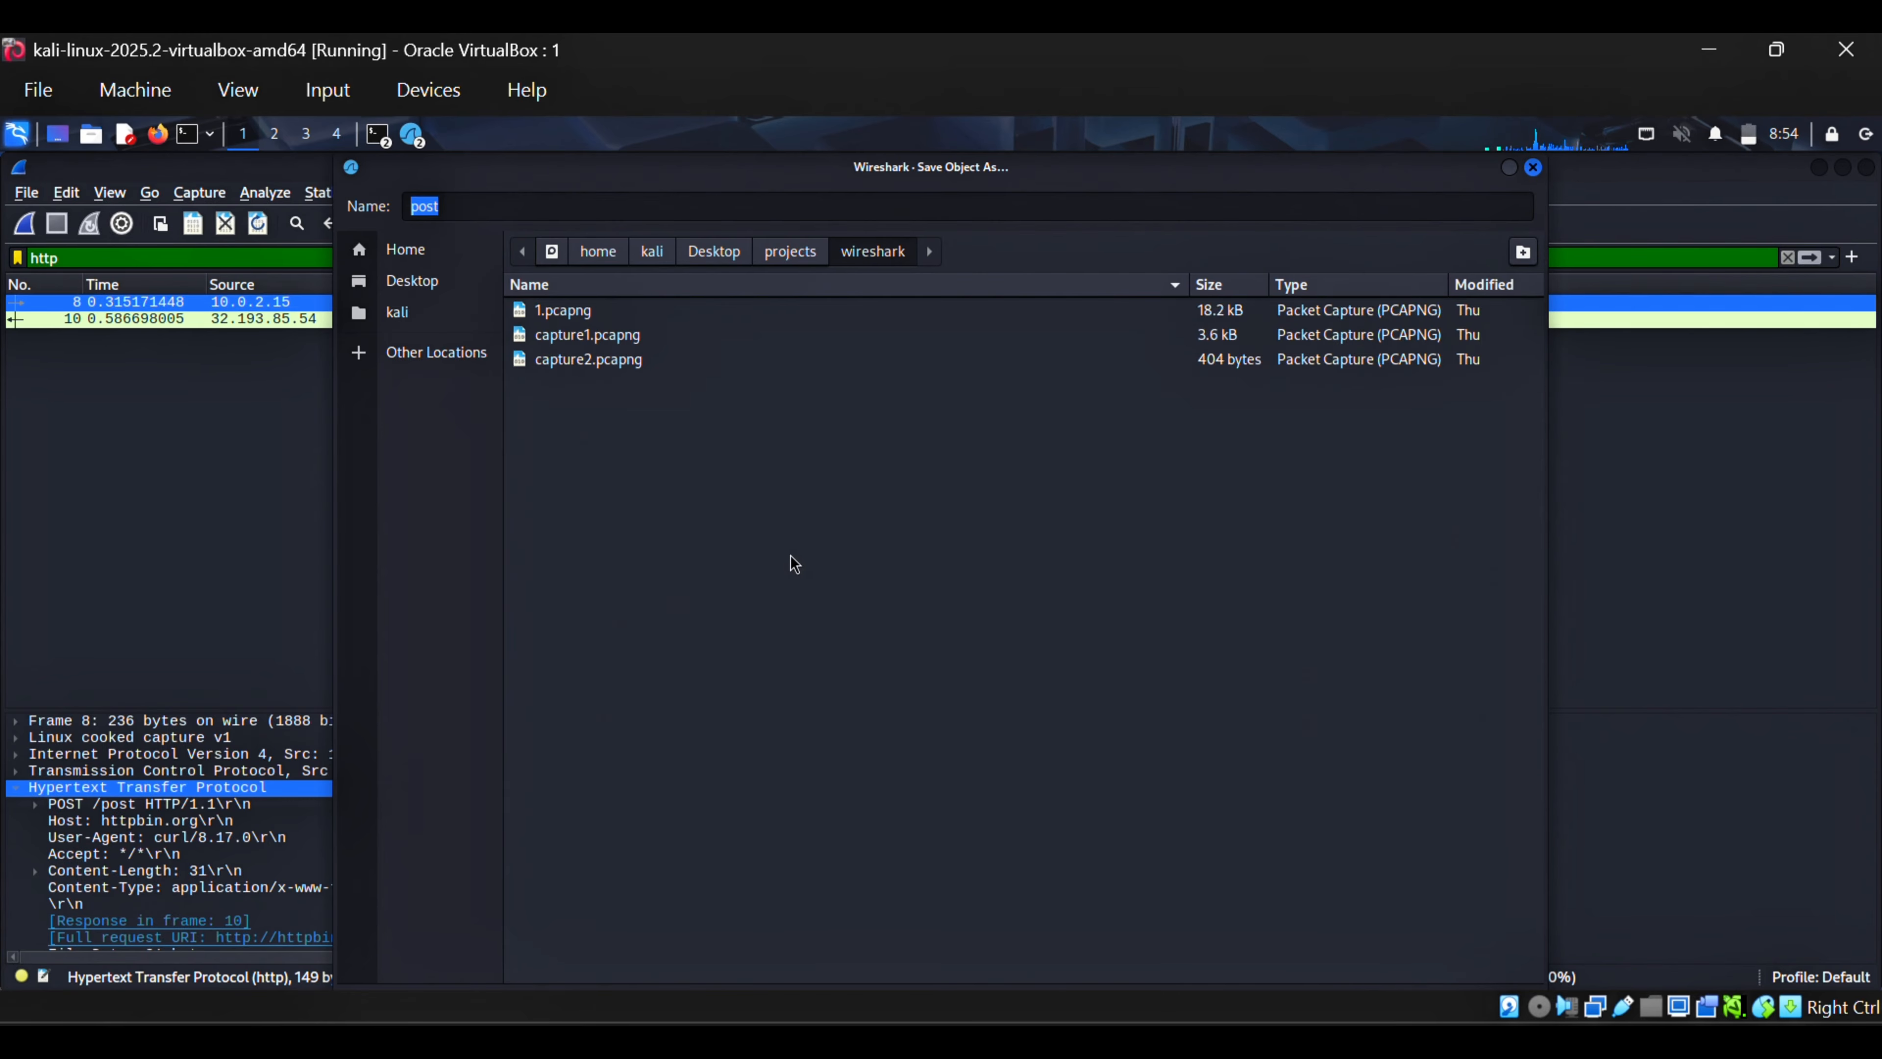
key(Return)
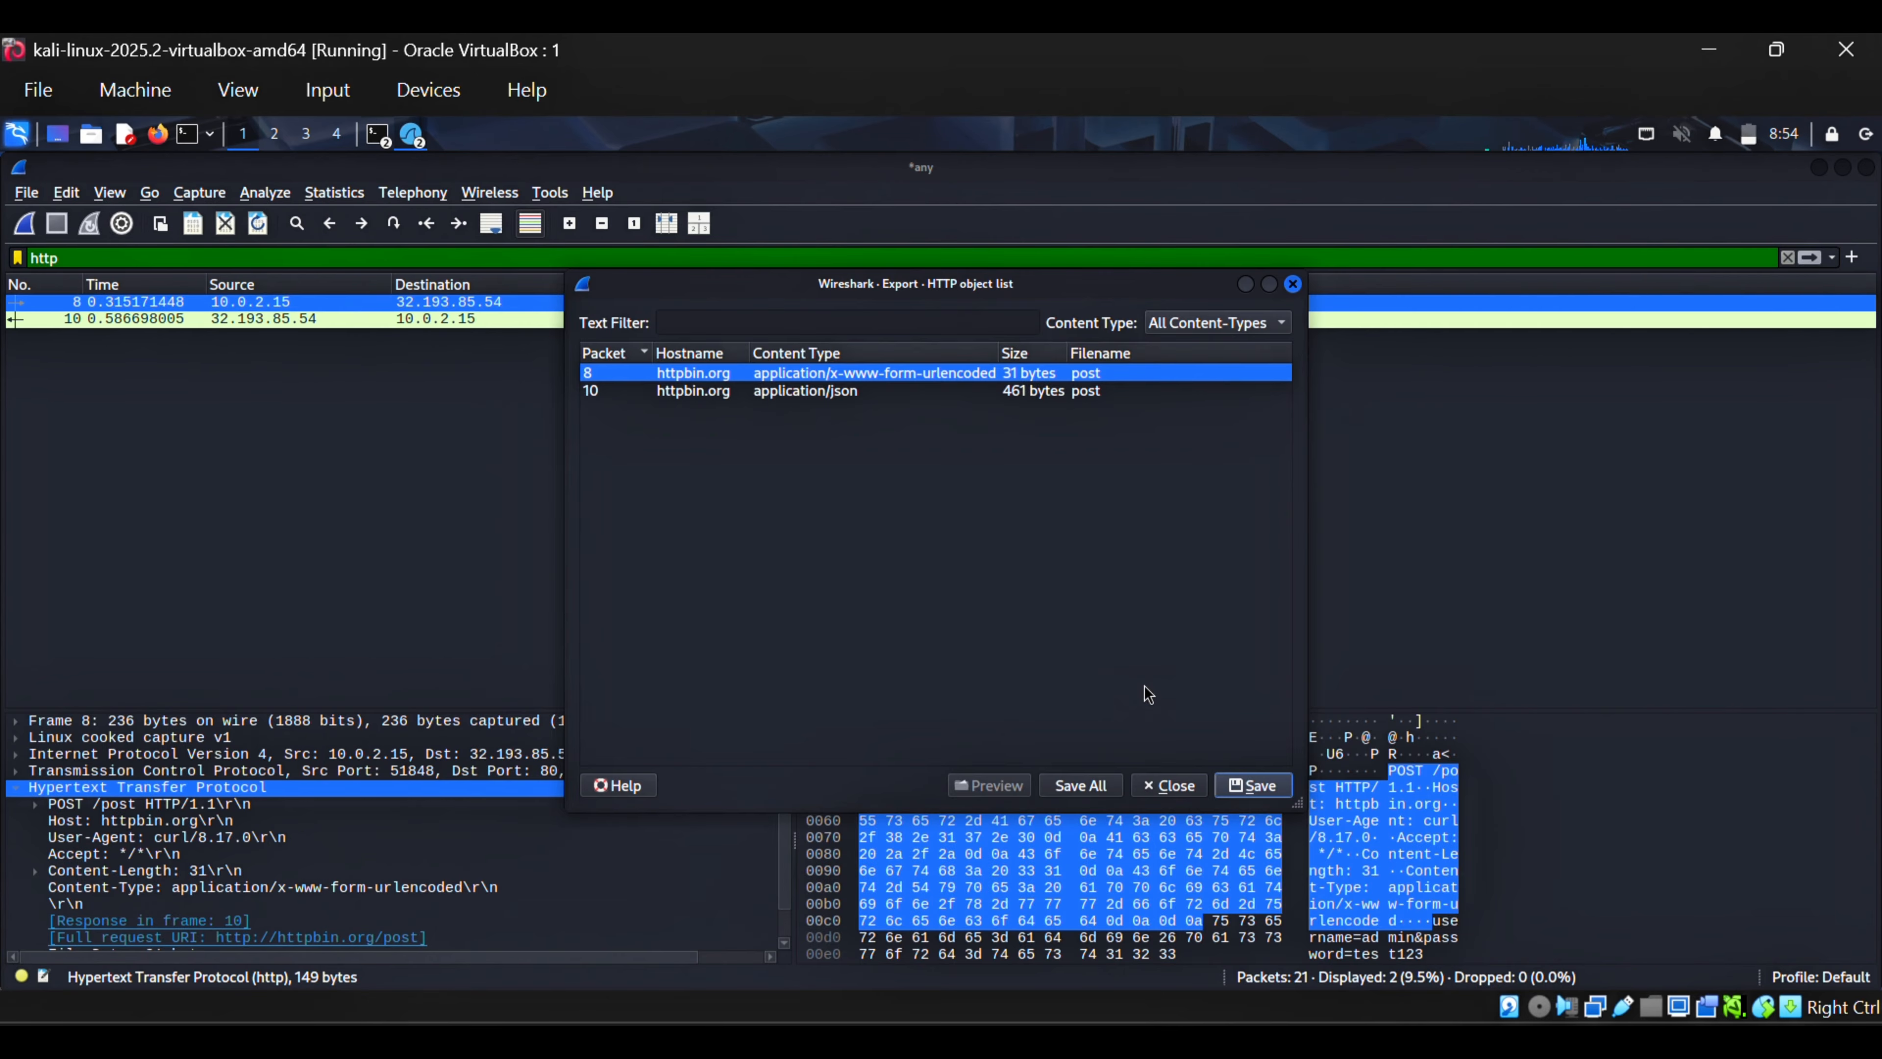
Step: Save all listed HTTP objects into the Desktop/projects/wireshark folder
click(1122, 652)
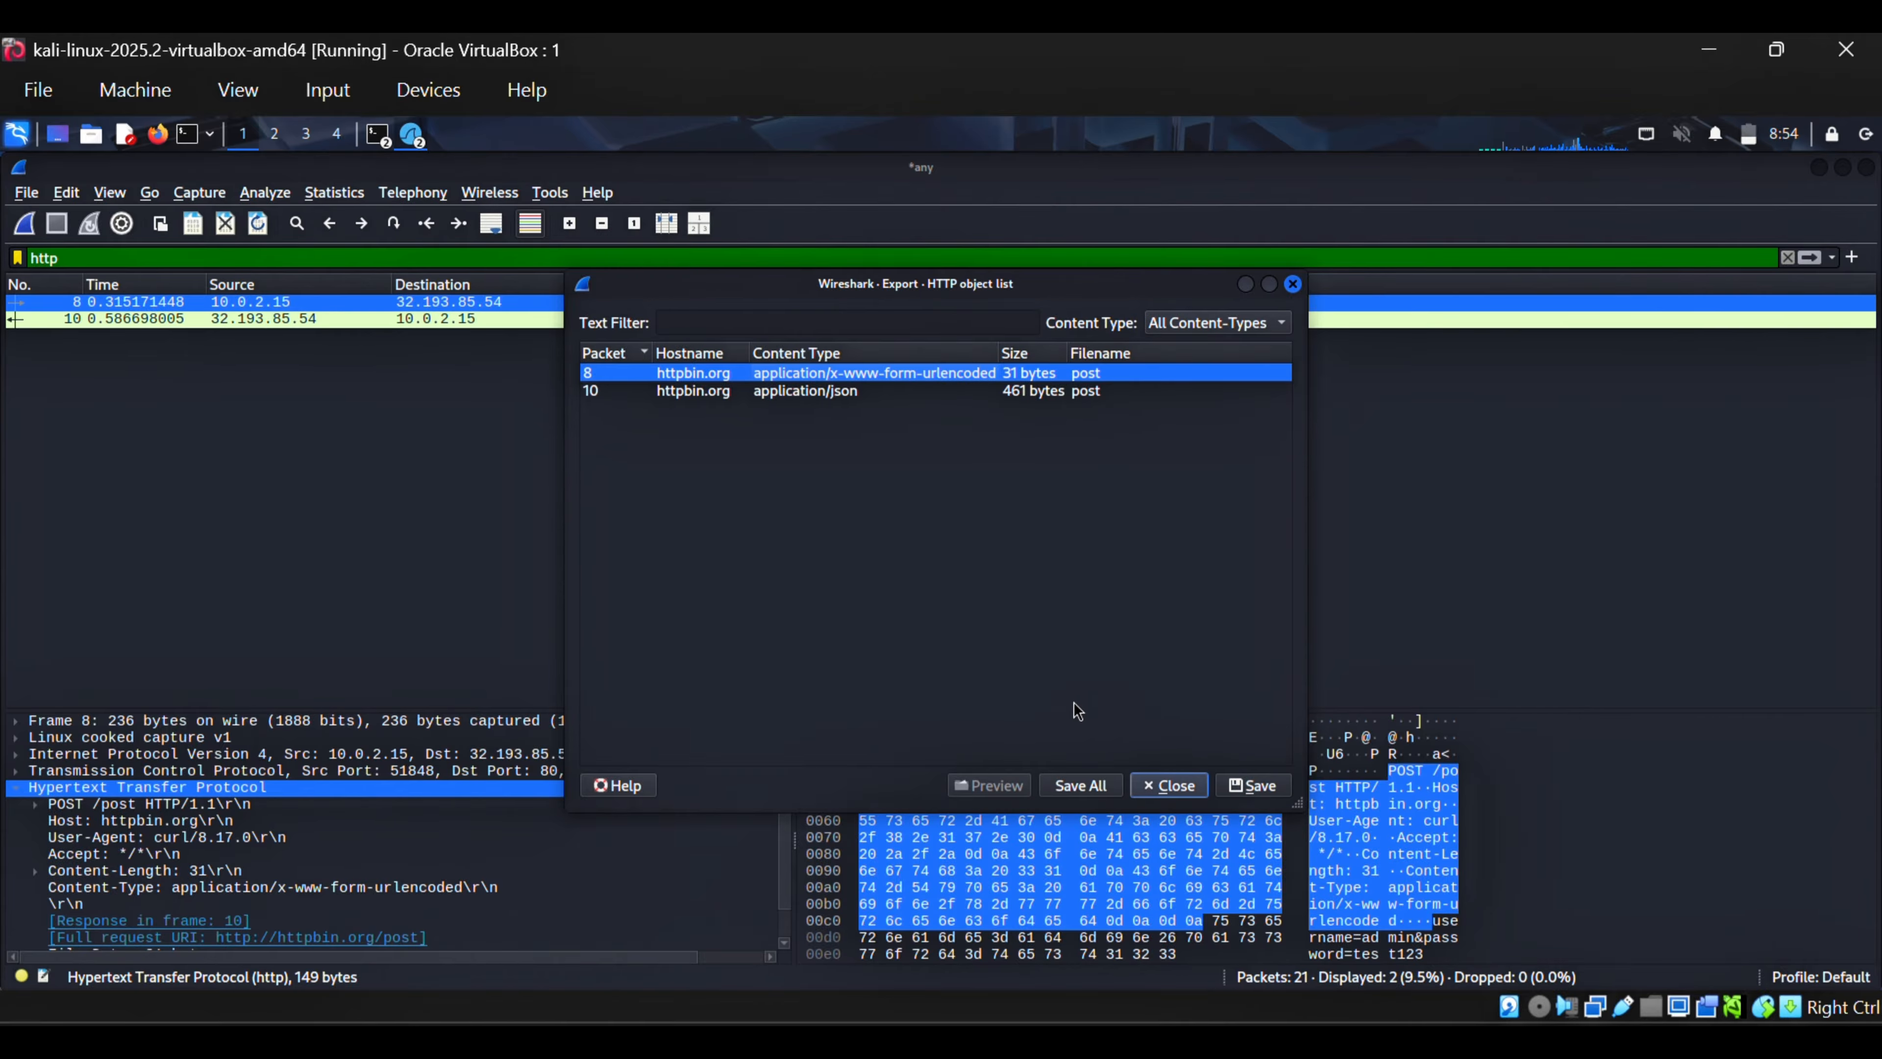
click(1084, 788)
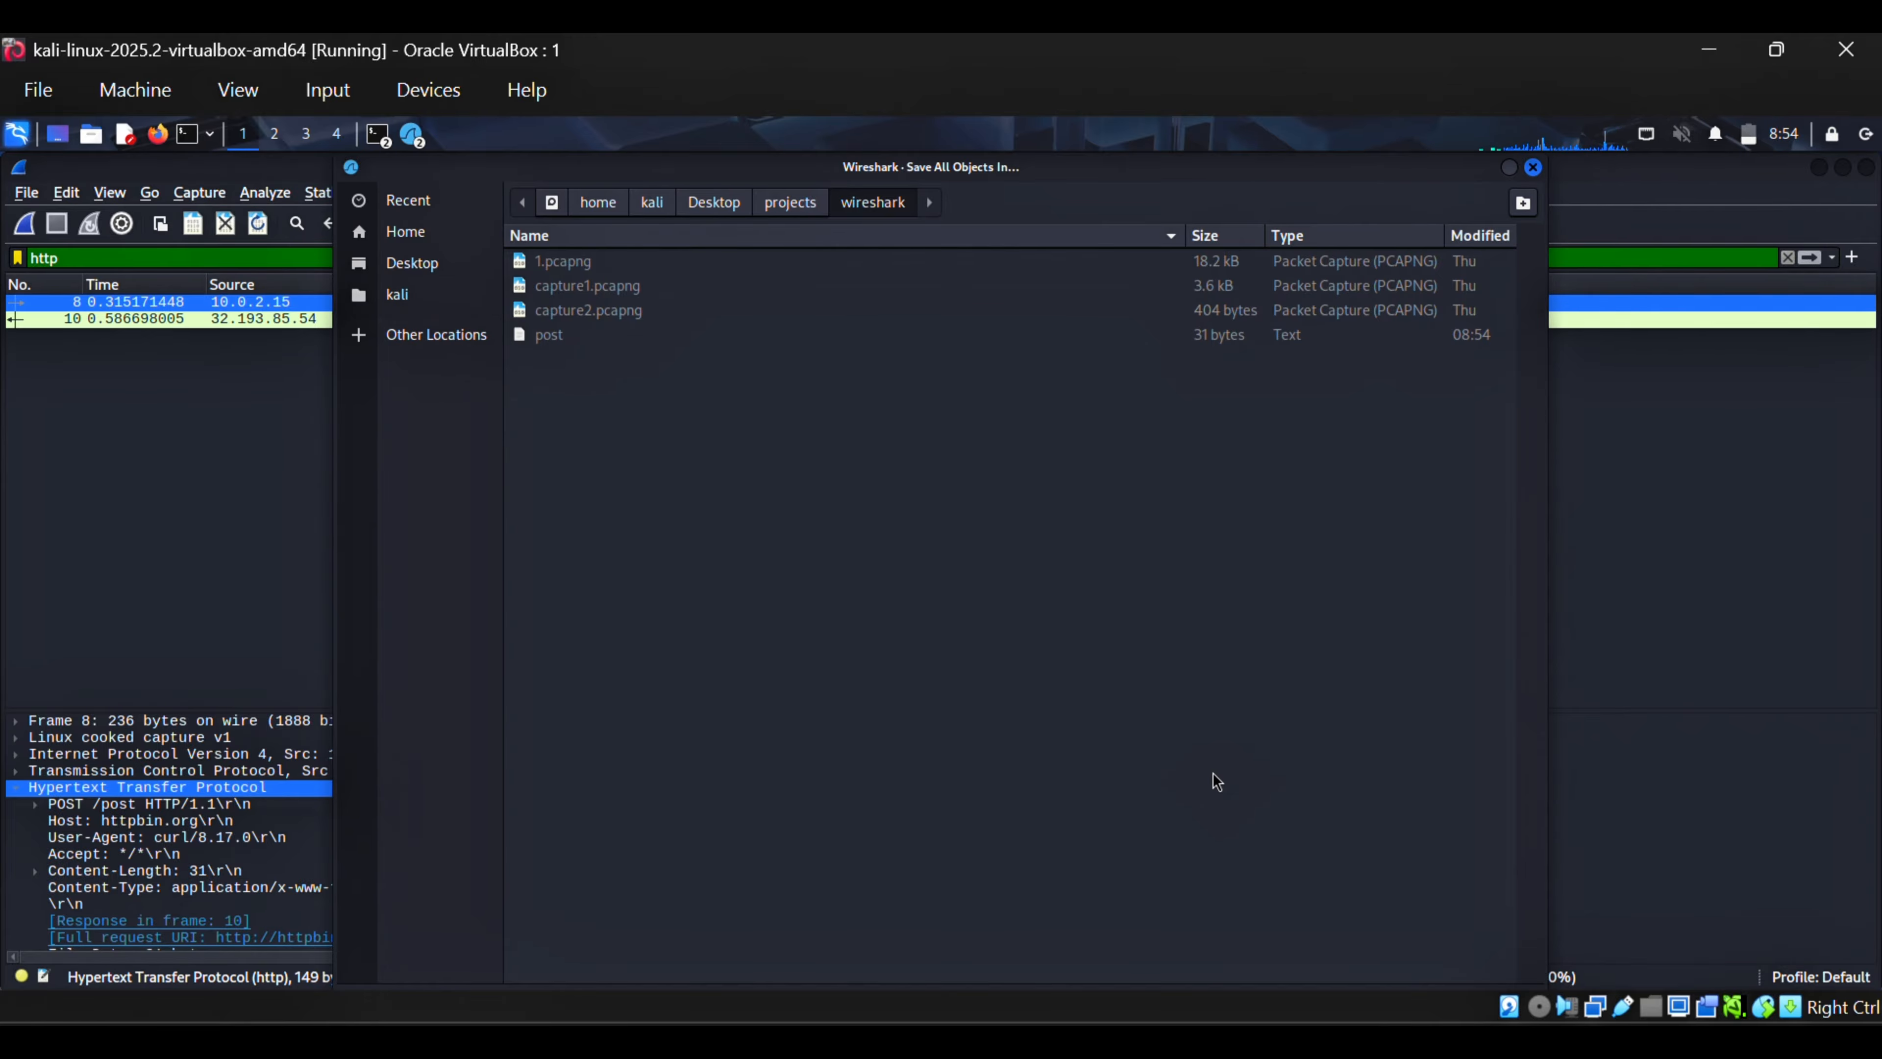
key(Escape)
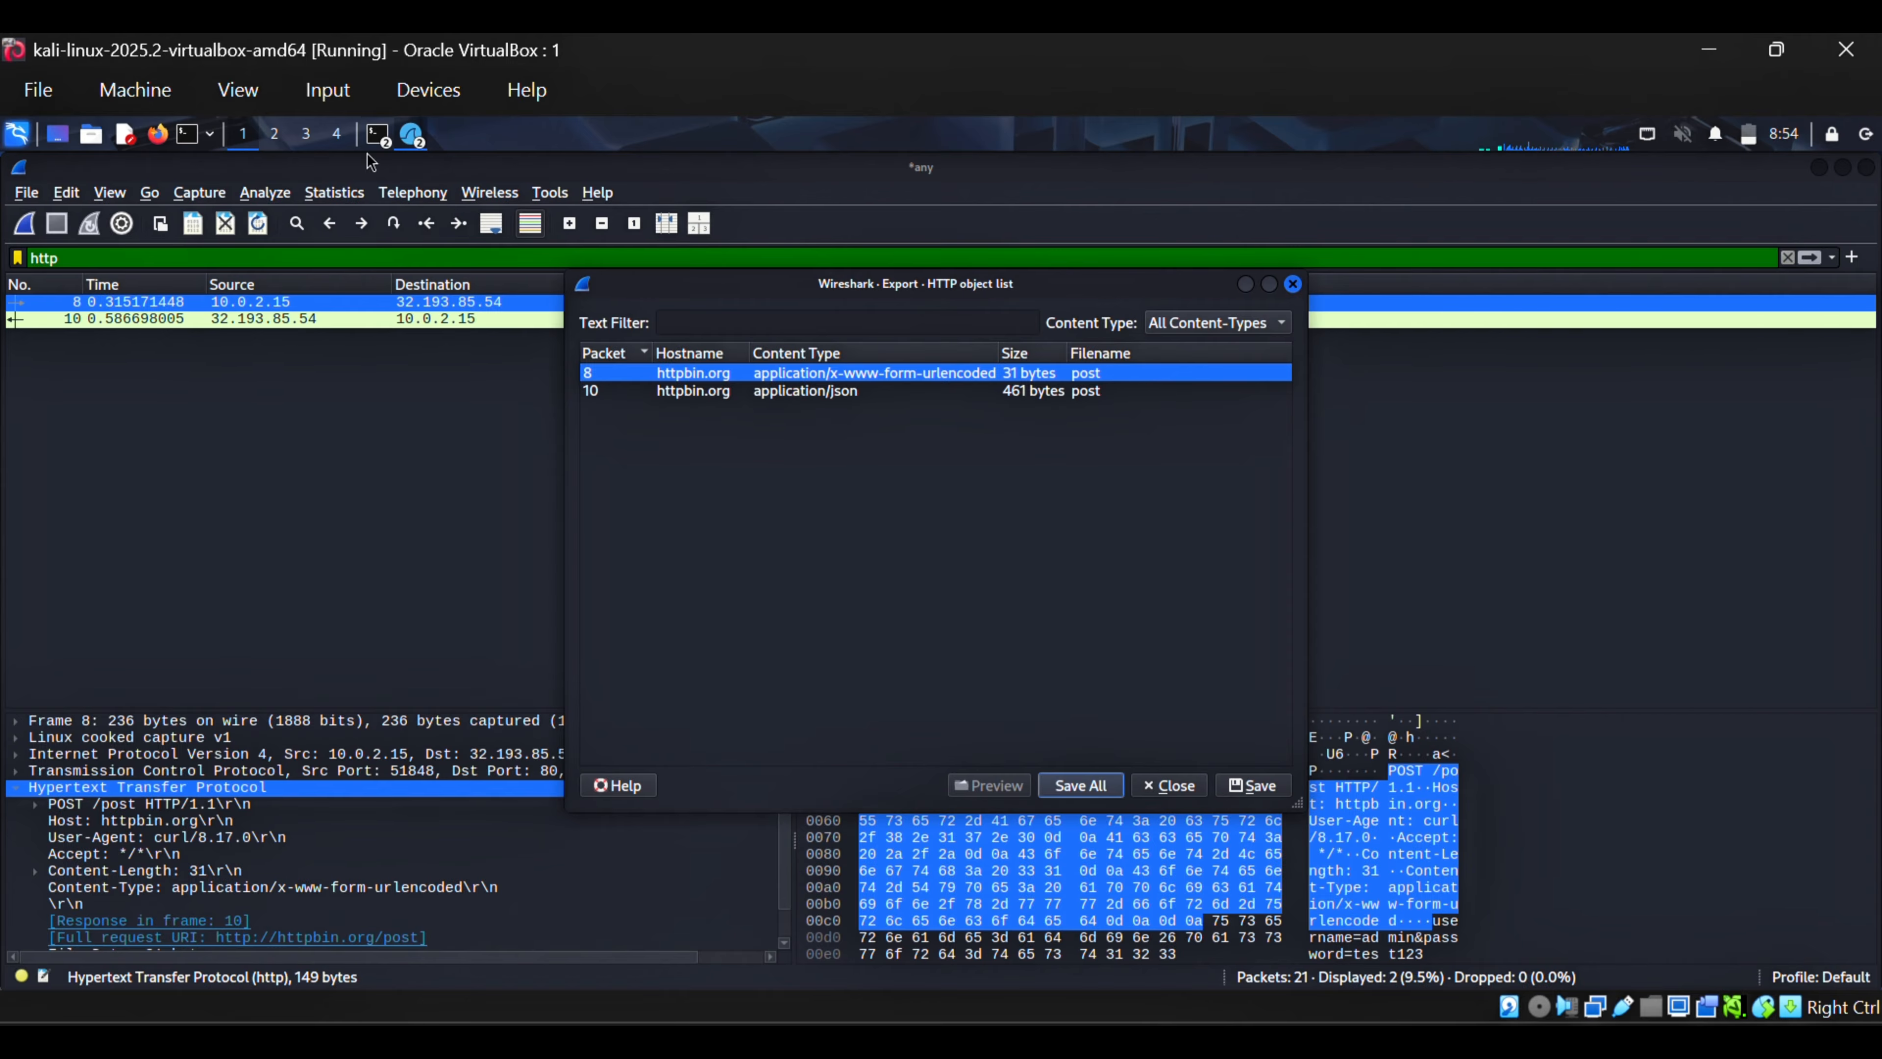
Step: Switch to the file manager and open the Desktop/projects/wireshark folder holding the exported objects
click(90, 133)
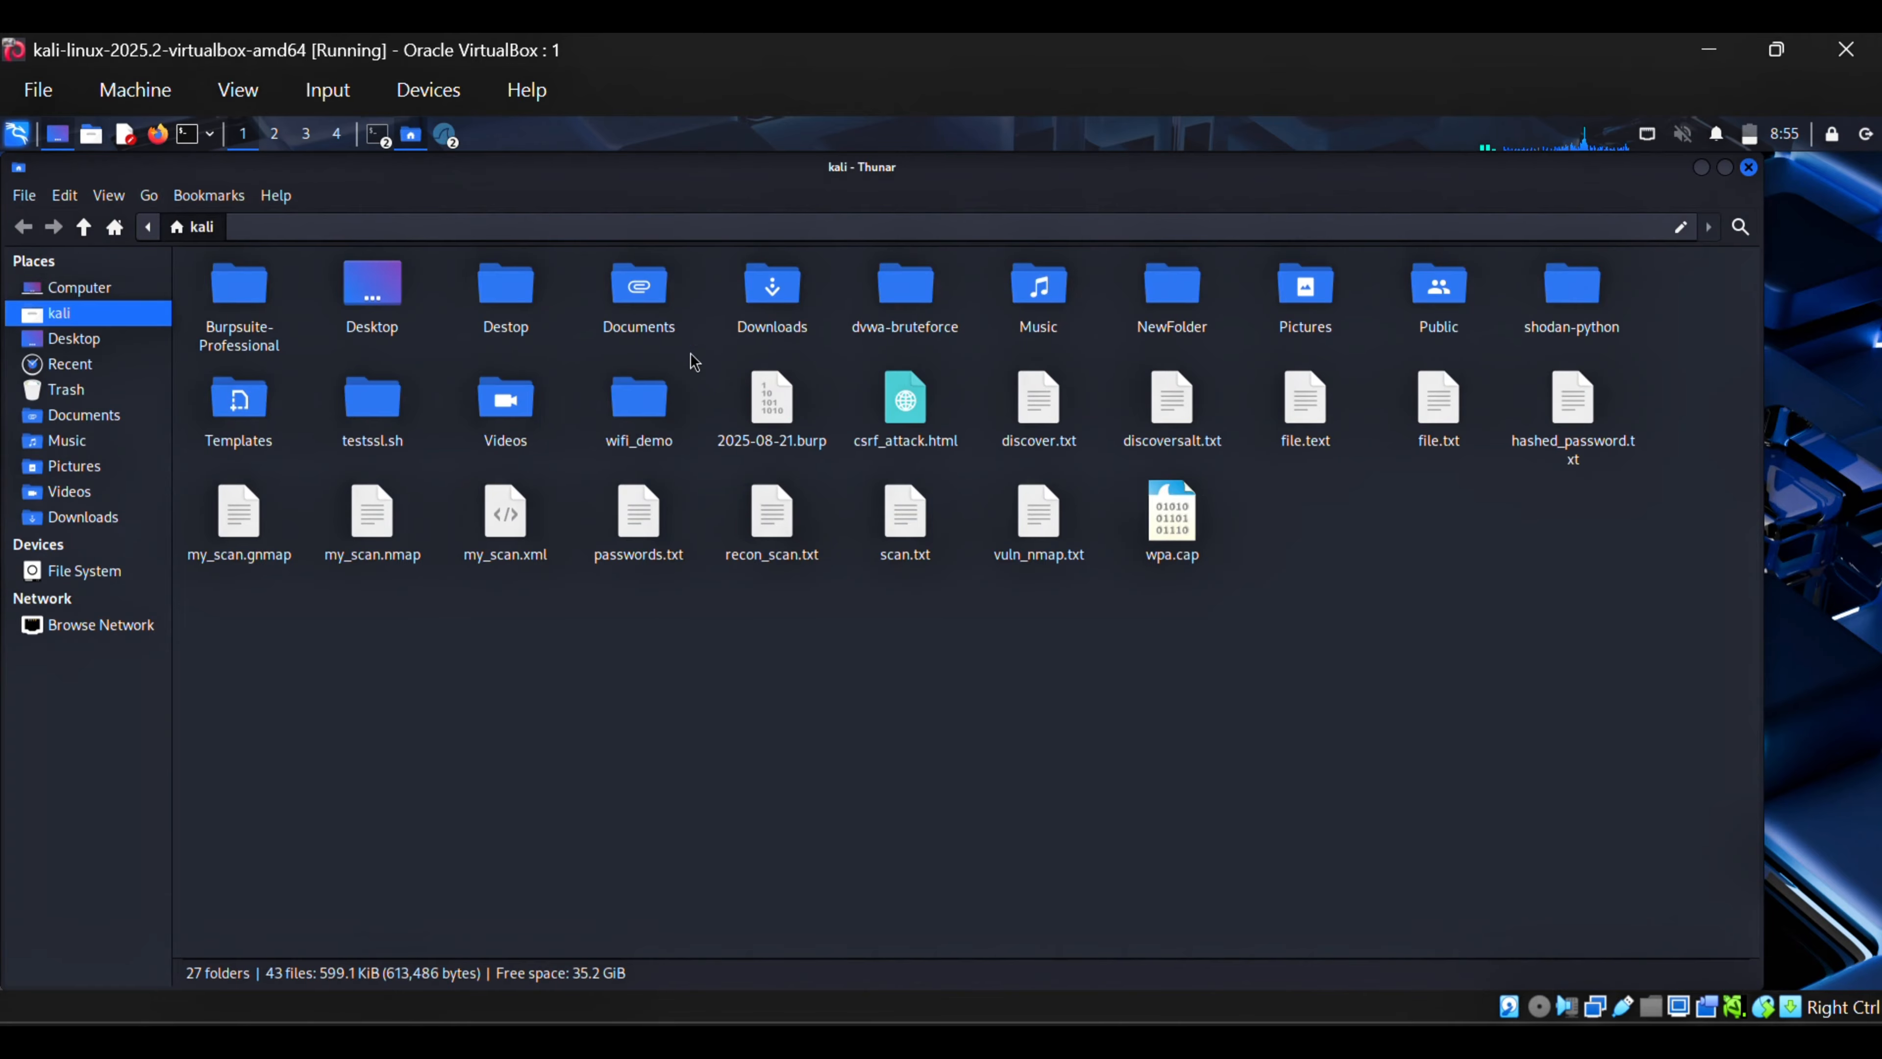
double_click(375, 291)
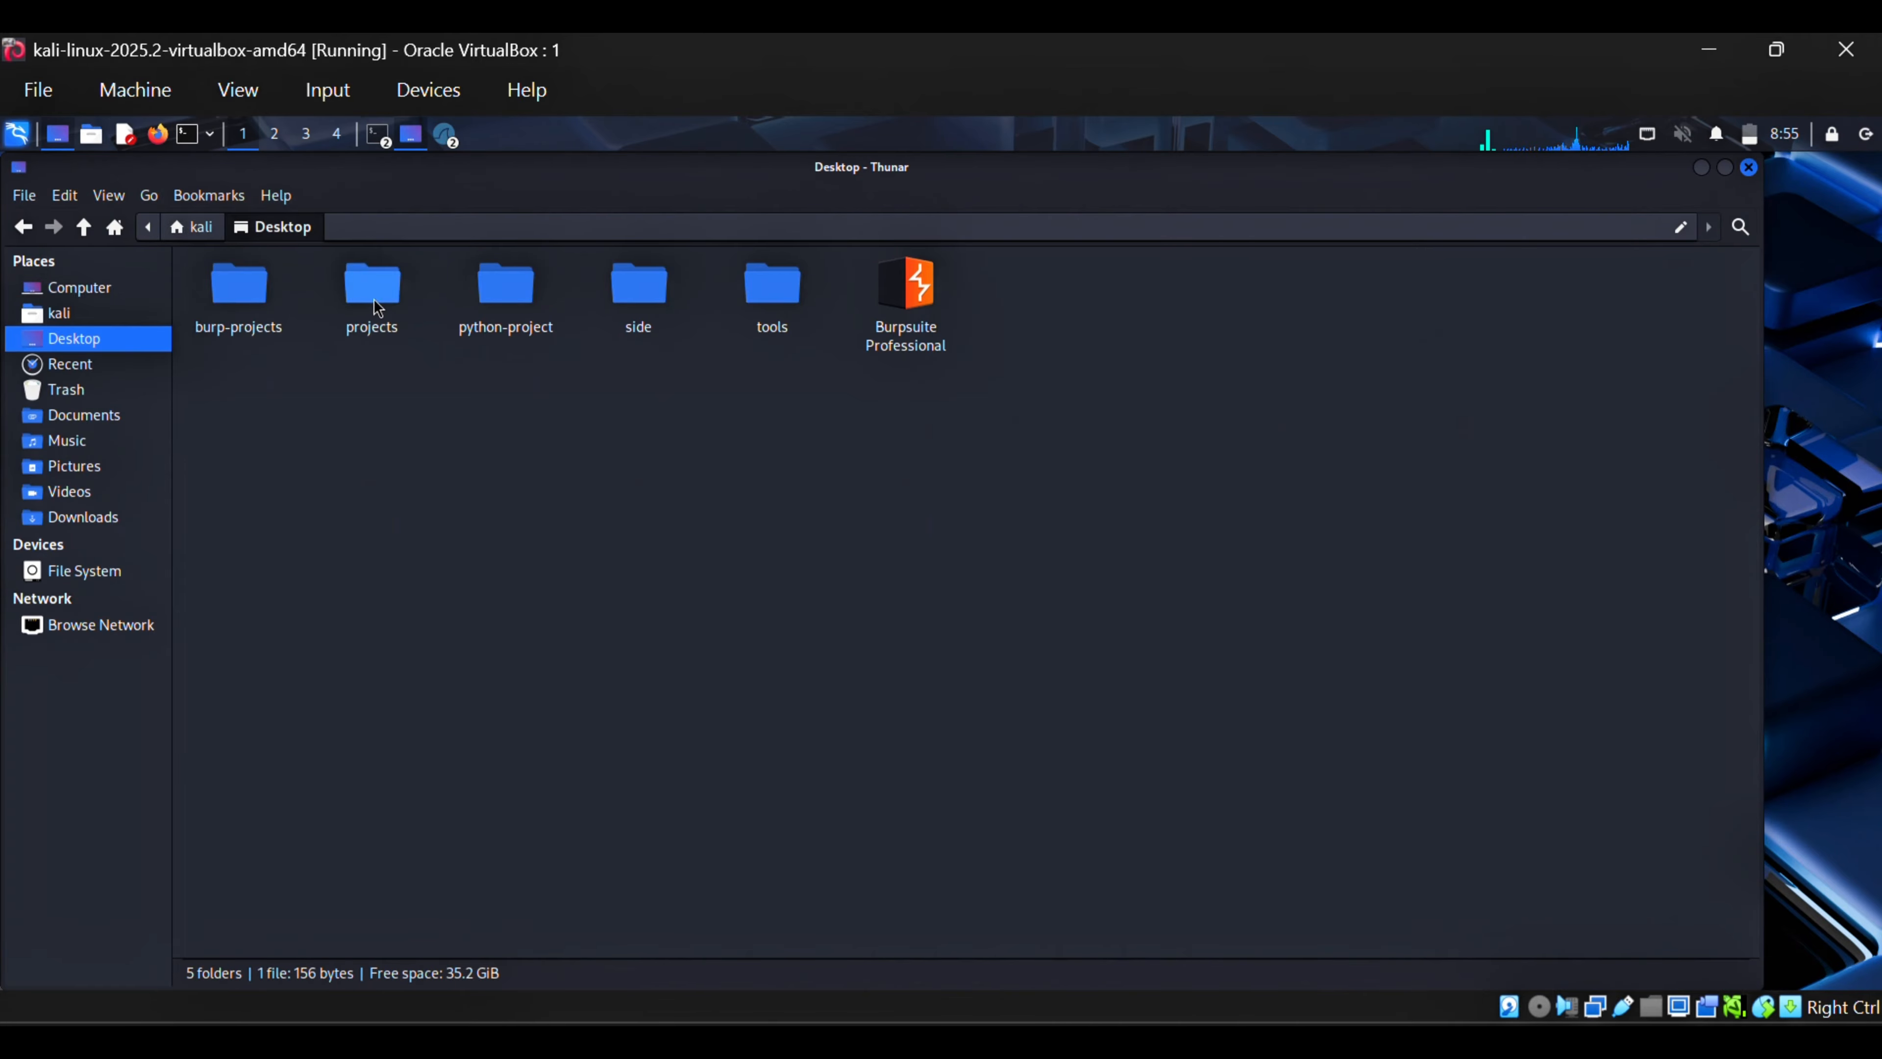
double_click(375, 287)
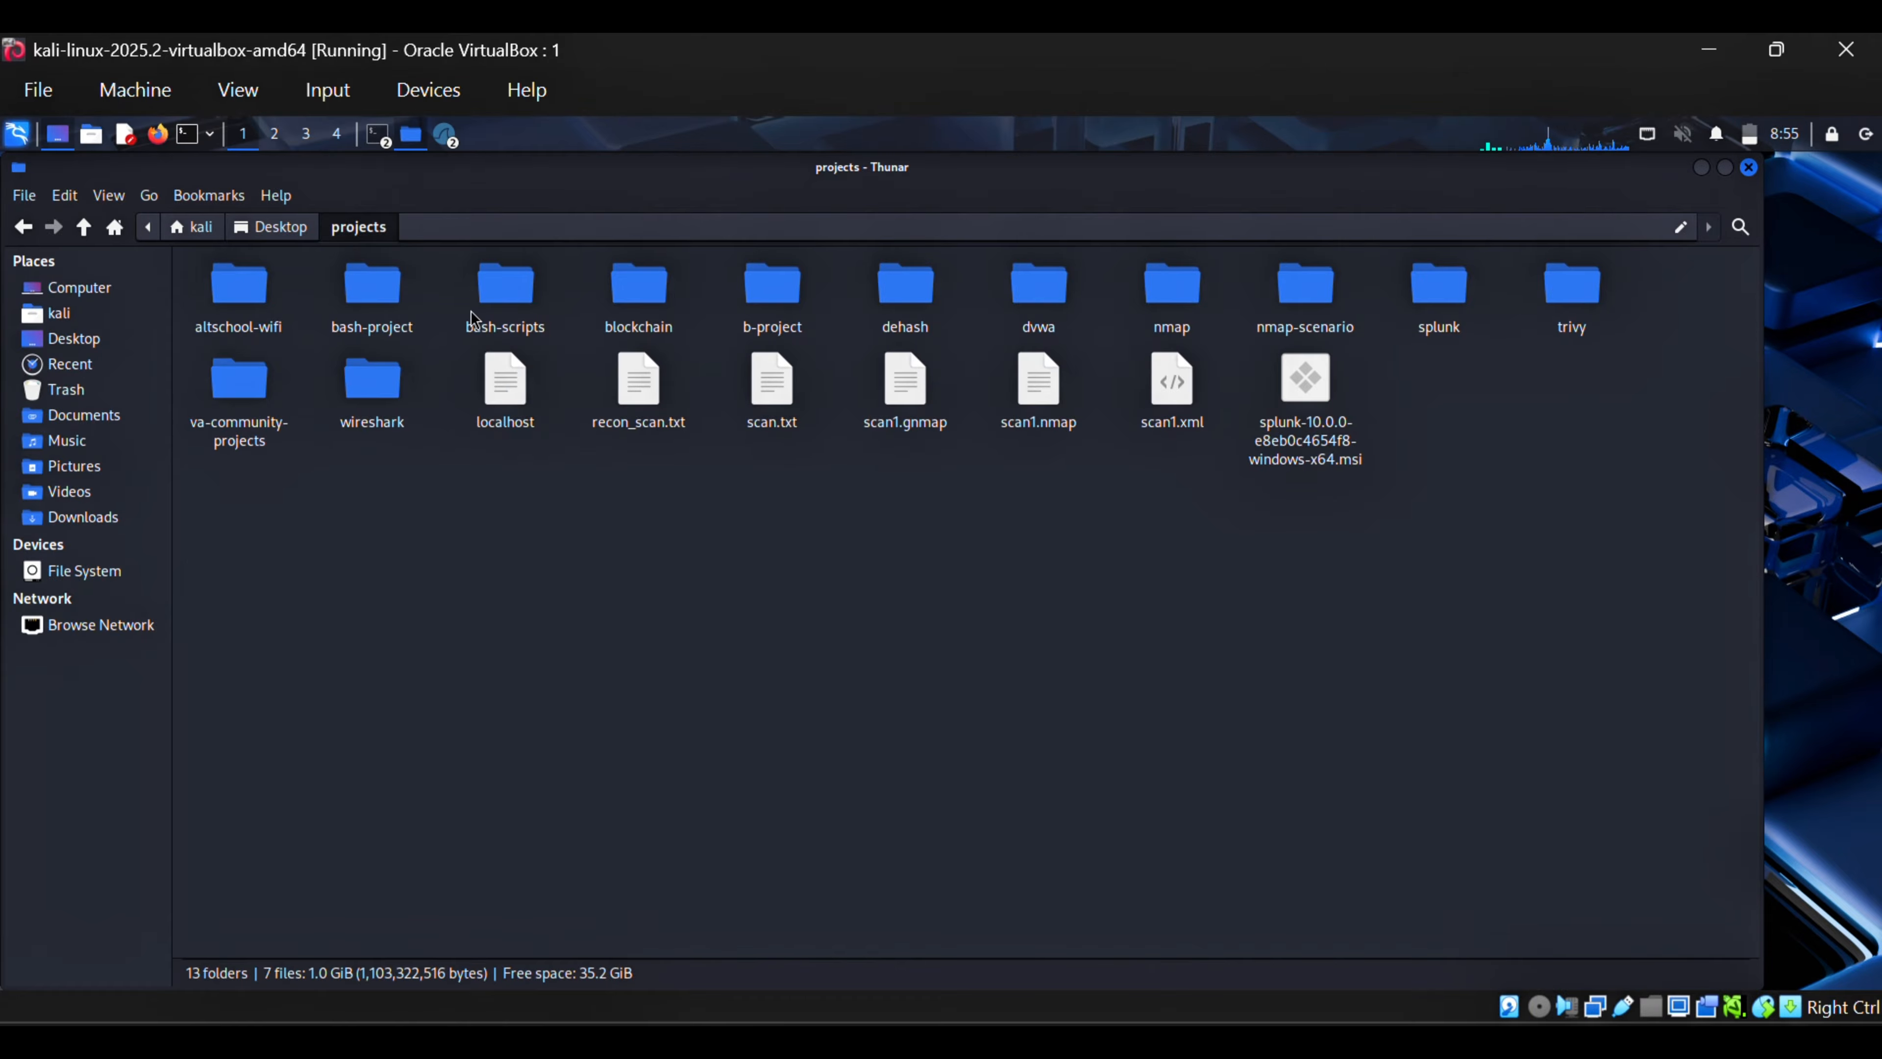
double_click(369, 378)
Step: Read the exported post(1) file in a text editor, close it and open post(2)
click(773, 300)
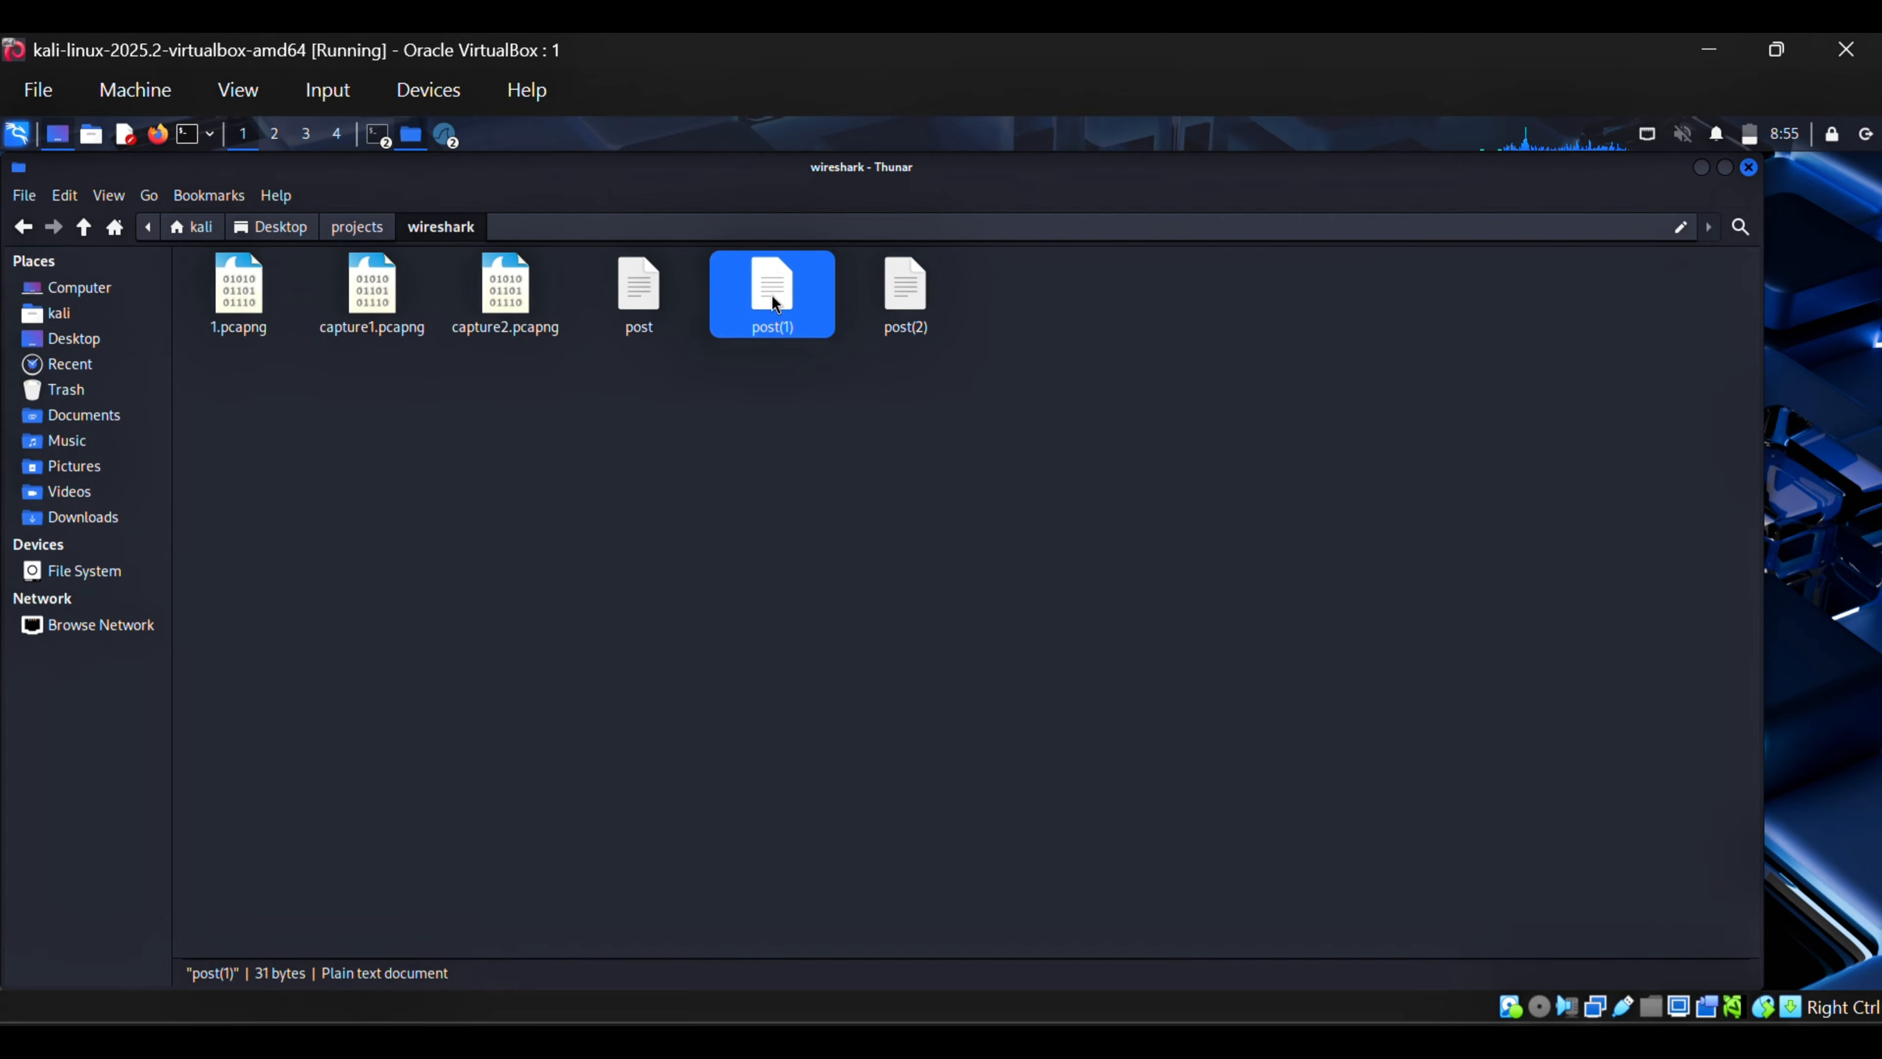
right_click(773, 301)
click(840, 308)
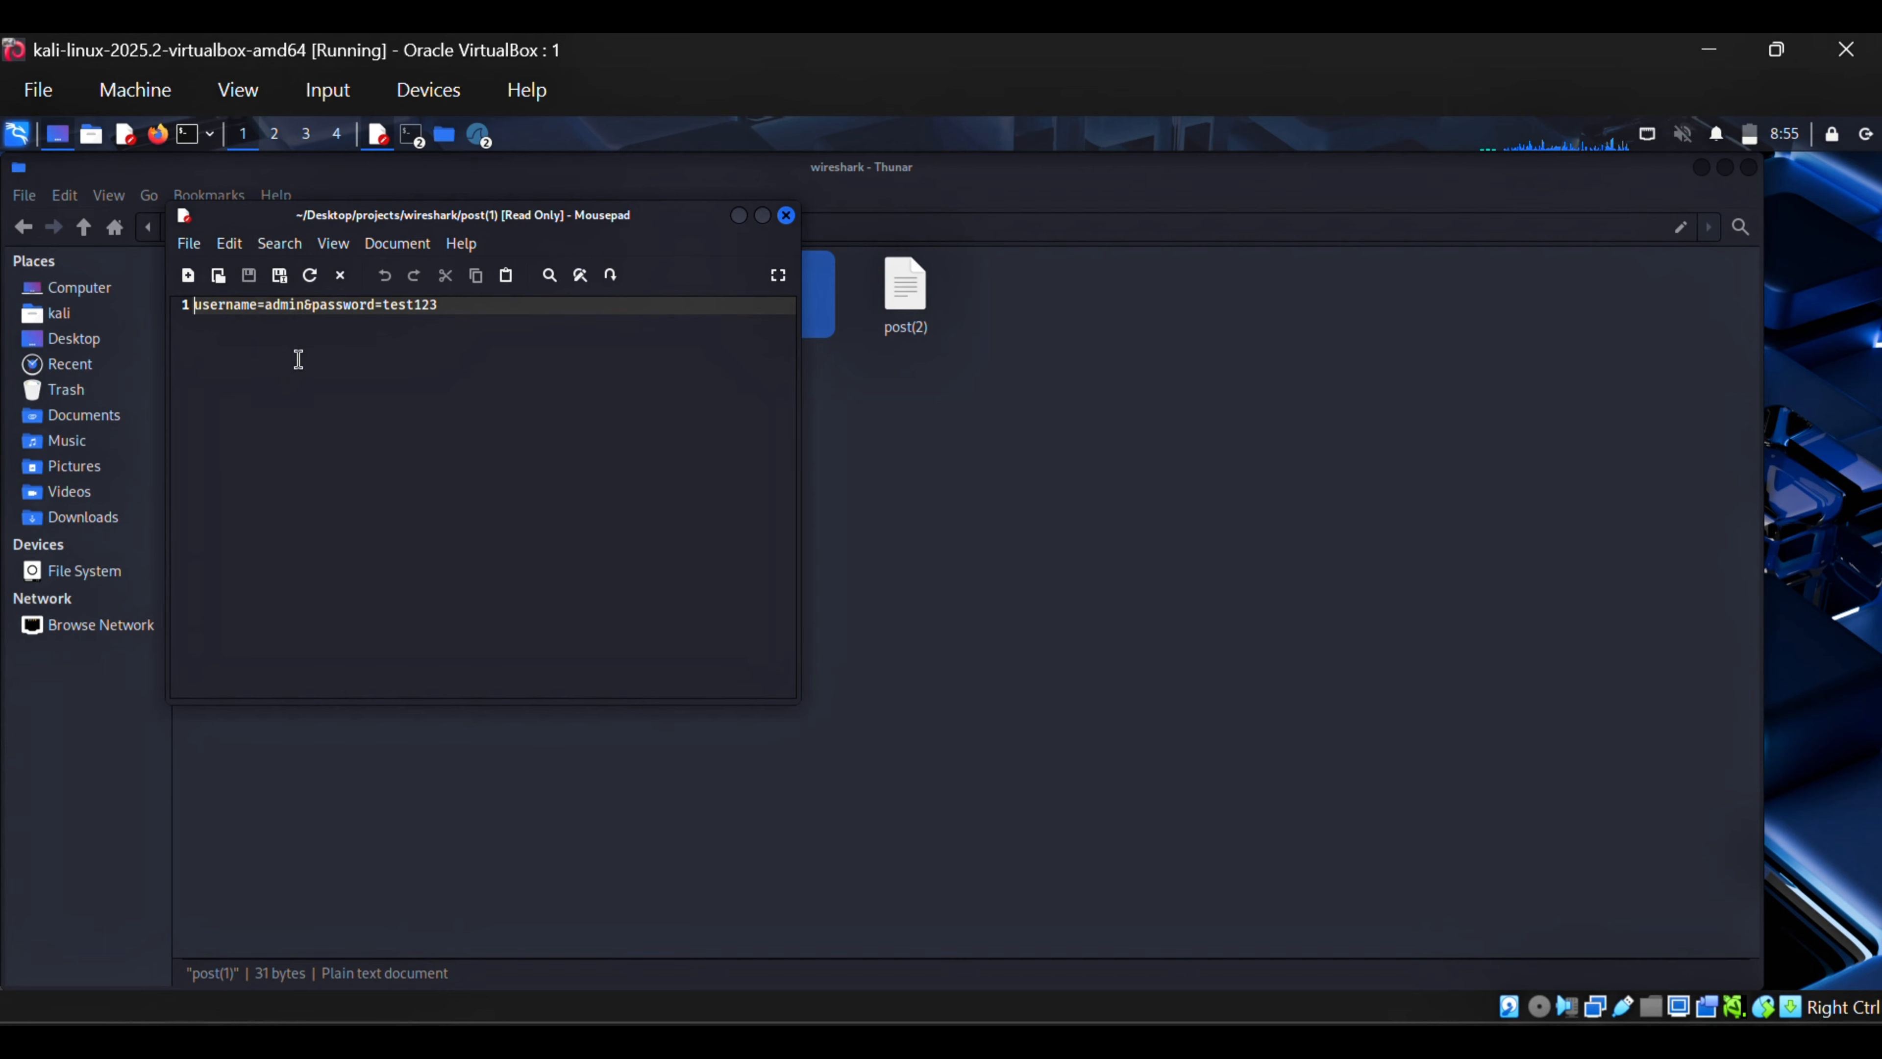
click(787, 216)
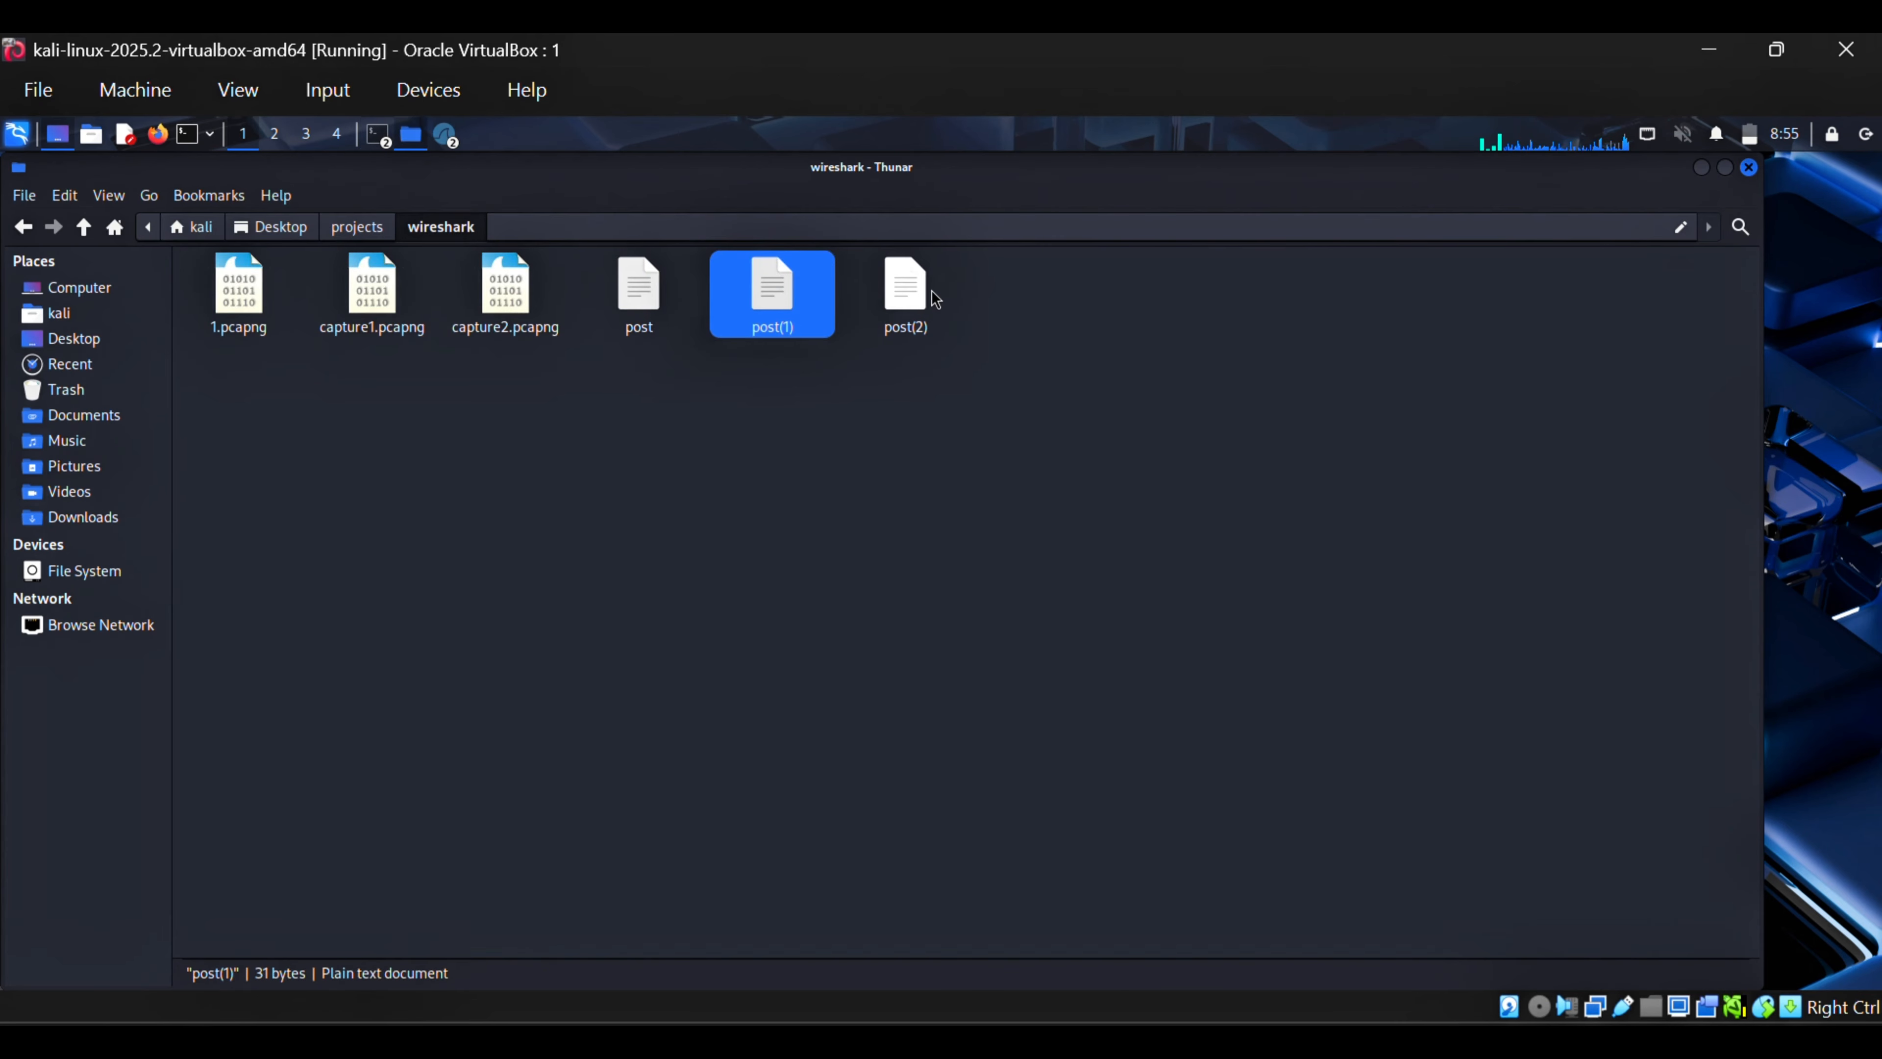
click(910, 288)
double_click(910, 287)
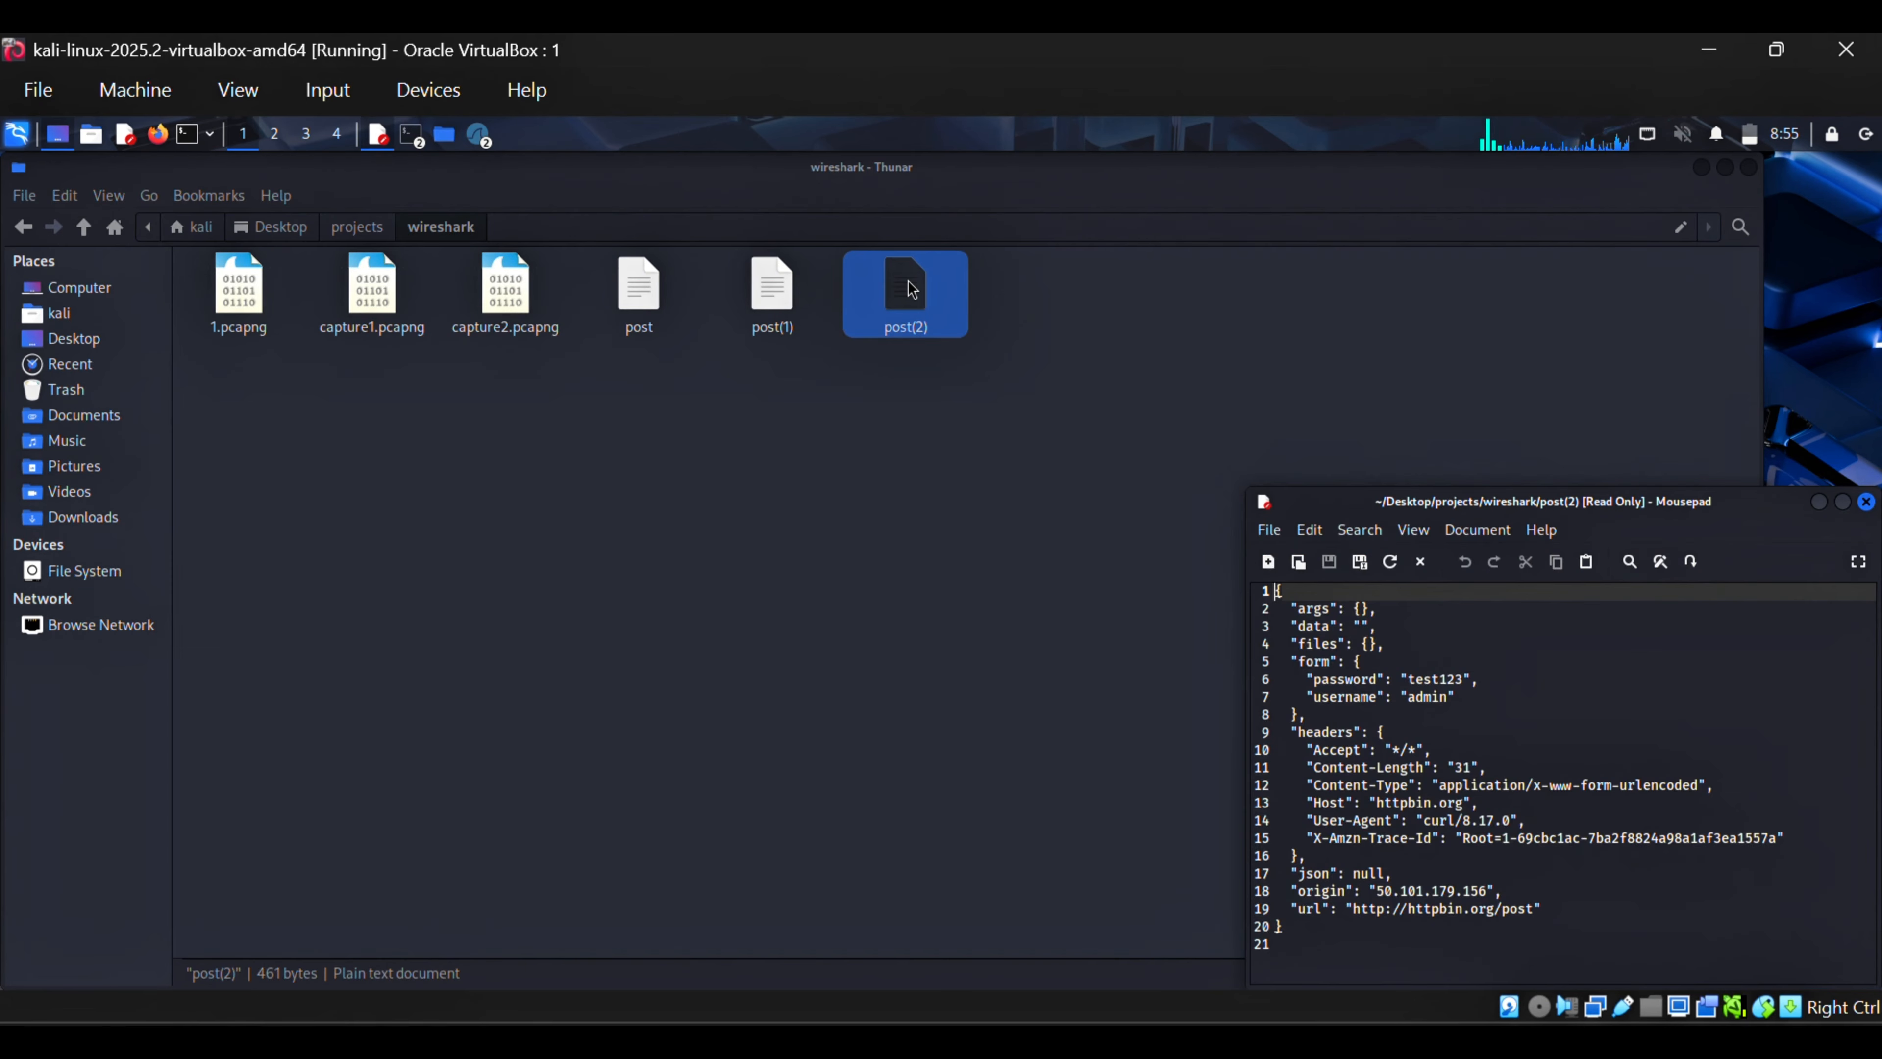
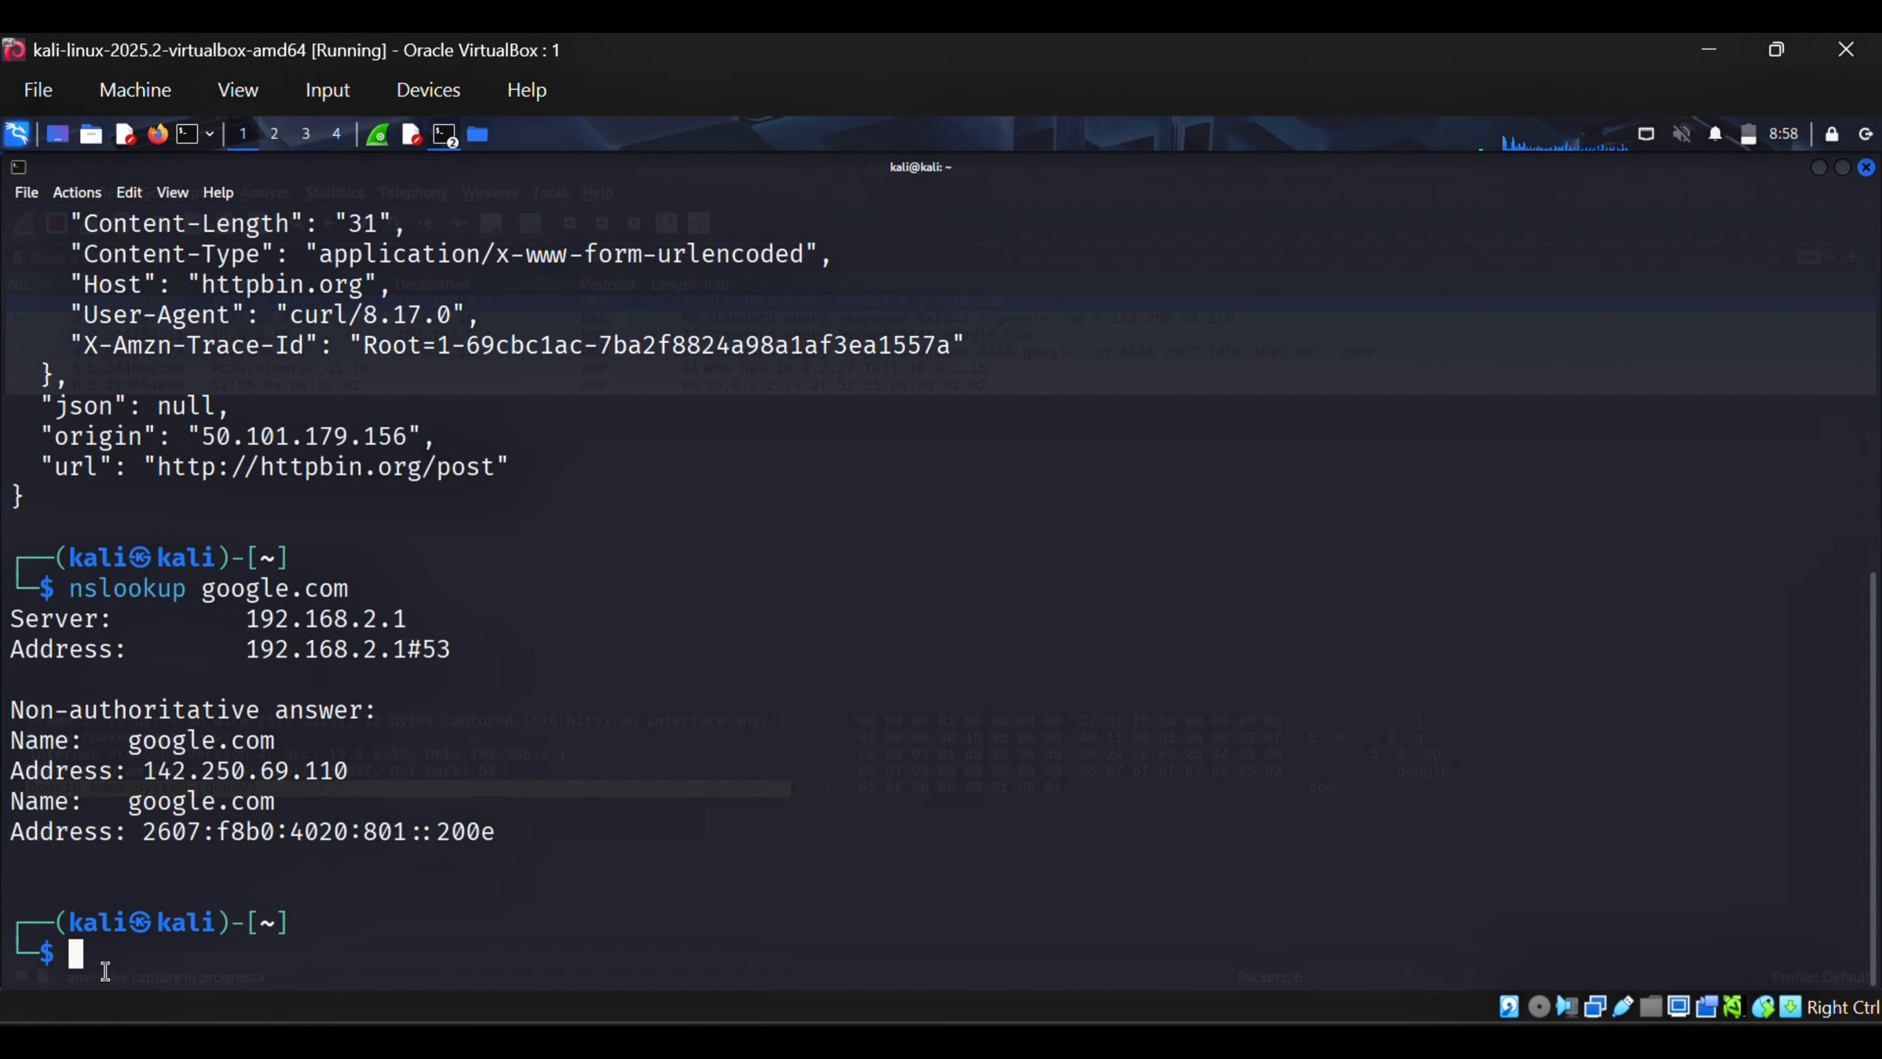
Step: Switch to Wireshark, stop the live capture and expand the Domain Name System layer and its Queries section in packet 1
click(375, 149)
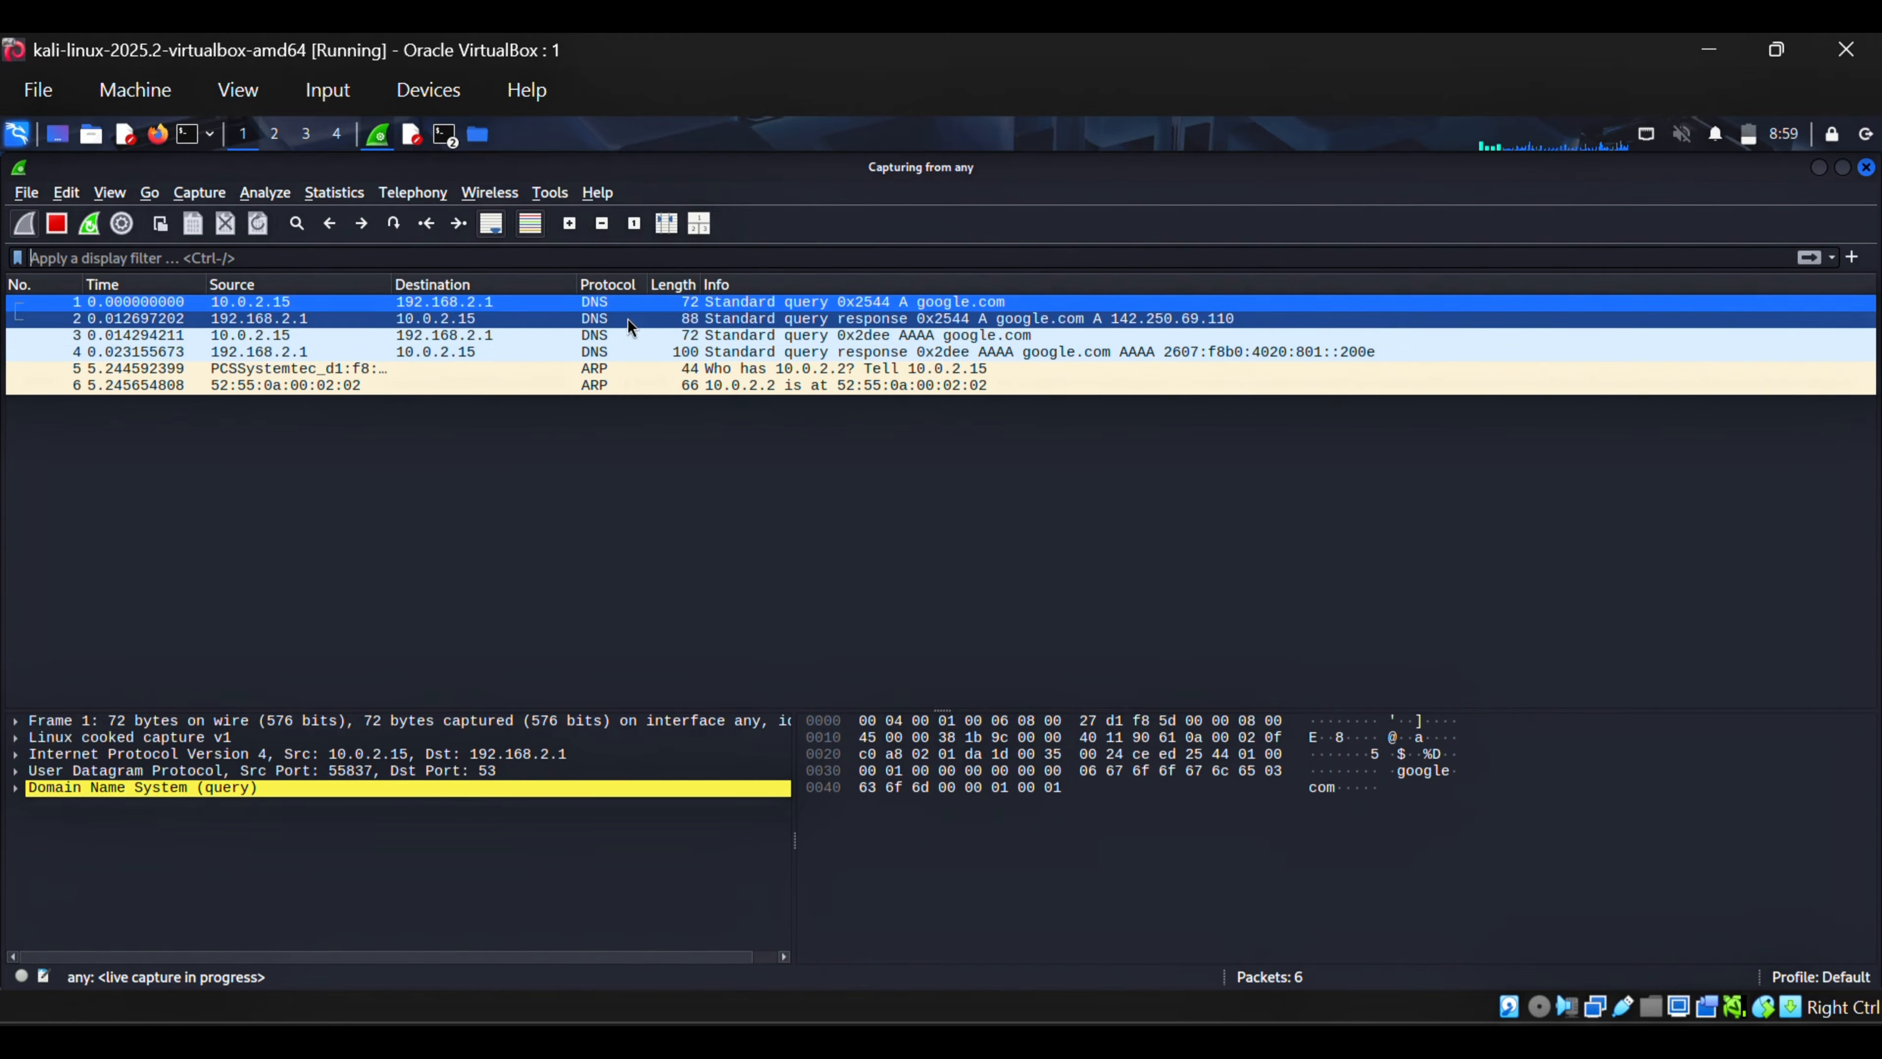
click(62, 223)
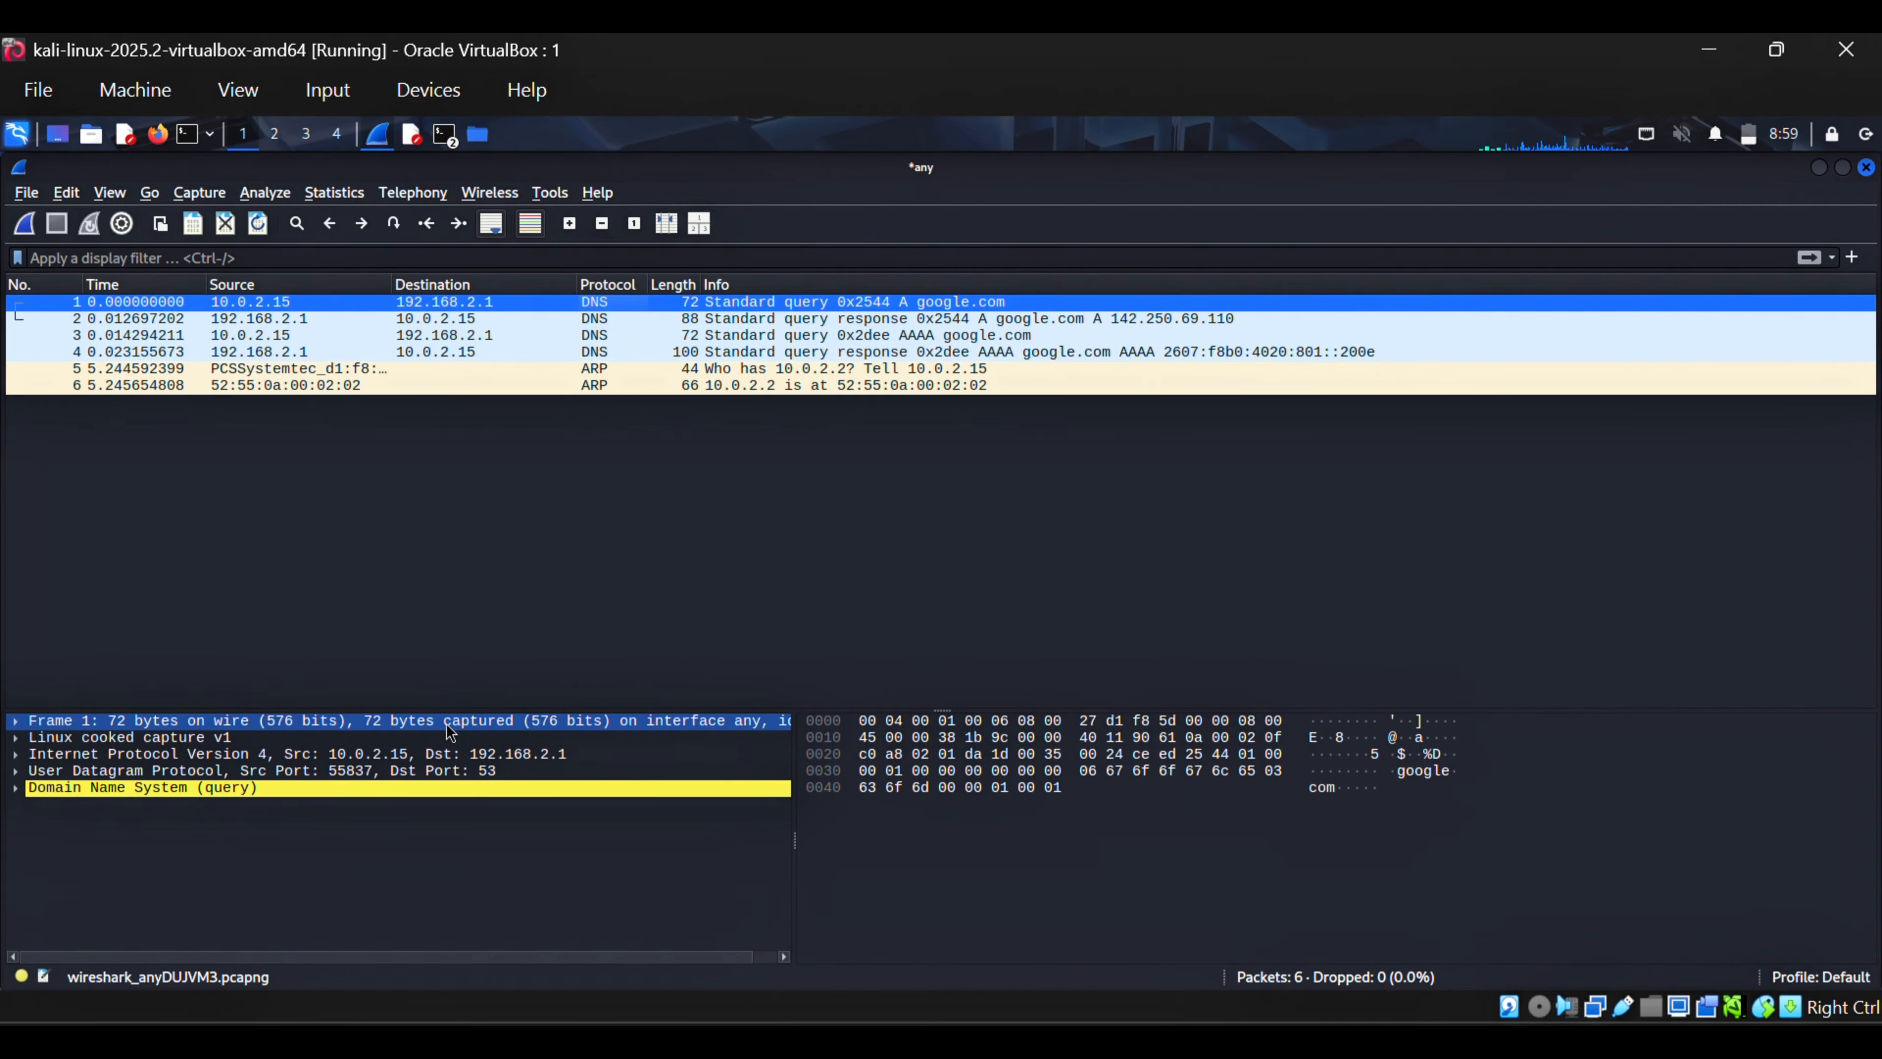
click(16, 788)
click(35, 904)
click(156, 920)
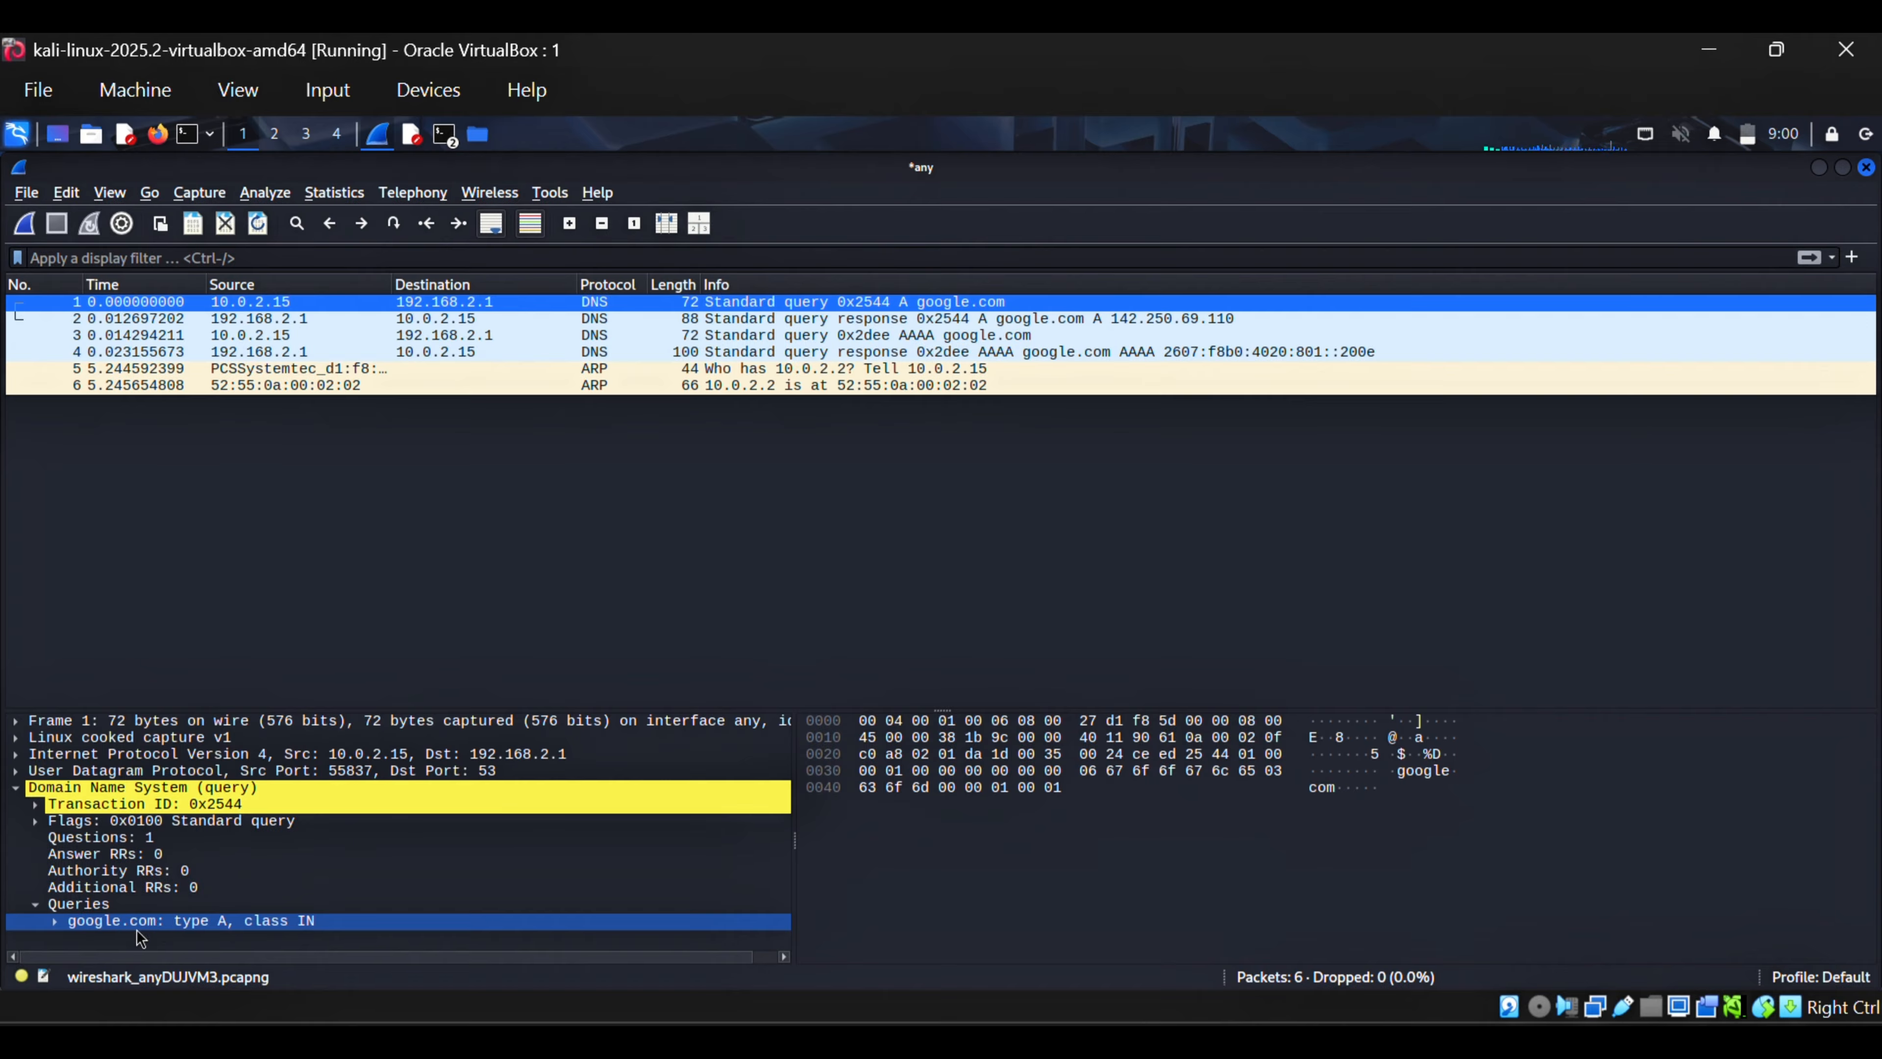
Step: Examine the google.com DNS query's transaction ID, flags, record counts and query details, and select the AAAA response packet
click(106, 809)
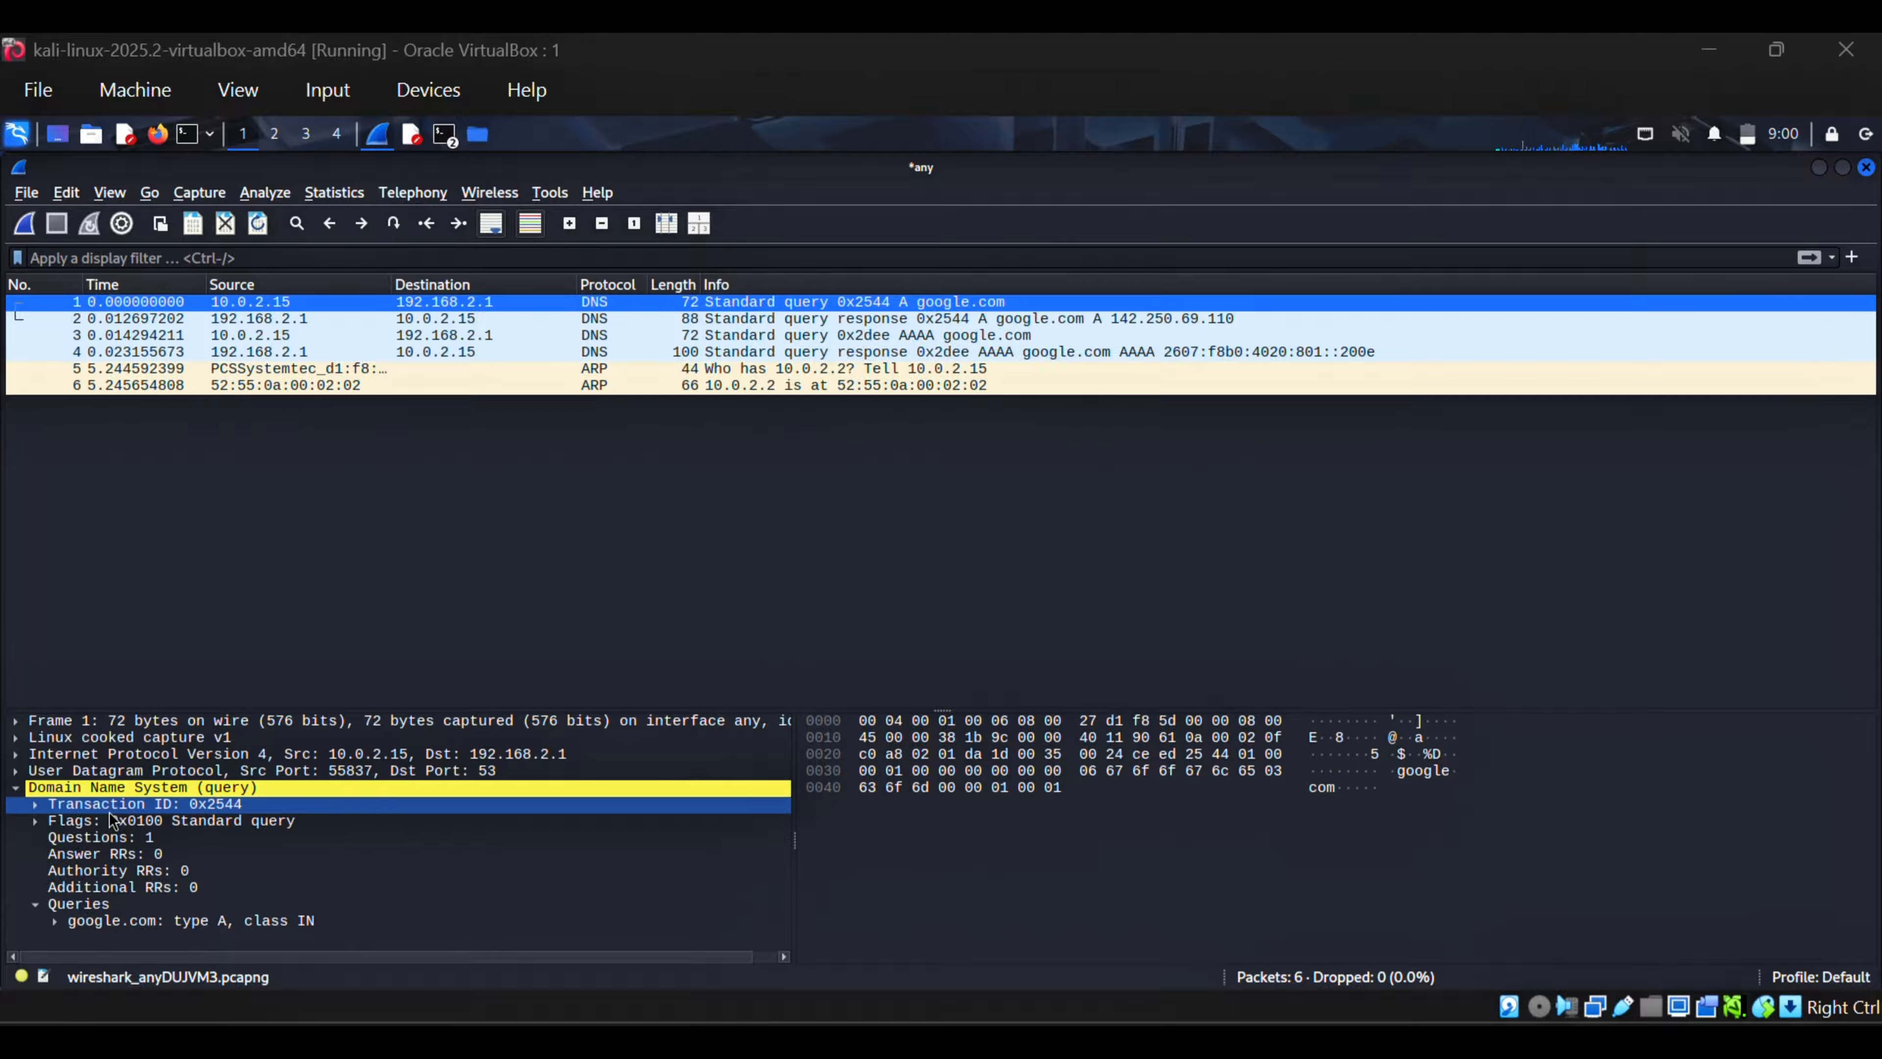
click(112, 819)
click(34, 823)
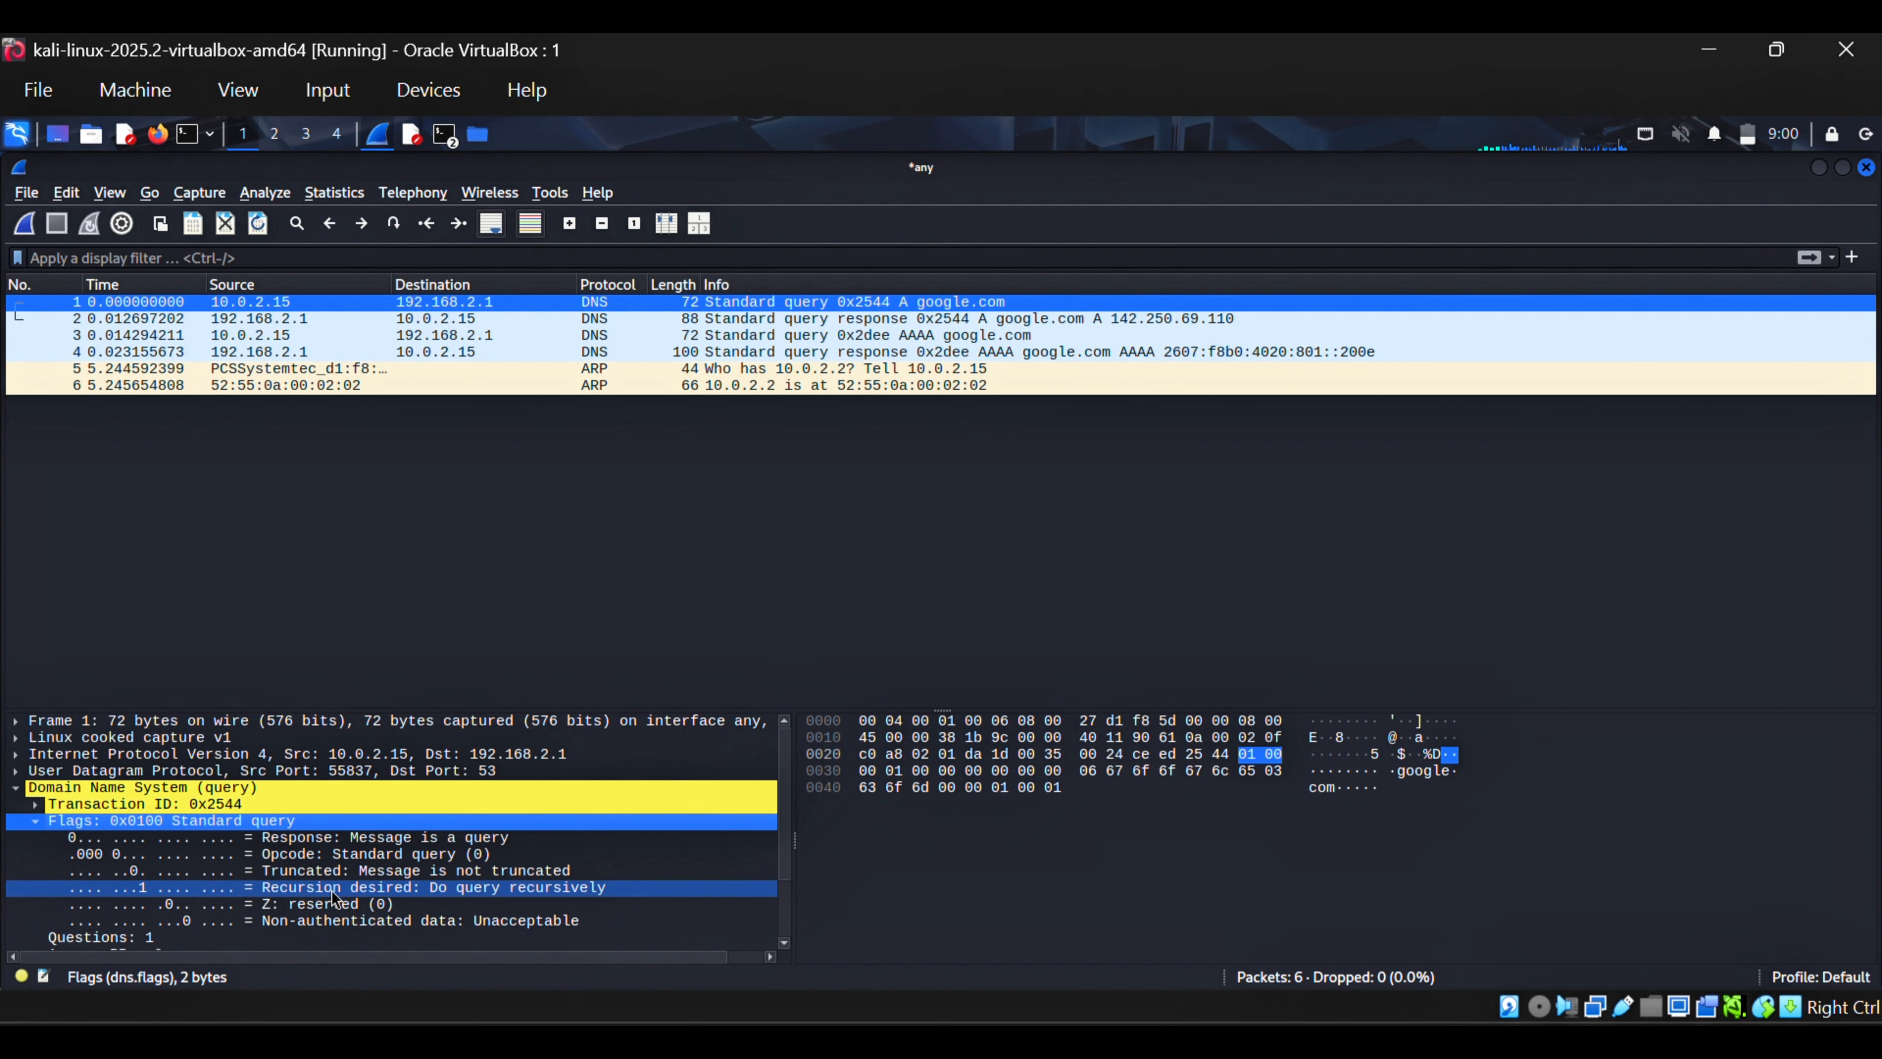
scroll(330, 891, down, 1)
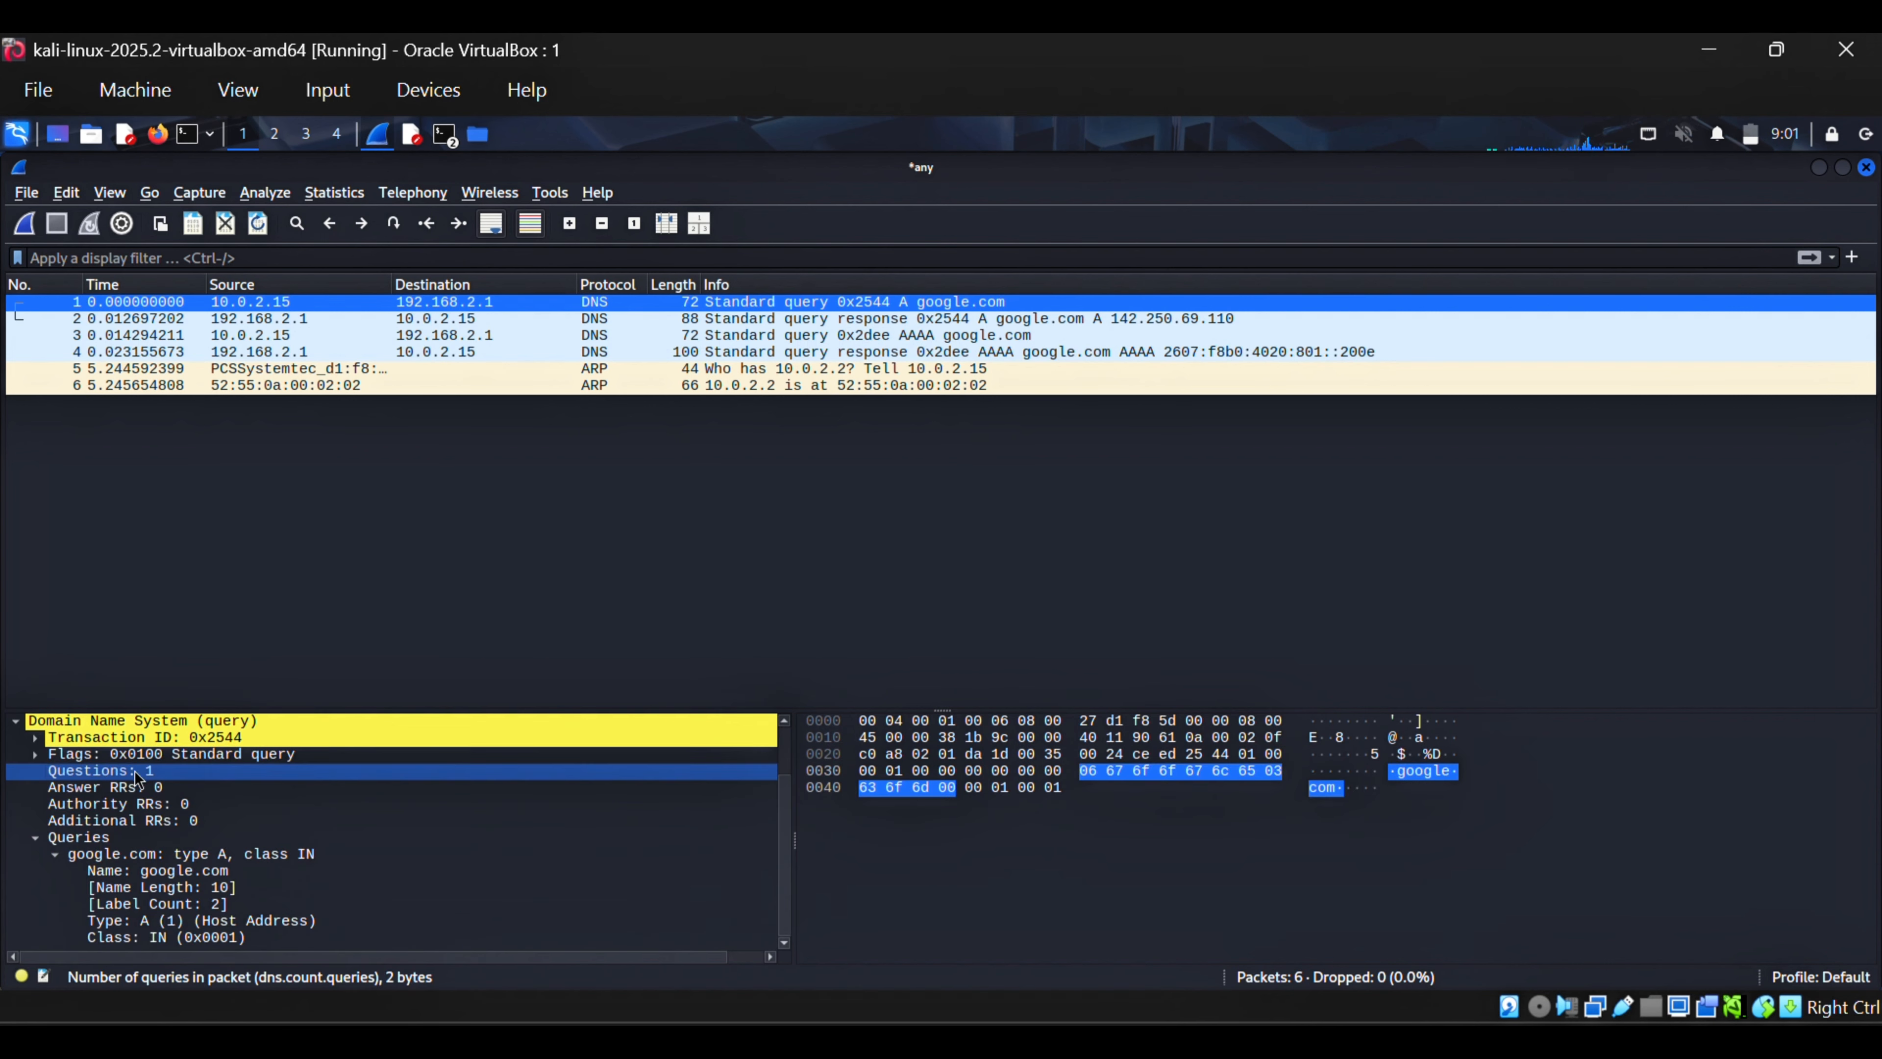
click(57, 838)
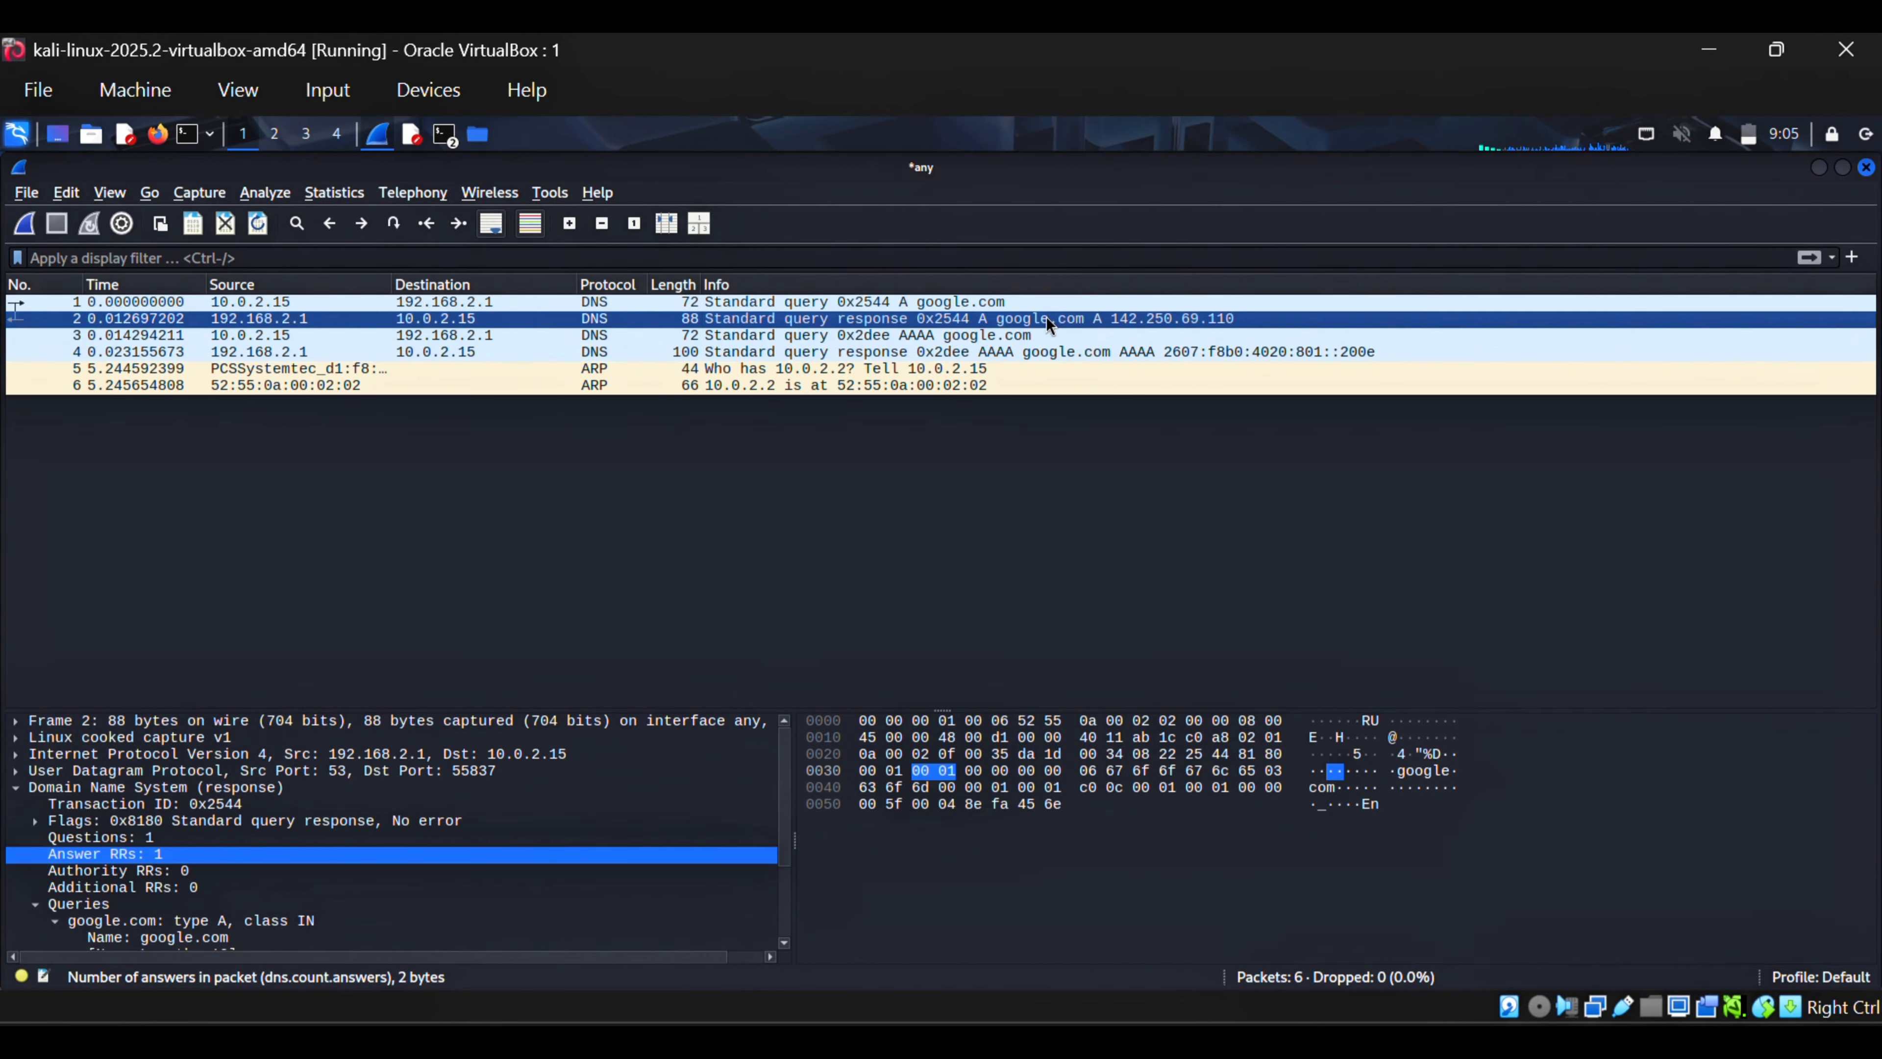
click(1179, 353)
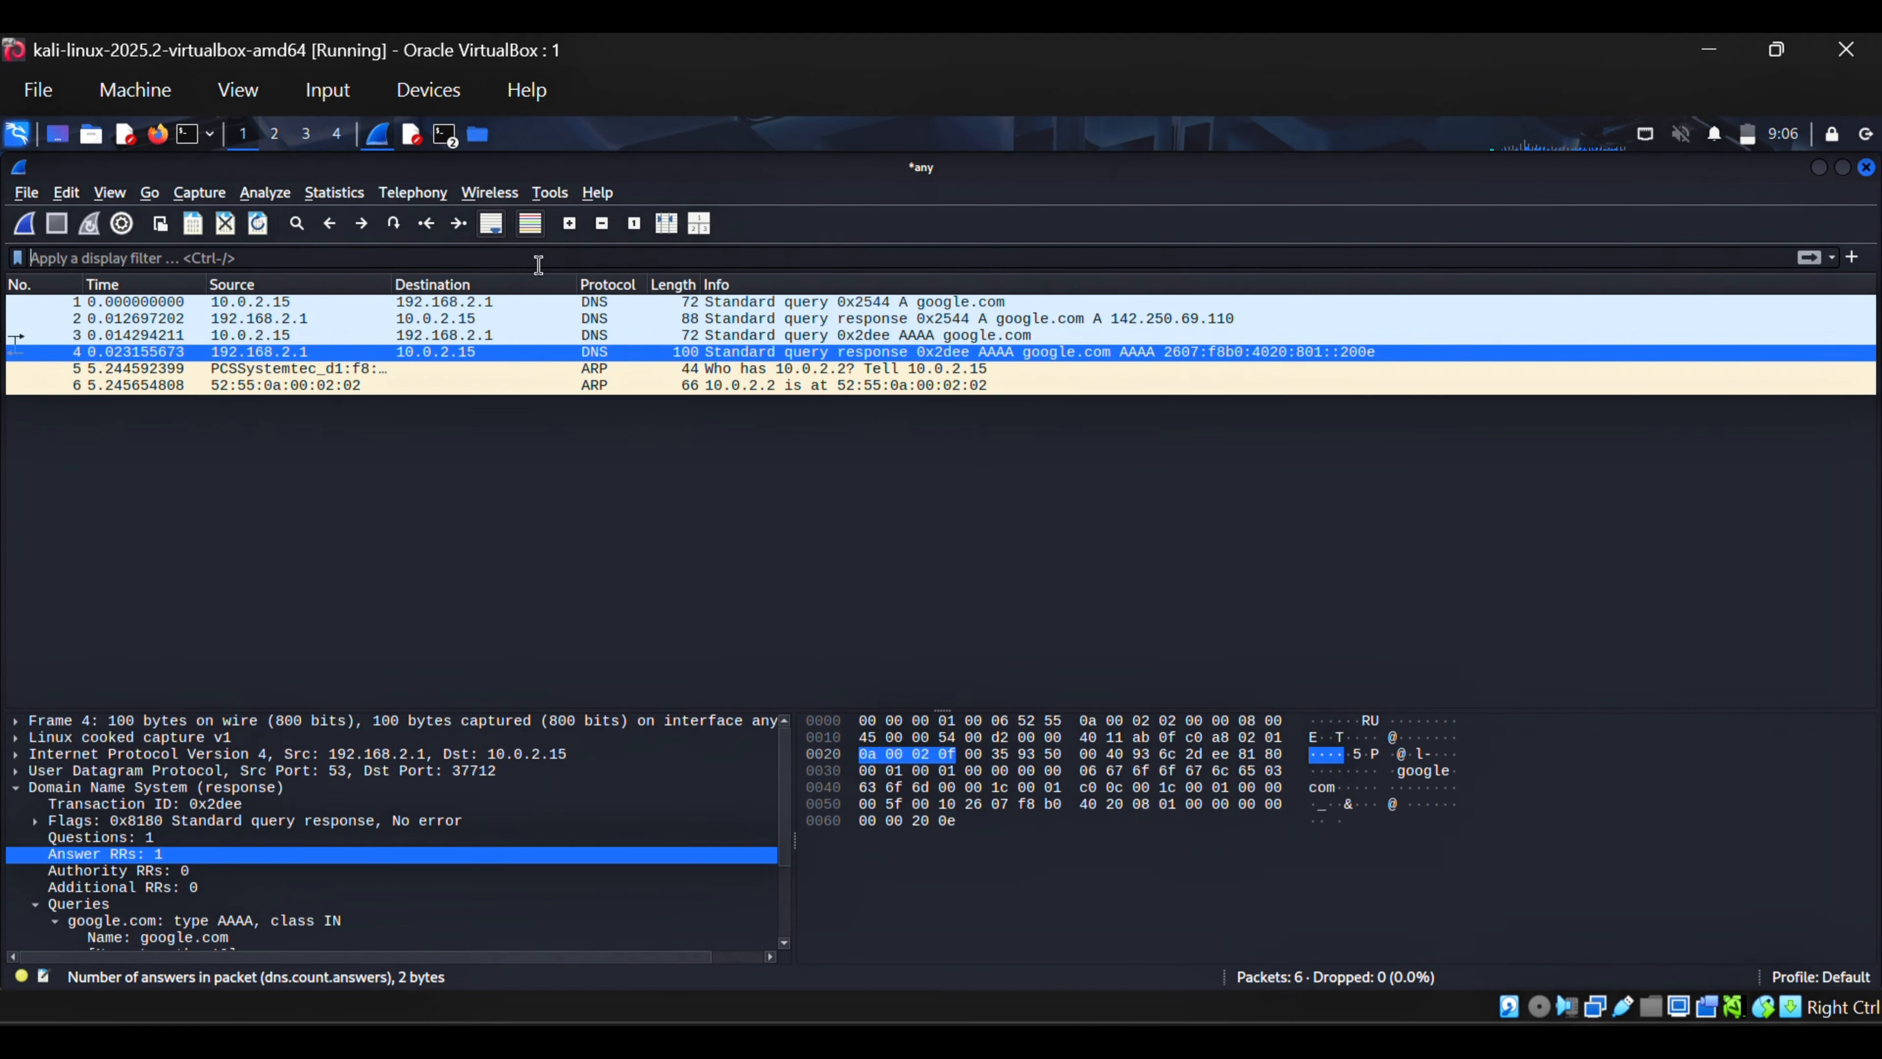
Step: Filter the packet list to DNS type A traffic with dns.qry.type==1
click(531, 257)
text(dns.)
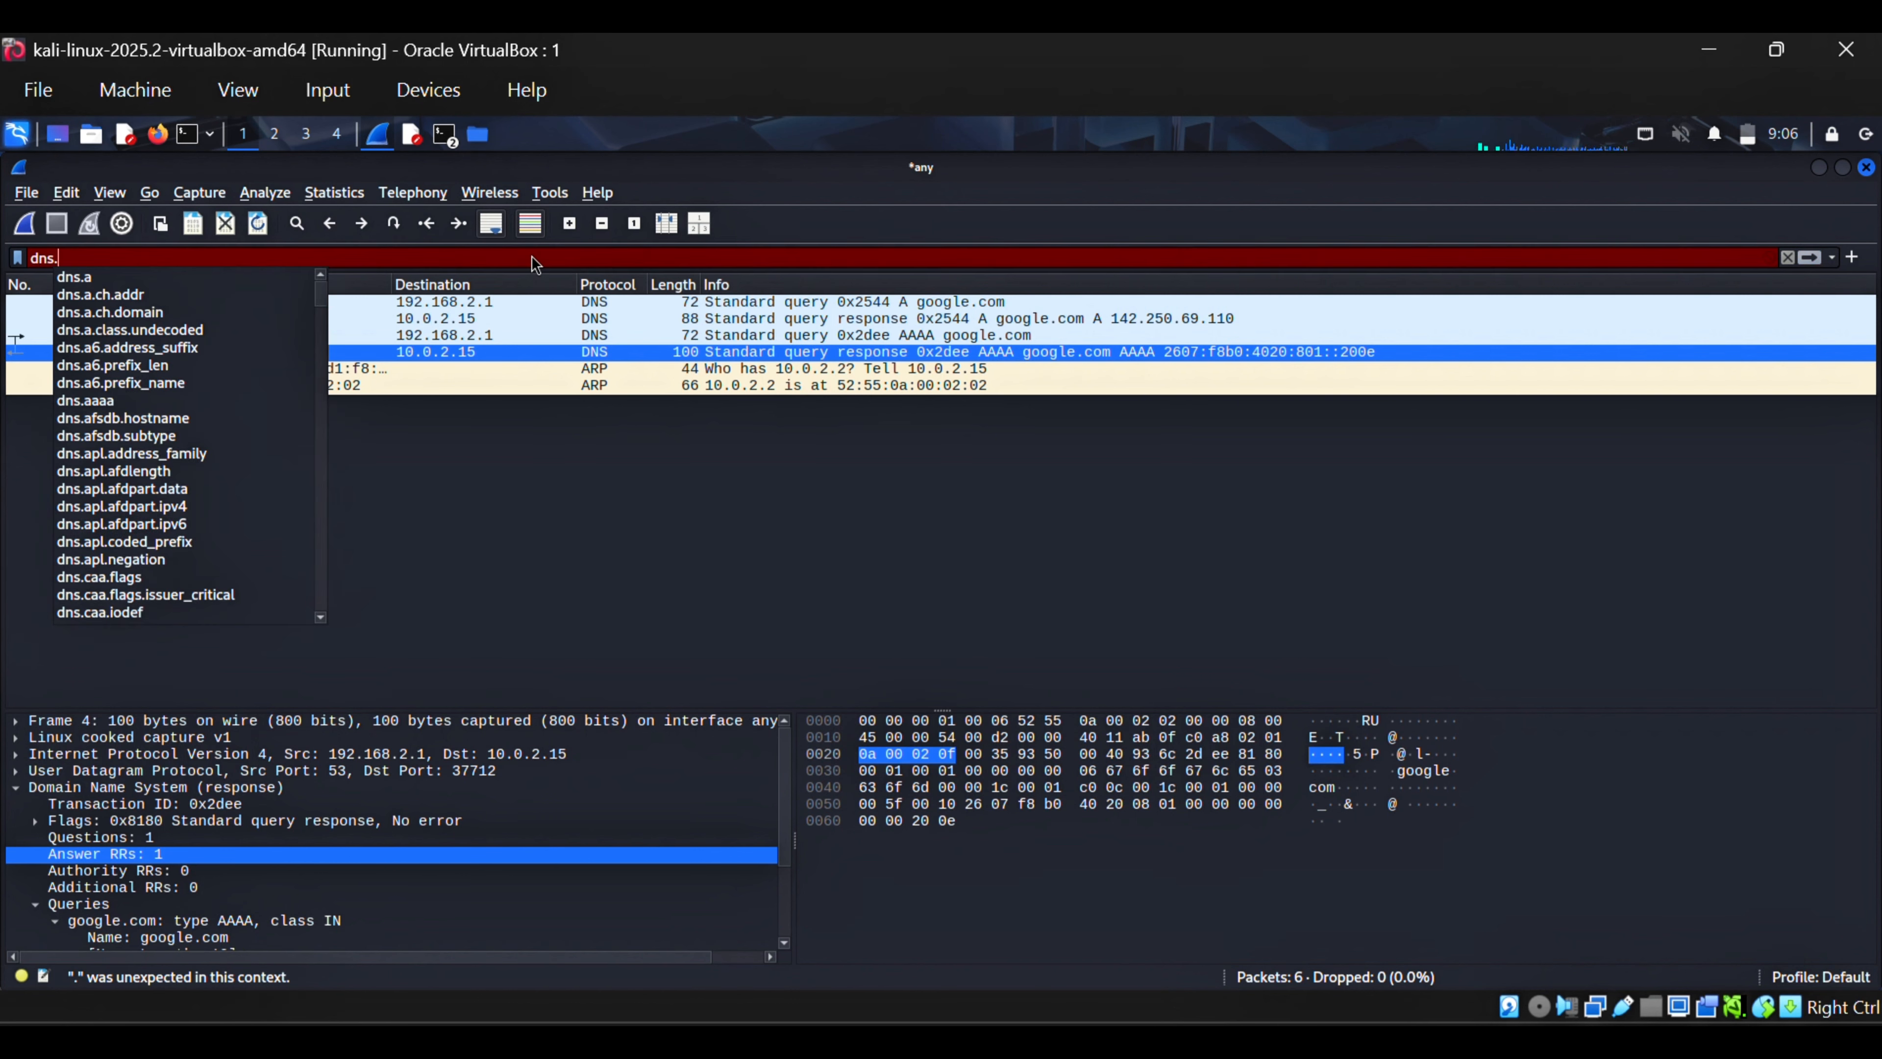
text(qry)
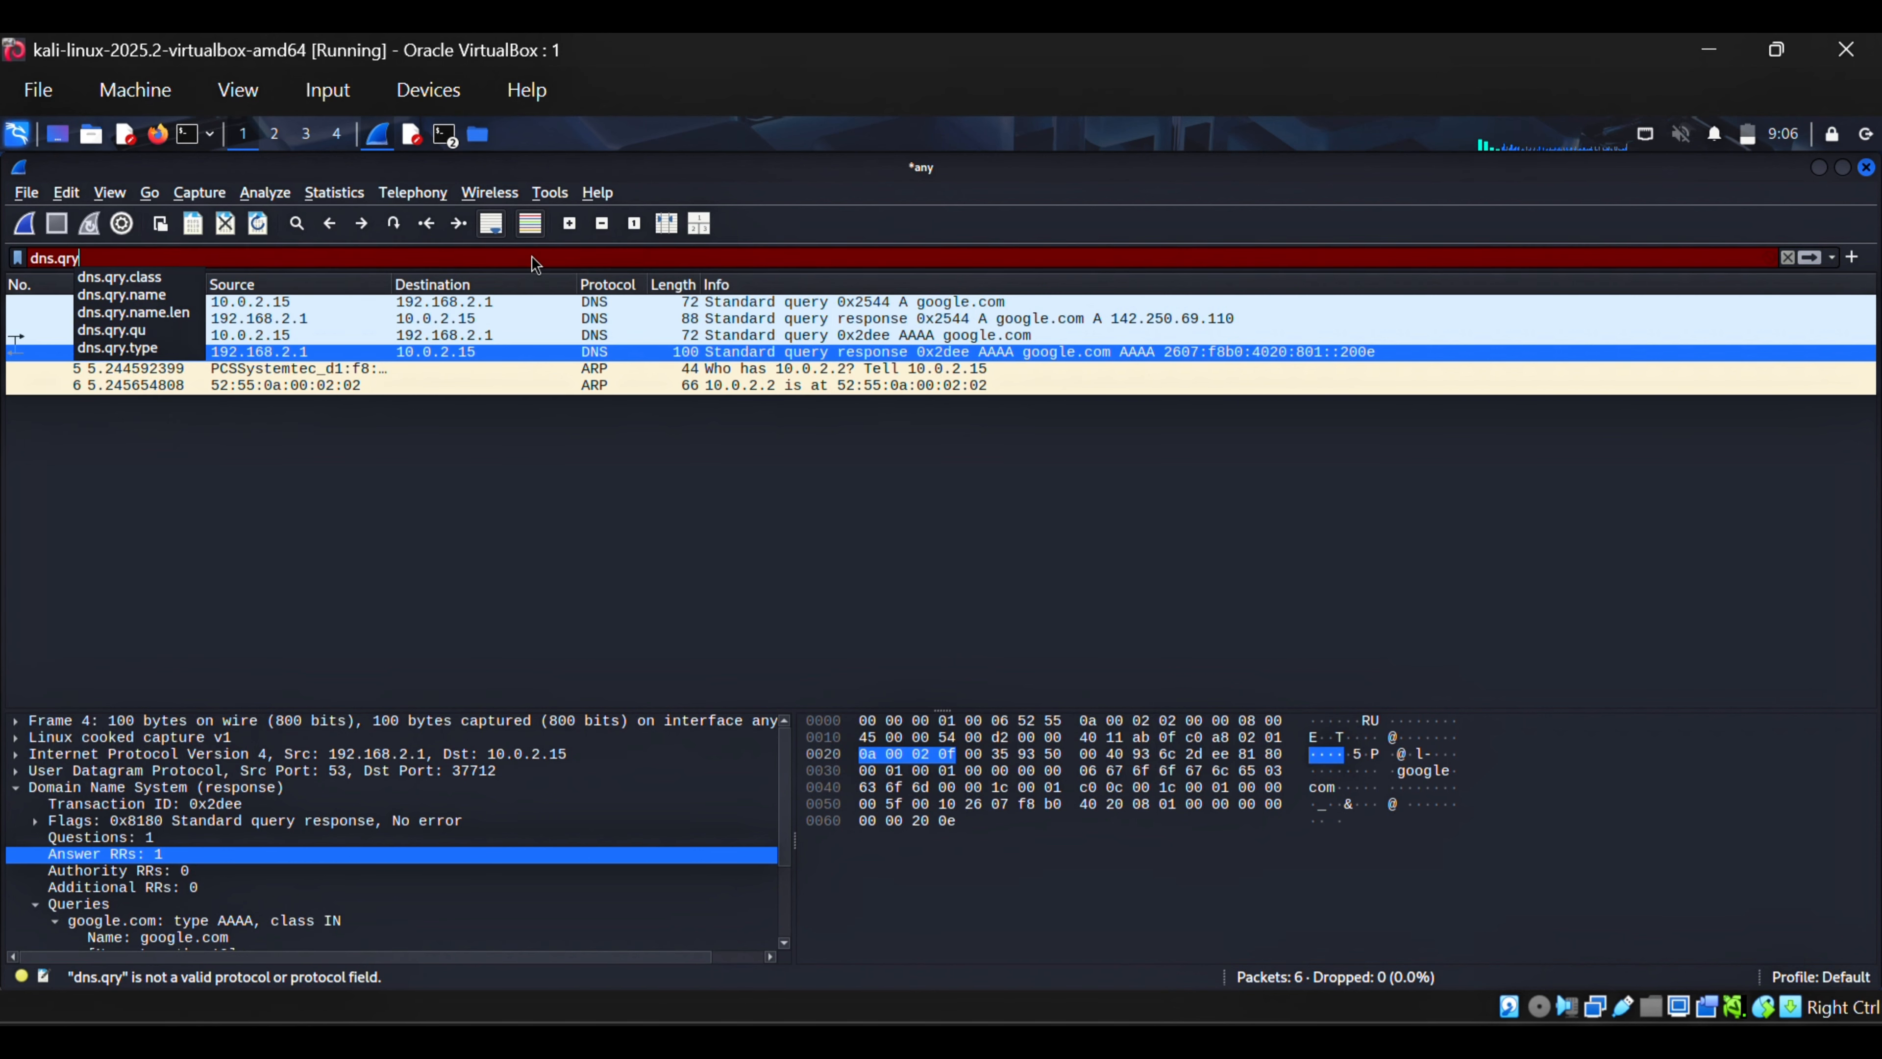
text(.ty)
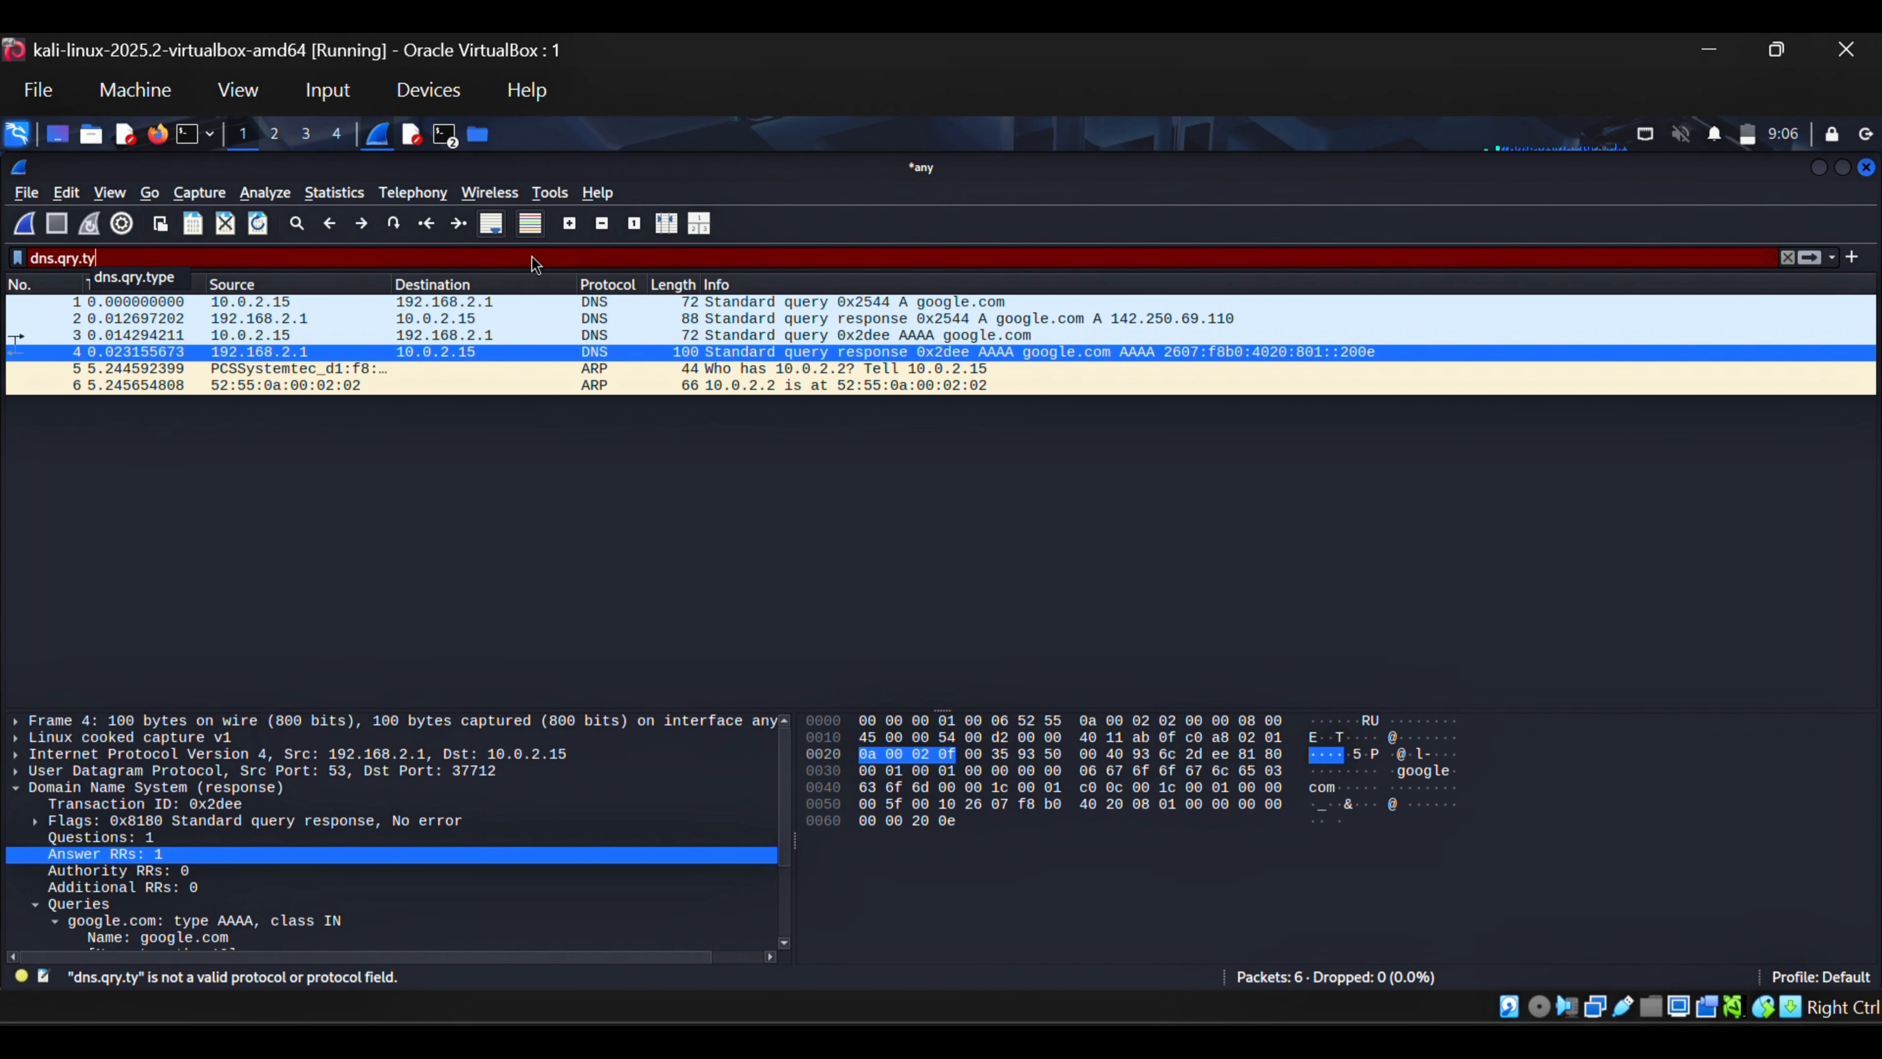
text(pe==1)
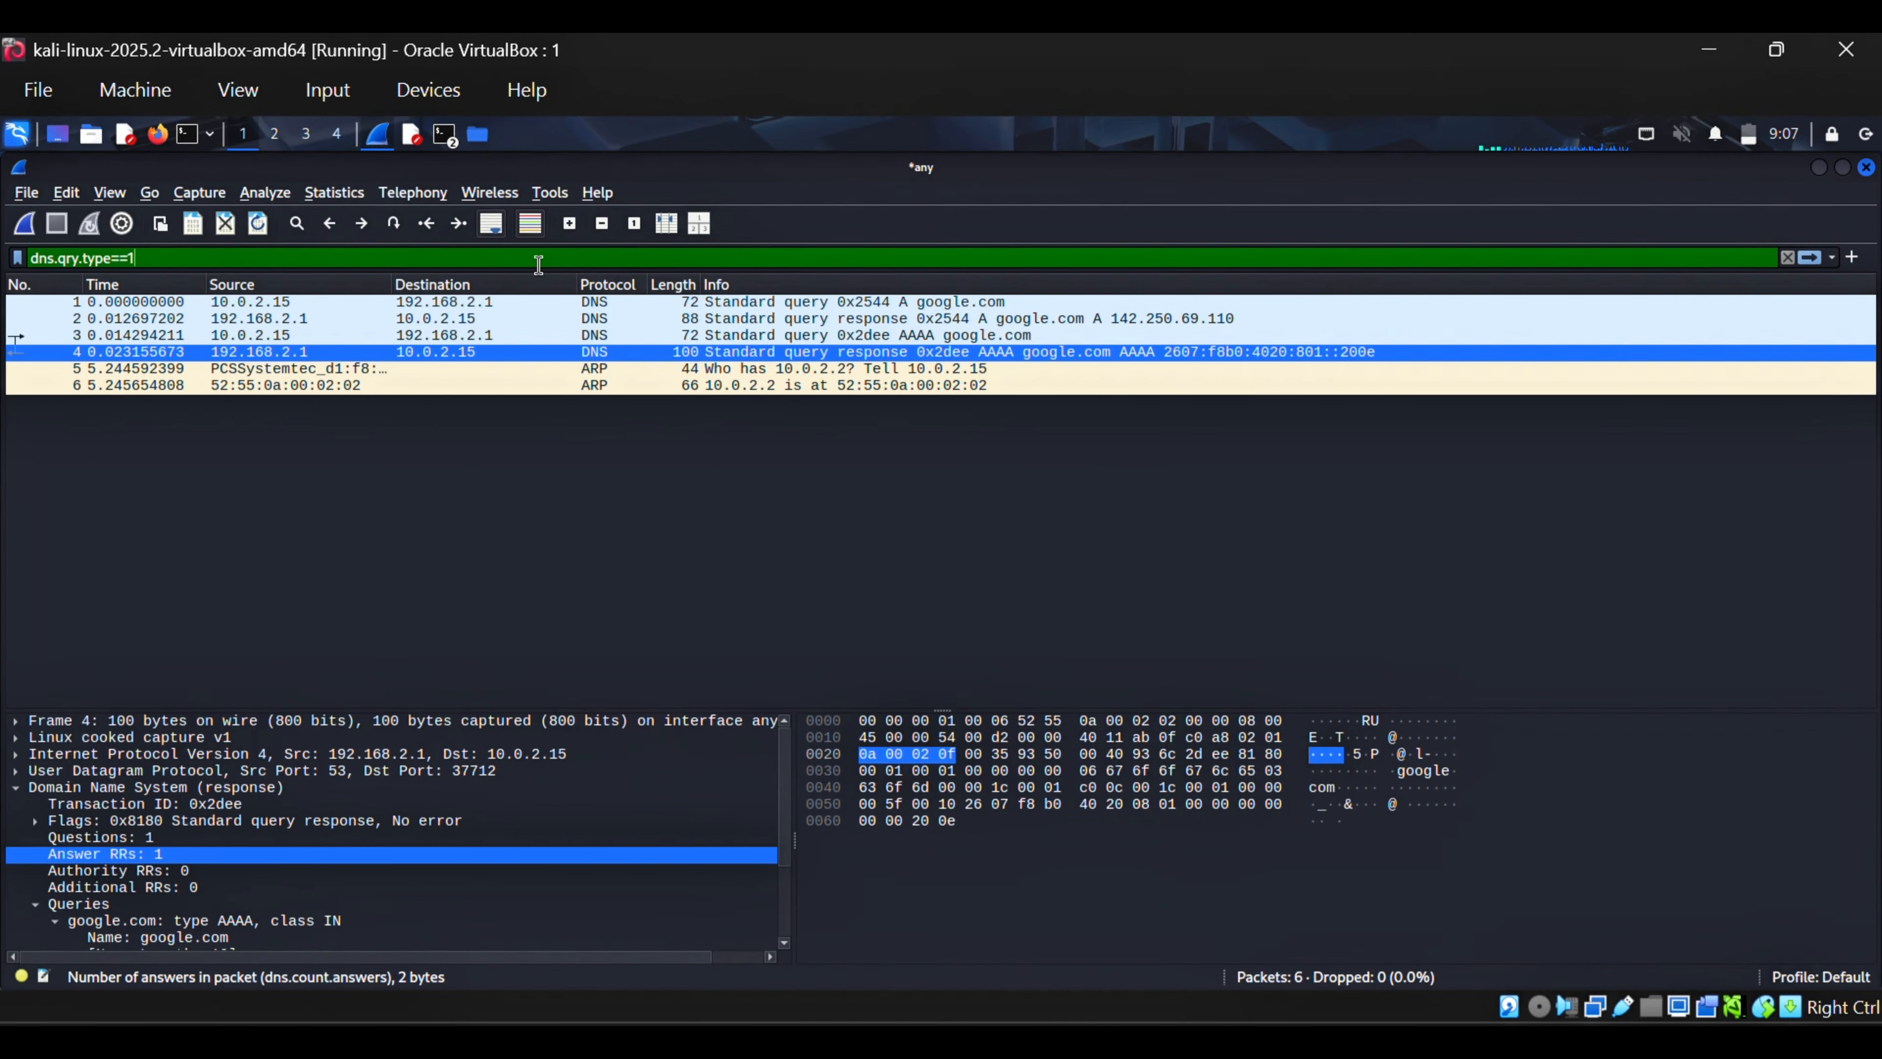
key(Return)
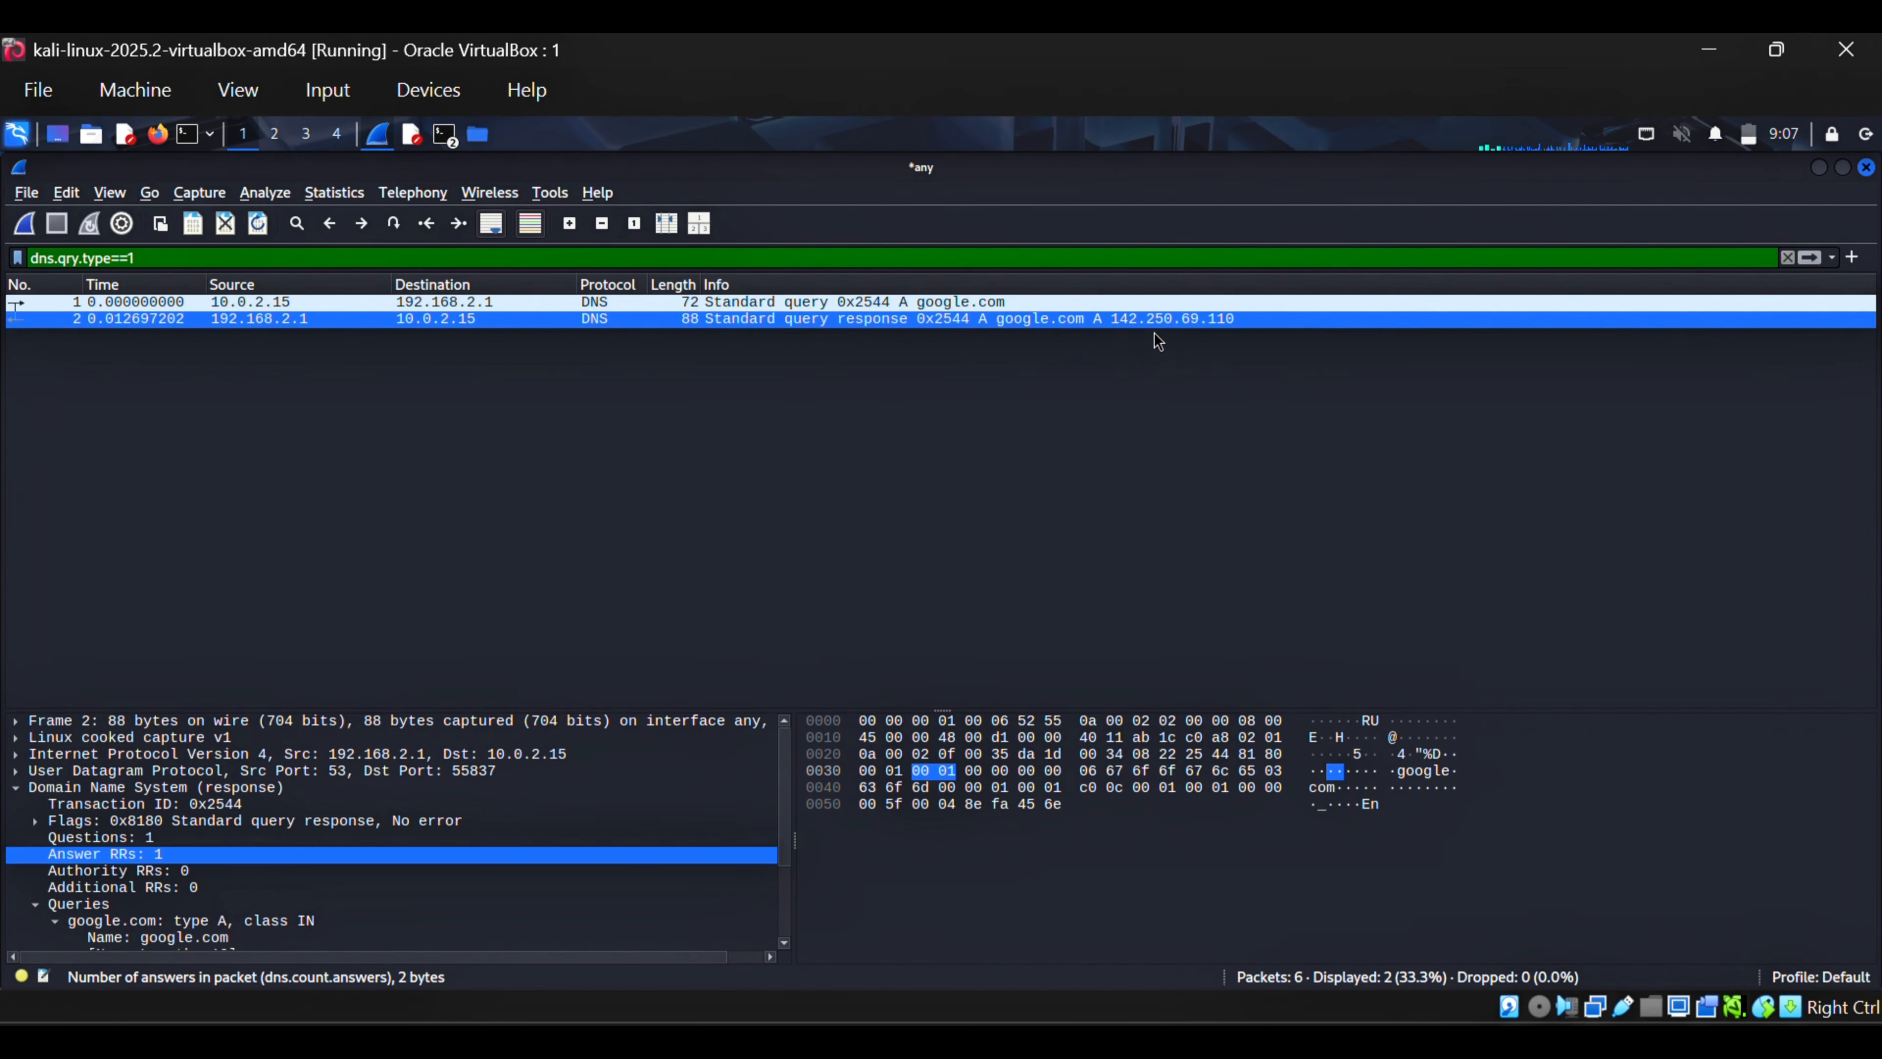
Step: Filter the packet list to DNS type AAAA traffic with dns.qry.type==28
key(BackSpace)
text(1)
key(BackSpace)
text(26)
key(BackSpace)
text(8)
key(Return)
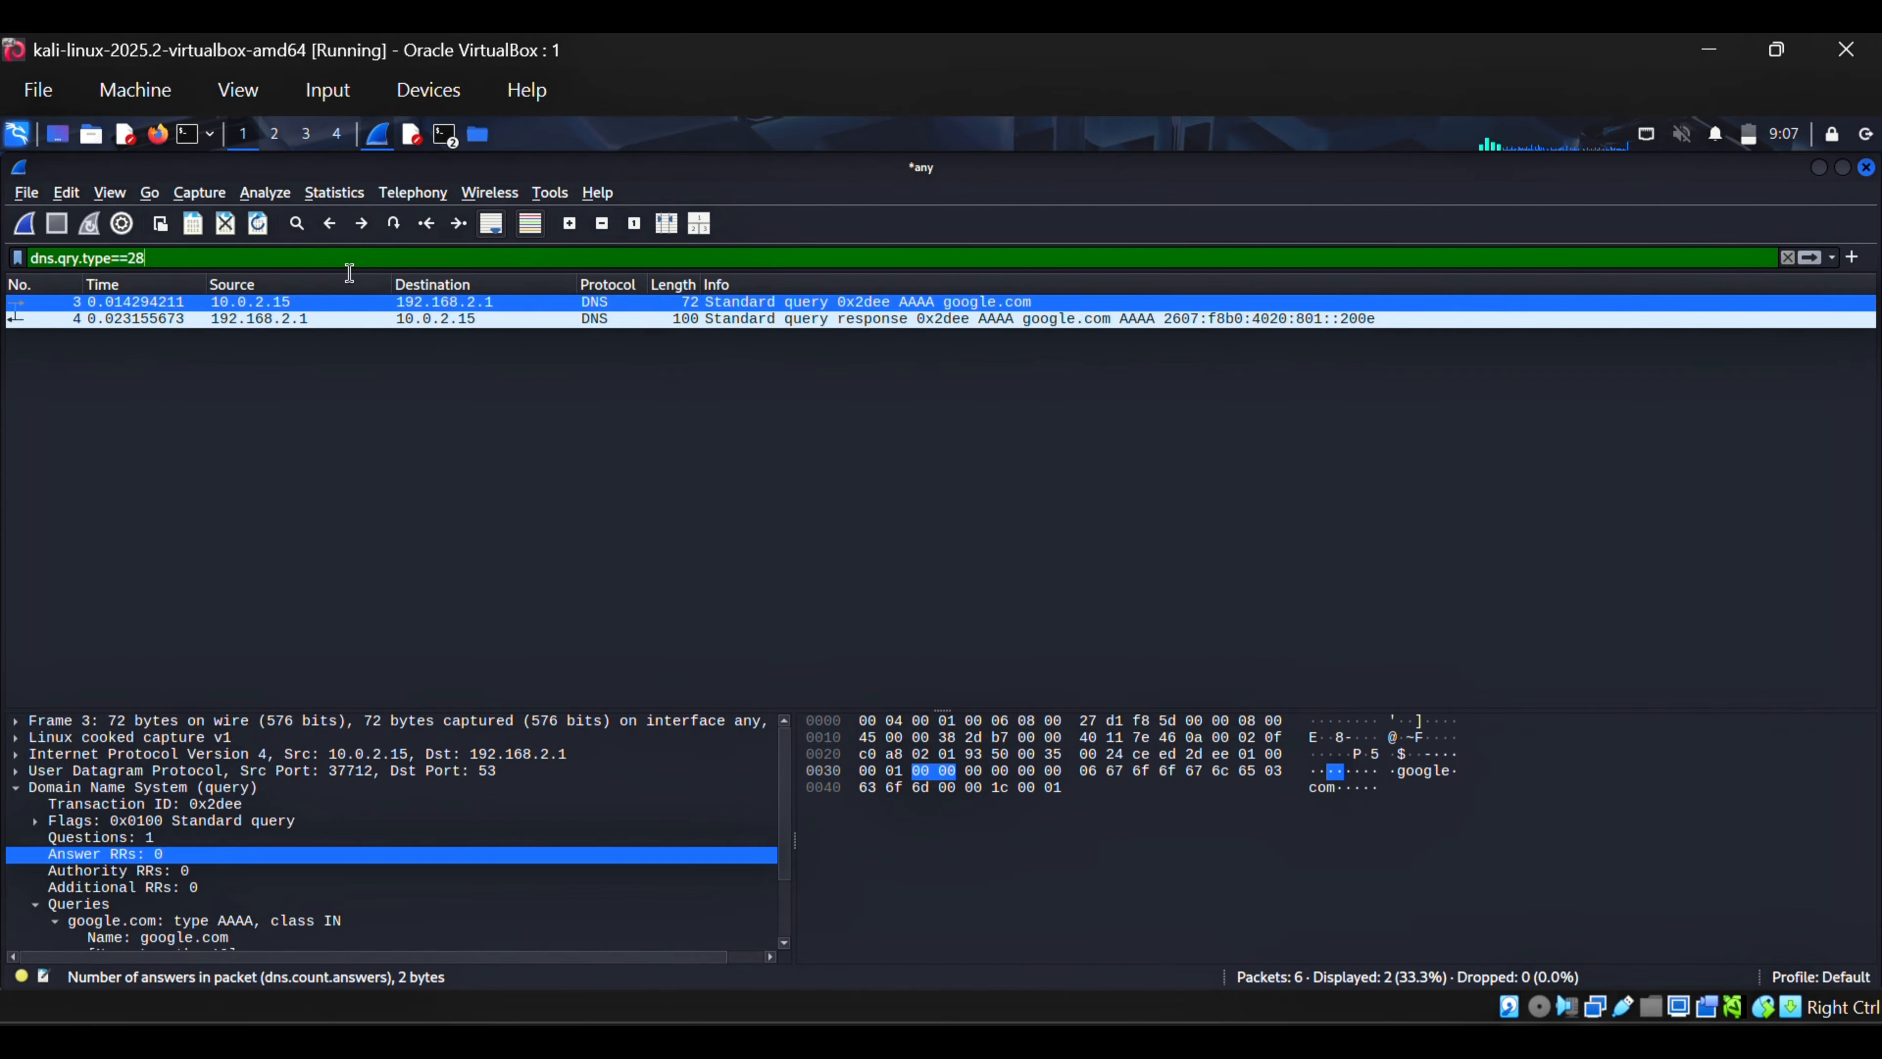
Step: Filter the packet list to DNS MX queries with dns.qry.type==15
click(334, 257)
key(BackSpace)
key(BackSpace)
text(15)
key(Return)
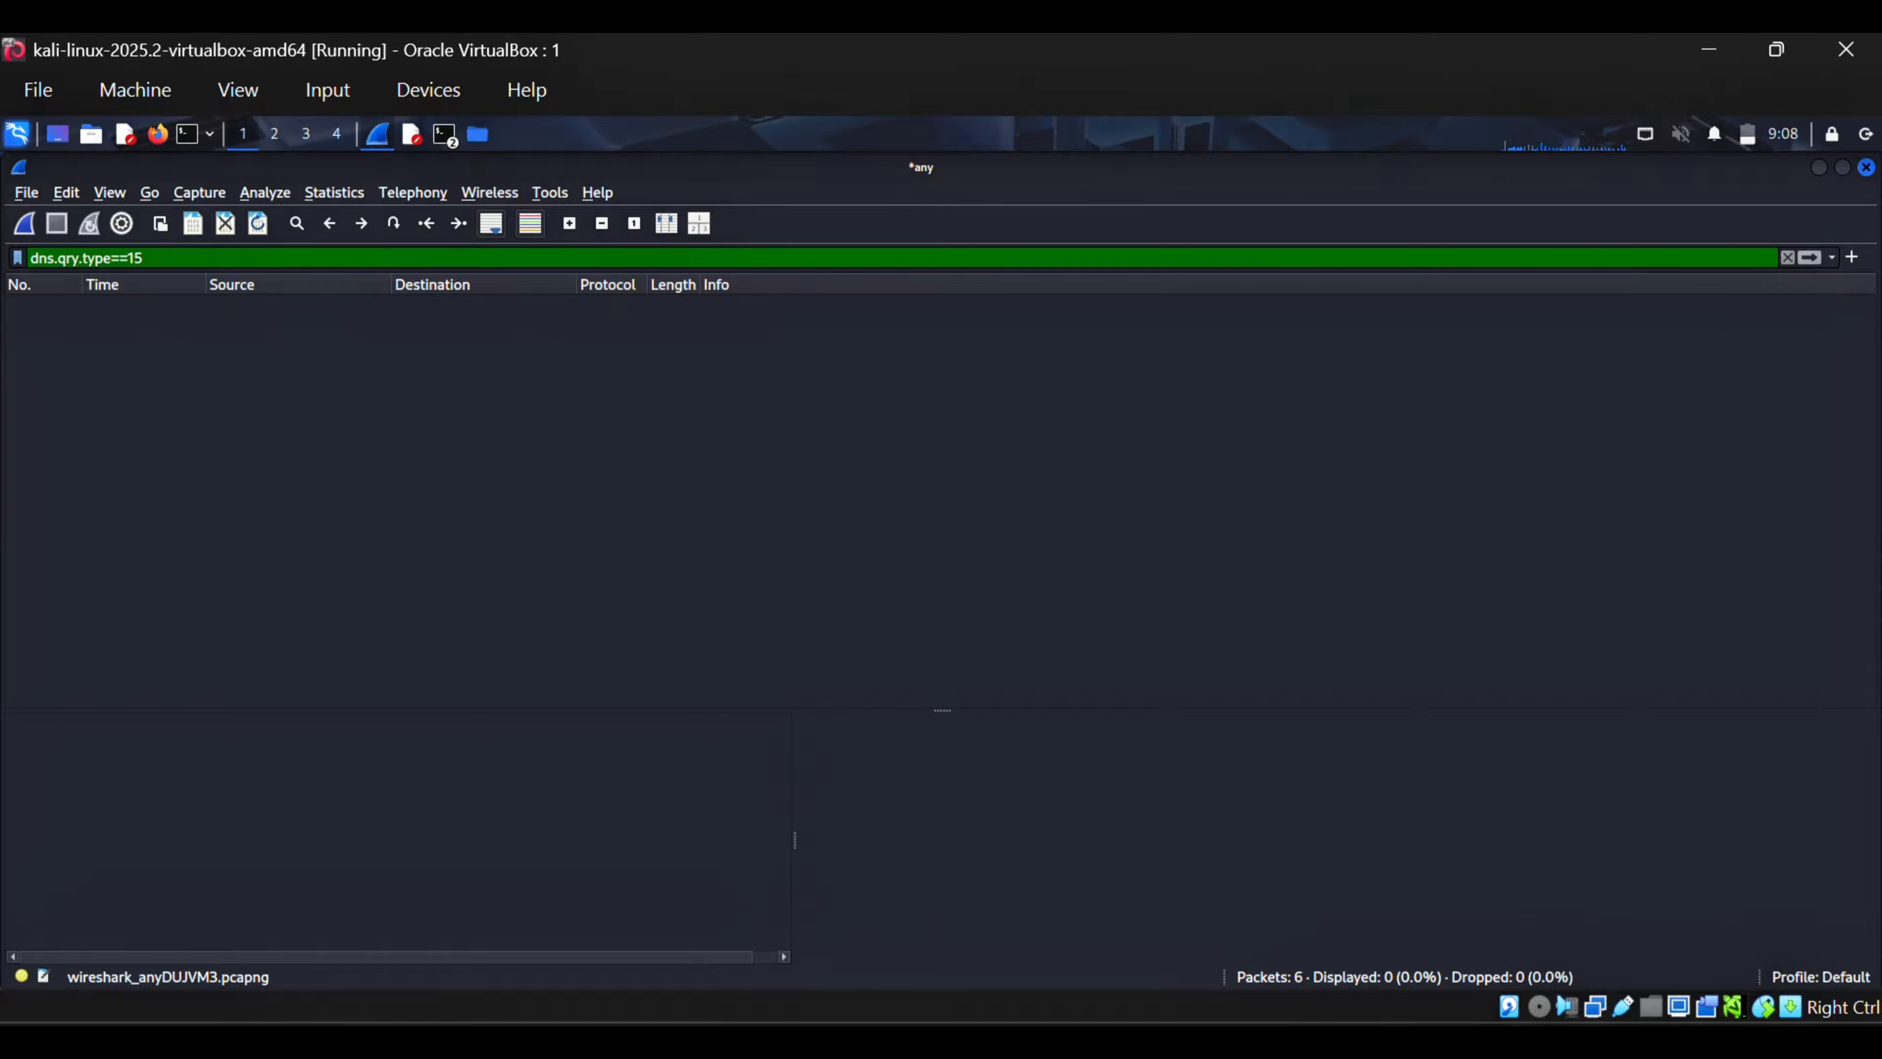
Step: Replace the type filter with dns.qry.name=="google.com" to show only DNS traffic for that domain
key(BackSpace)
key(BackSpace)
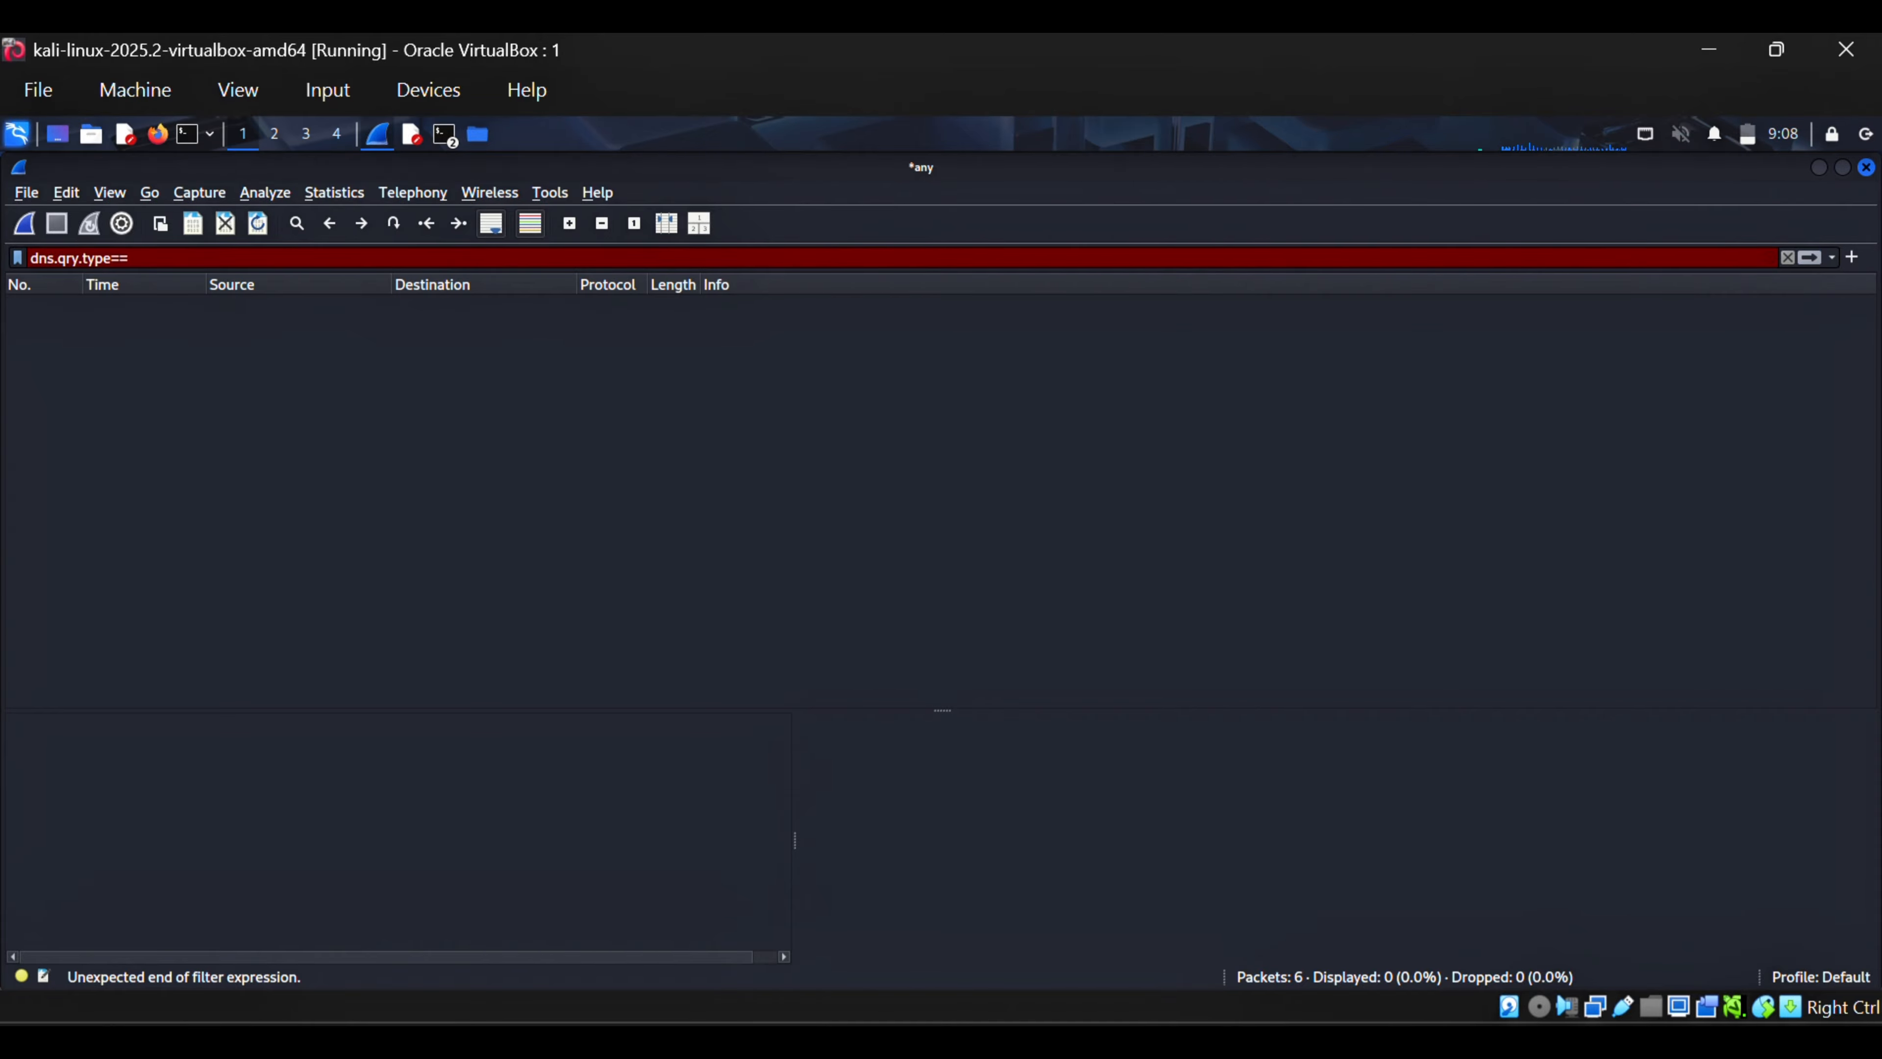
key(BackSpace)
key(BackSpace)
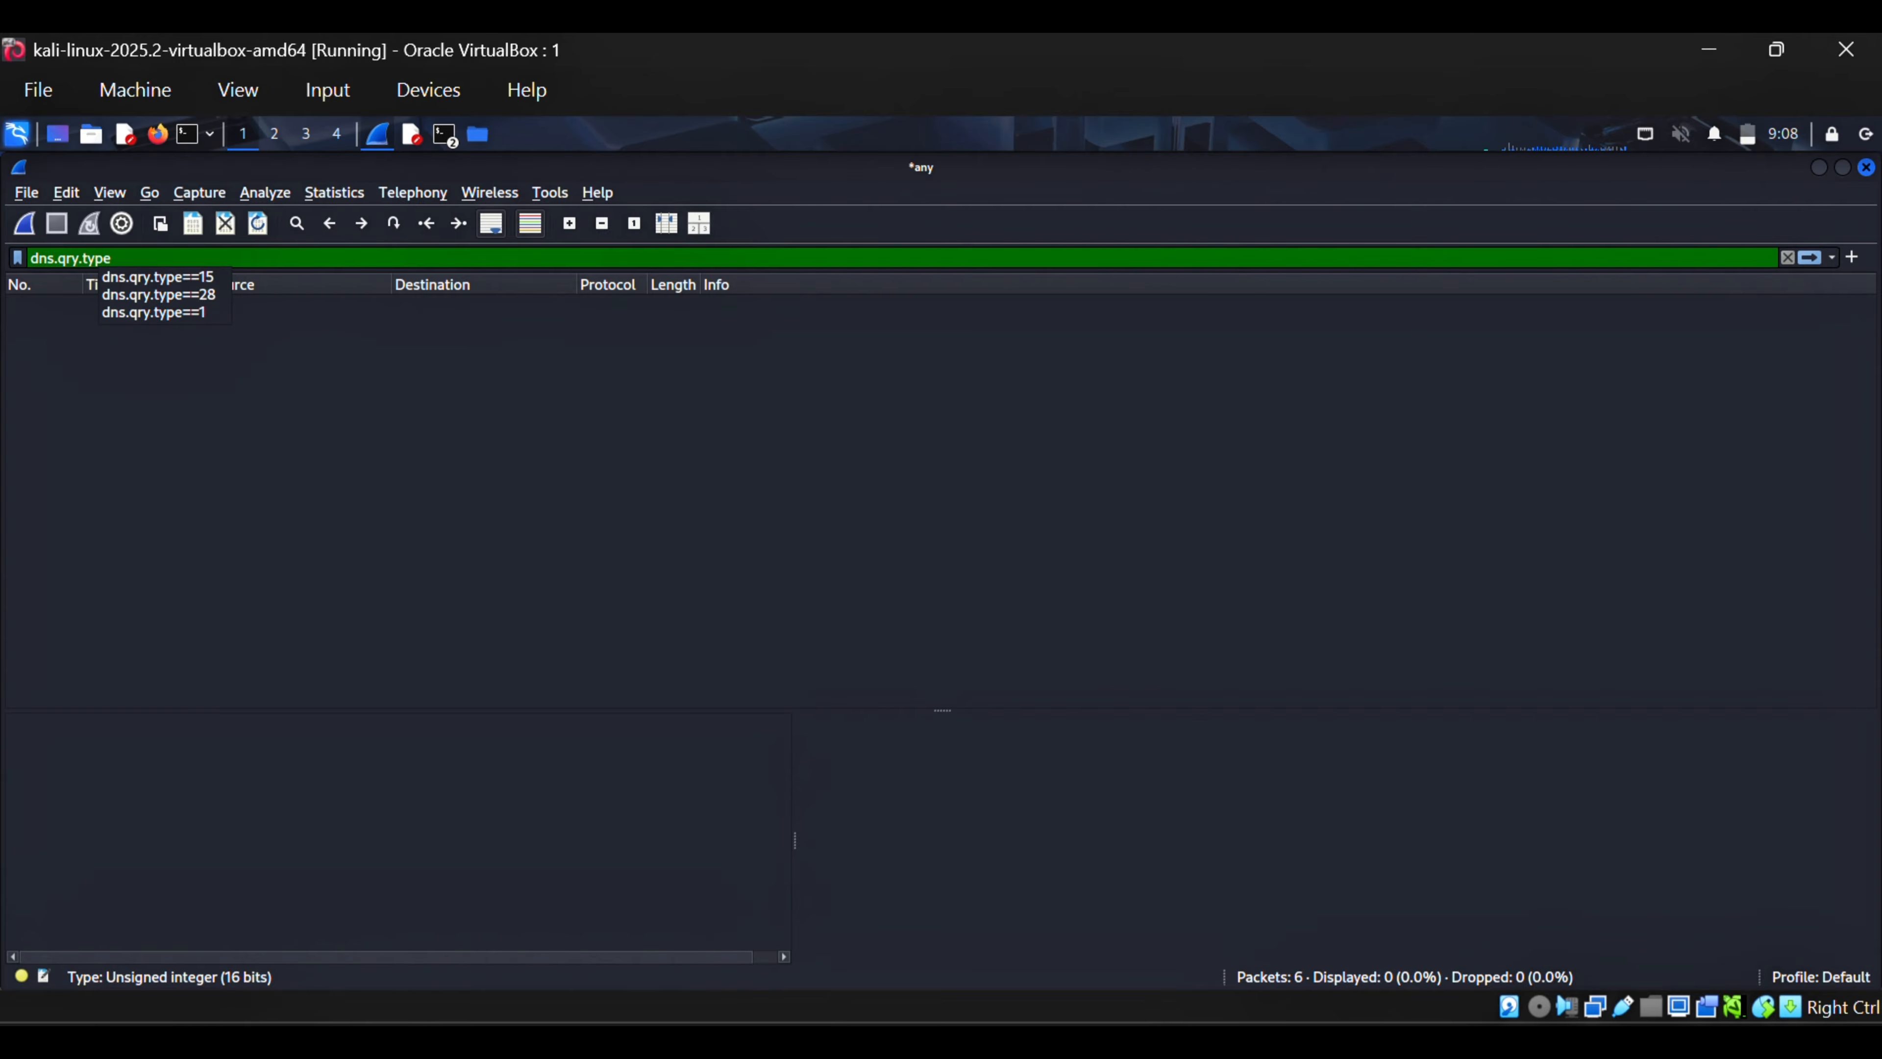
key(BackSpace)
key(BackSpace)
key(BackSpace)
key(BackSpace)
text(nam)
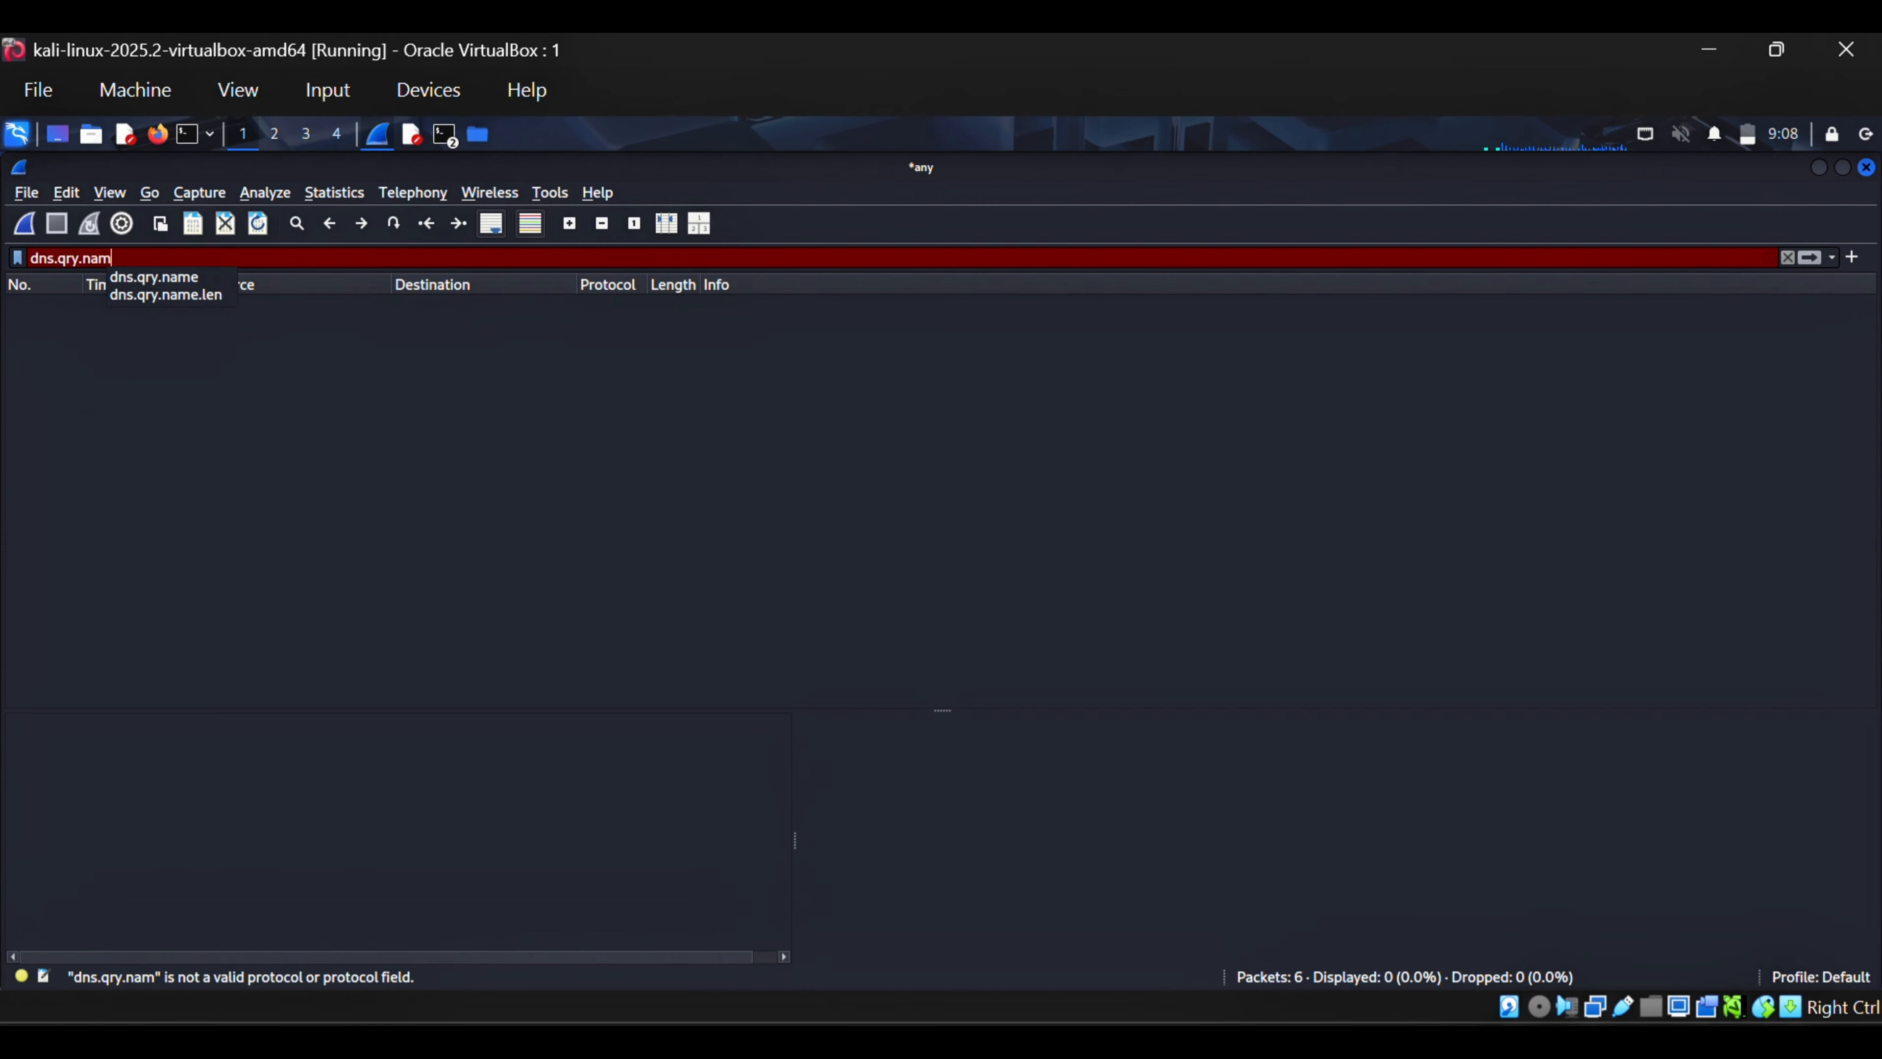
text(e=="google.com)
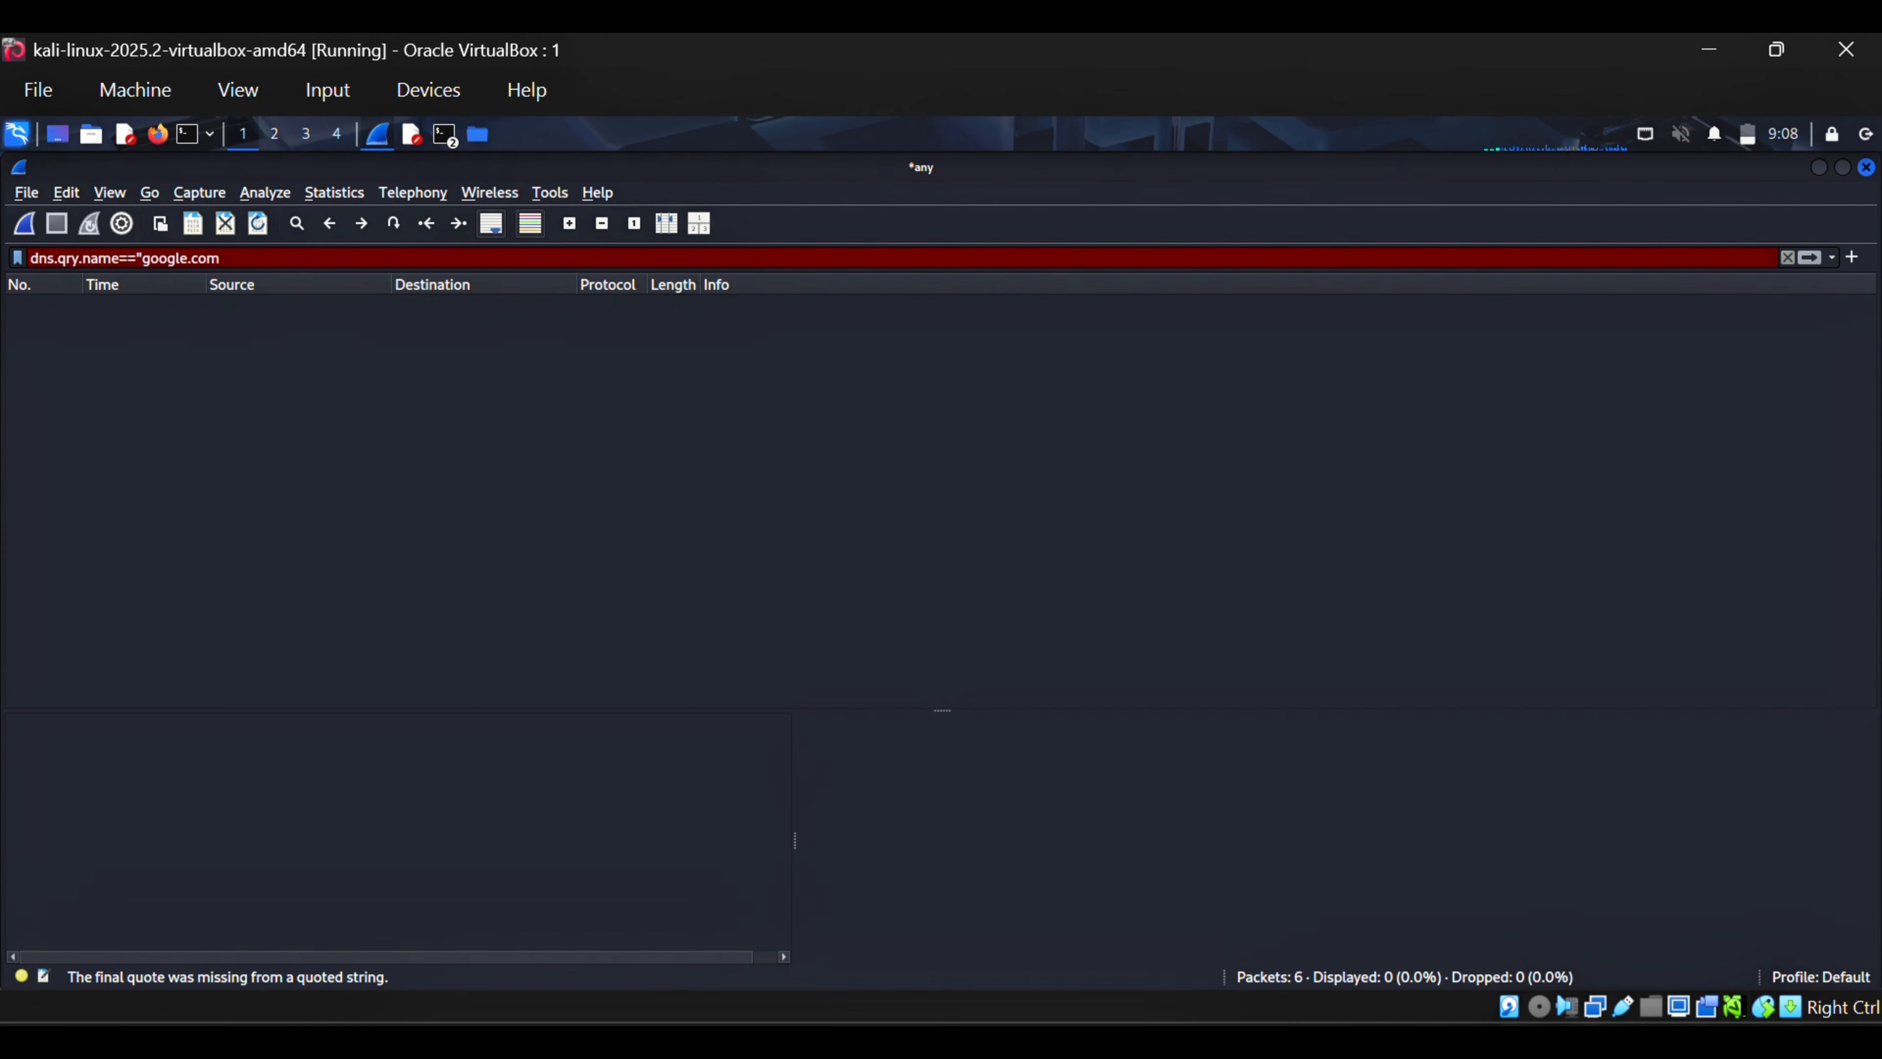
text(")
key(Return)
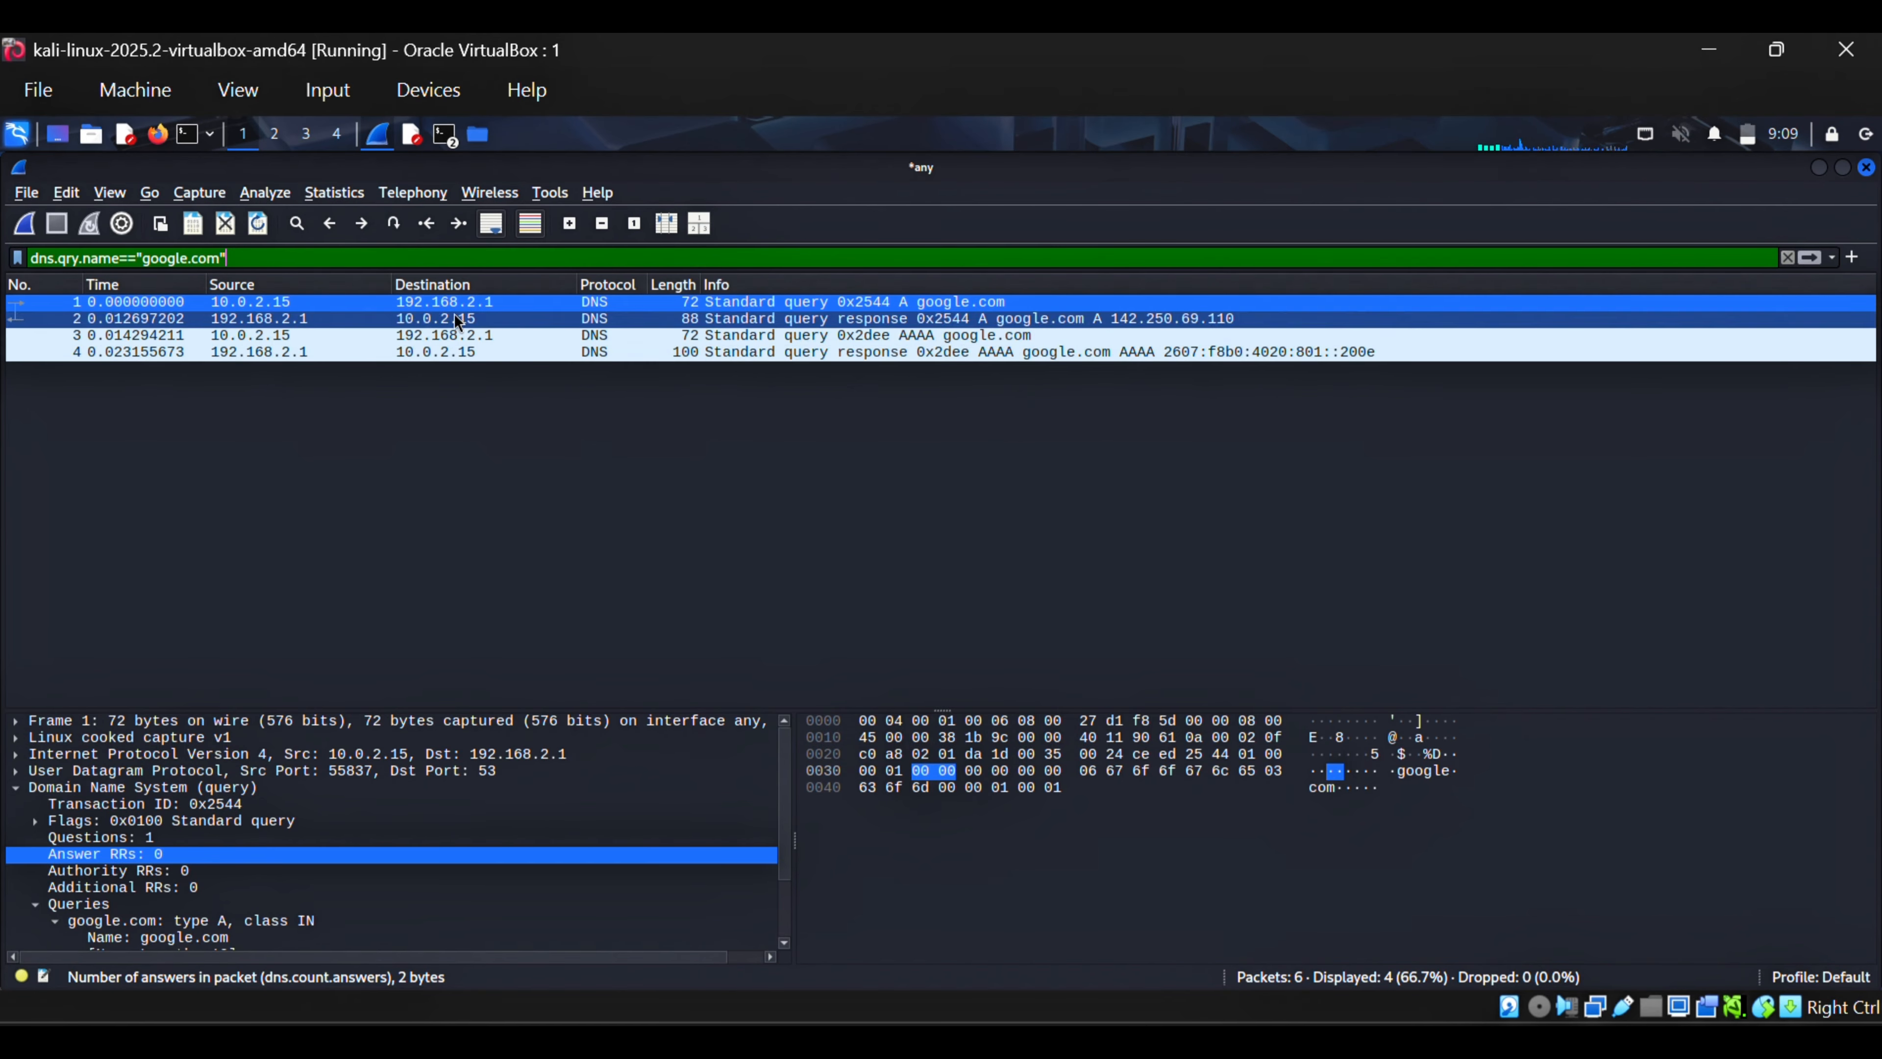
Step: Clear the display filter and examine the Domain Name System and User Datagram Protocol rows in the Protocol Hierarchy statistics
triple_click(470, 264)
key(BackSpace)
key(Return)
click(334, 193)
click(387, 277)
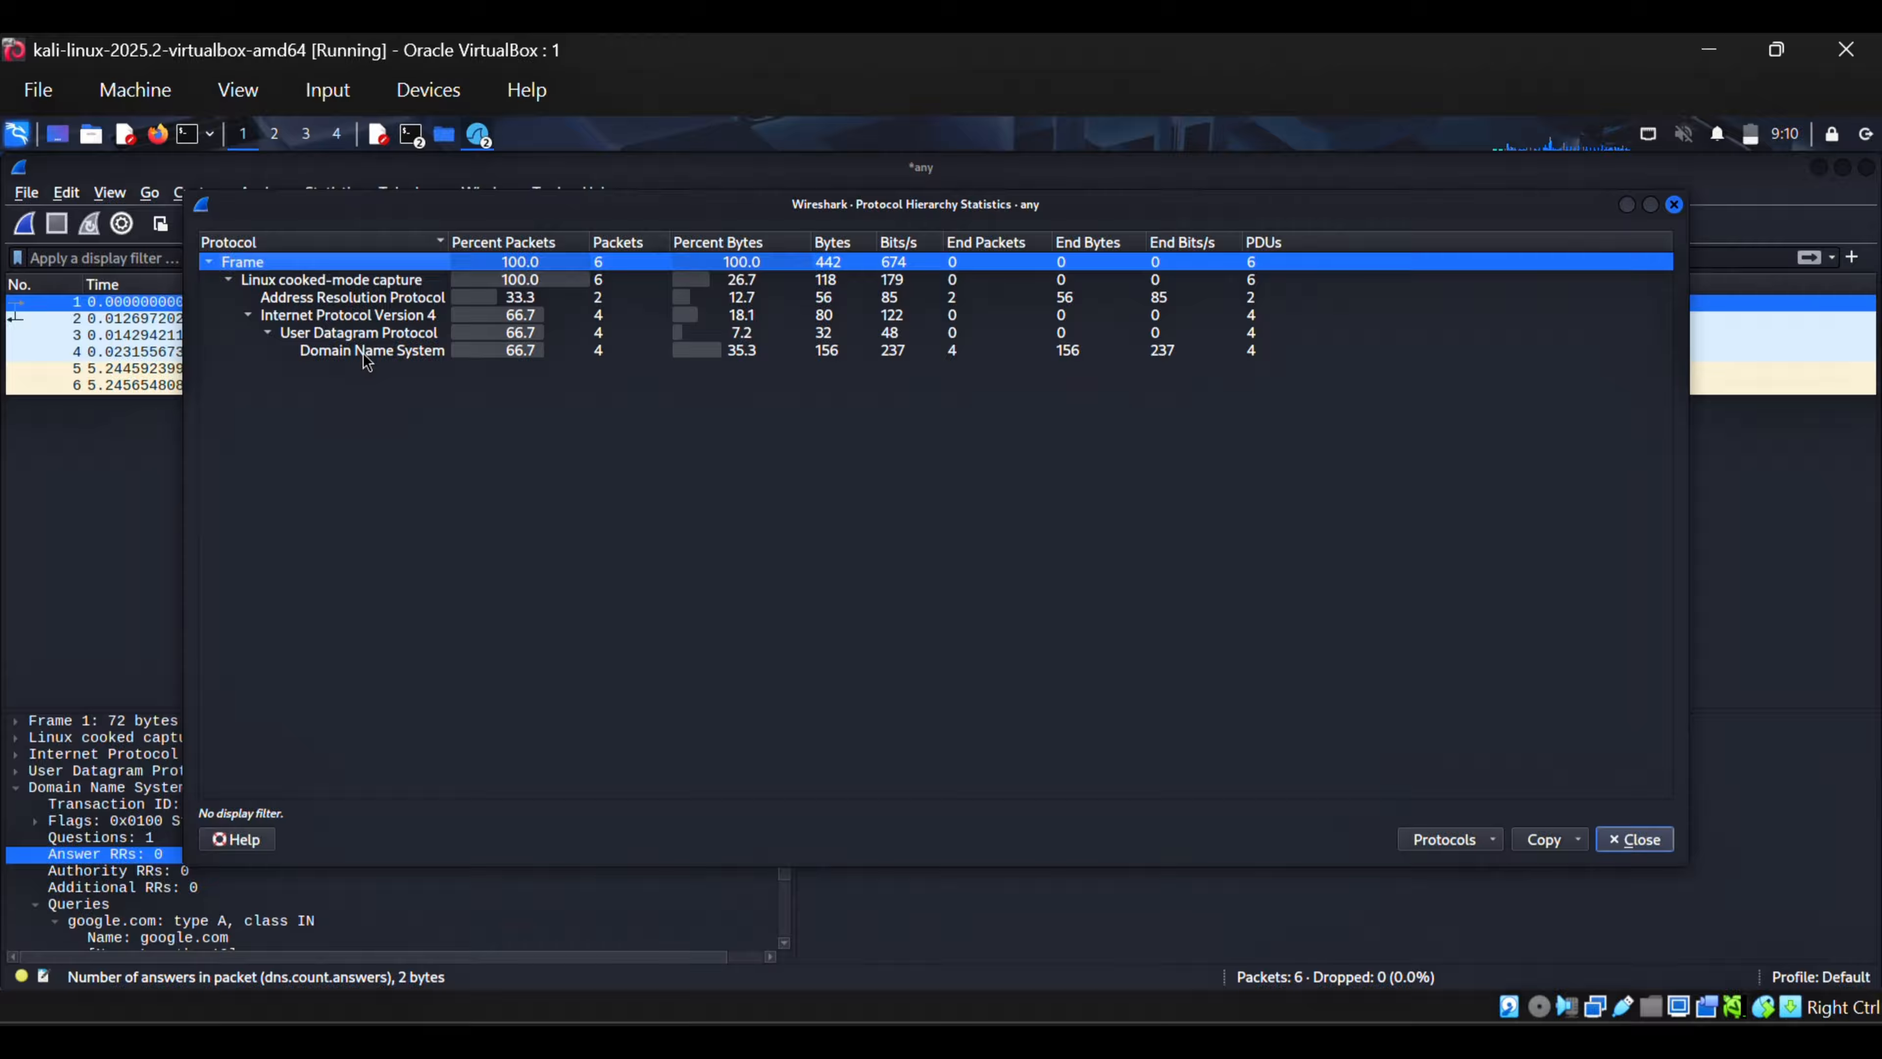
click(367, 354)
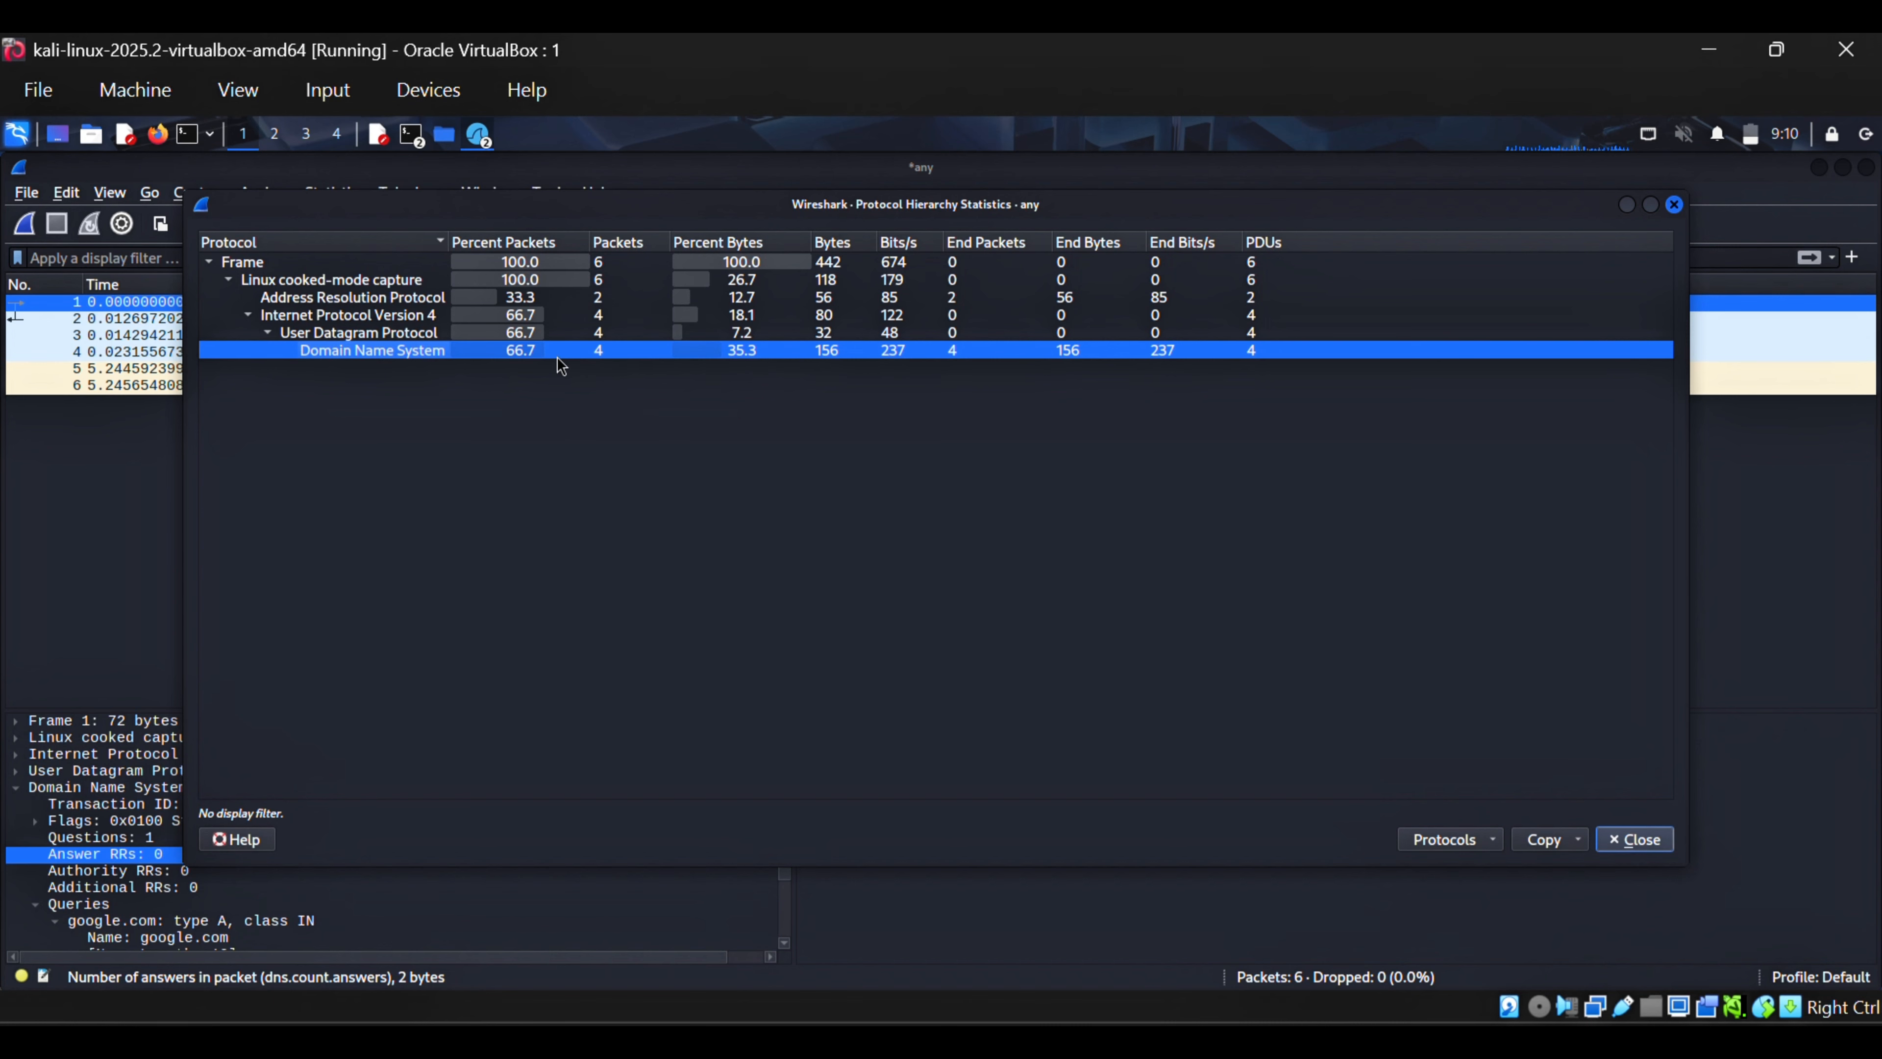
click(474, 334)
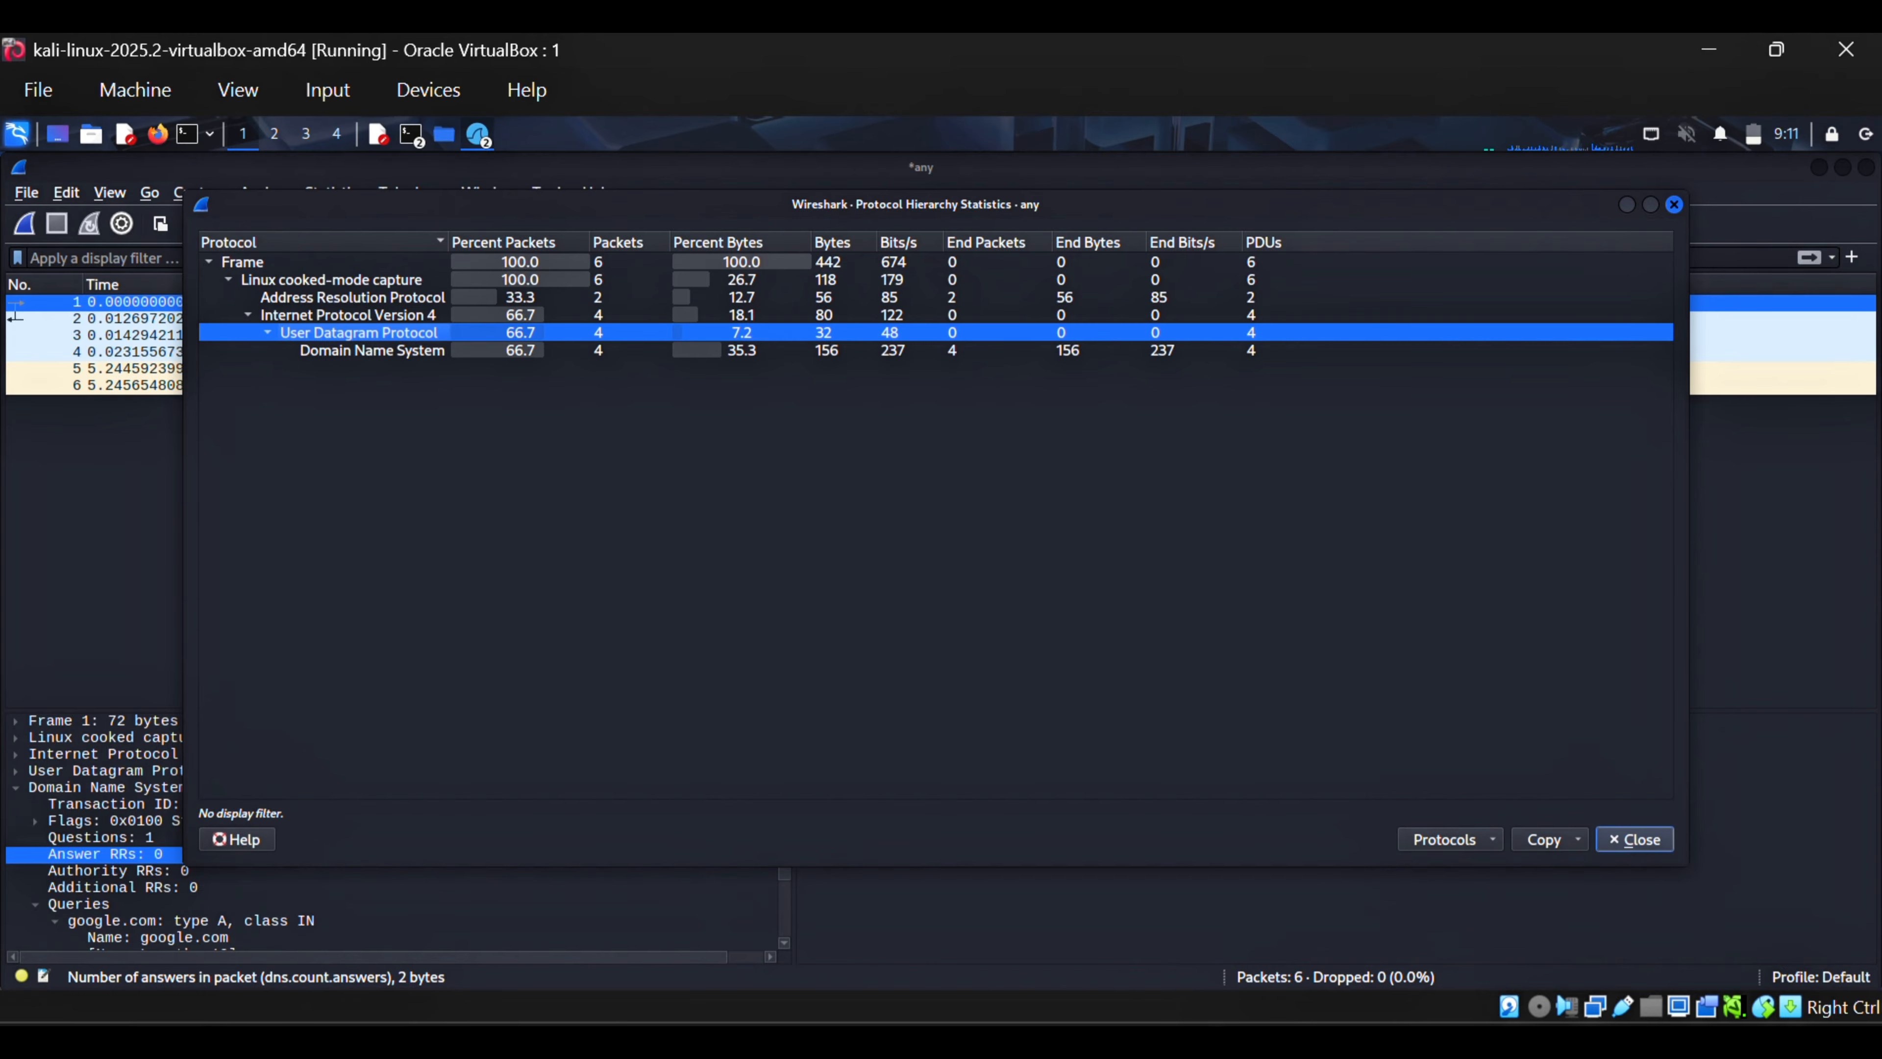
click(411, 136)
click(445, 178)
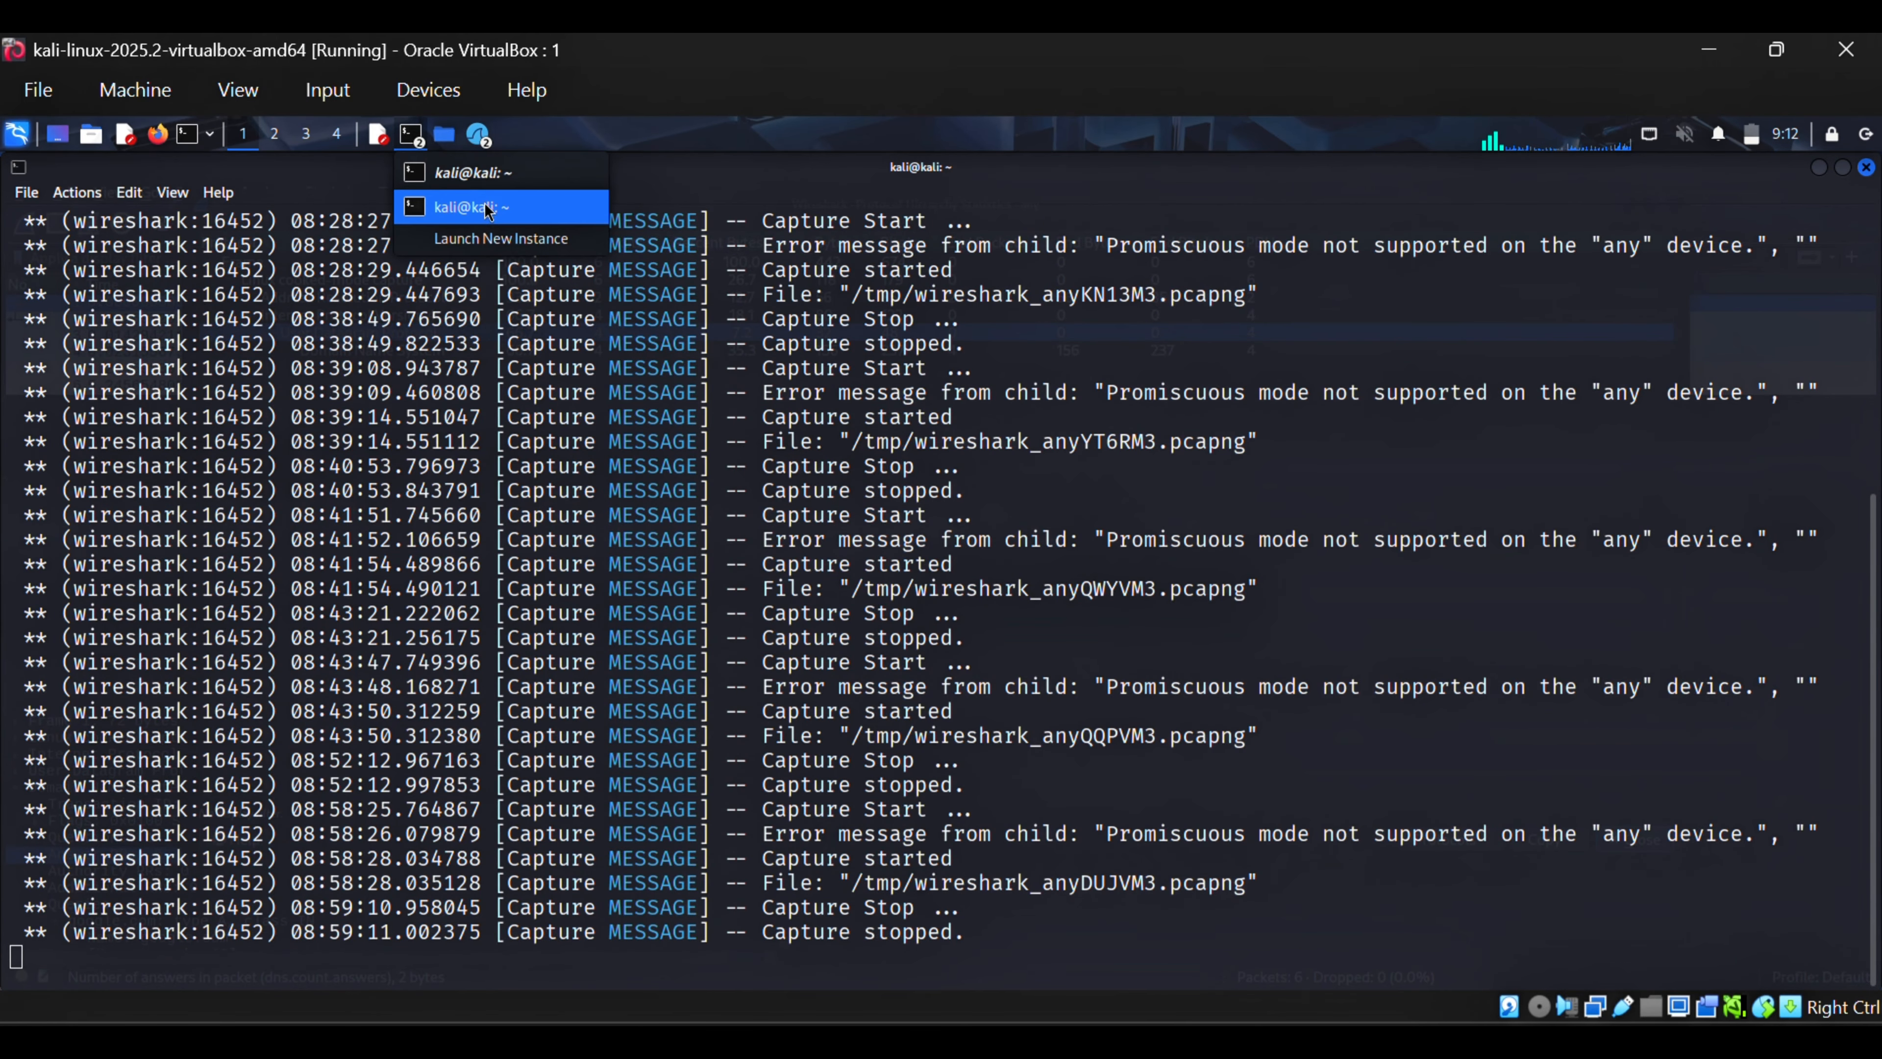
click(475, 228)
text(c)
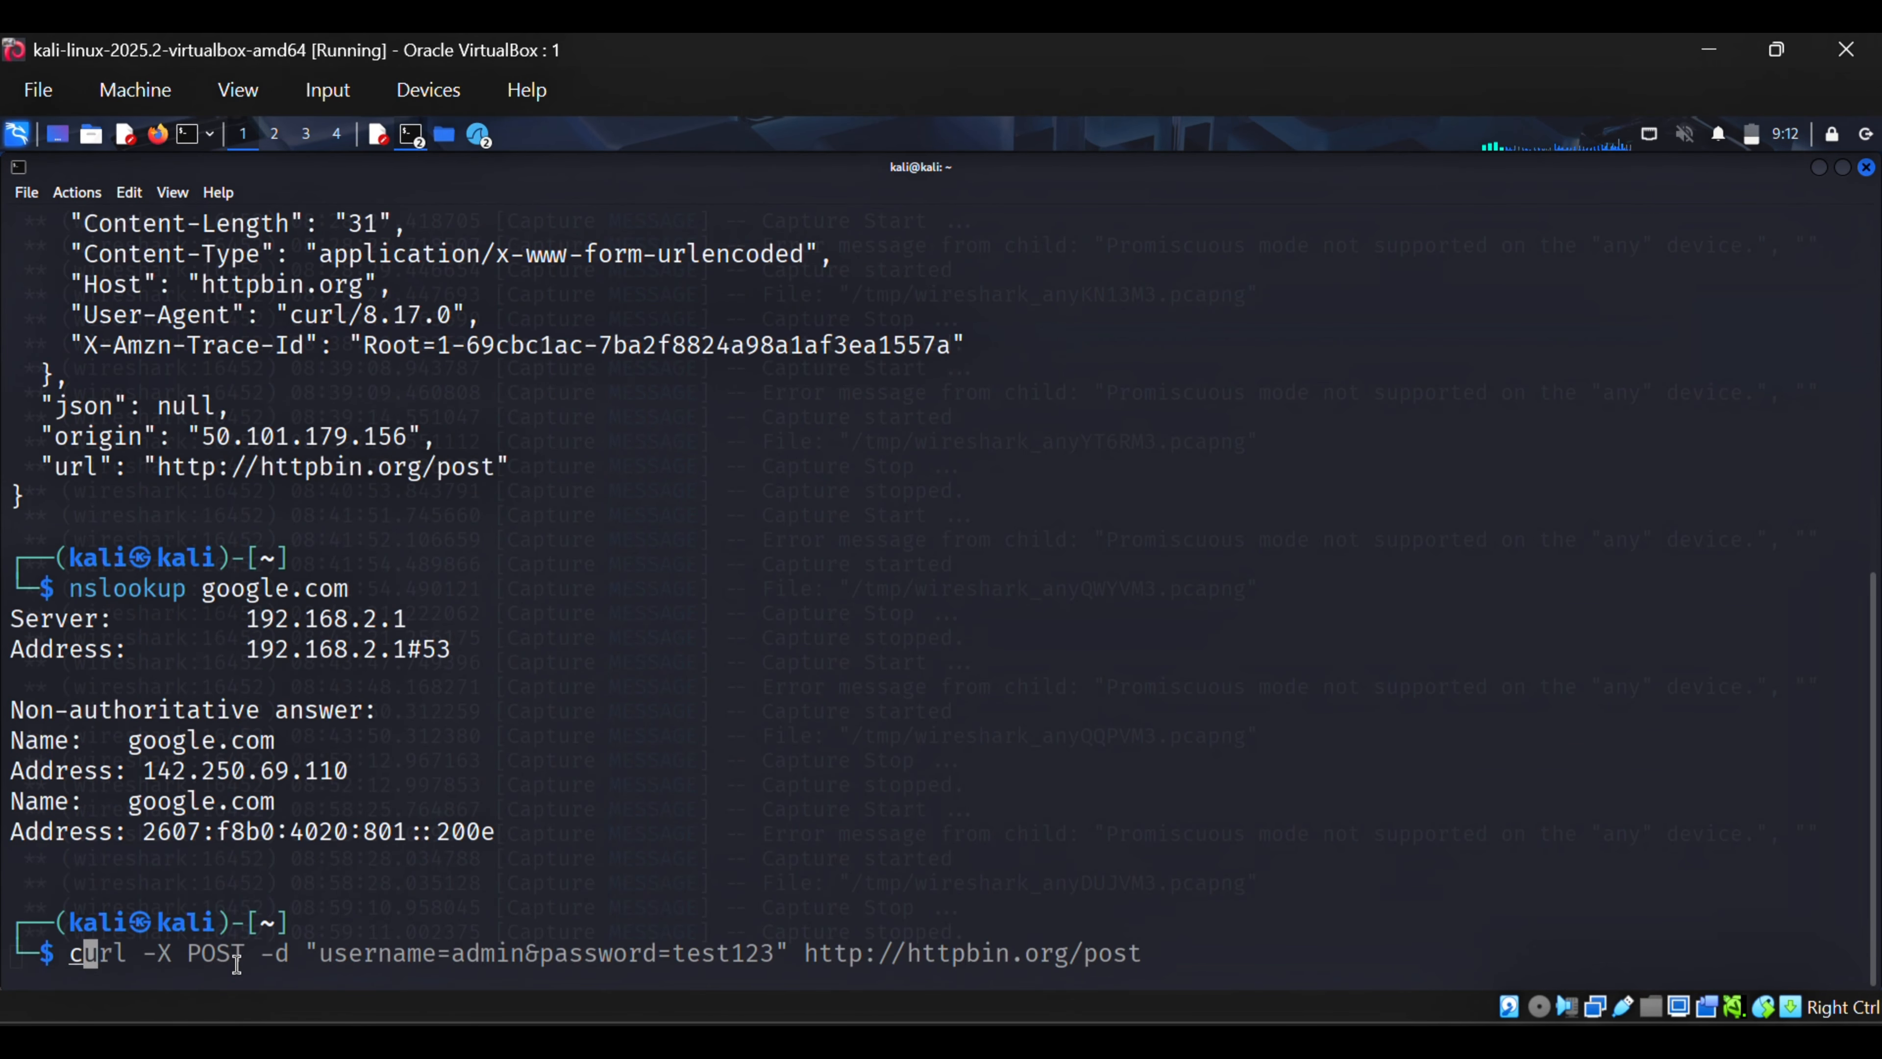
text(url -L)
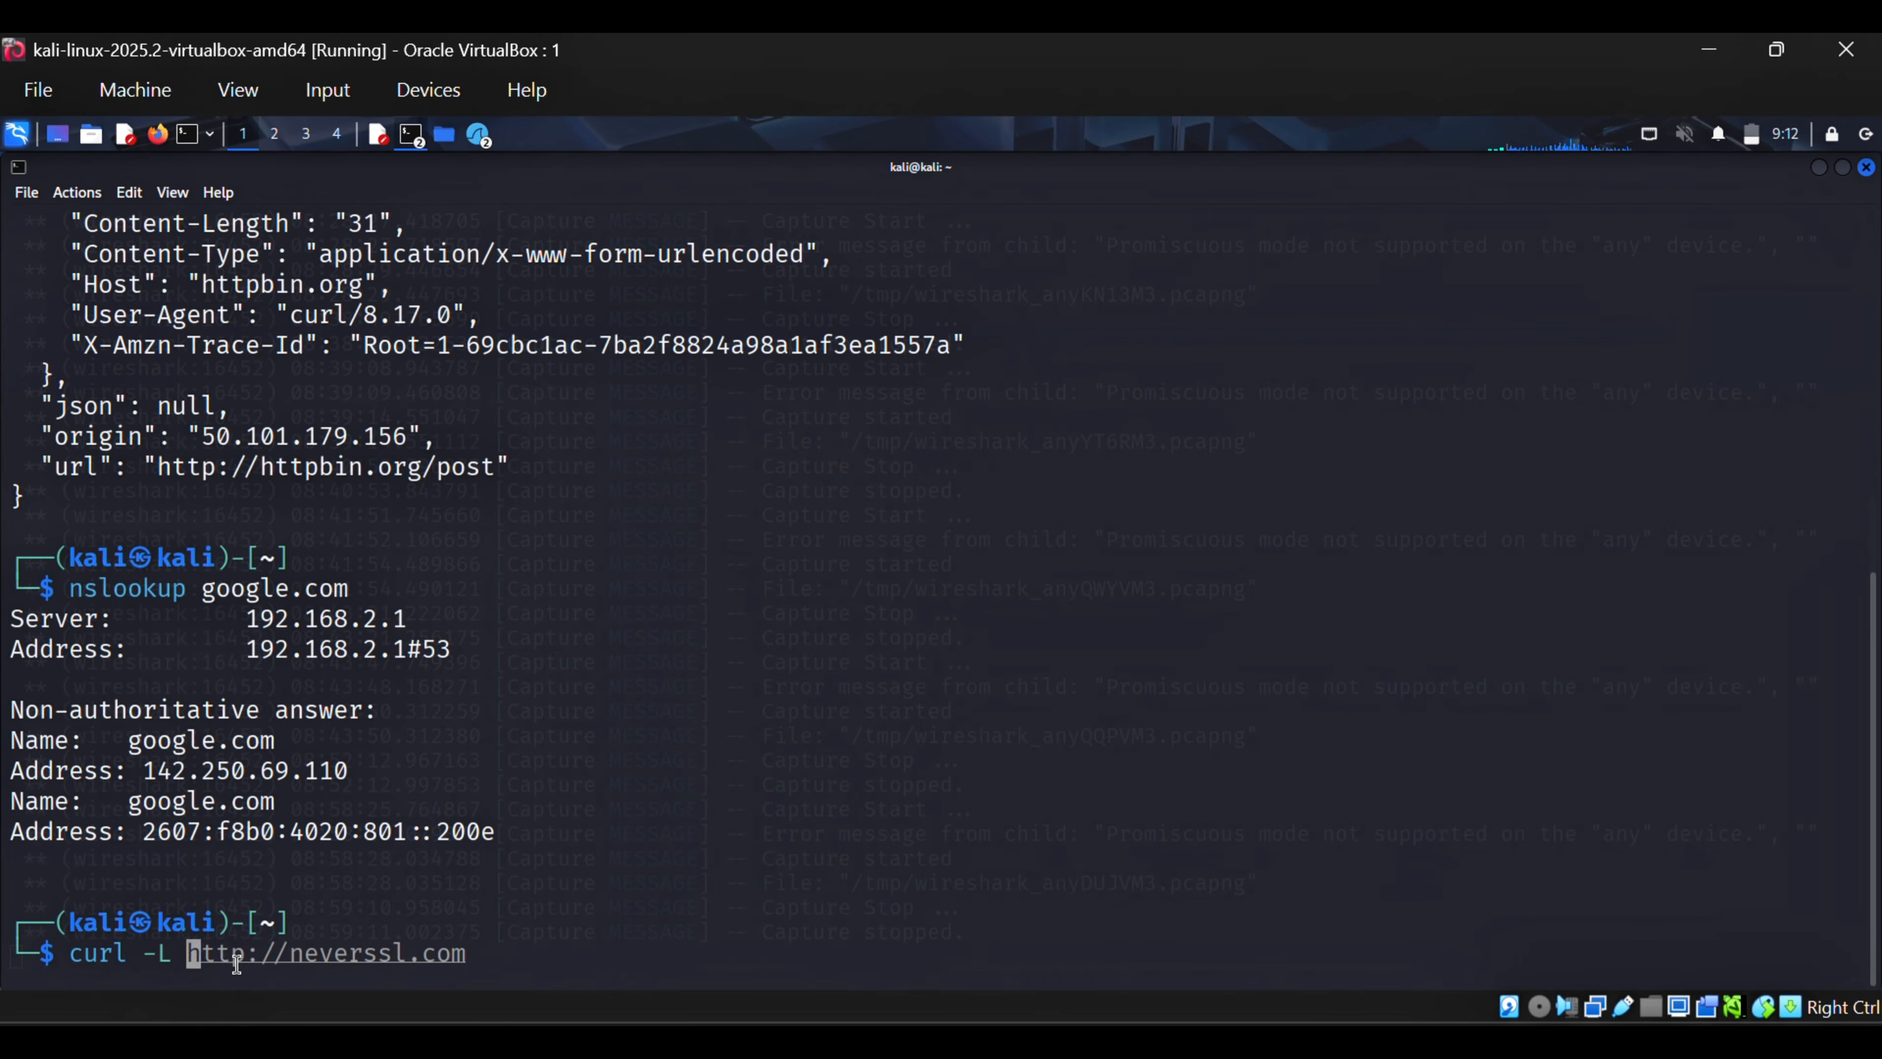
text( http://)
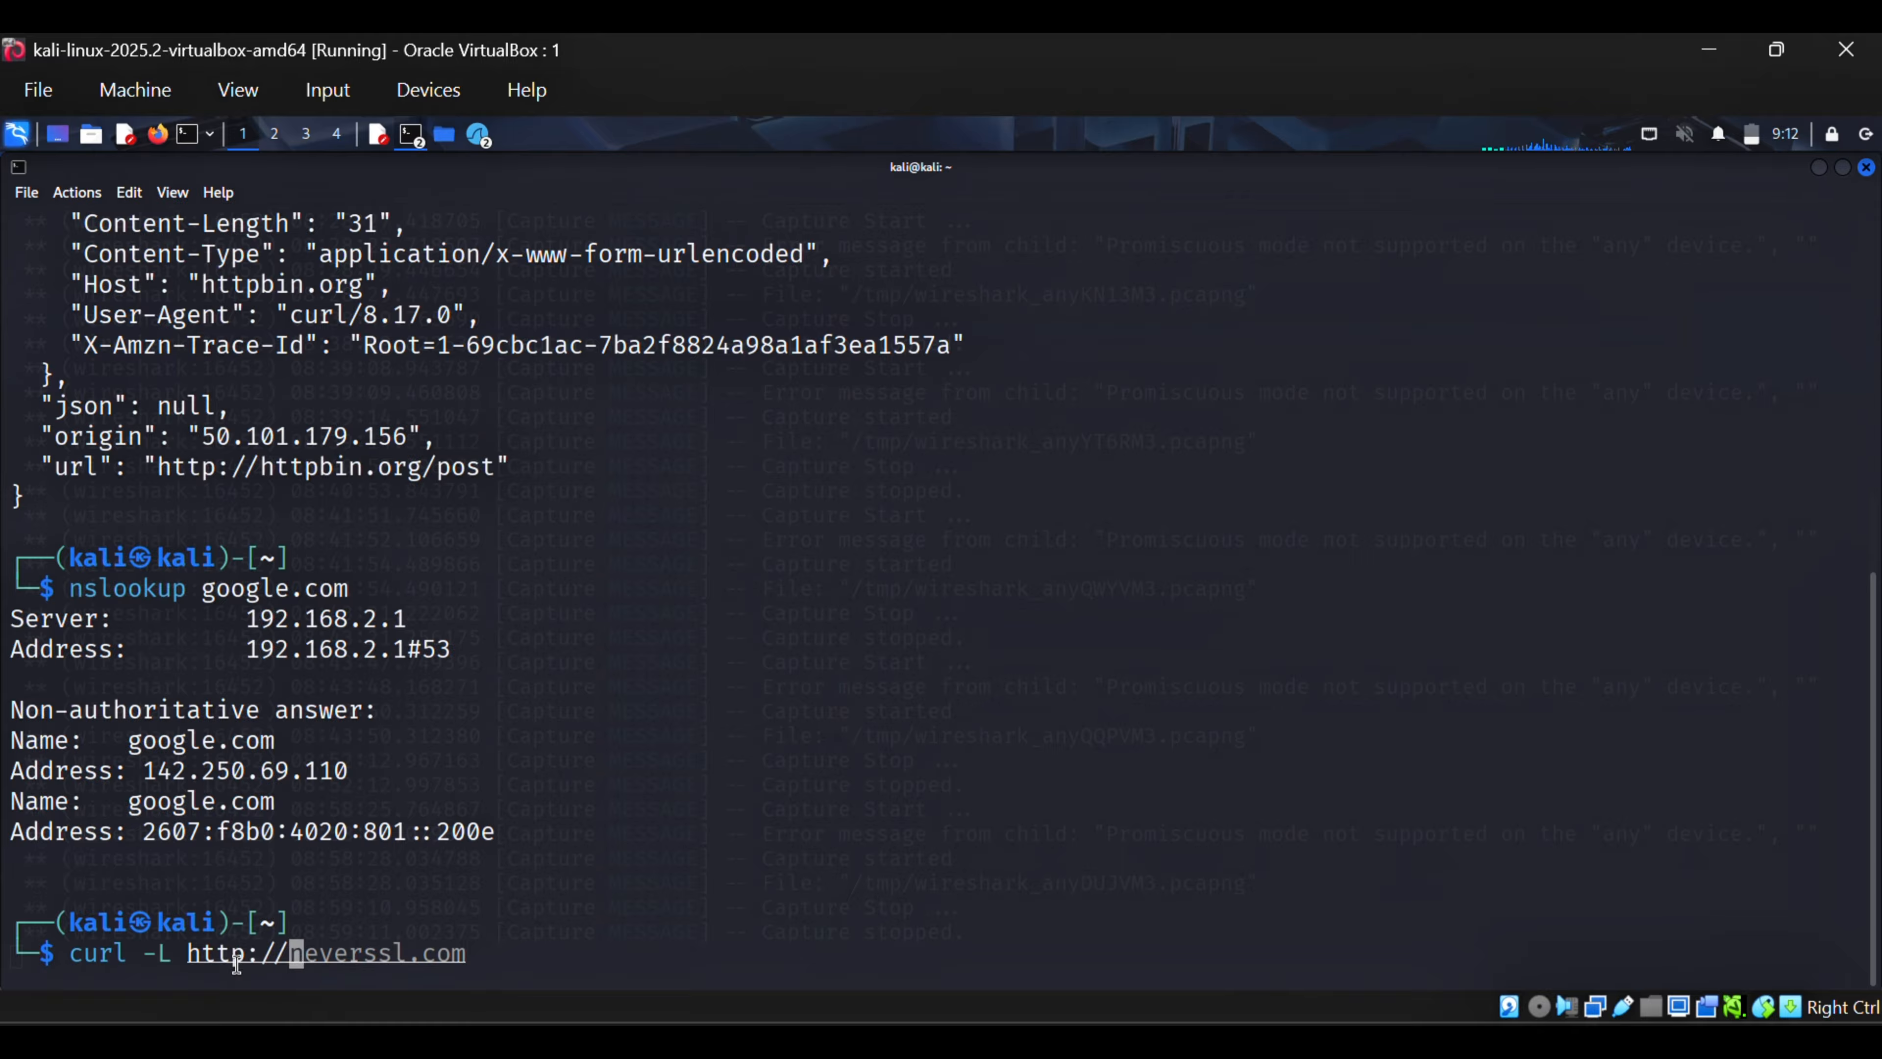
text(google.com)
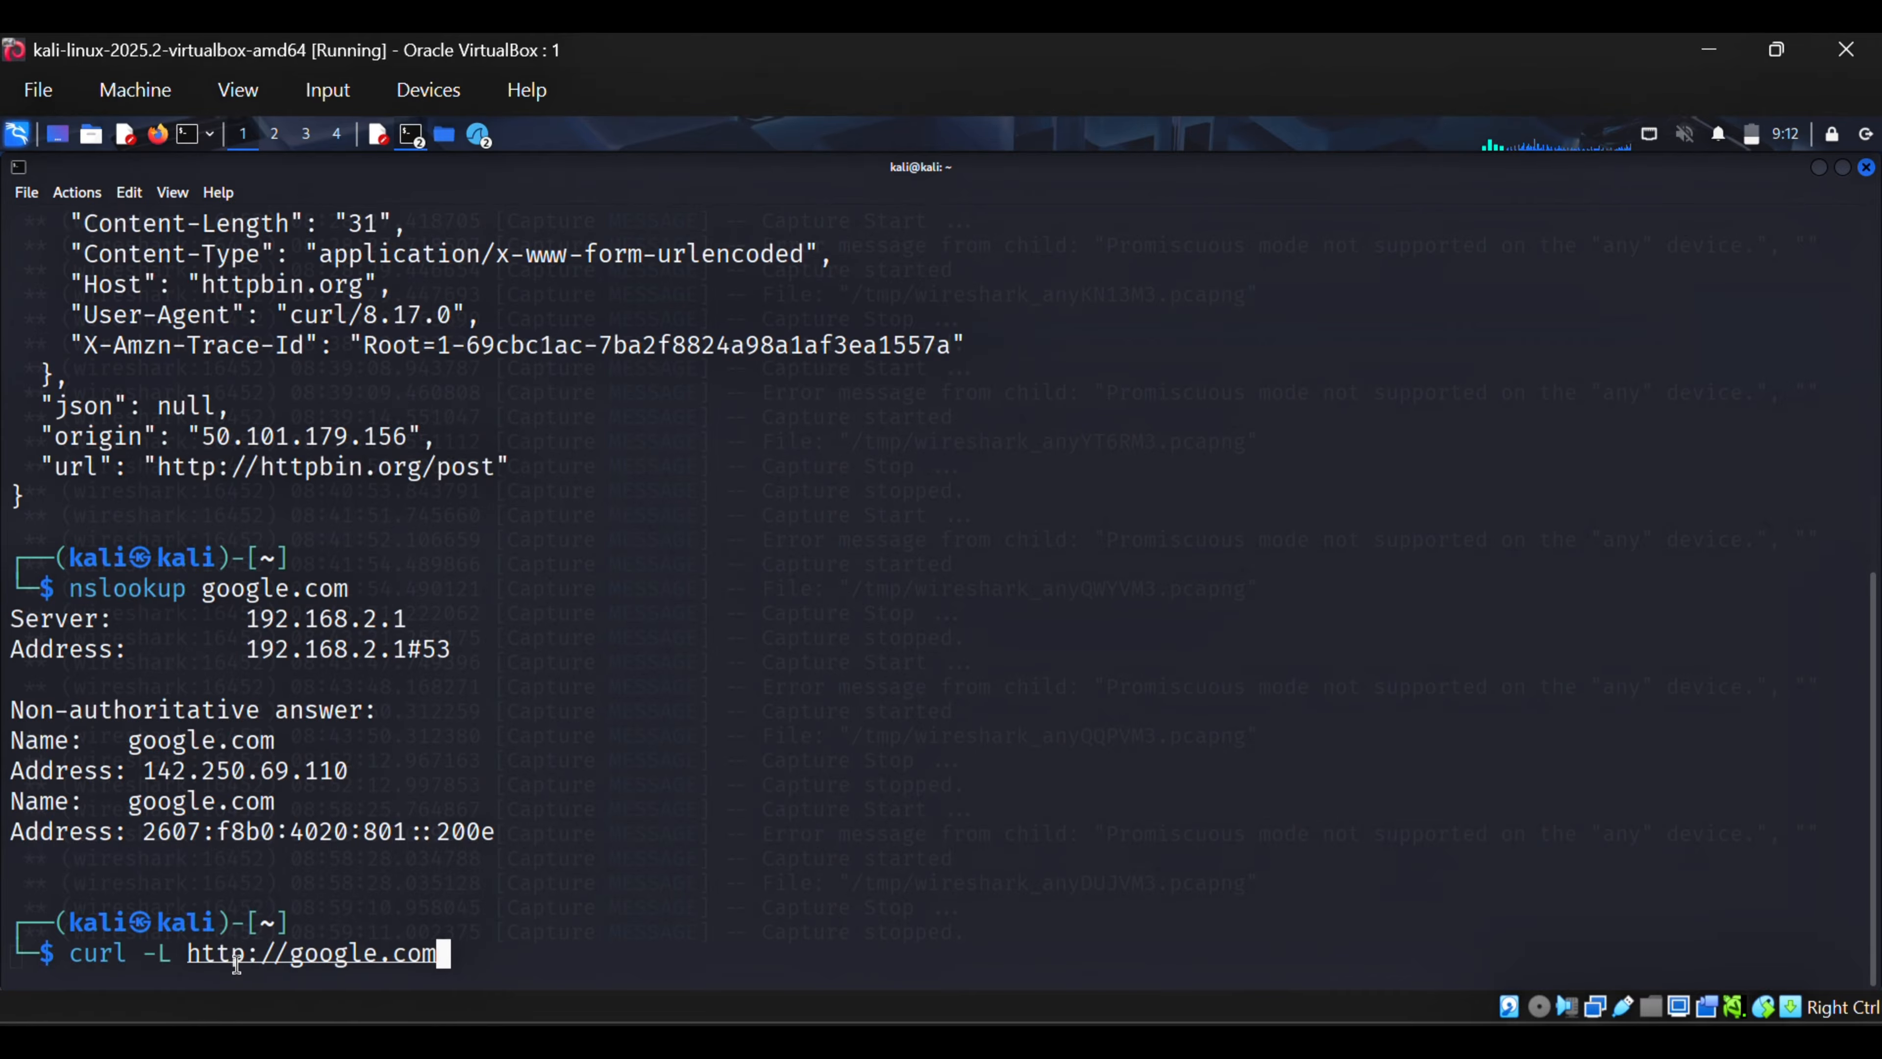
Step: Close the Protocol Hierarchy statistics in Wireshark and start a new capture without saving the old packets
click(485, 136)
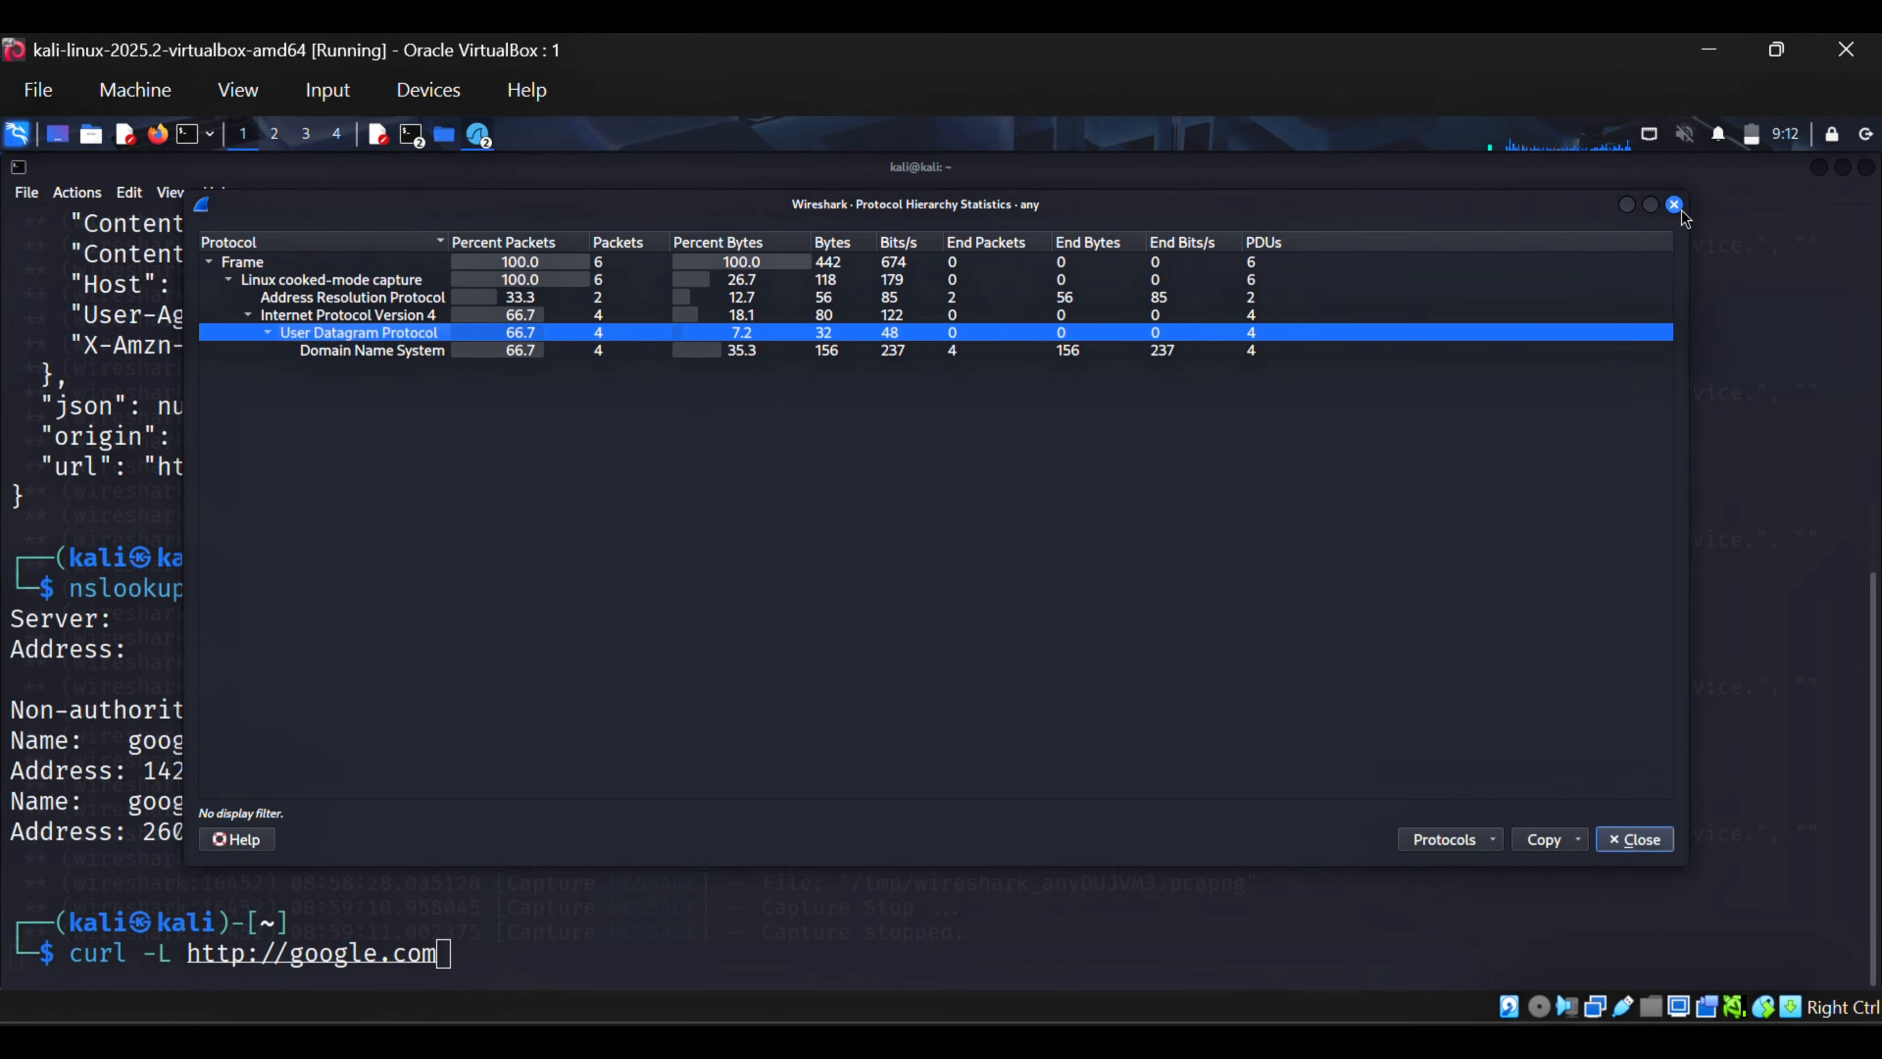
click(1674, 204)
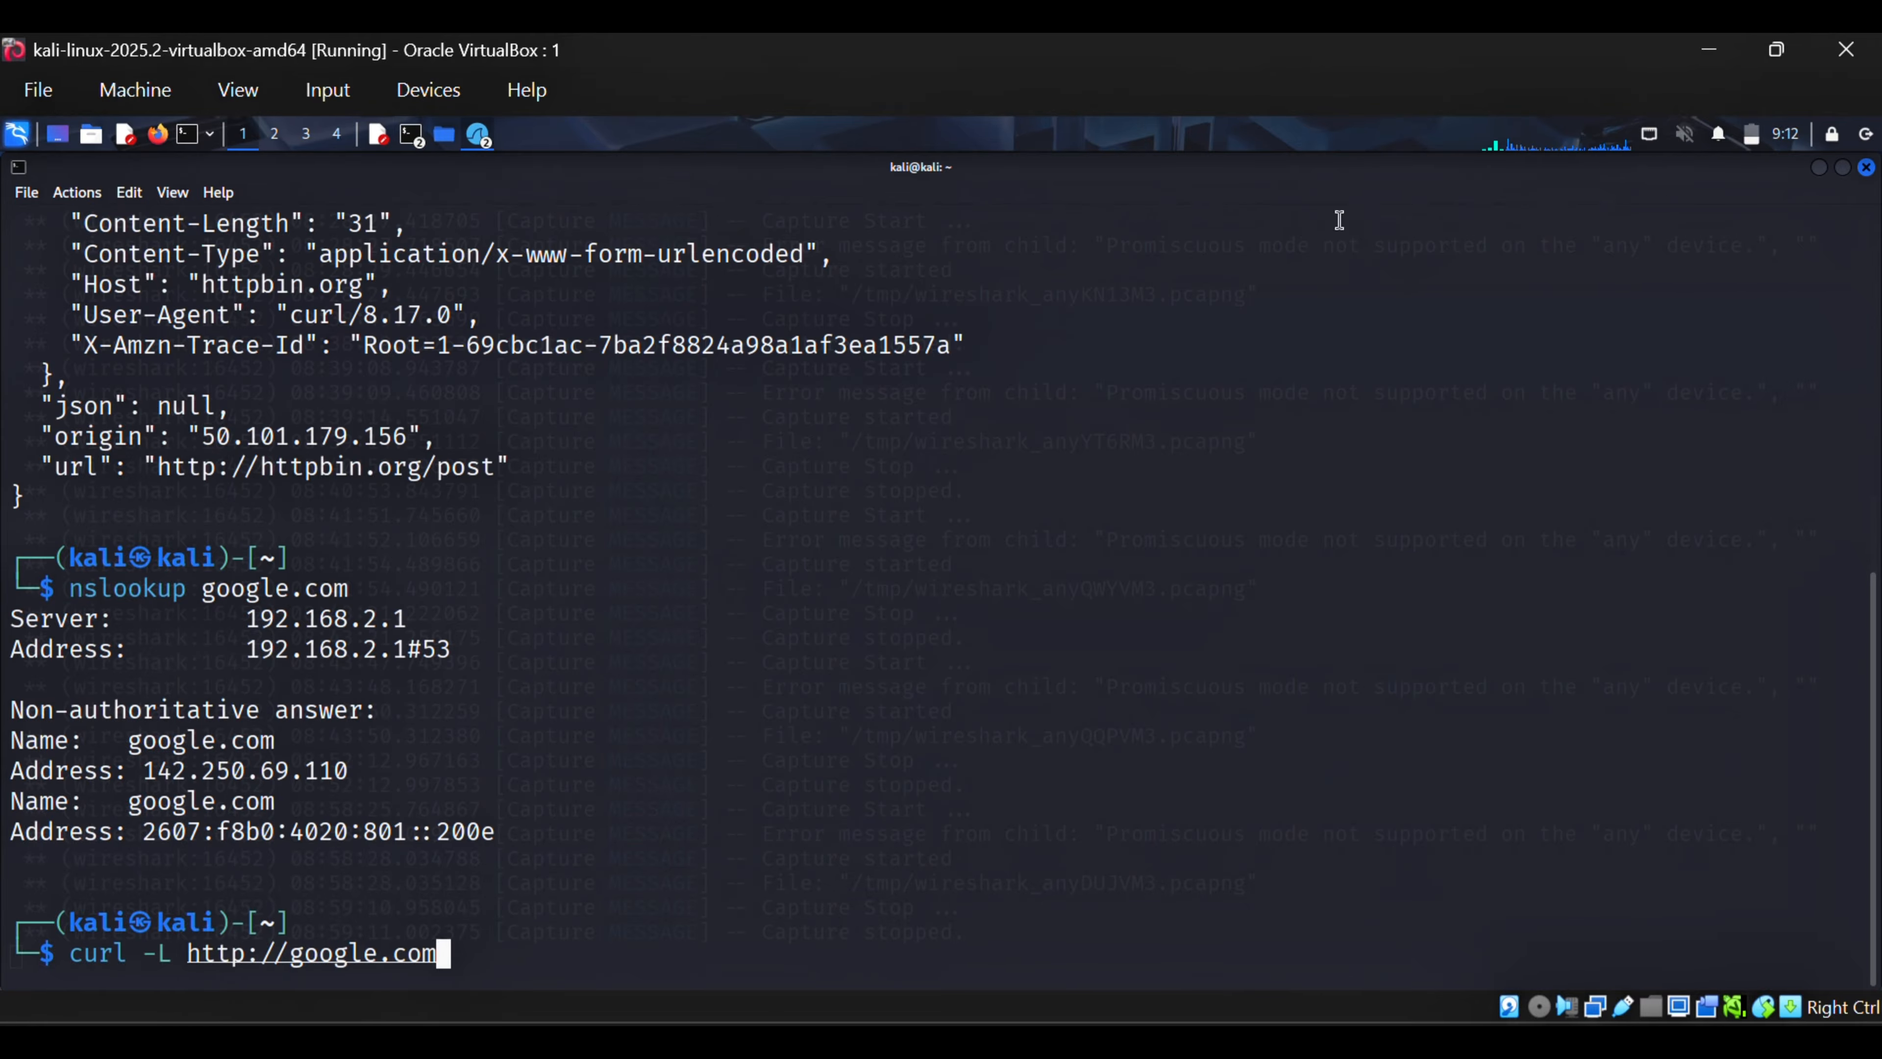
click(380, 136)
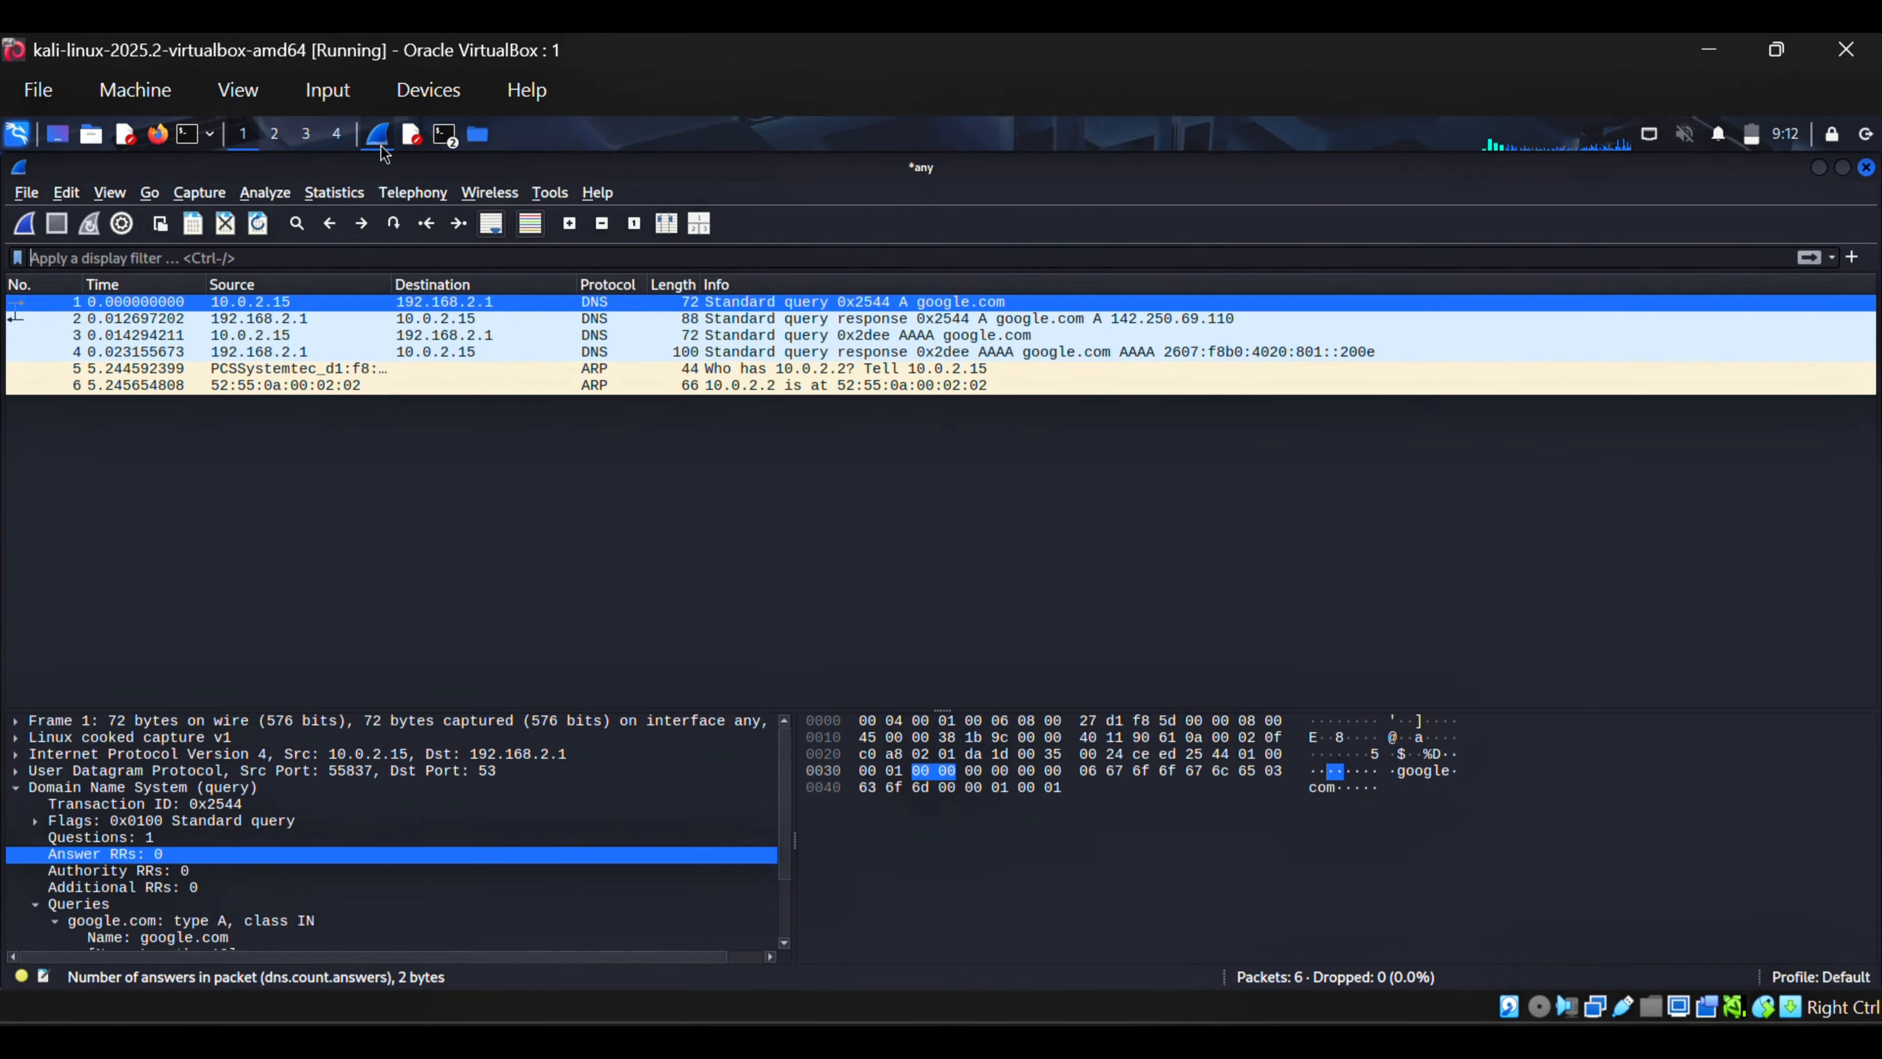
key(ctrl+e)
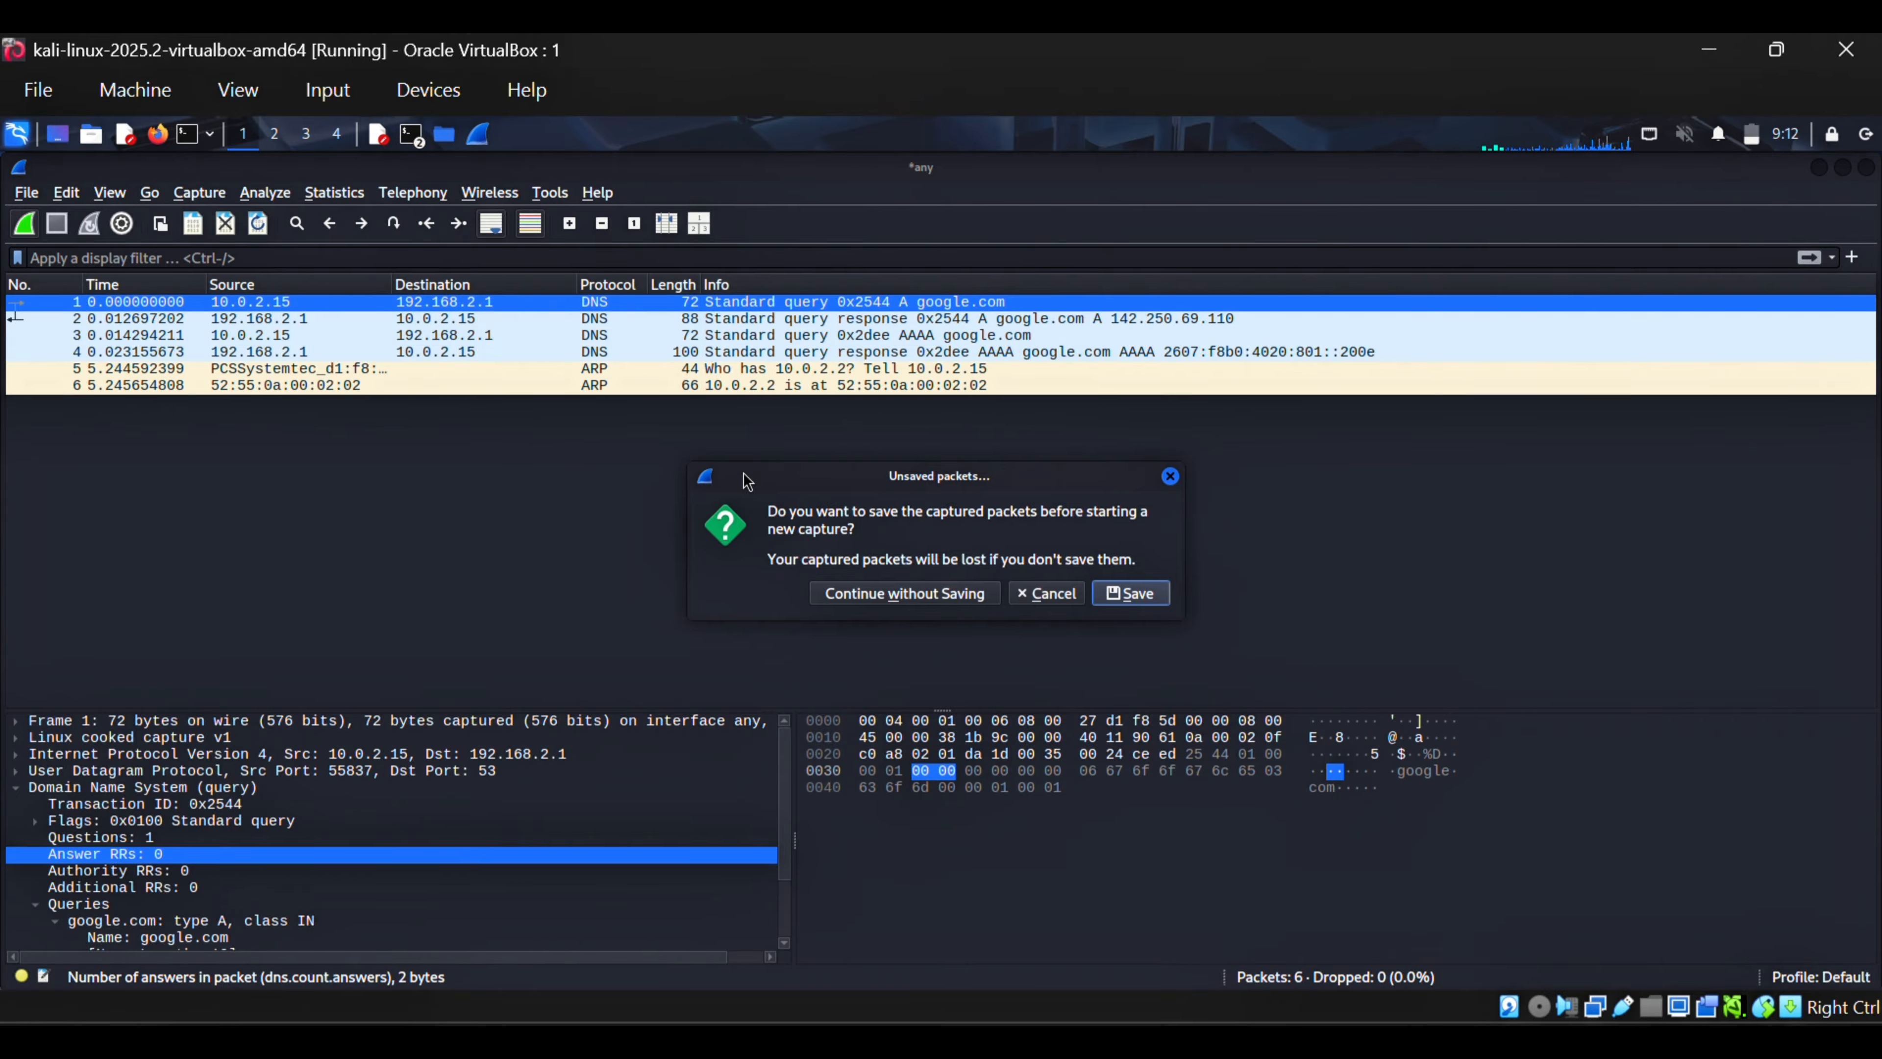
click(887, 596)
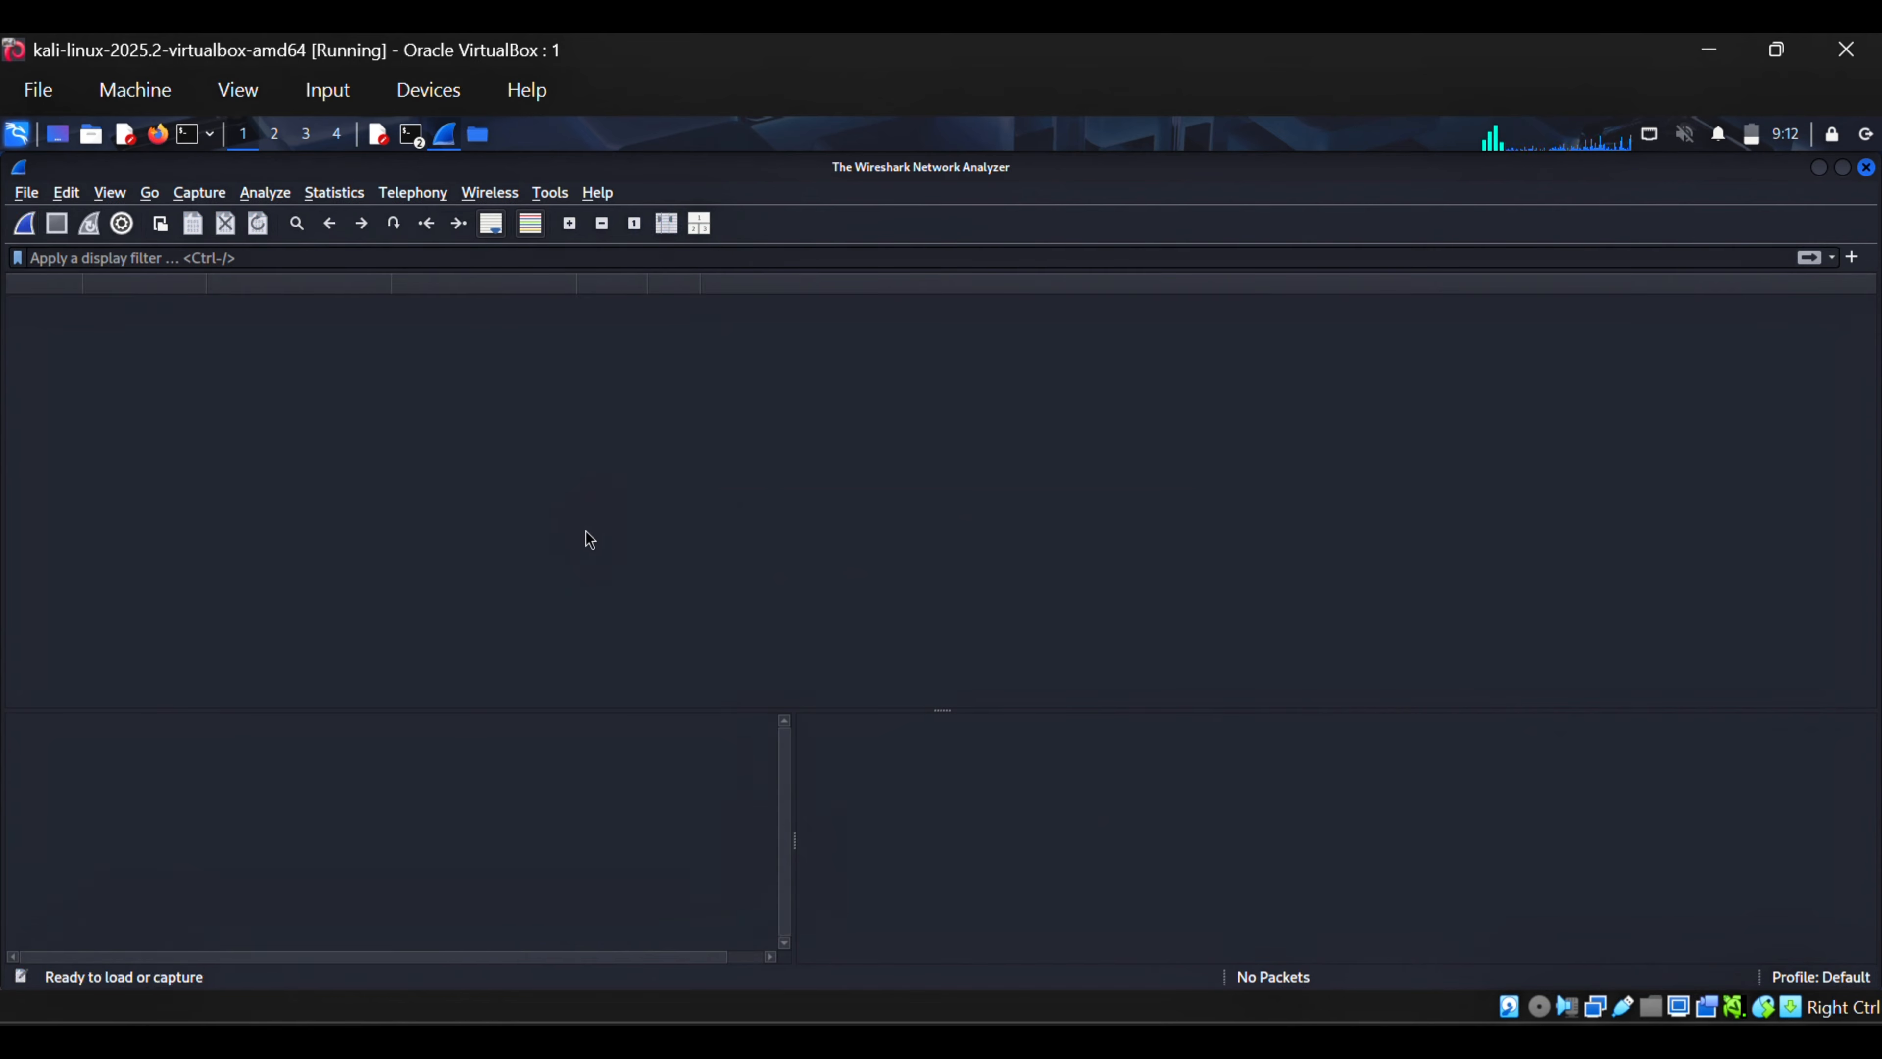
click(444, 135)
click(480, 206)
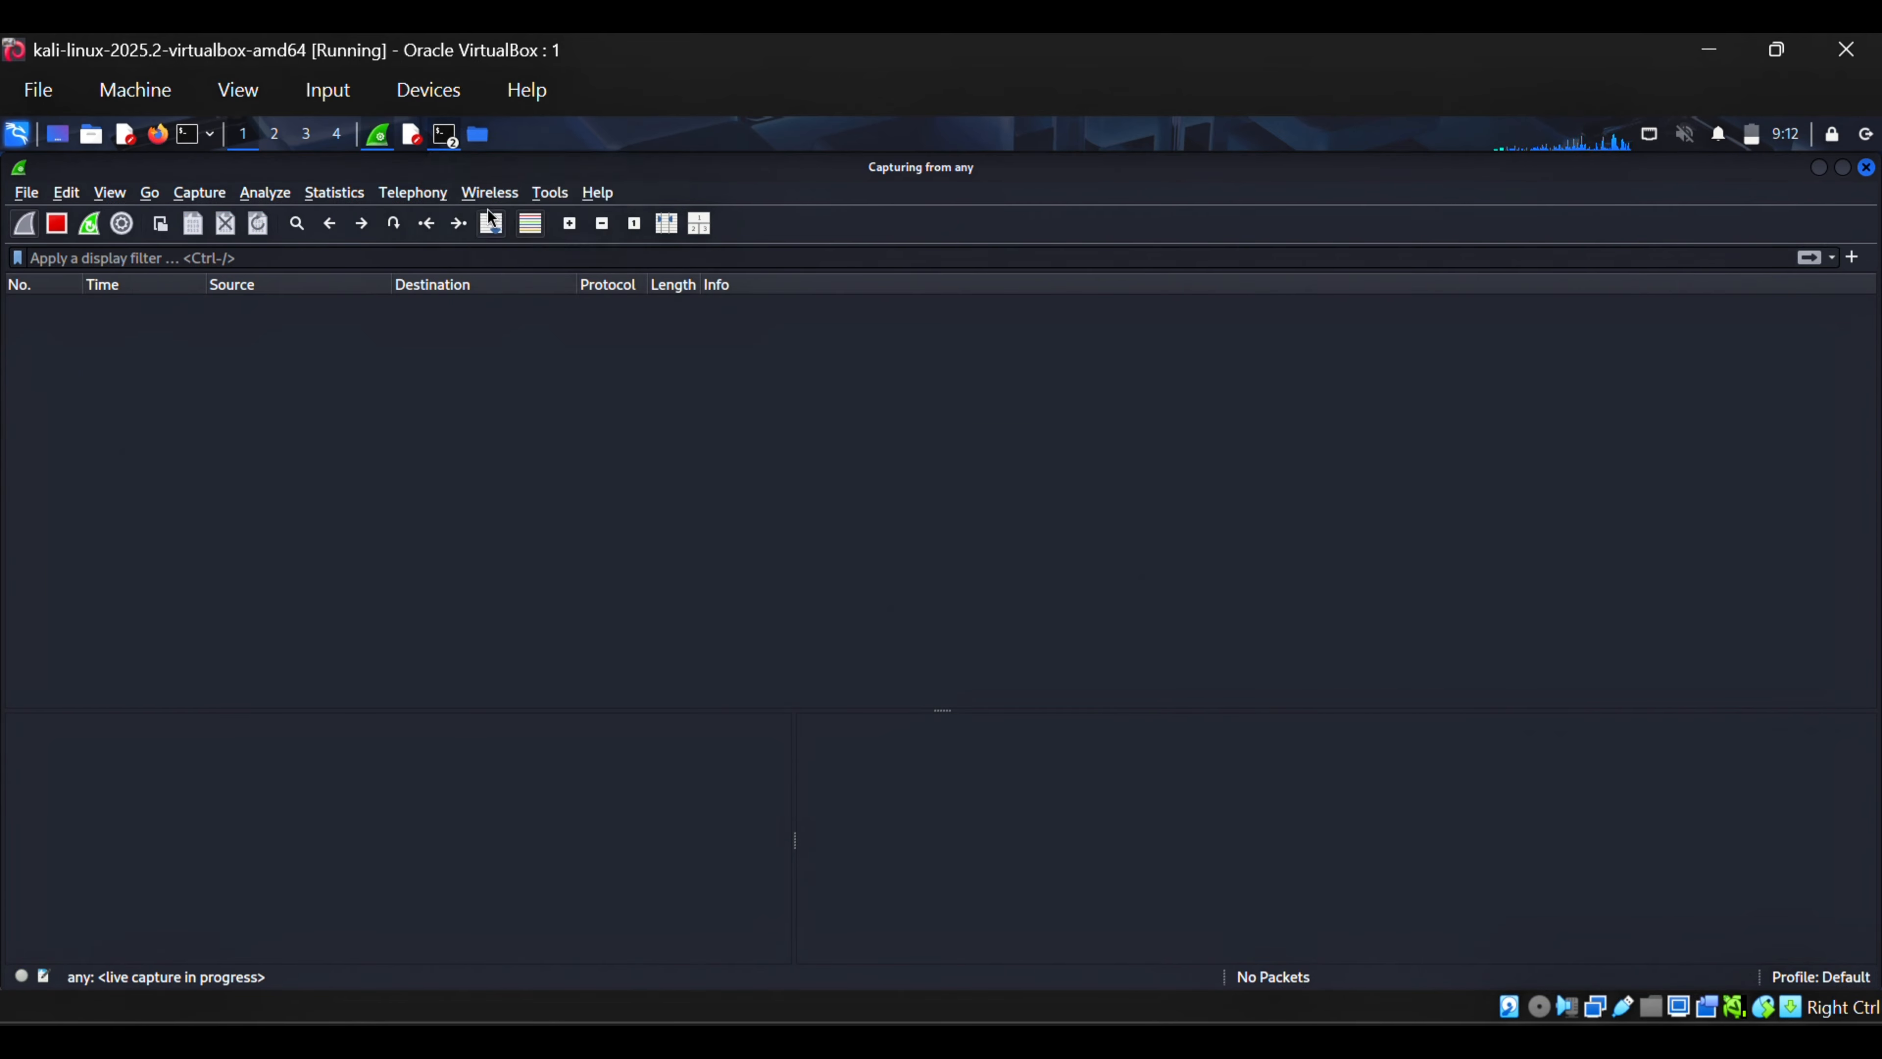
drag(482, 923, 488, 951)
key(Return)
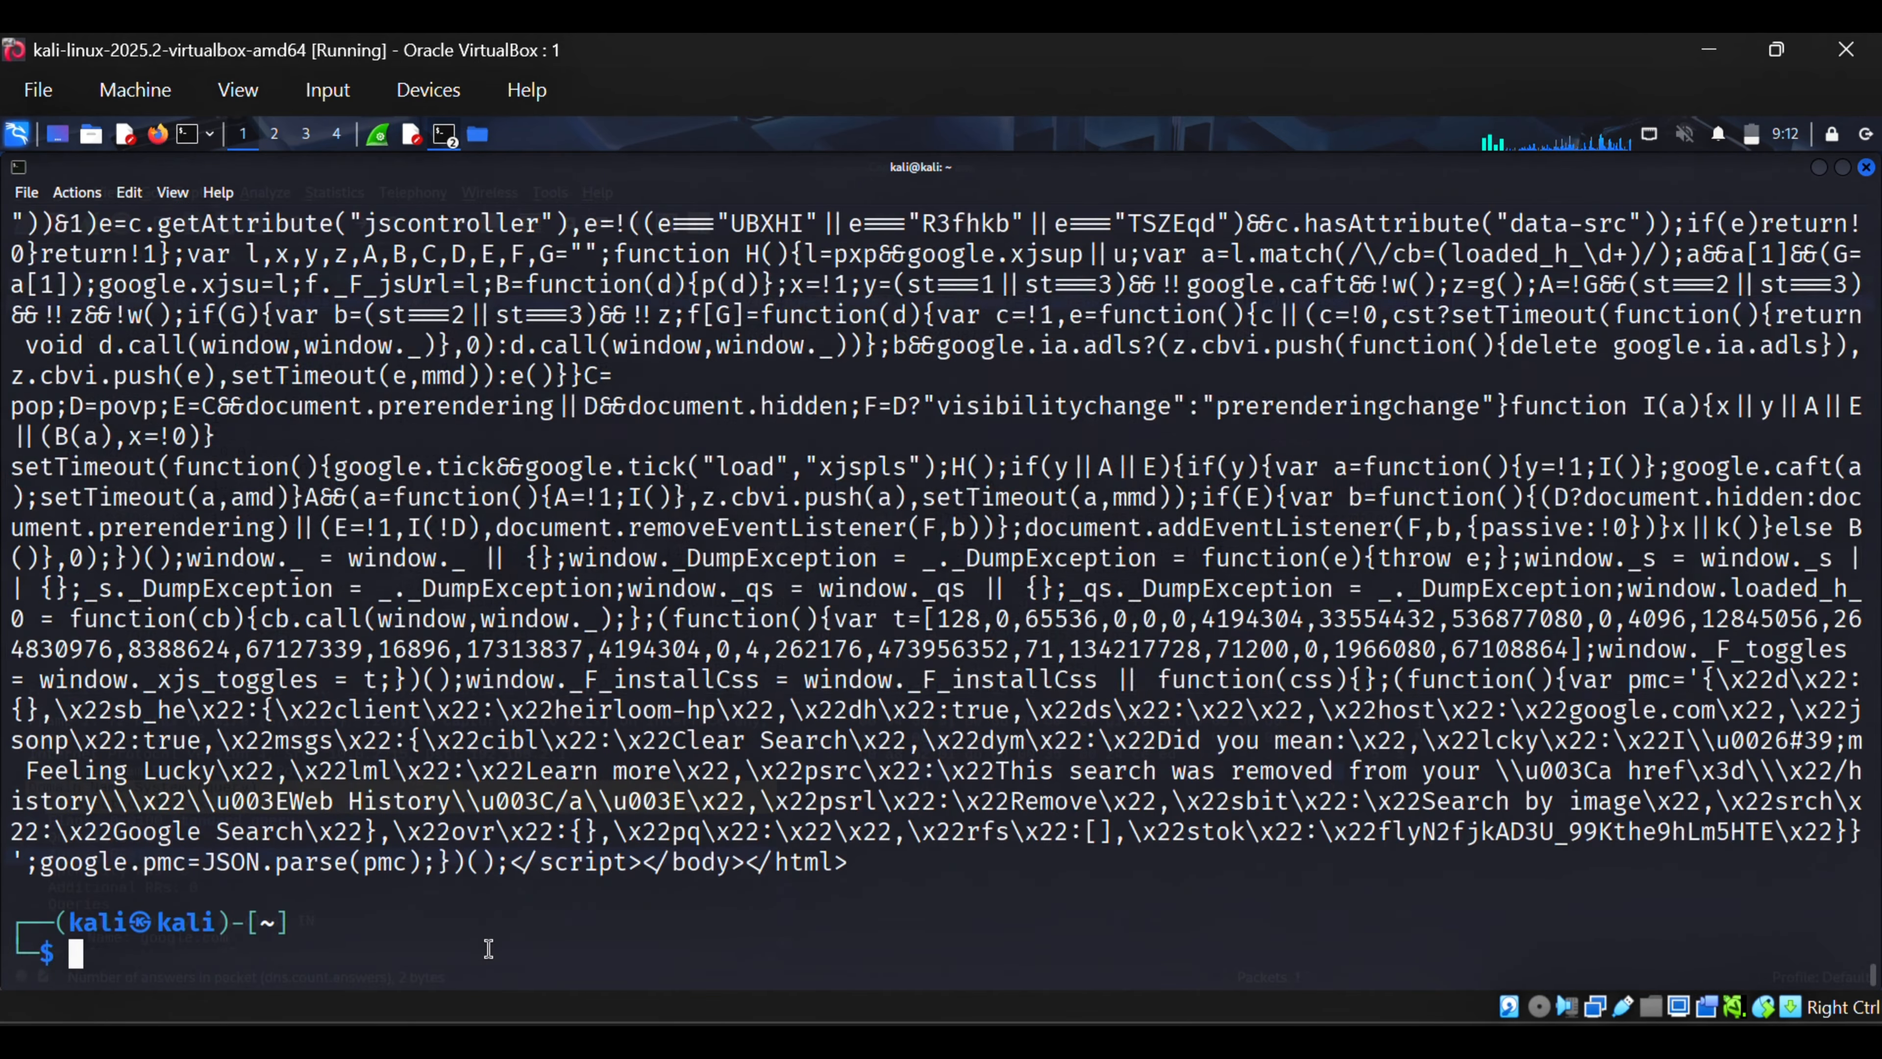
Step: Switch to Wireshark and filter the captured packets to http
click(377, 135)
scroll(587, 549, up, 2)
scroll(613, 529, up, 17)
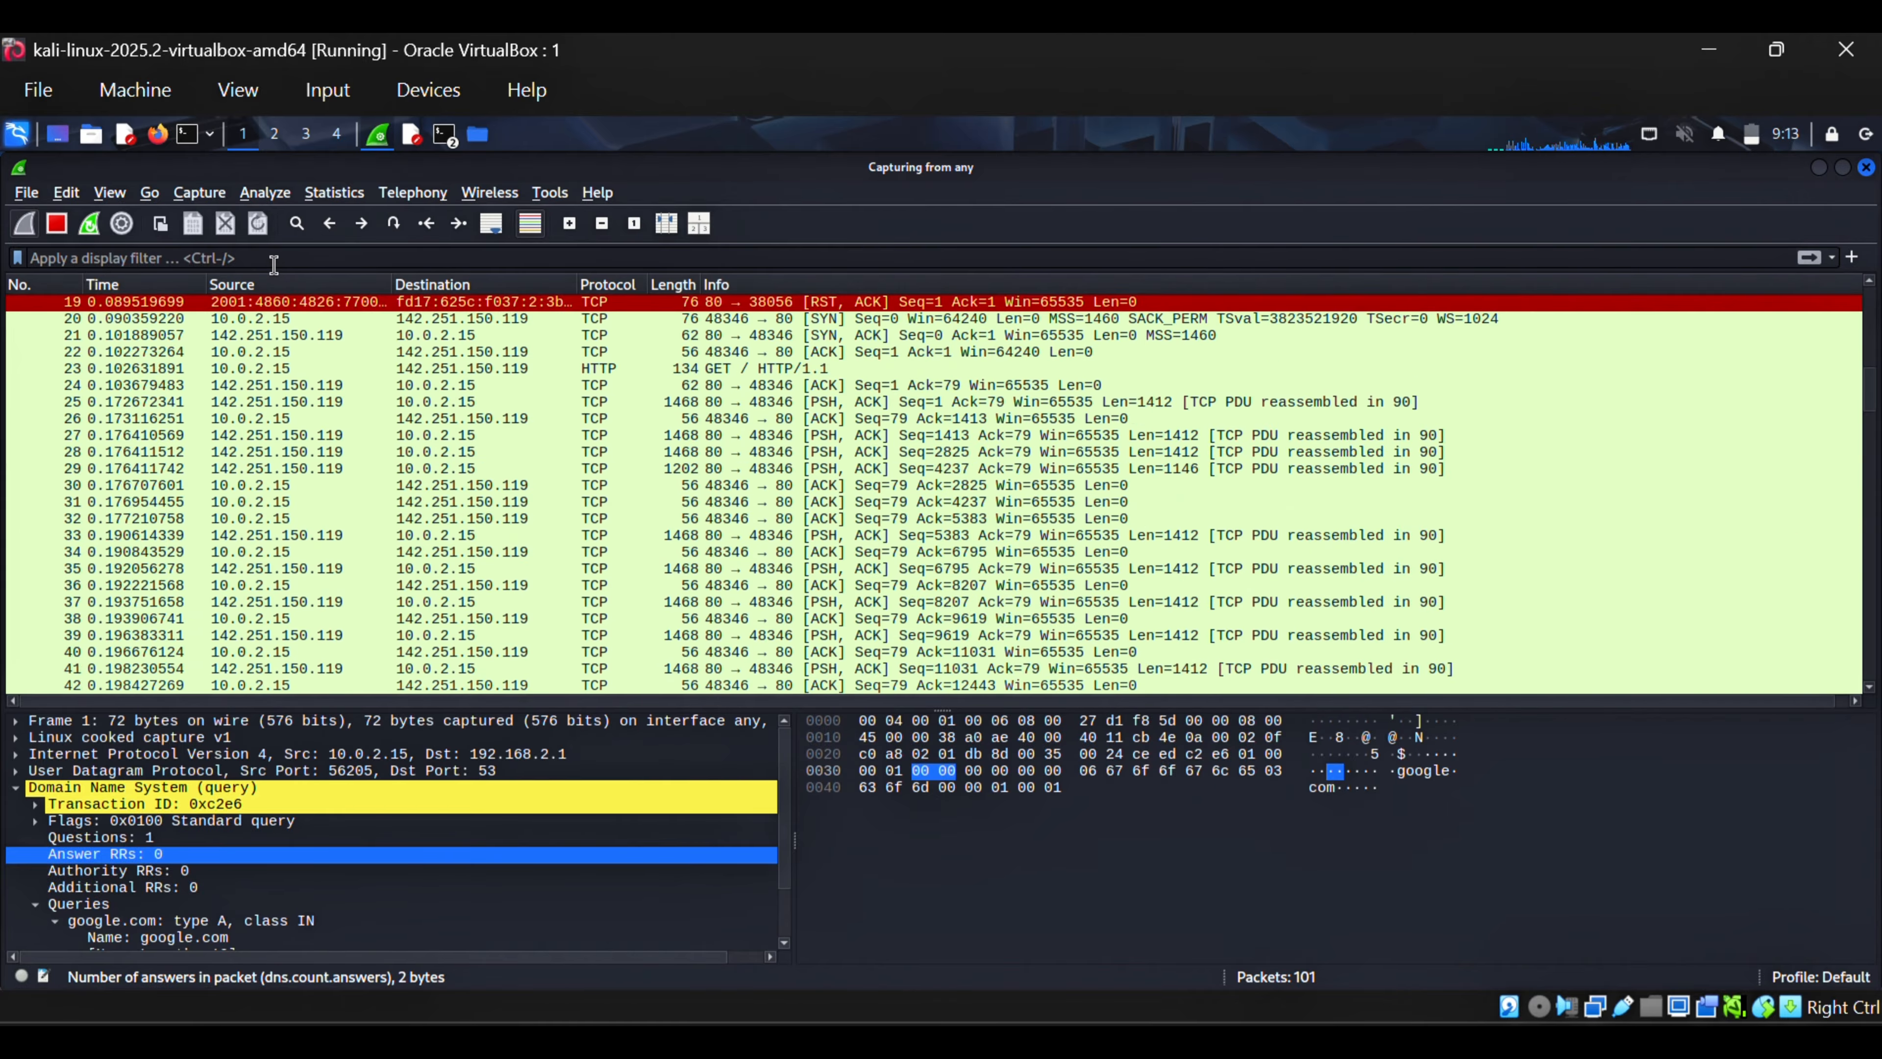
click(273, 259)
text(http)
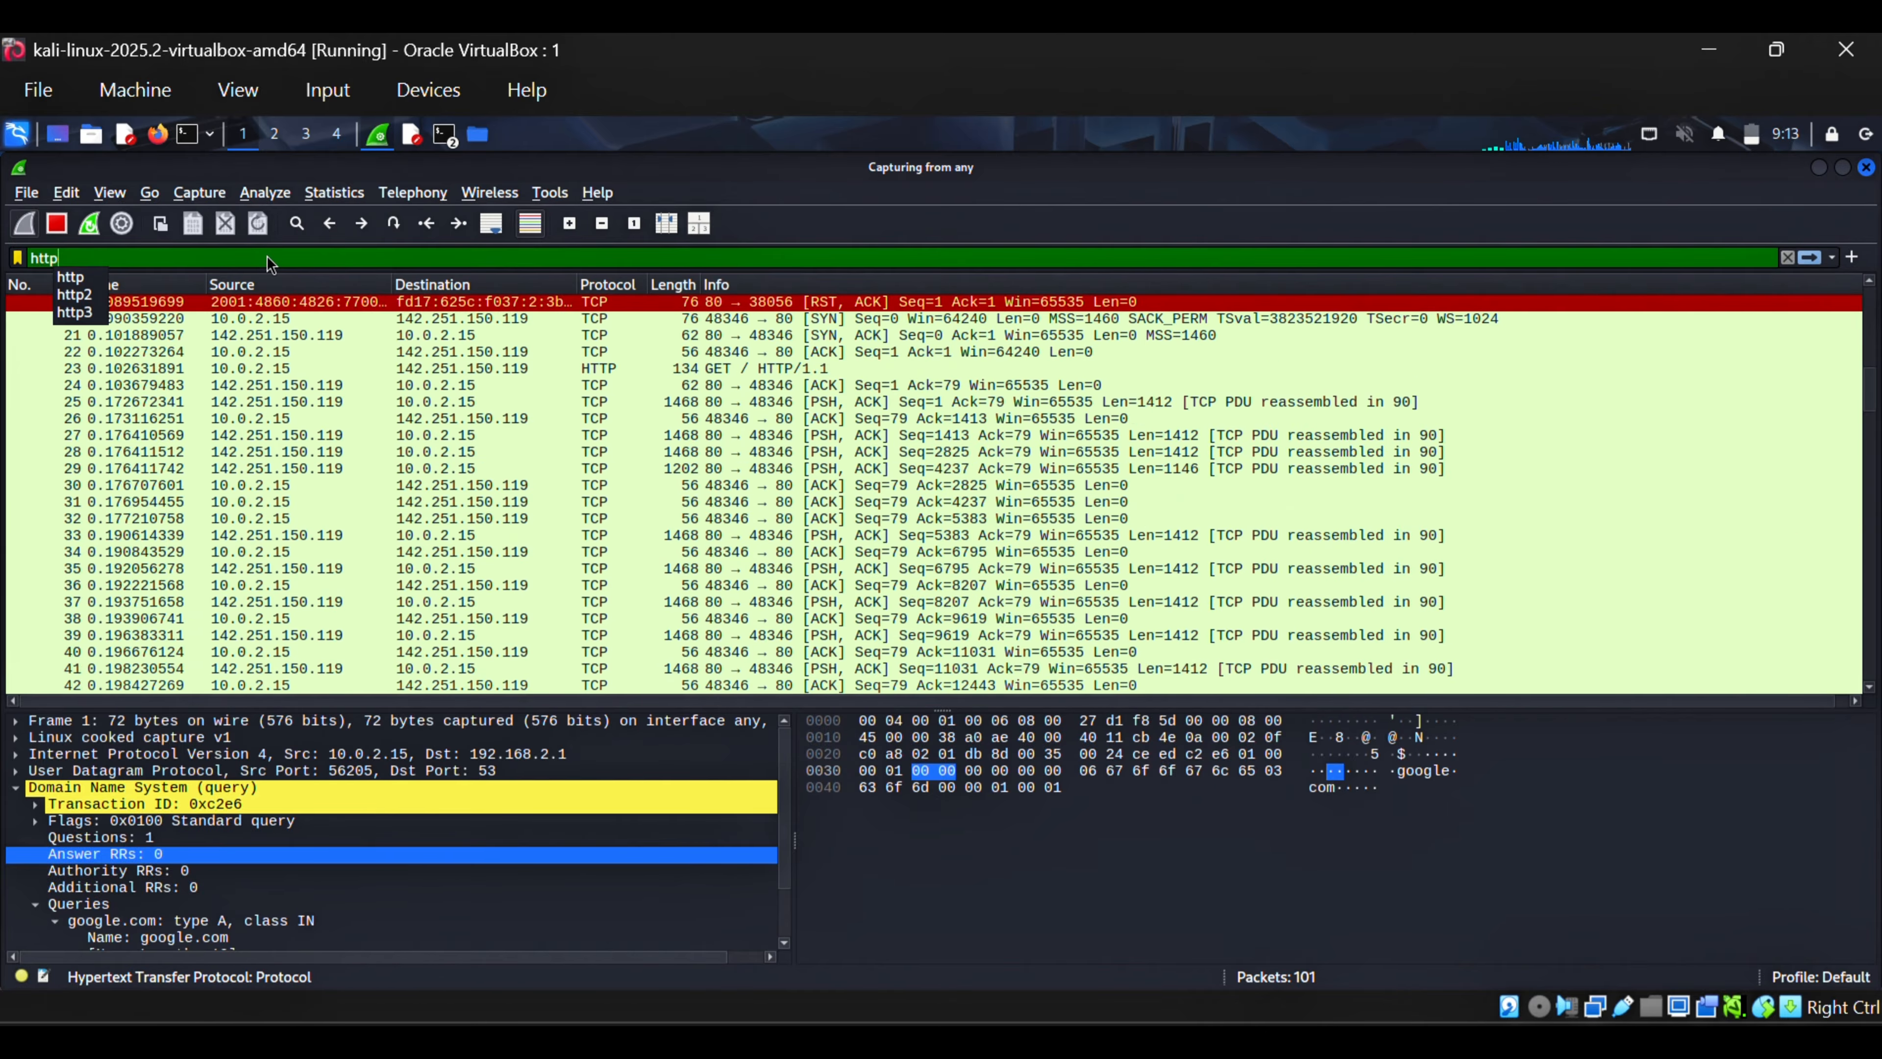
key(Return)
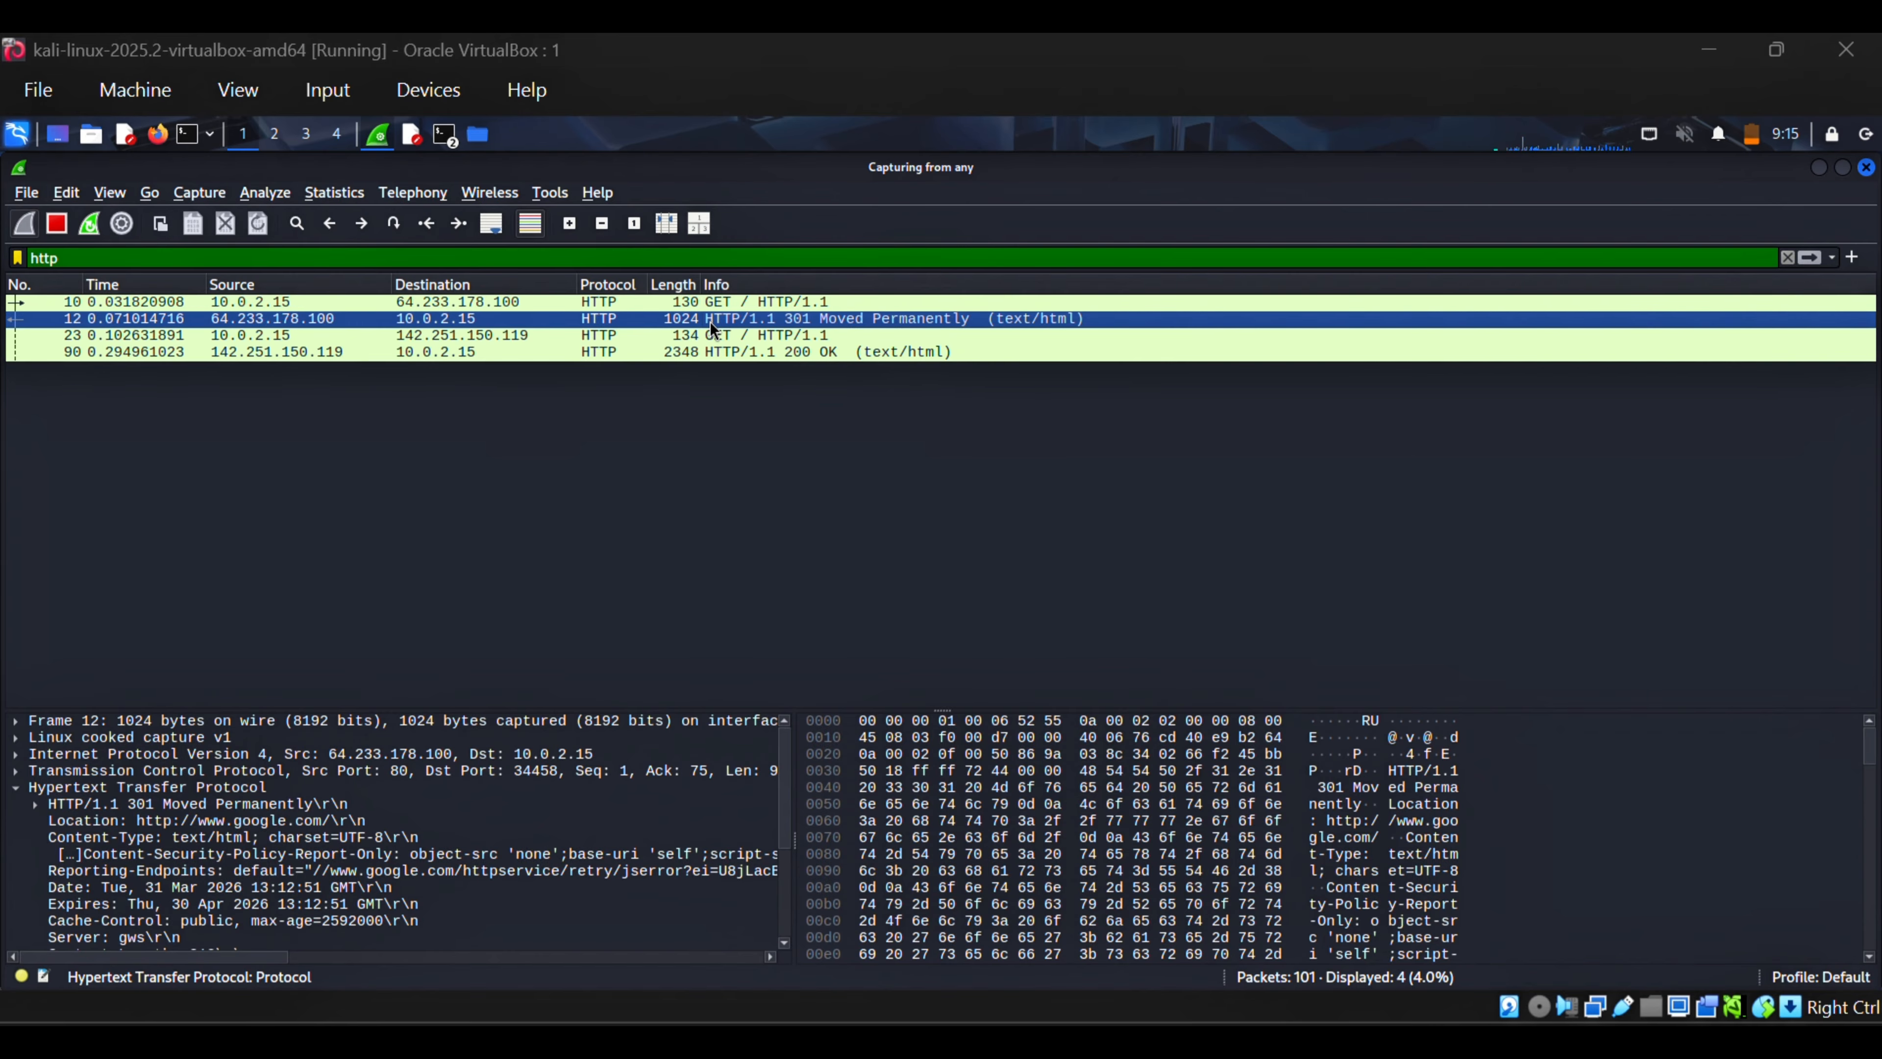
Step: Examine the Location header and remaining HTTP headers of the 301 Moved Permanently response in packet 12
click(379, 820)
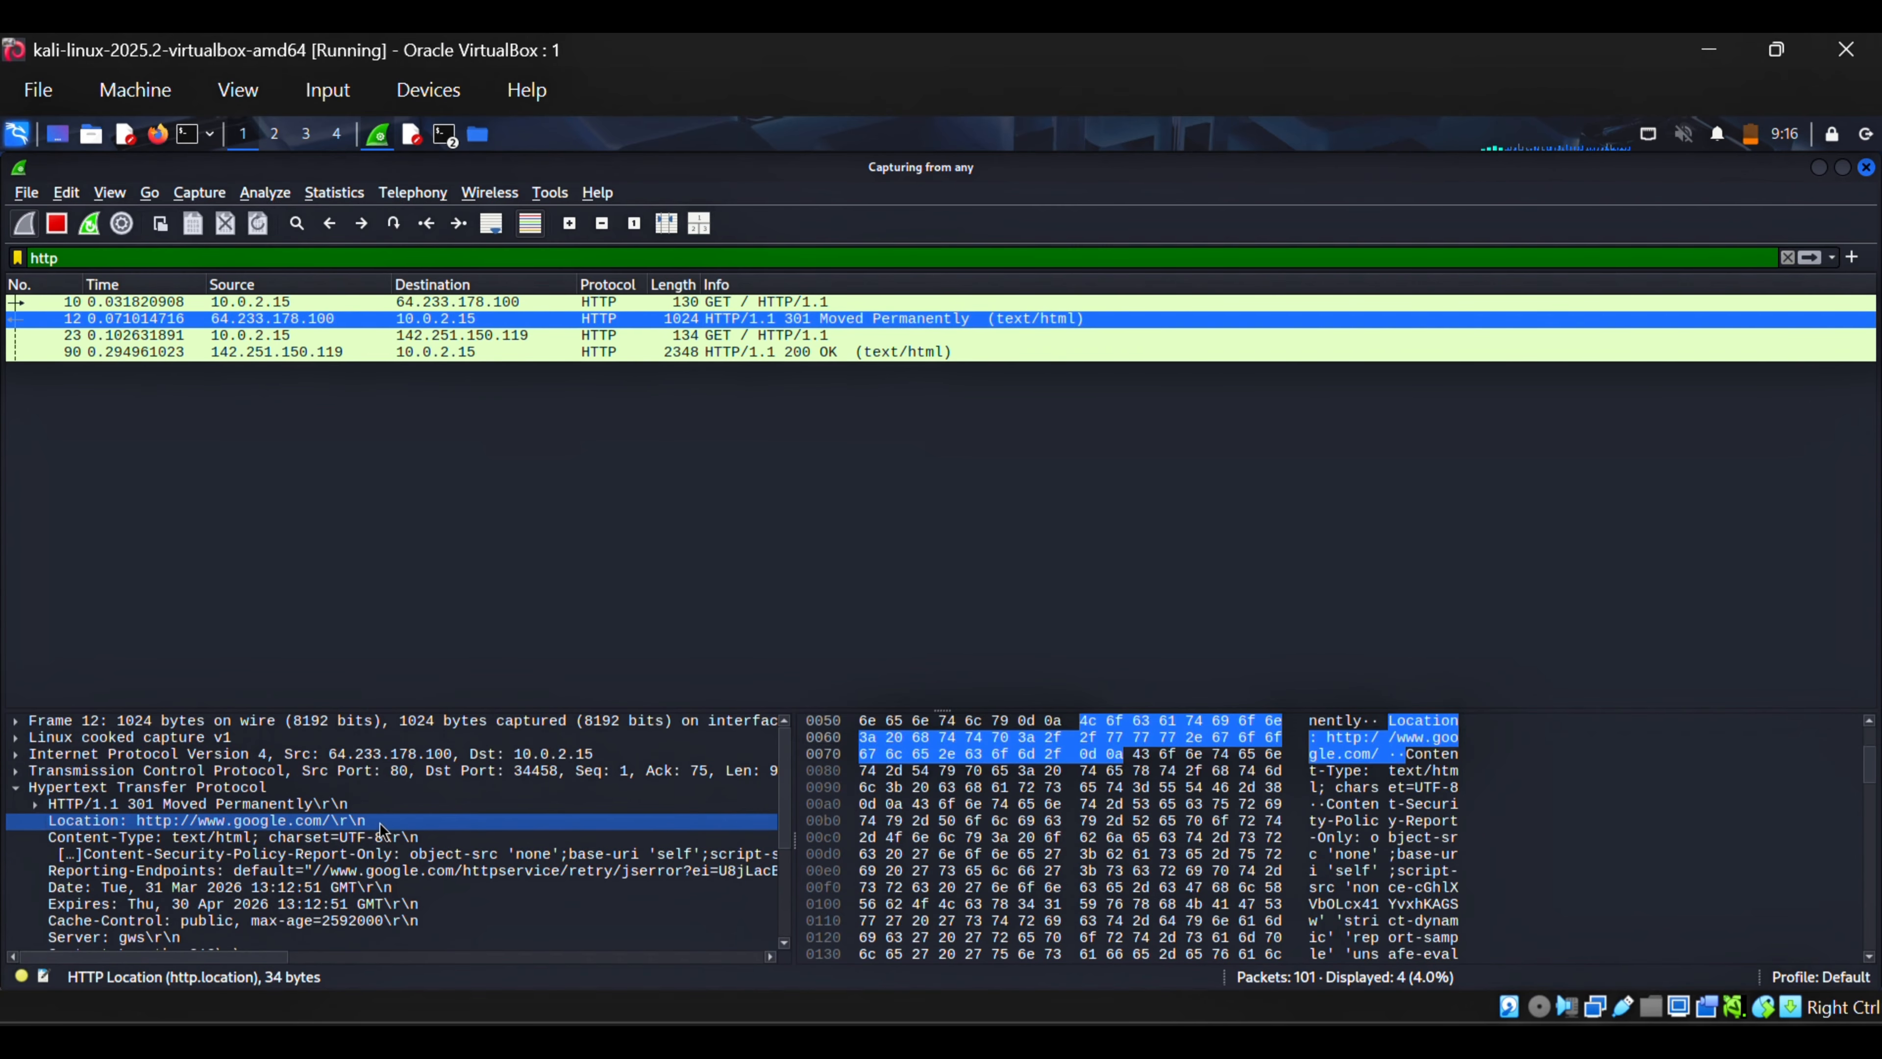
scroll(420, 839, down, 3)
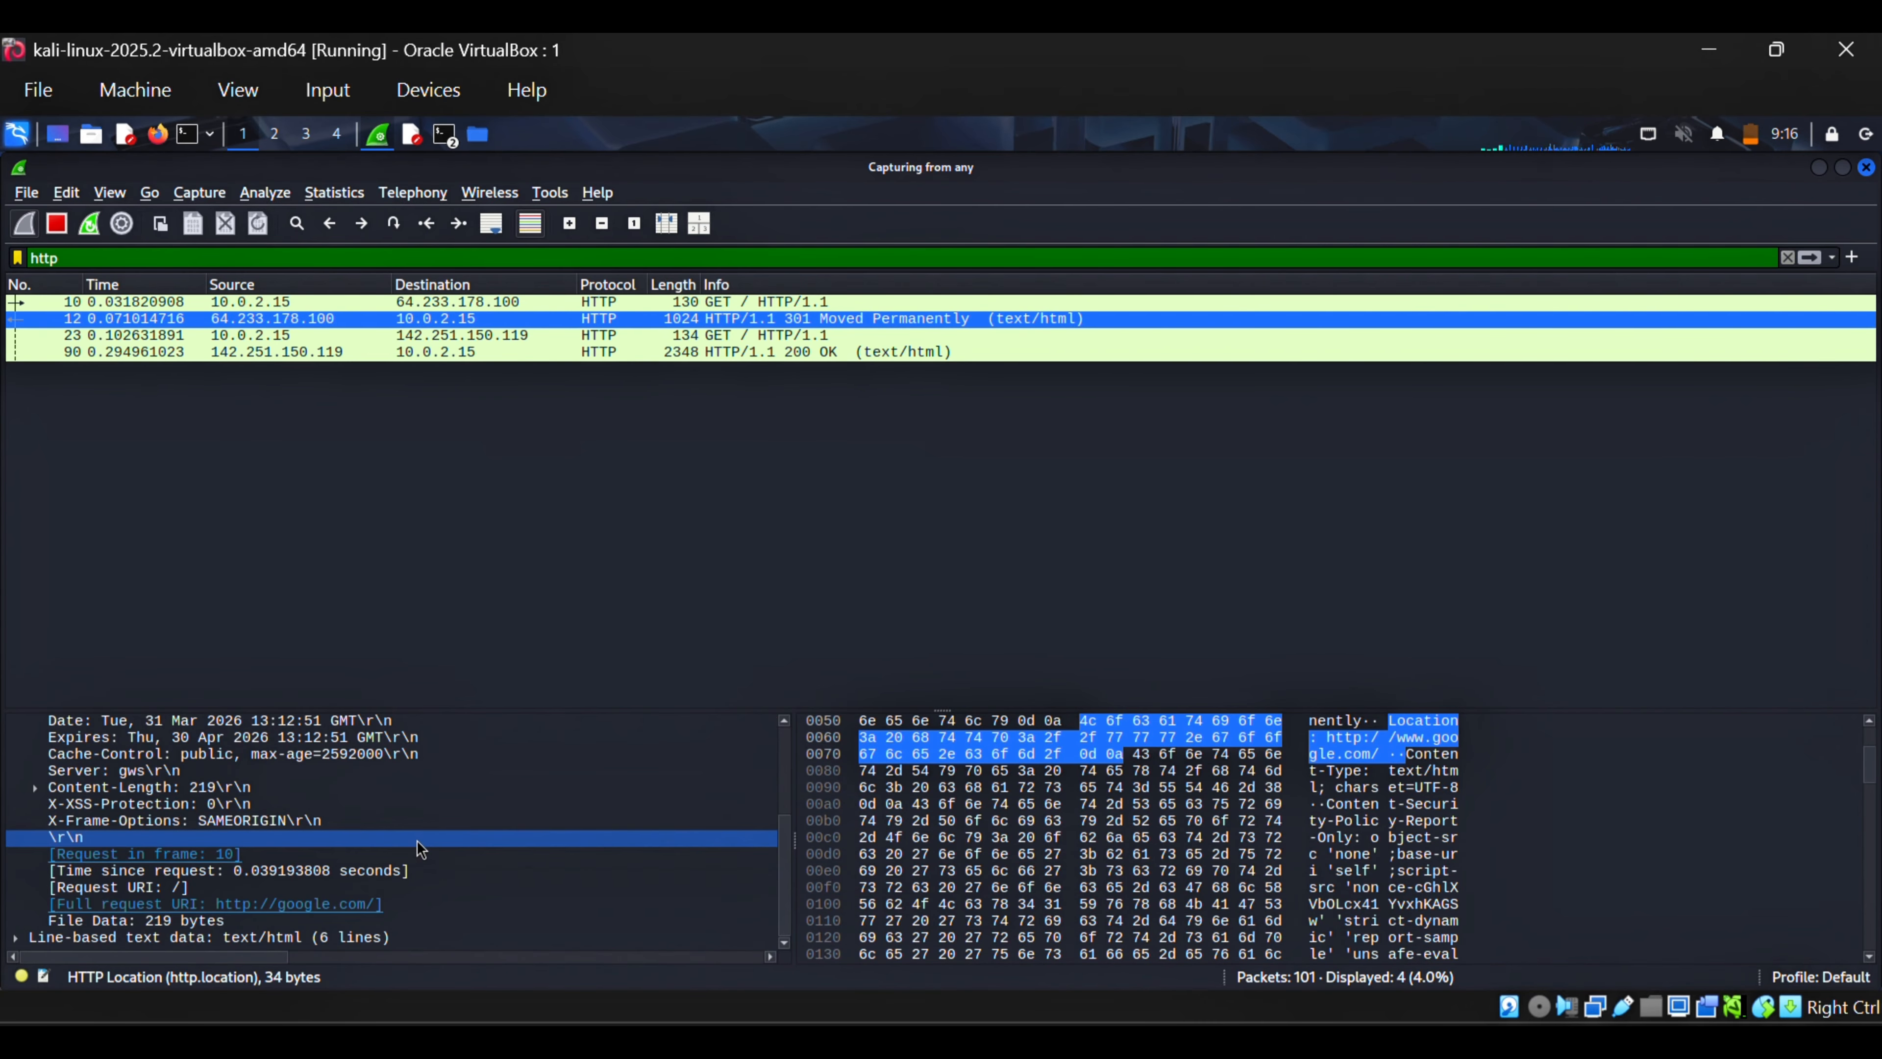
scroll(343, 828, up, 3)
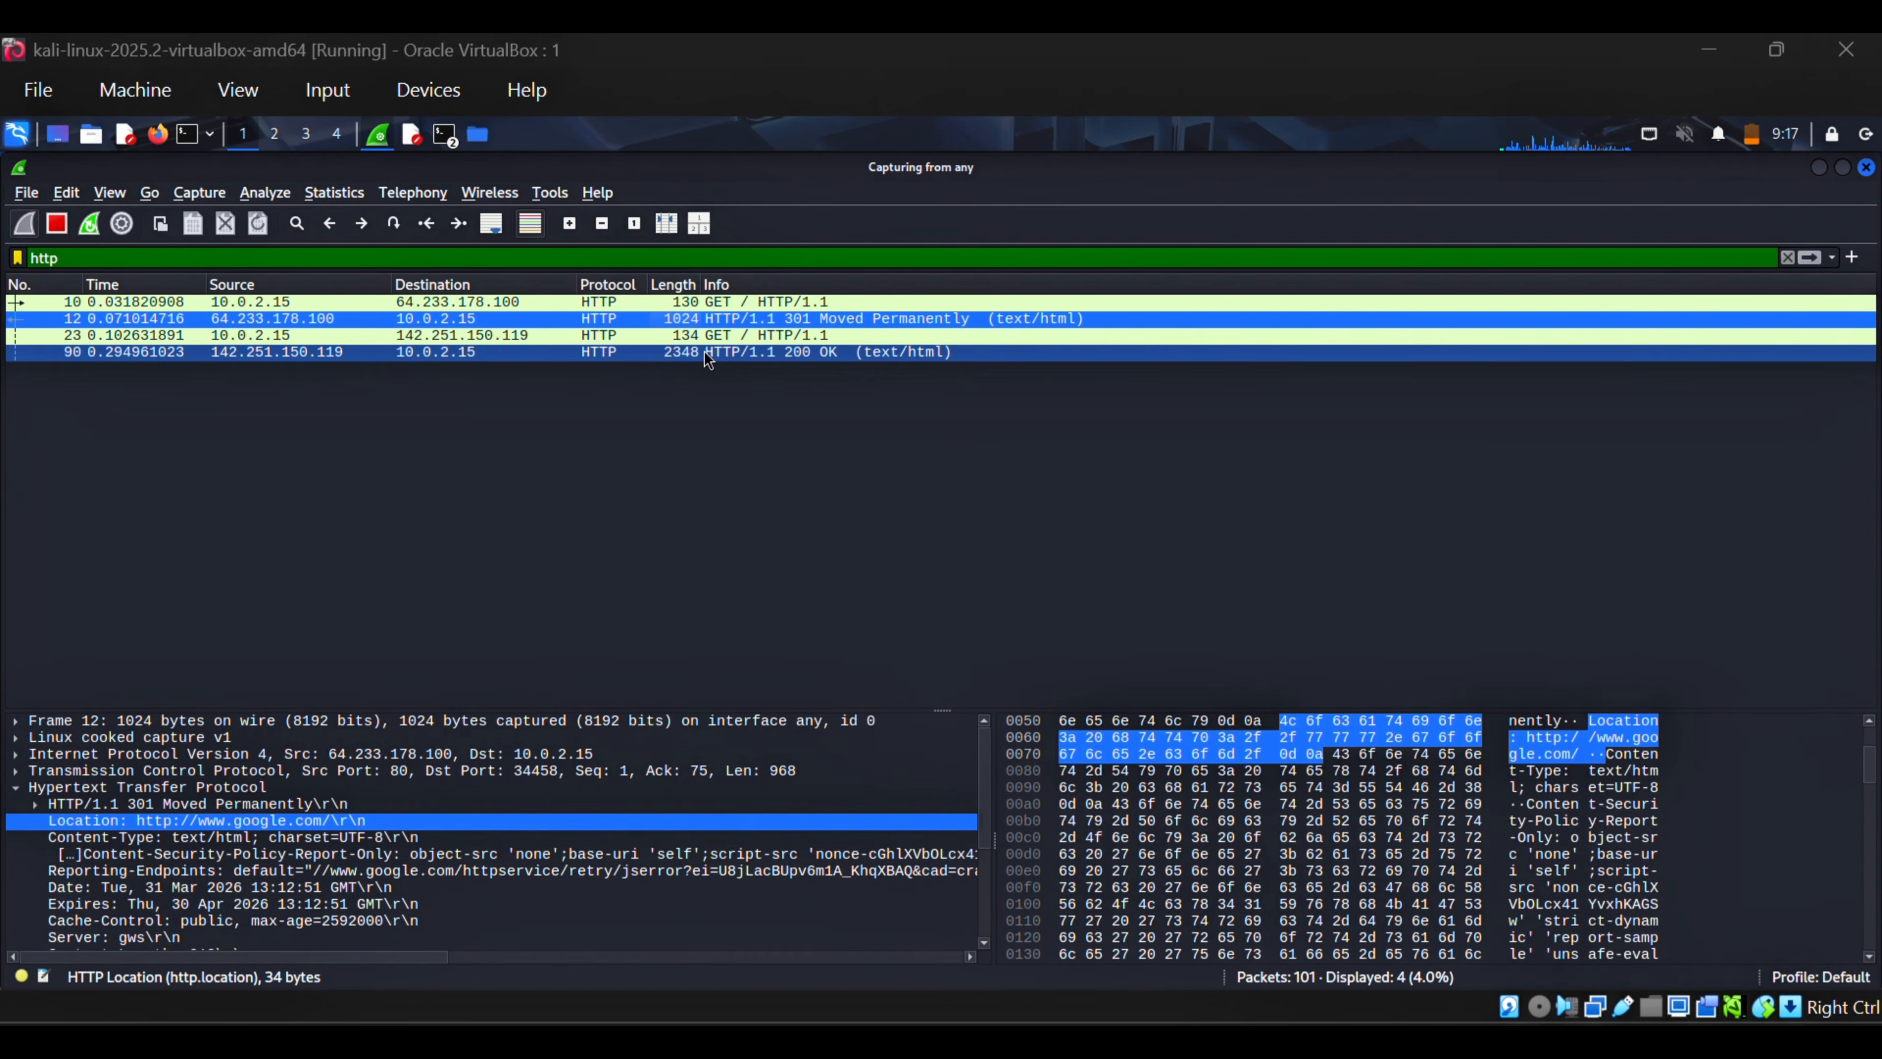
Step: Open the 200 OK response, packet 90, in its own window and examine its server, security and Set-Cookie headers
double_click(705, 351)
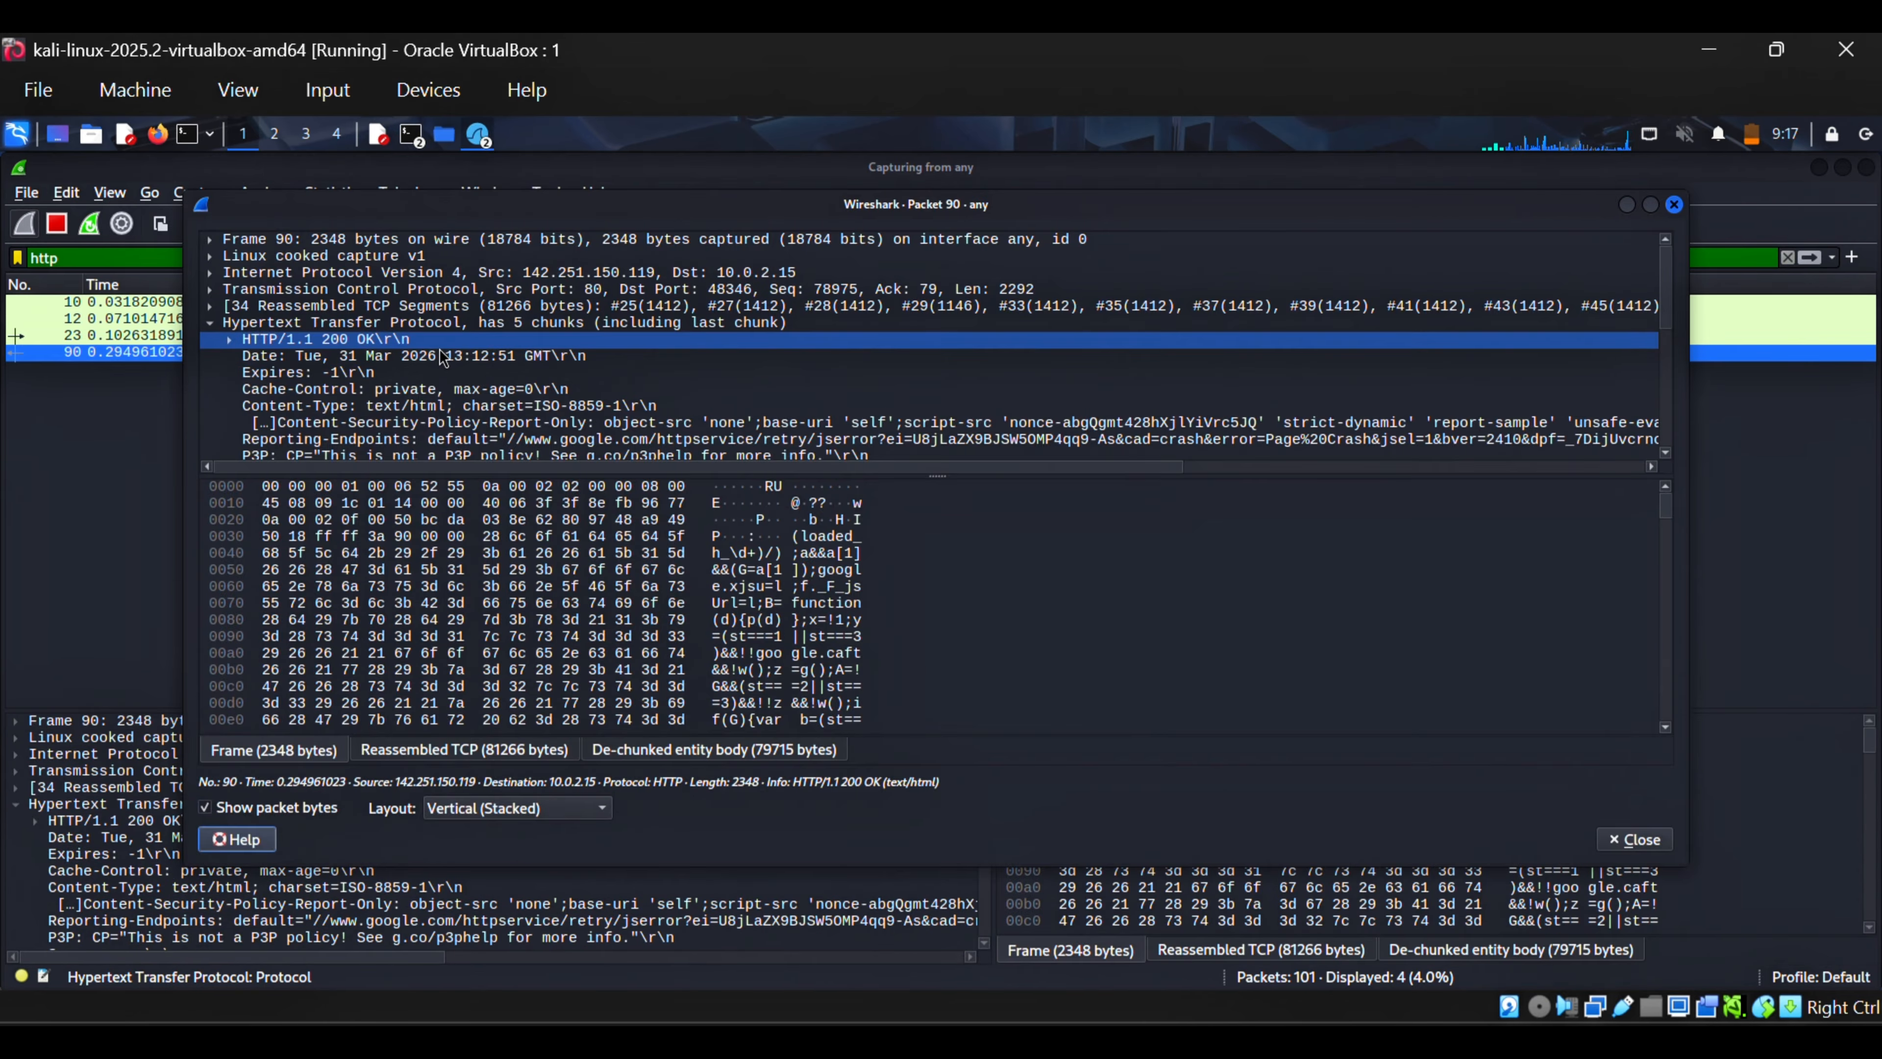
scroll(444, 360, down, 6)
scroll(459, 370, up, 2)
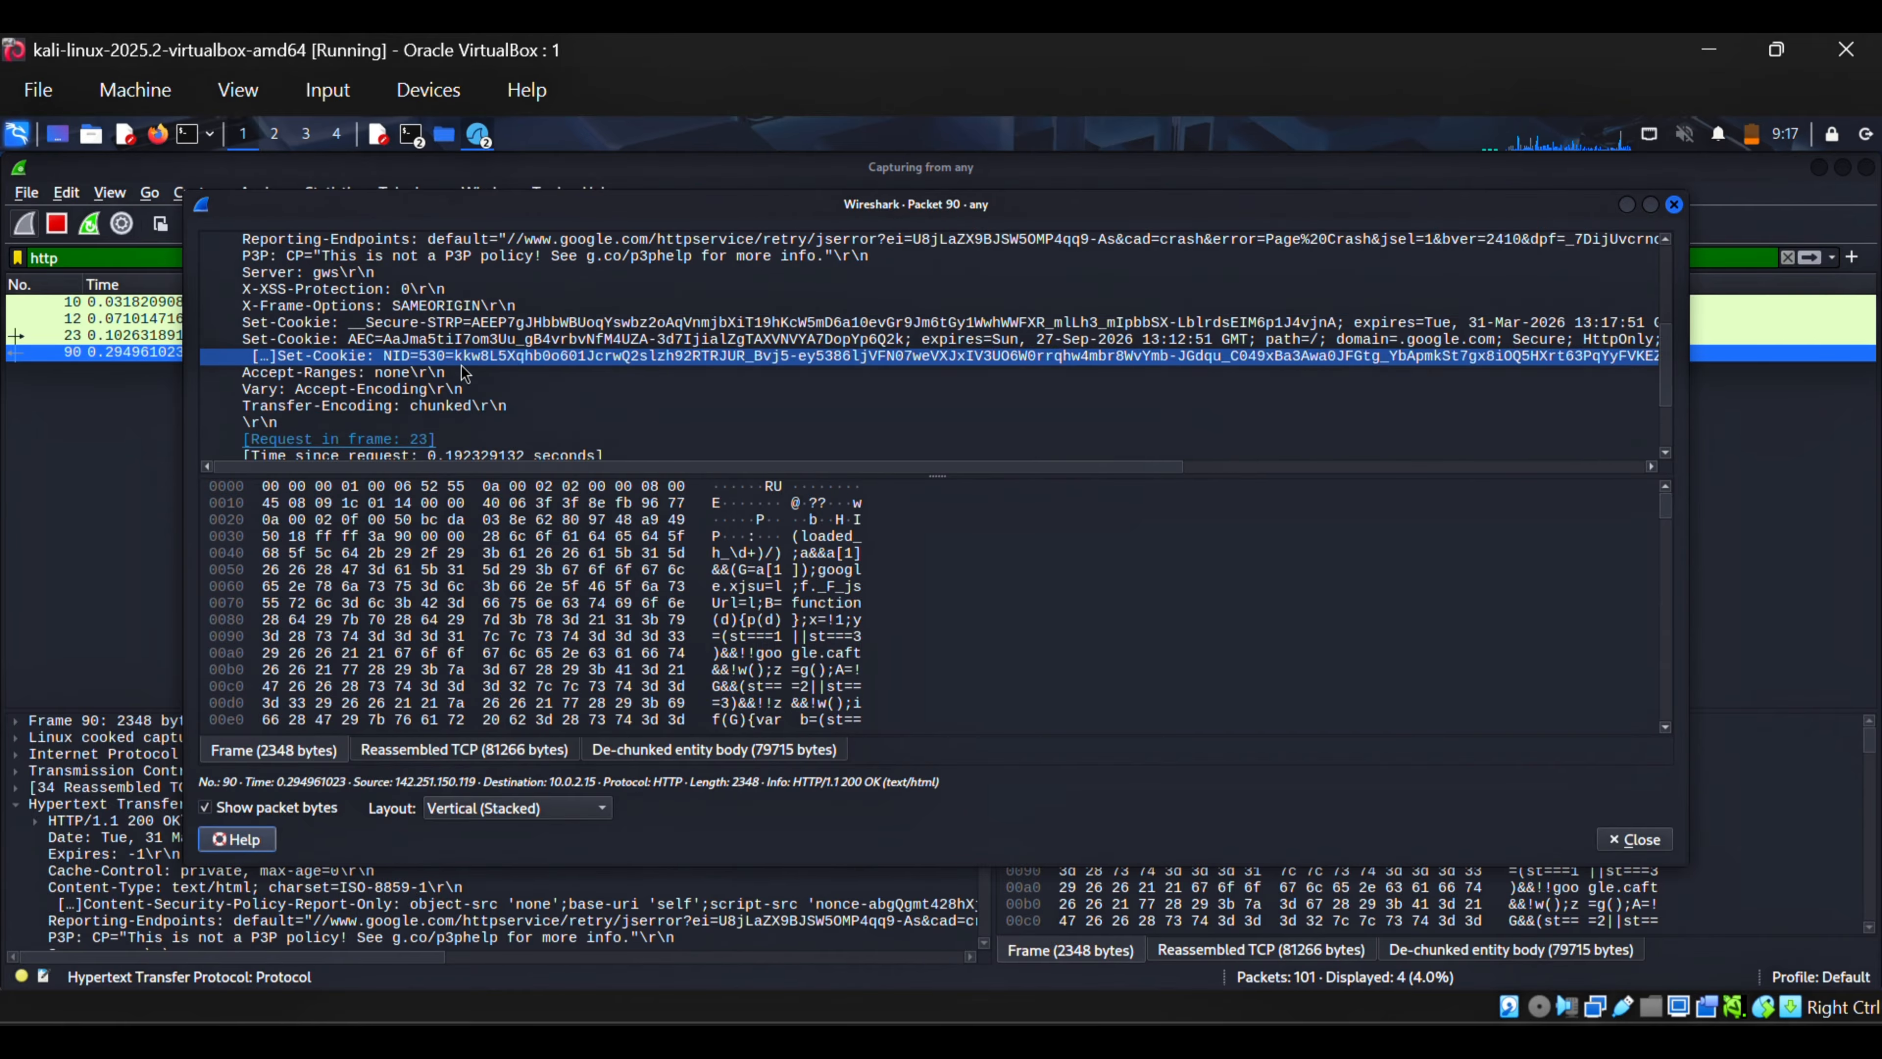
scroll(462, 371, up, 1)
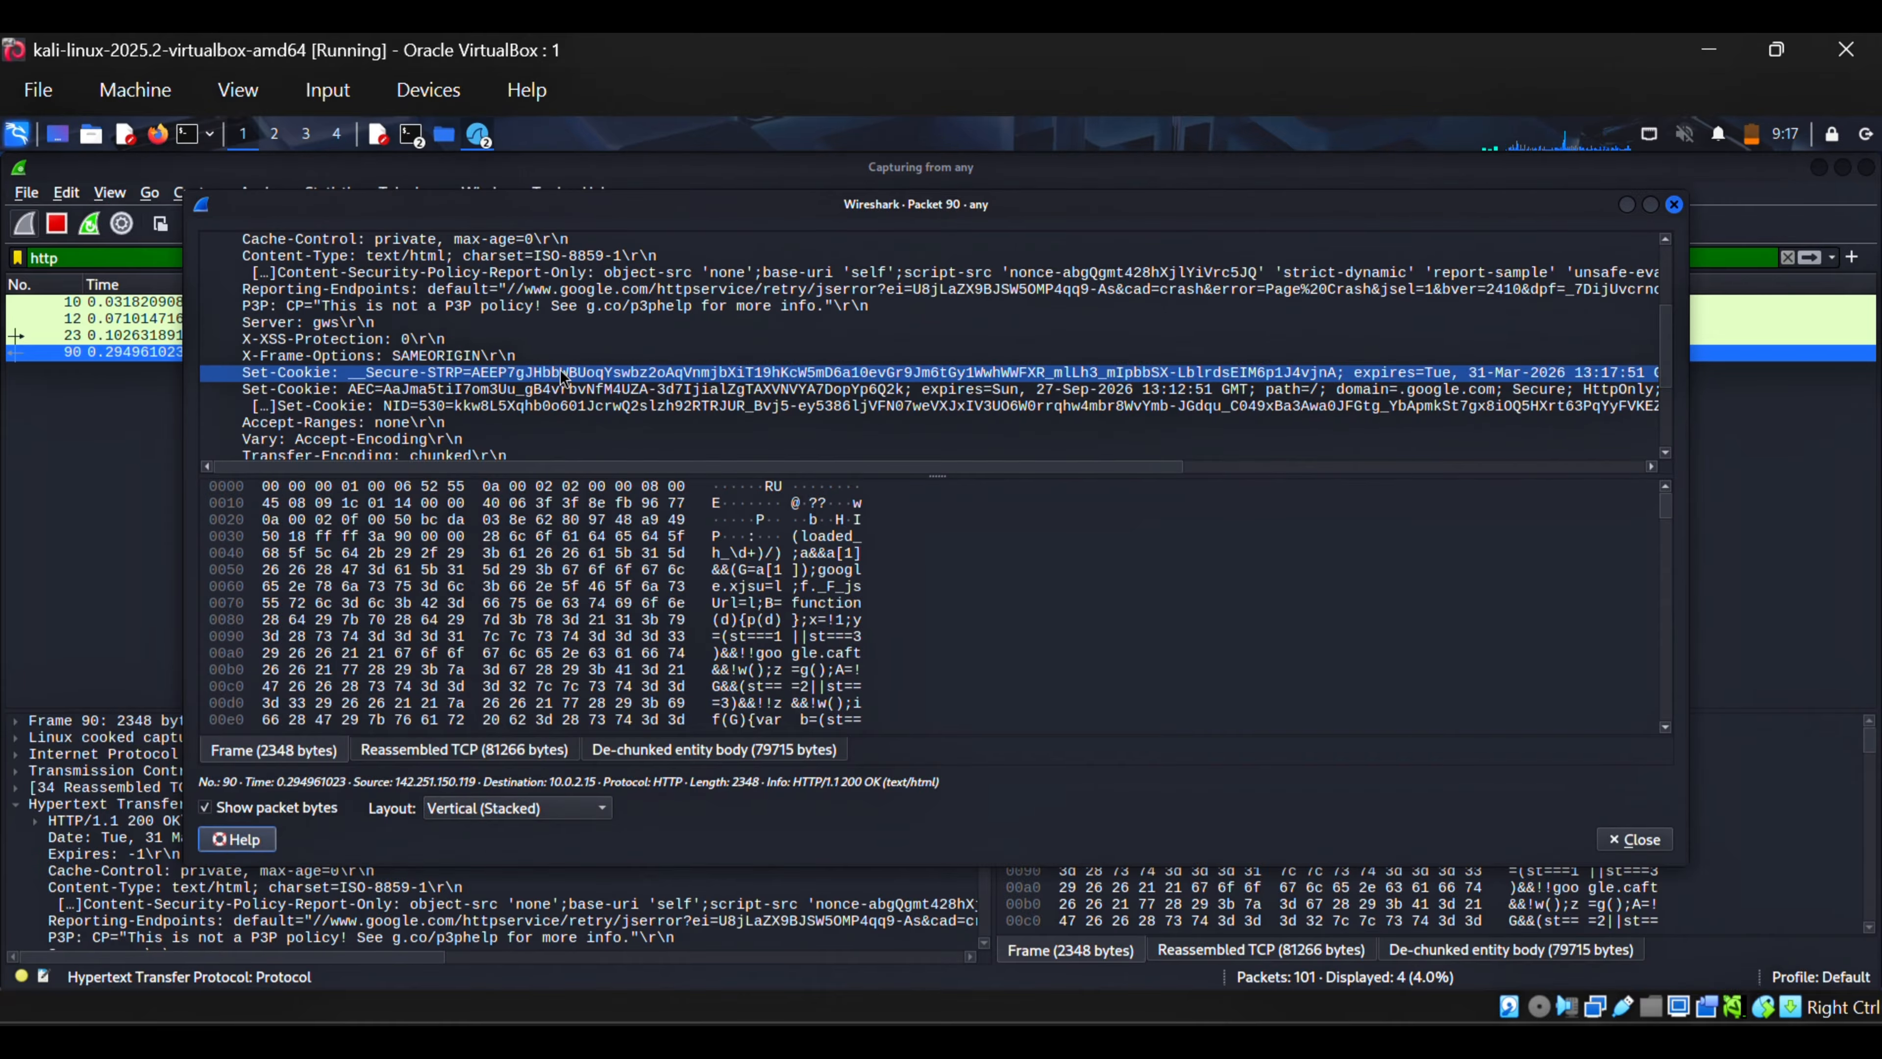
scroll(561, 378, up, 2)
scroll(530, 393, down, 1)
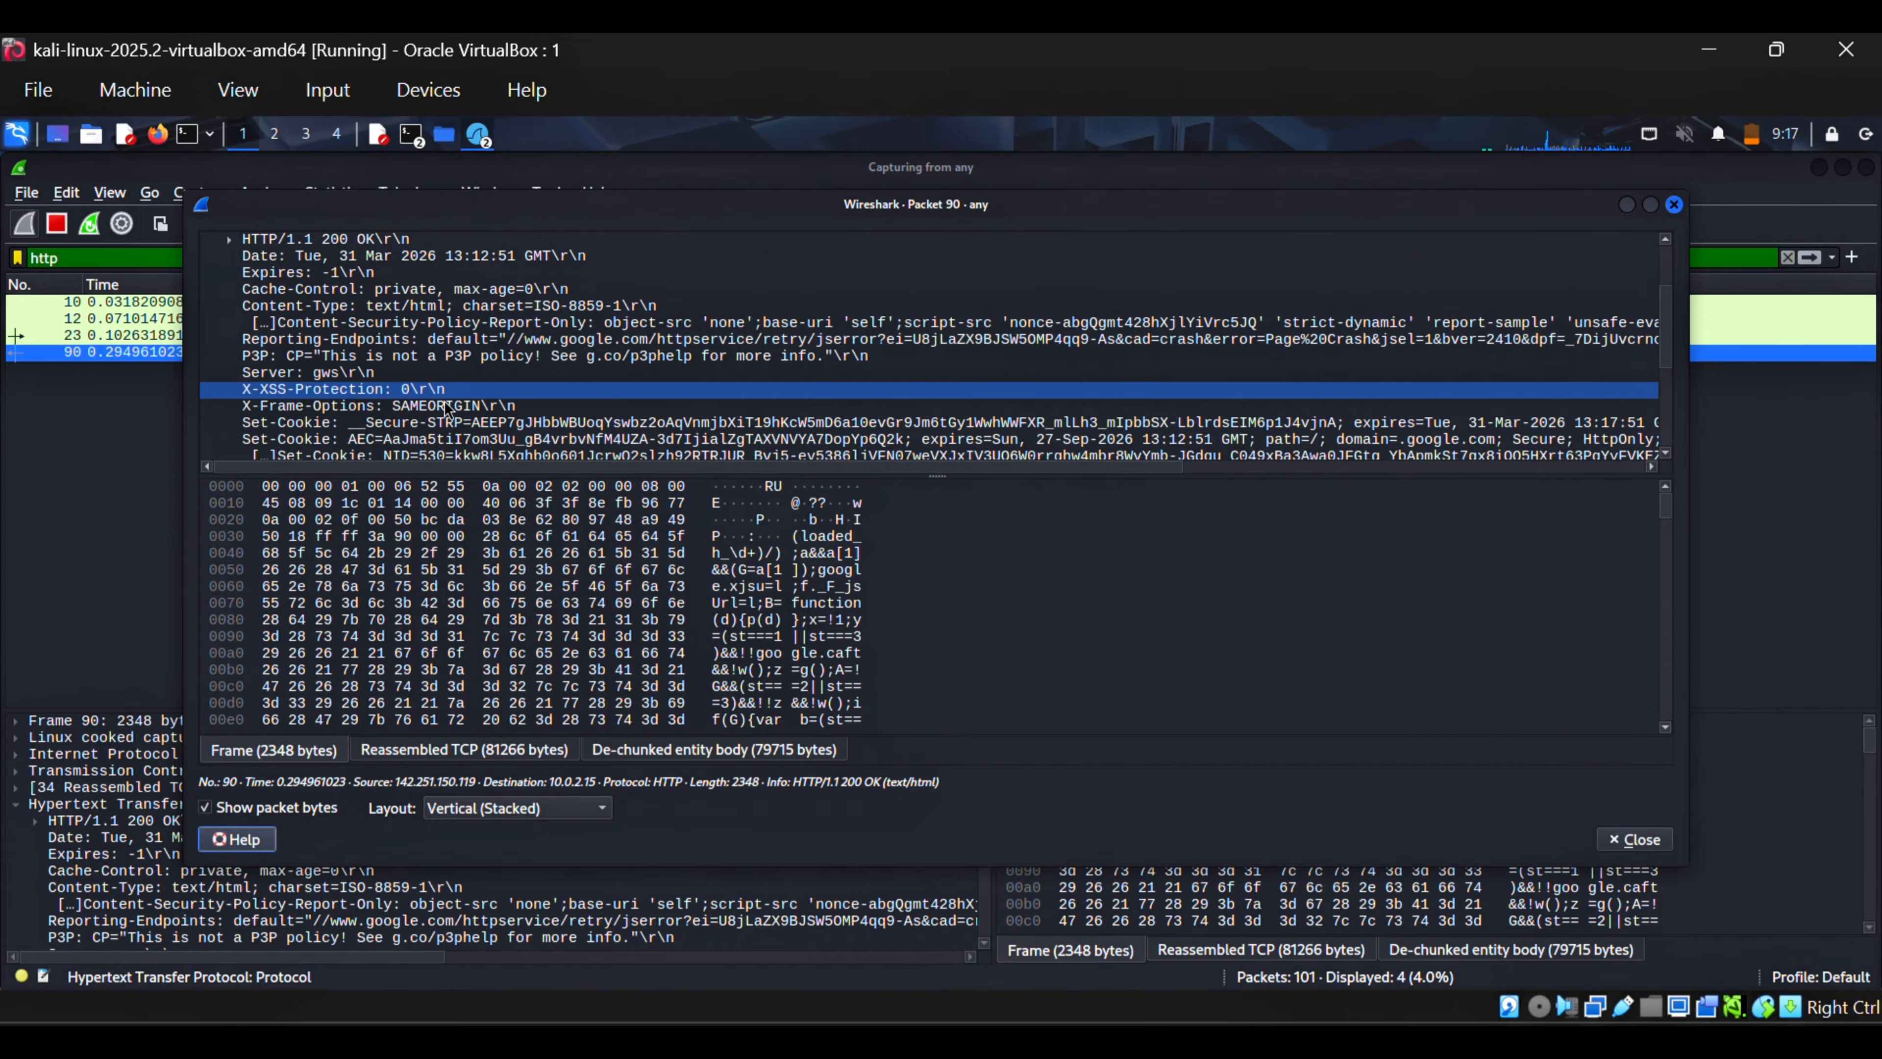
scroll(447, 409, up, 2)
scroll(463, 419, down, 3)
scroll(466, 422, up, 3)
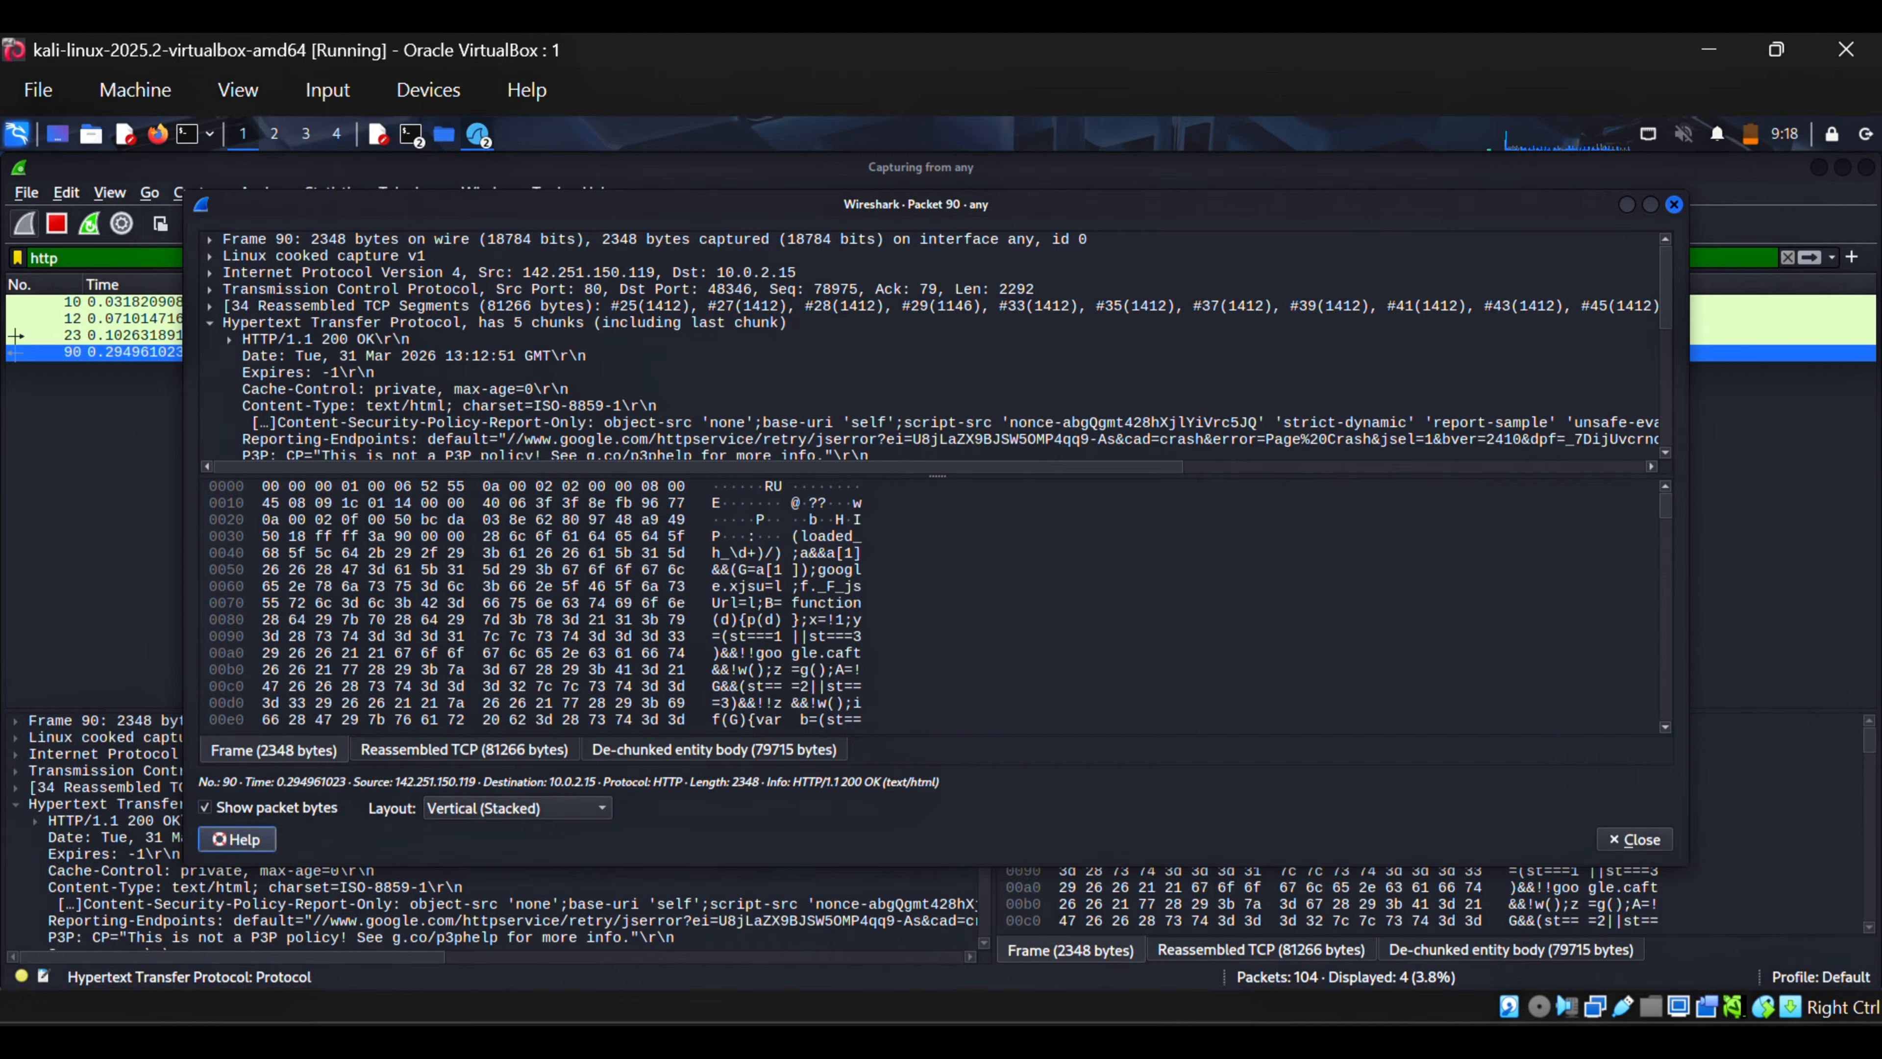